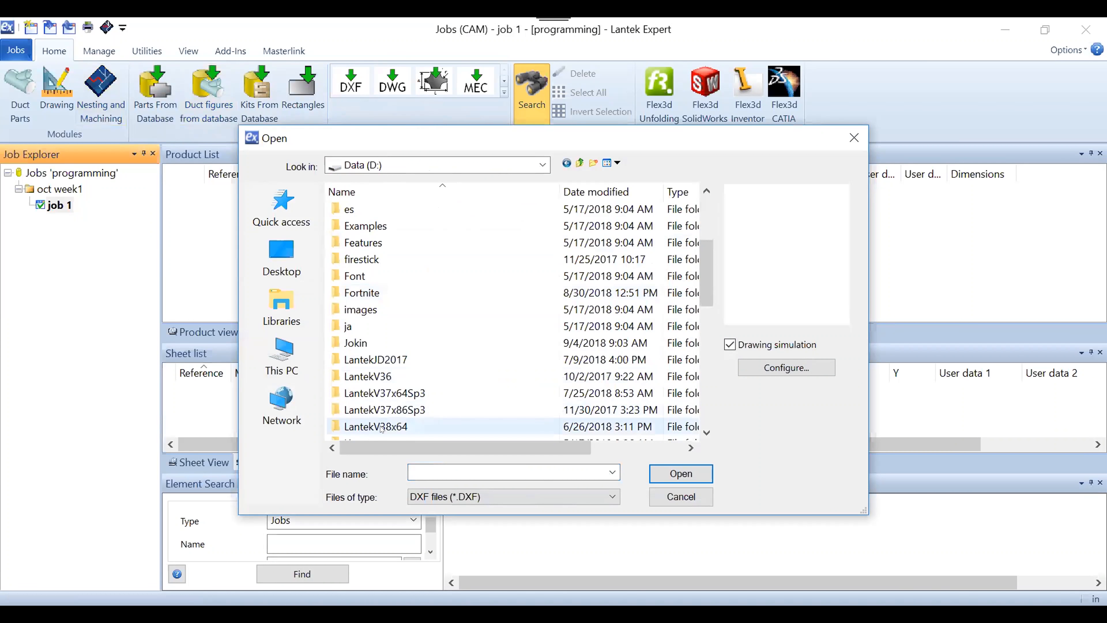
Open DXFPAR0101.dxf for import from the D:\LantekV37x64Sp3\Expert\Samples\dxf\inch folder
click(370, 393)
double_click(370, 393)
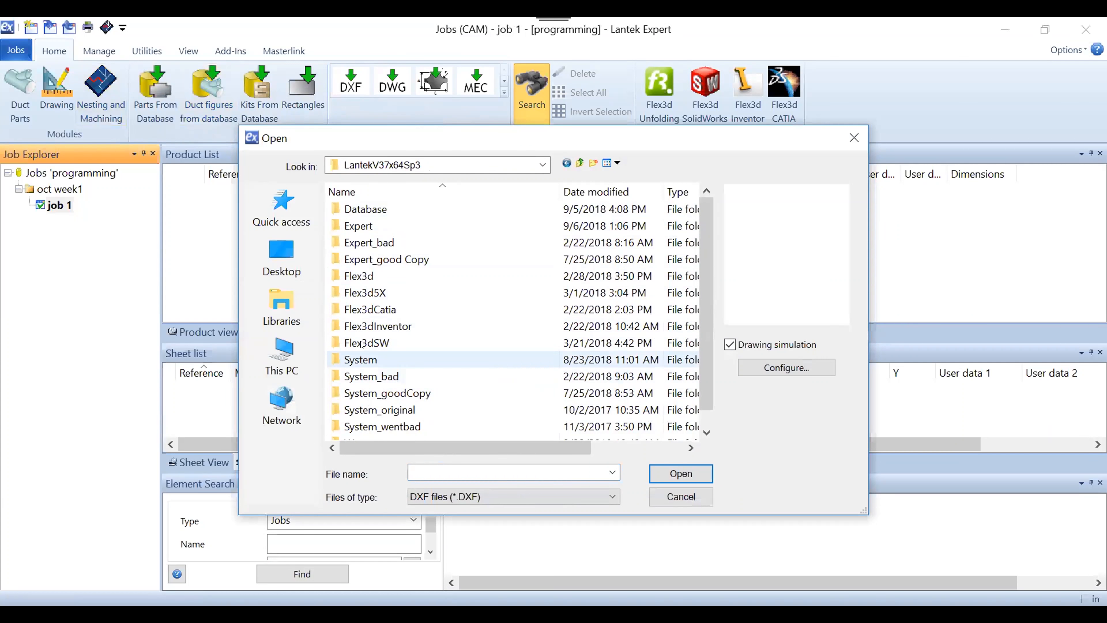
double_click(358, 226)
scroll(361, 326, down, 2)
scroll(360, 409, down, 2)
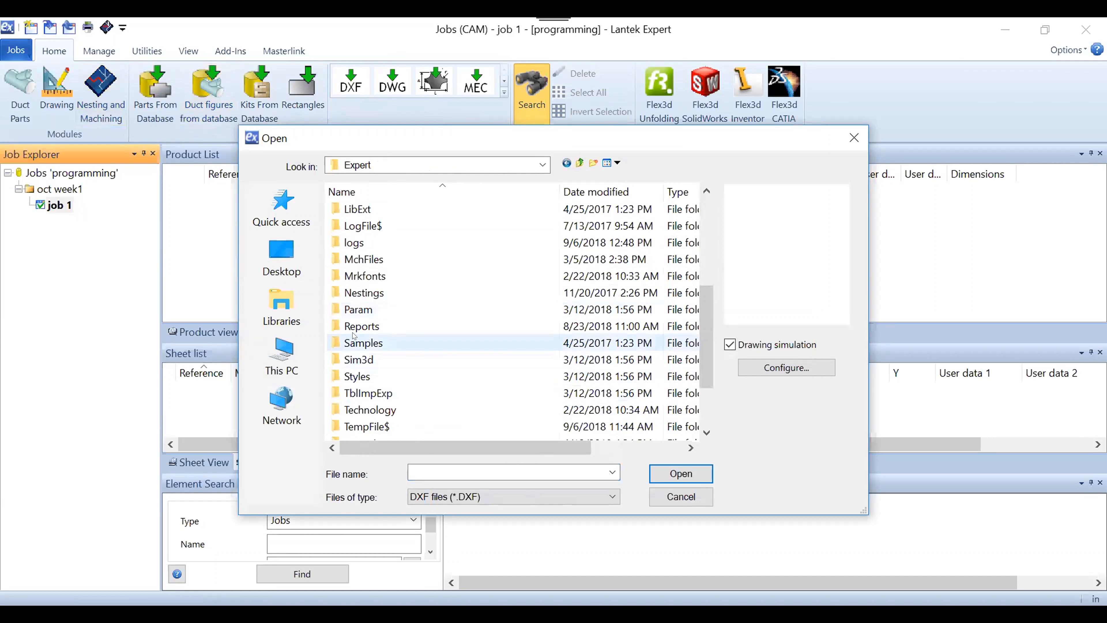
double_click(358, 342)
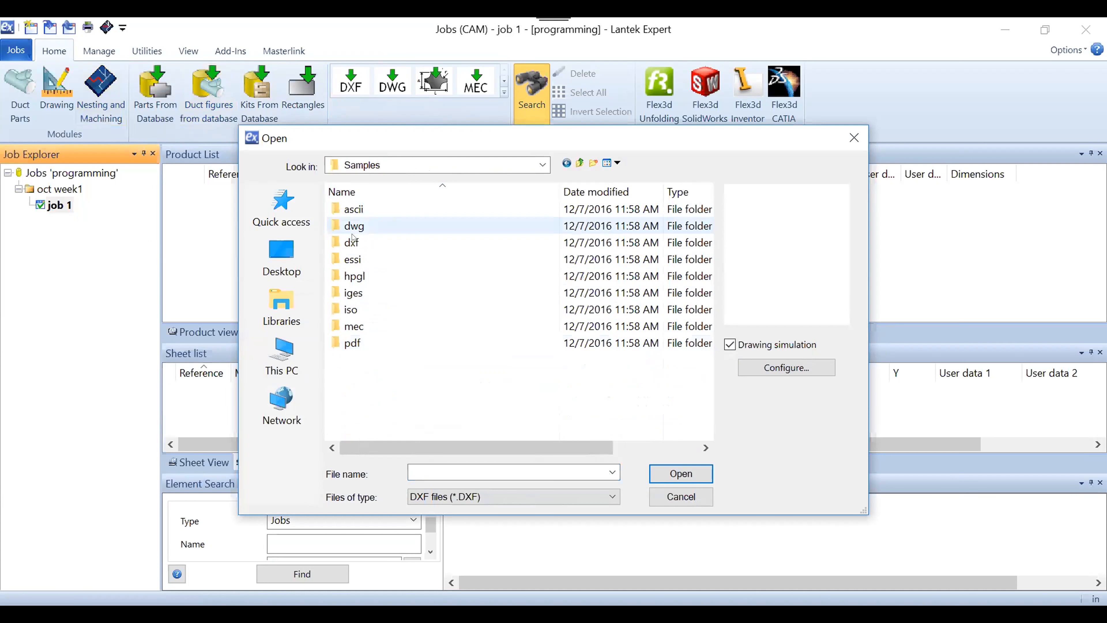
double_click(353, 242)
double_click(353, 209)
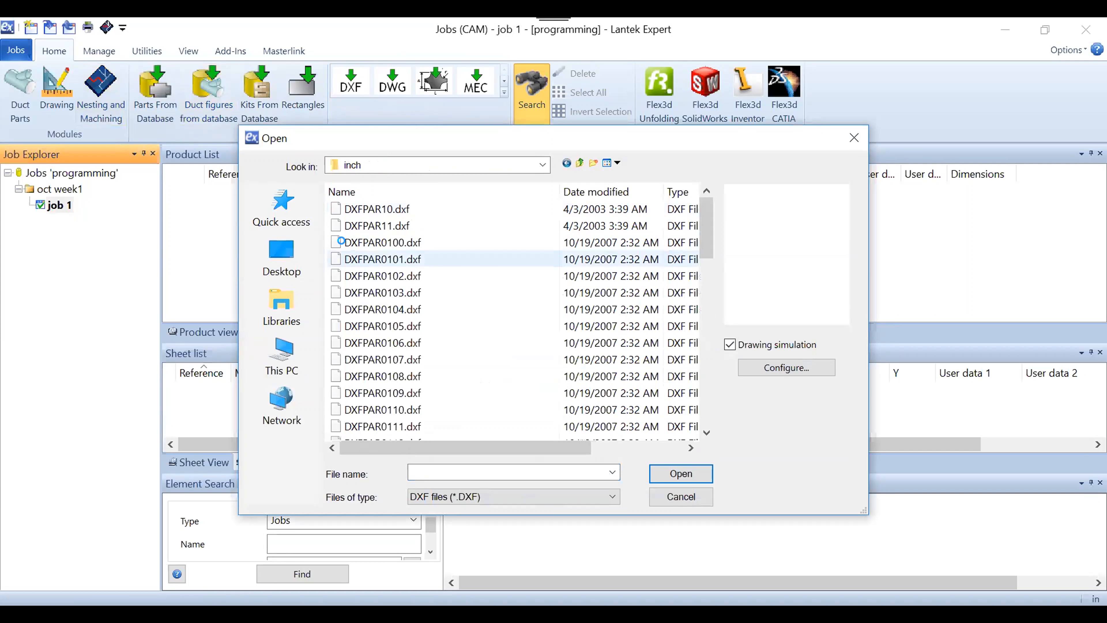
click(352, 256)
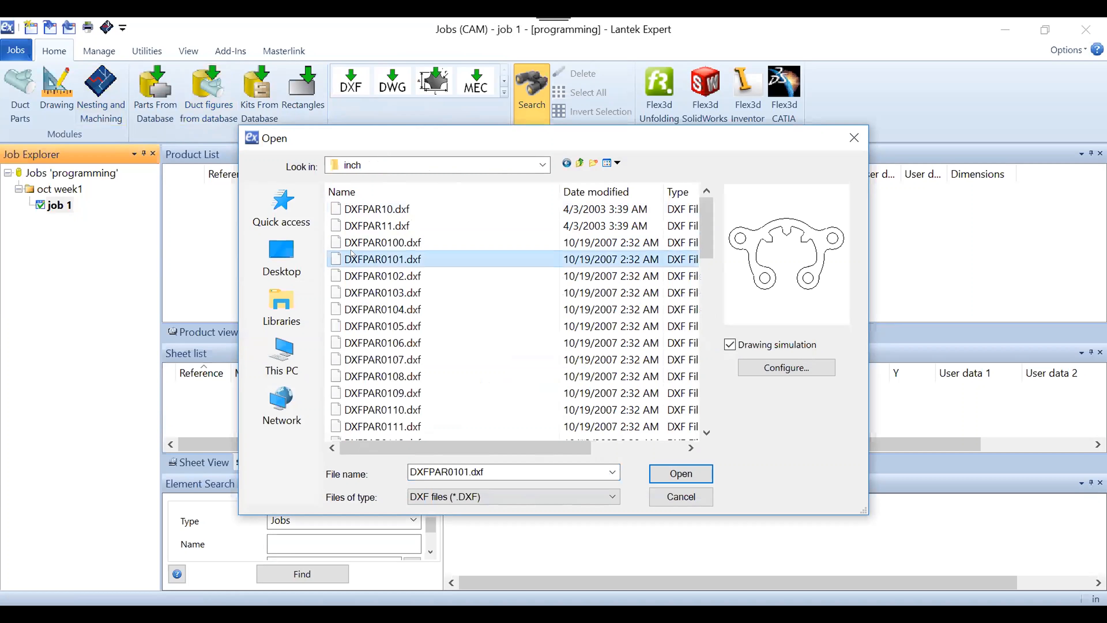
click(695, 474)
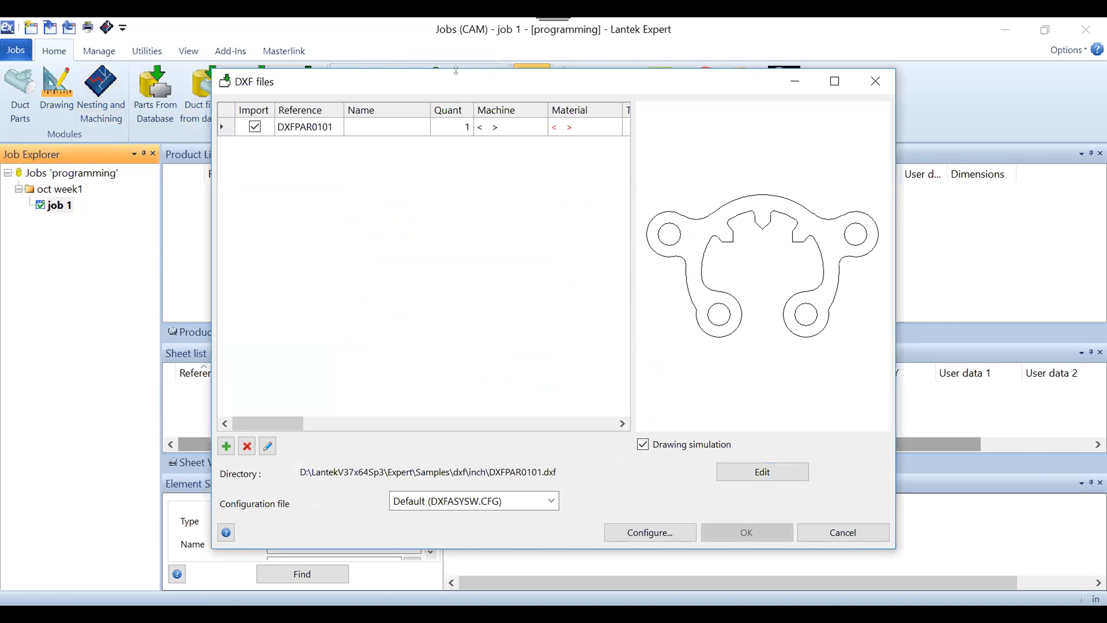
Assign the C02 Laser 3015 machine and the MS material to the DXFPAR0101 import entry
drag(453, 78, 369, 84)
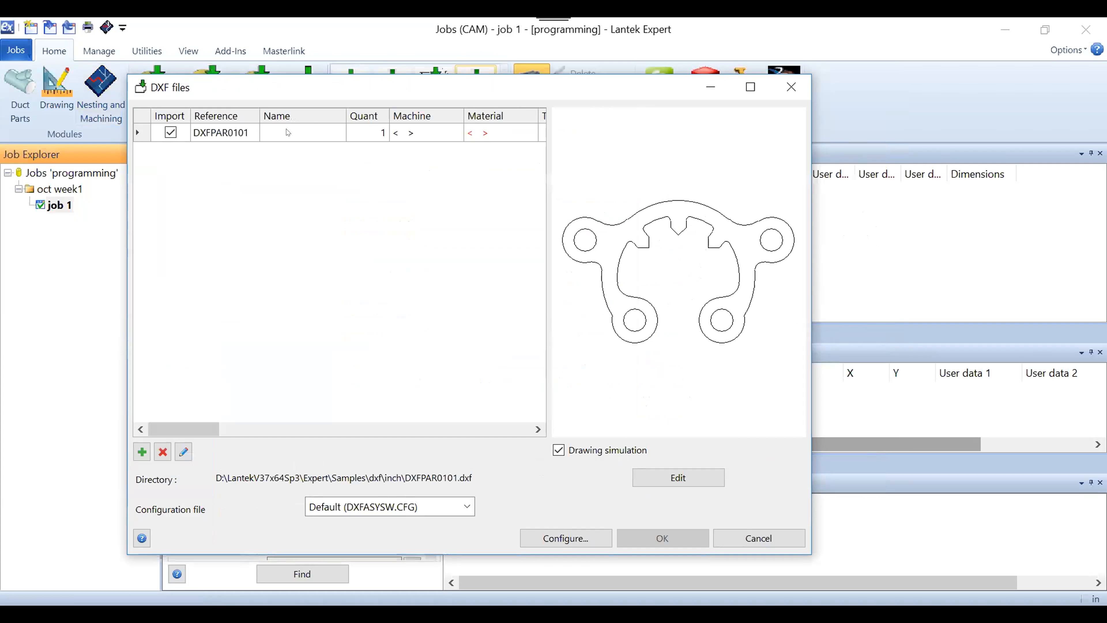
click(389, 126)
click(402, 133)
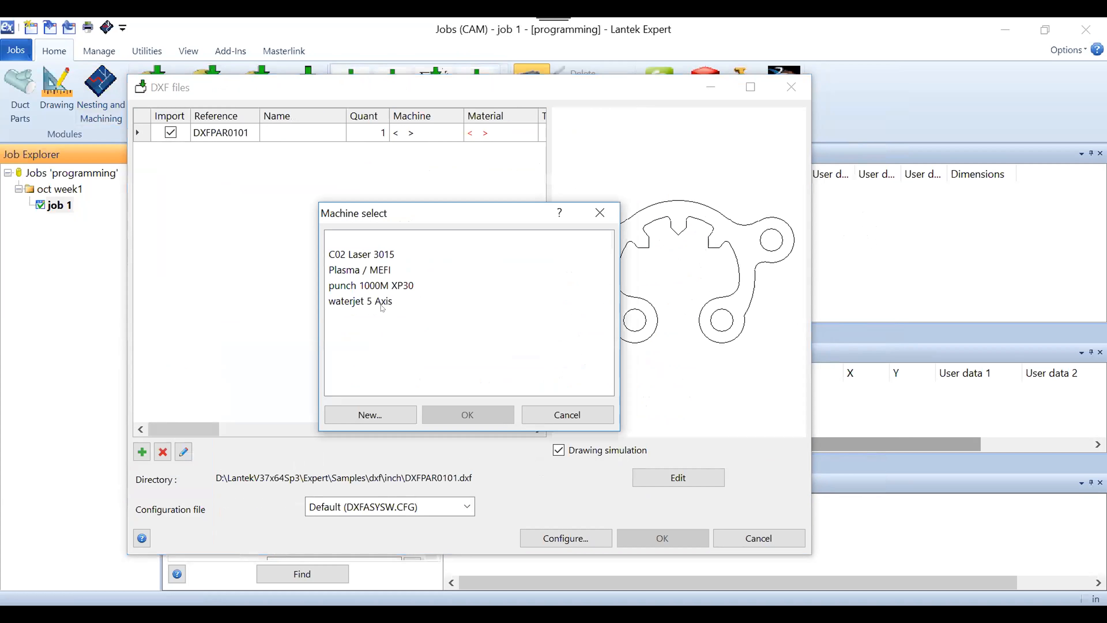
click(372, 254)
click(468, 414)
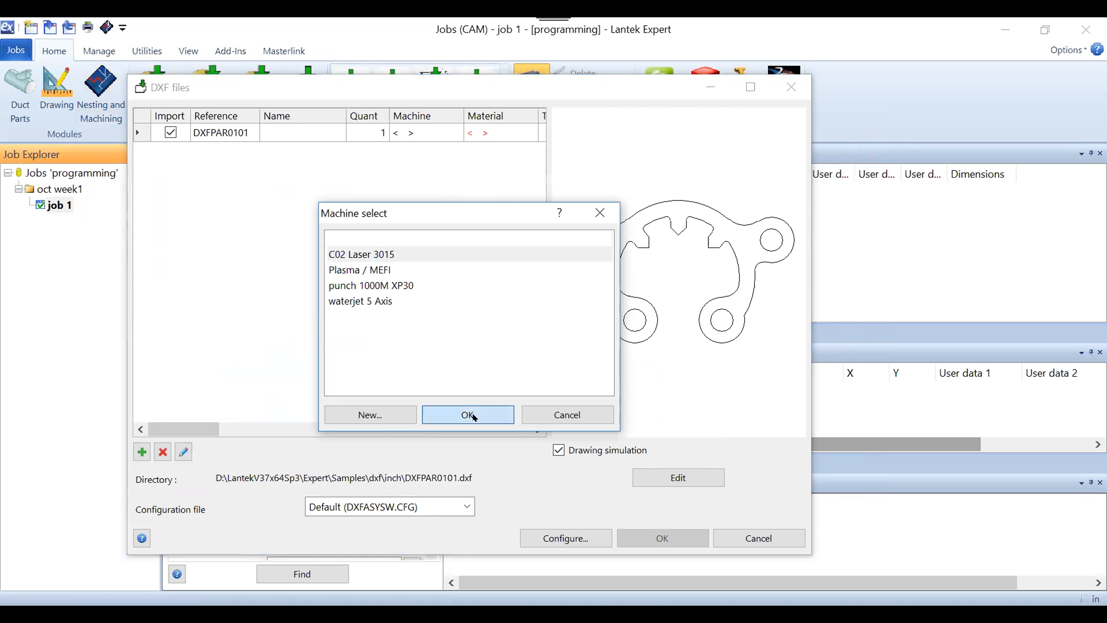
click(484, 133)
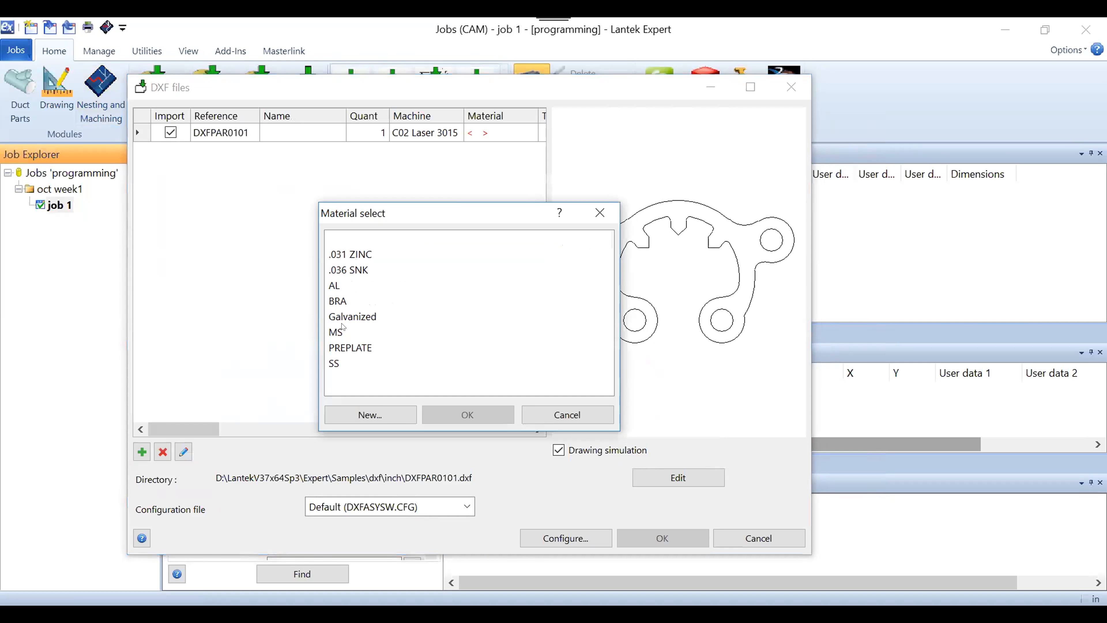
click(344, 330)
click(488, 412)
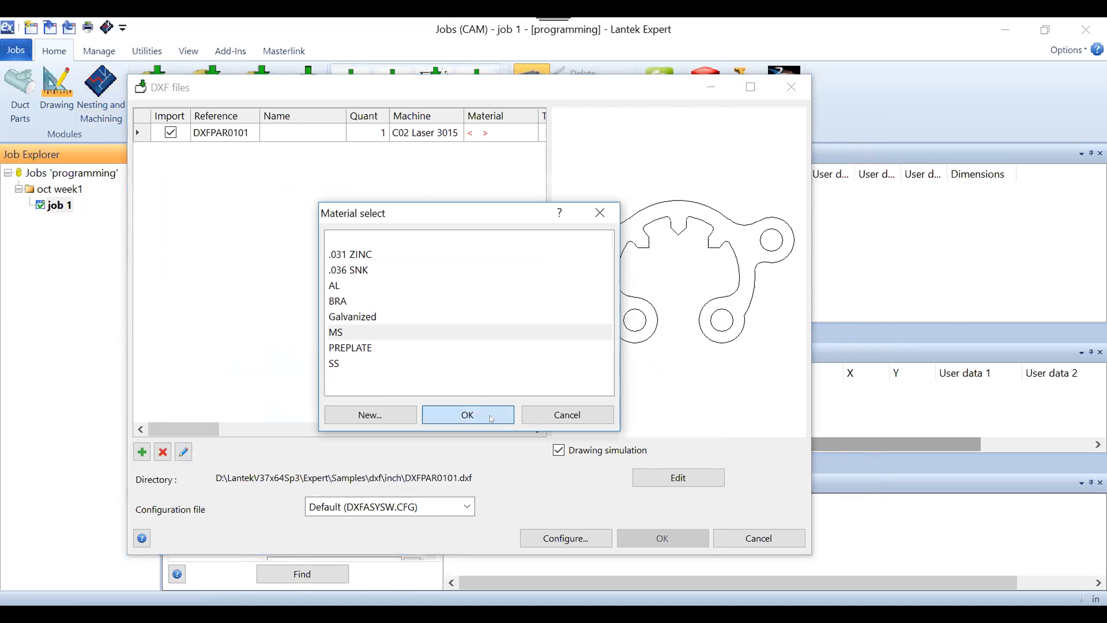
Set the DXFPAR0101 entry's thickness to .125 and import the part into job 1
click(538, 429)
click(435, 133)
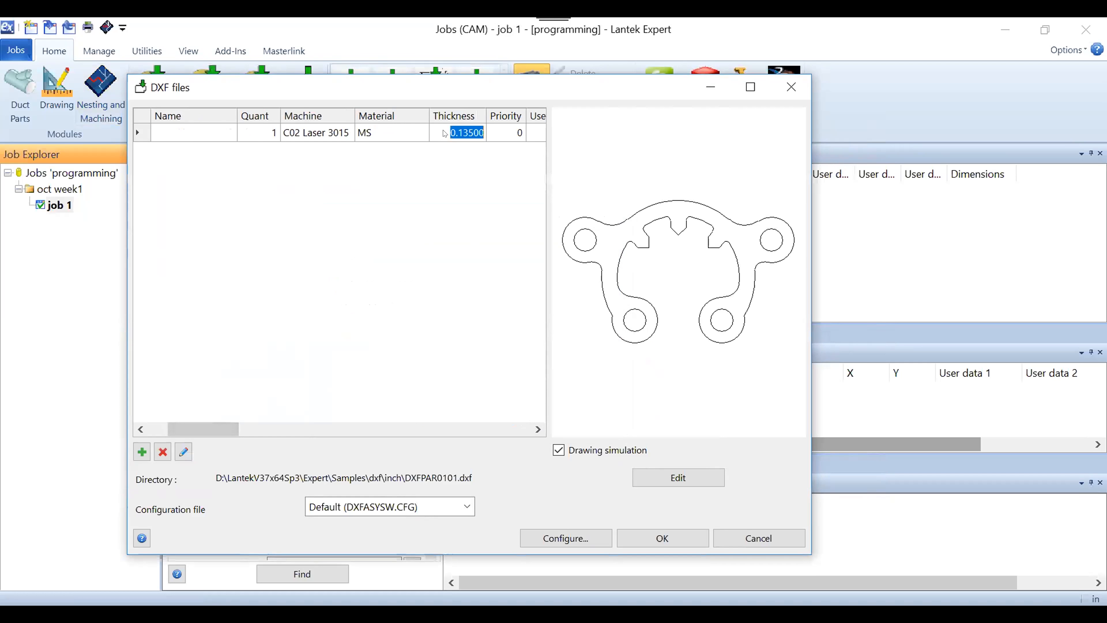
text(.125)
click(685, 541)
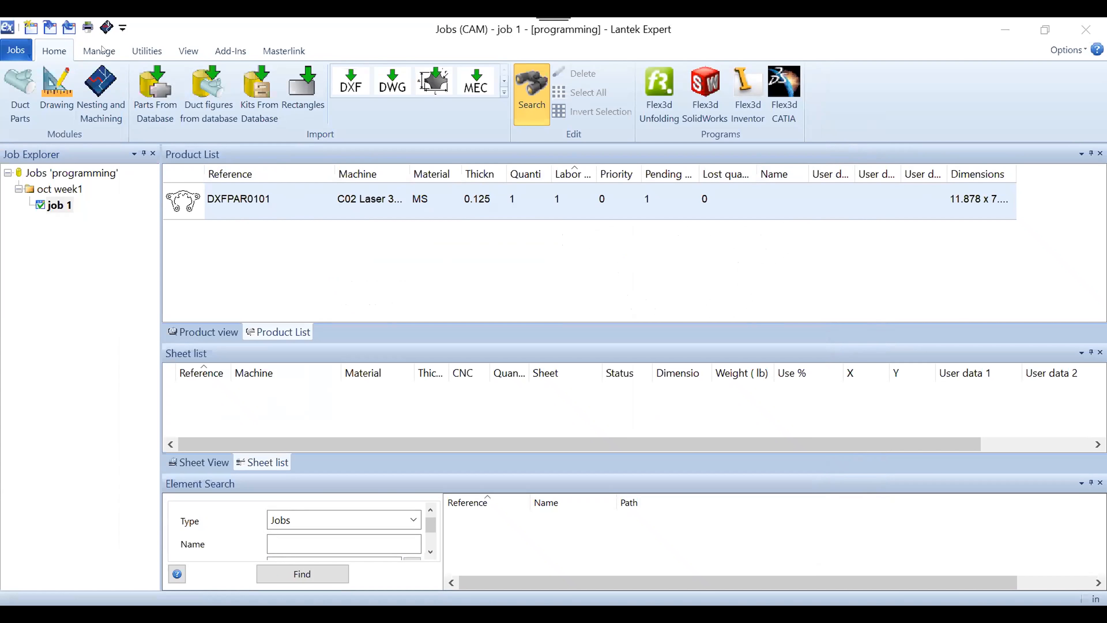
Review the materials and thicknesses of the sheets available in the sheet database
scroll(123, 87, down, 1)
click(126, 89)
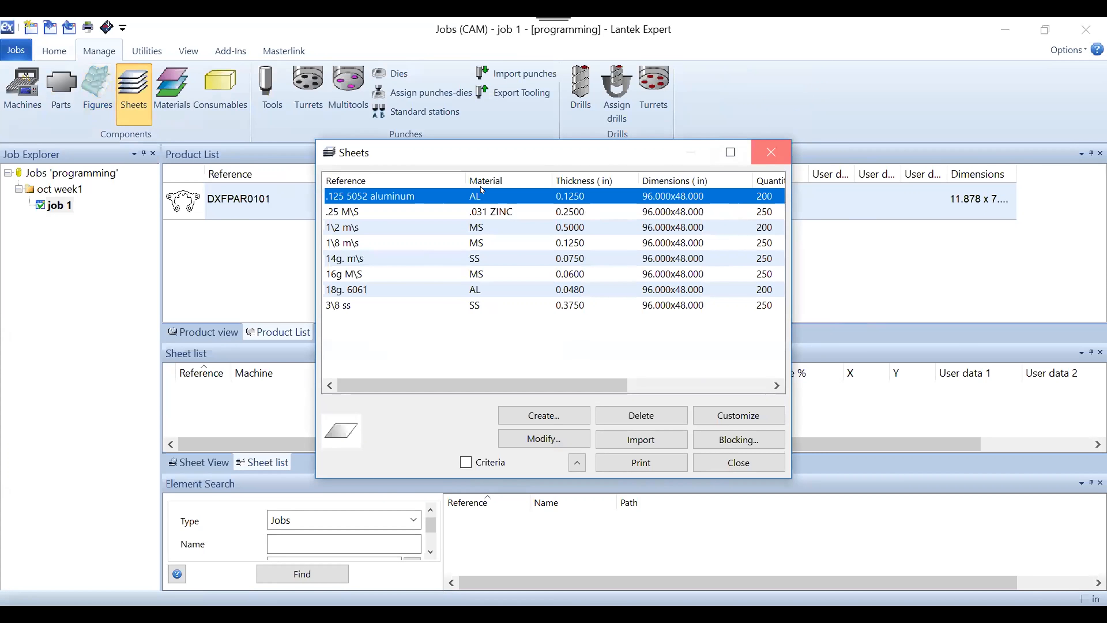
click(769, 152)
Change the thickness of part DXFPAR0101 to .075 in its properties
right_click(476, 199)
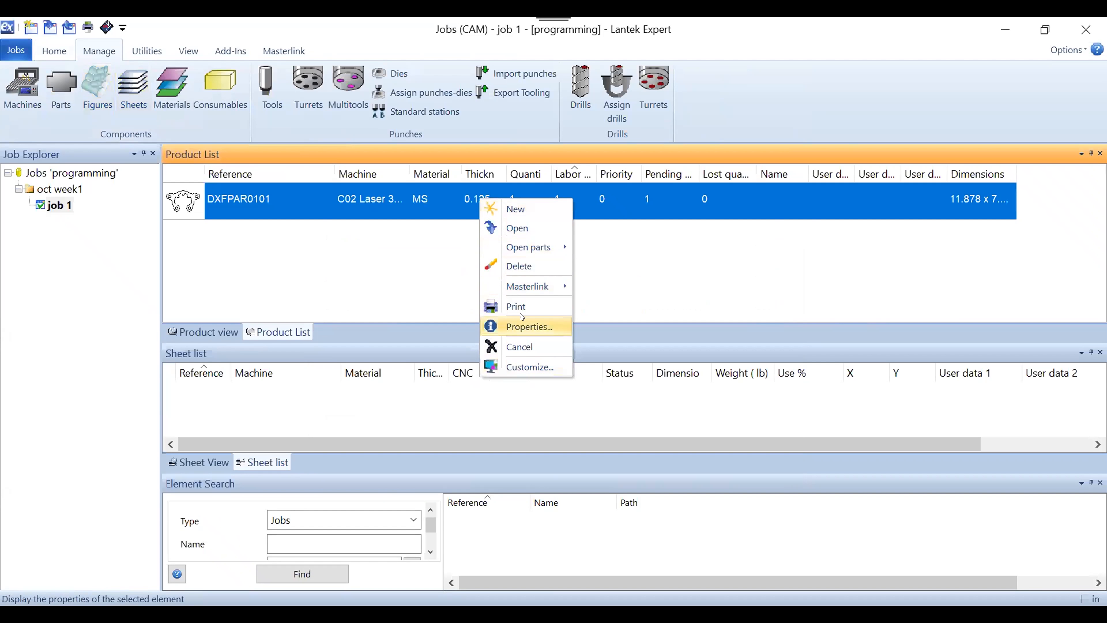
click(526, 326)
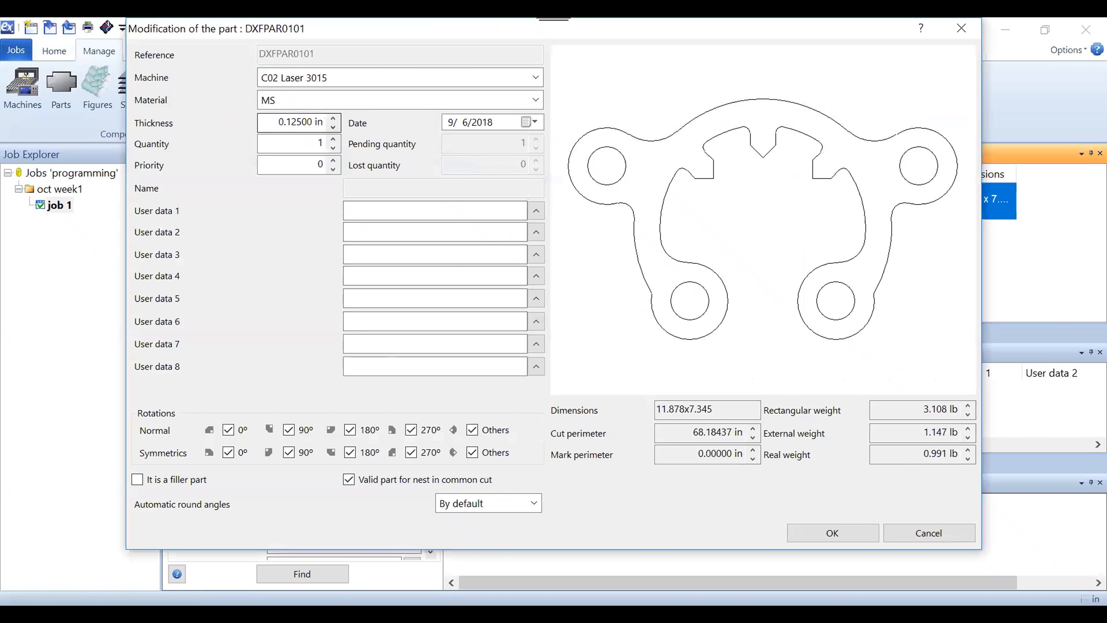
text(.075)
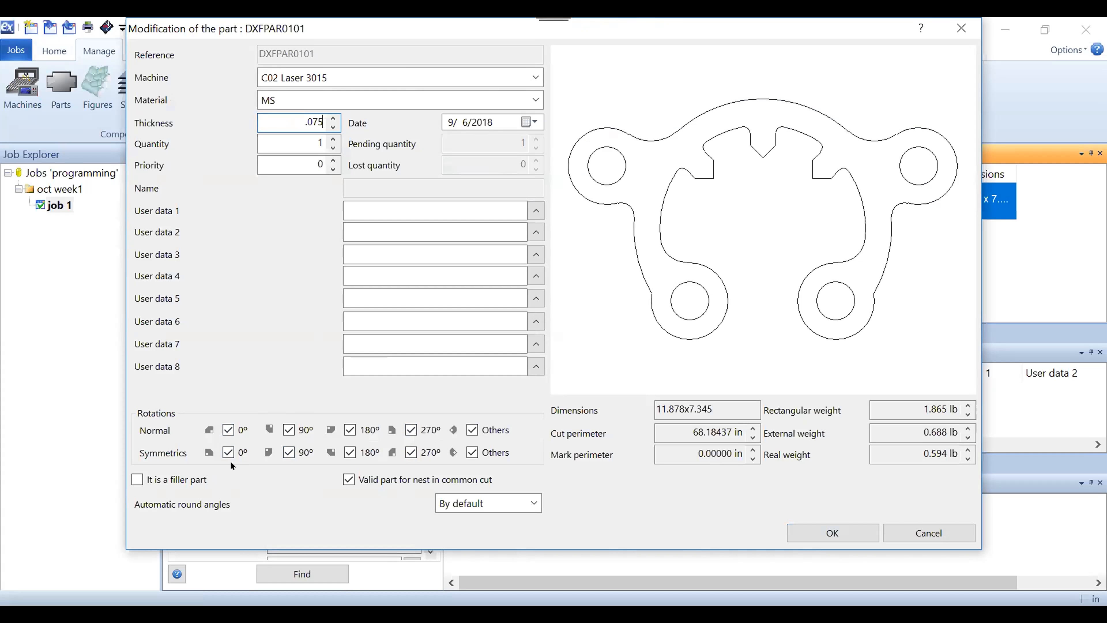
click(850, 532)
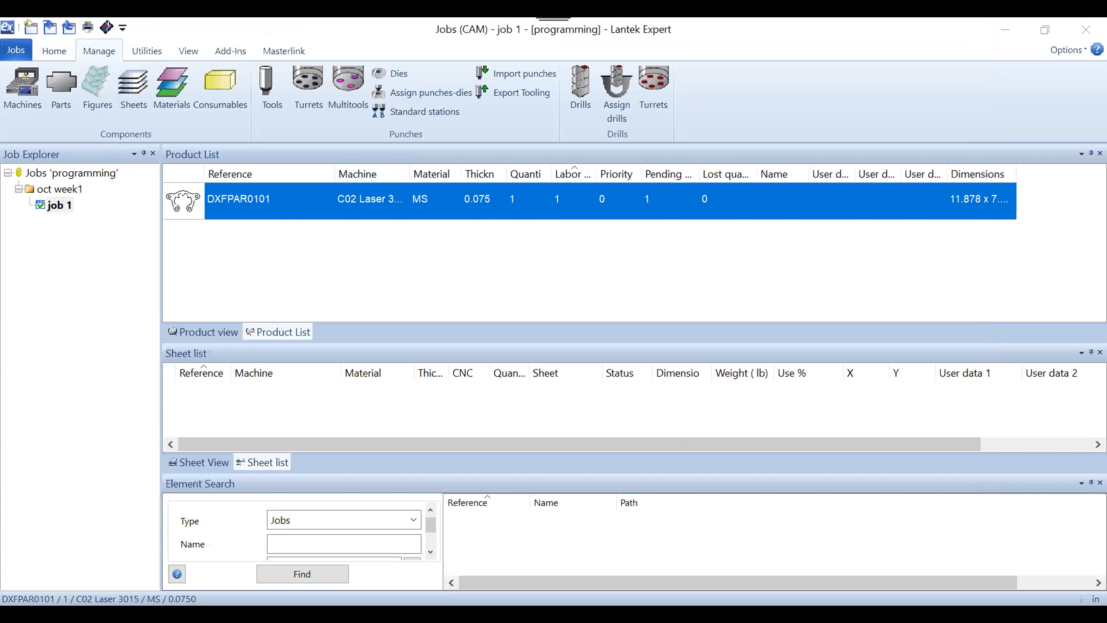
Open part DXFPAR0101 from the product list in the drawing module
right_click(189, 195)
click(242, 226)
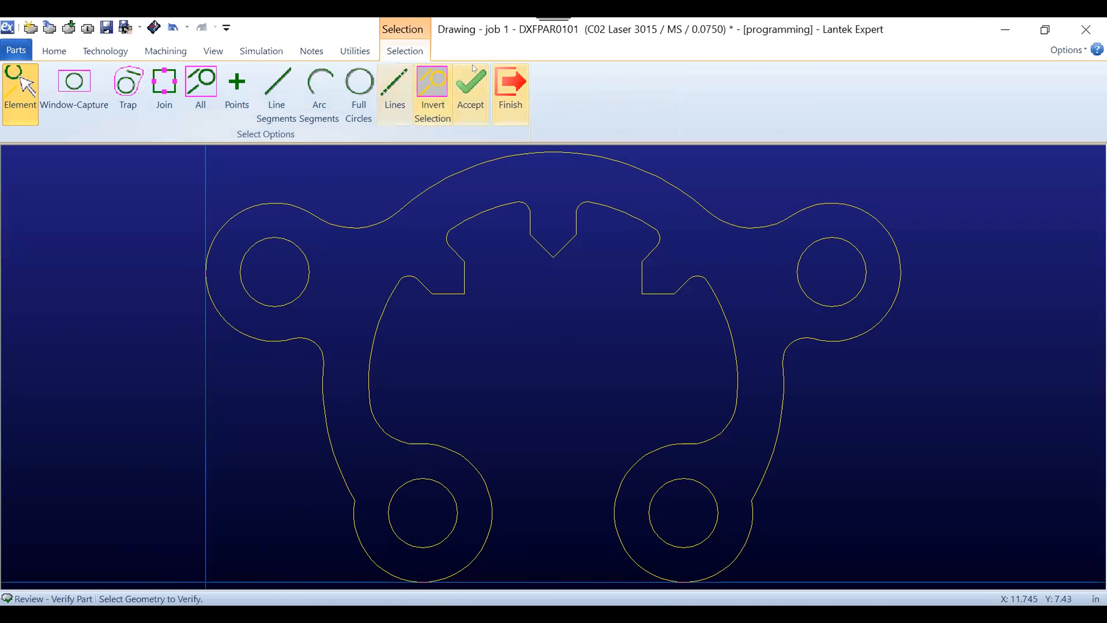
key(Escape)
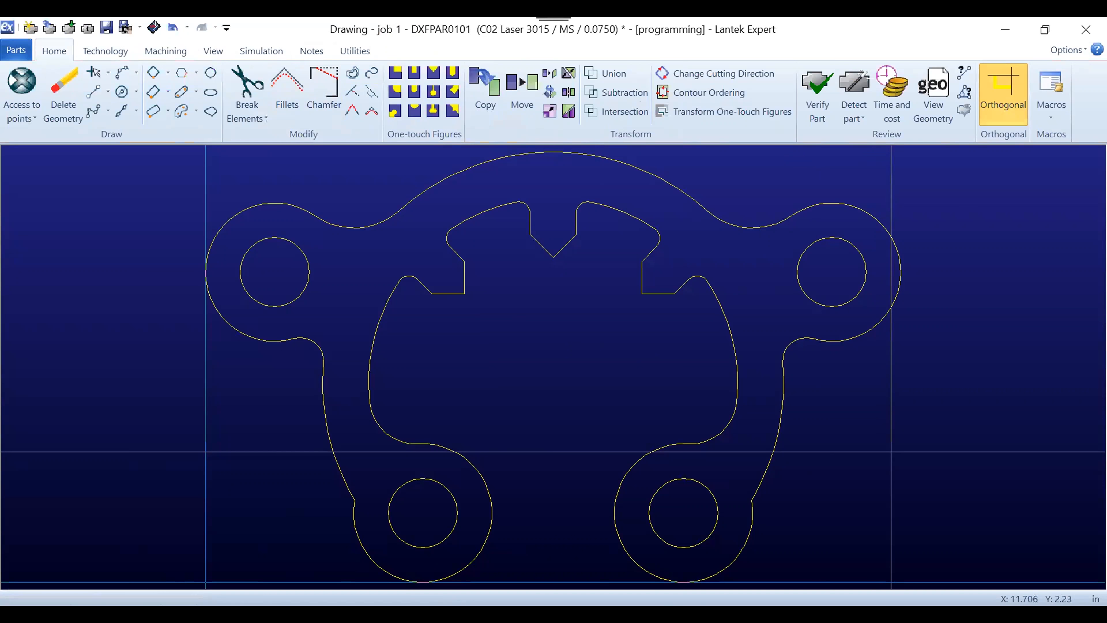
Verify the geometry of the part for open contours and small elements
click(817, 94)
click(892, 346)
click(471, 84)
click(557, 449)
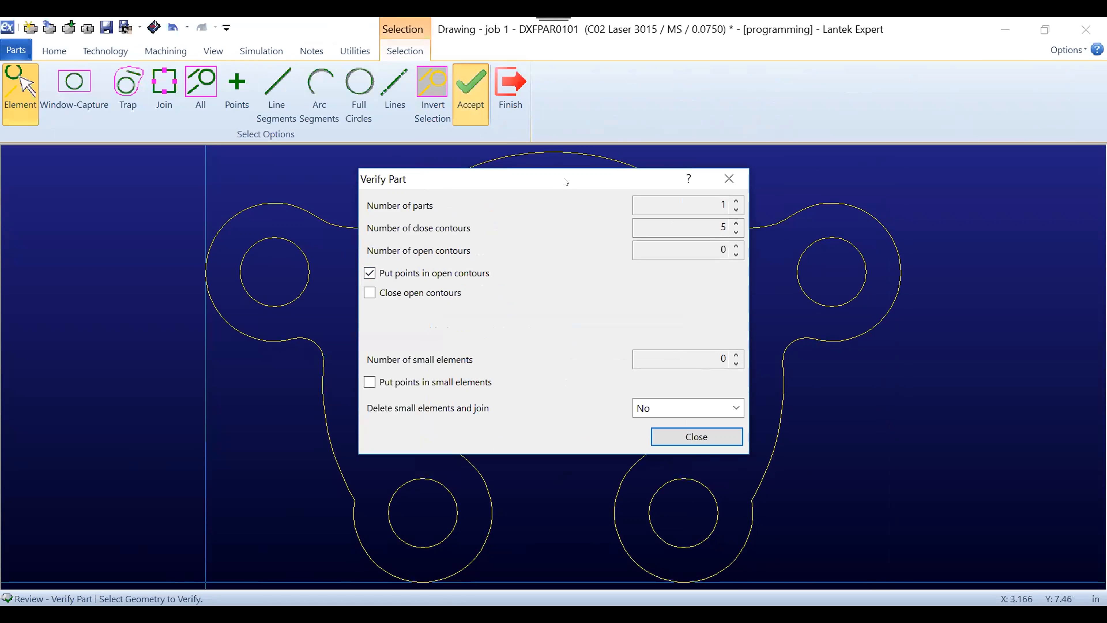
drag(571, 177, 583, 179)
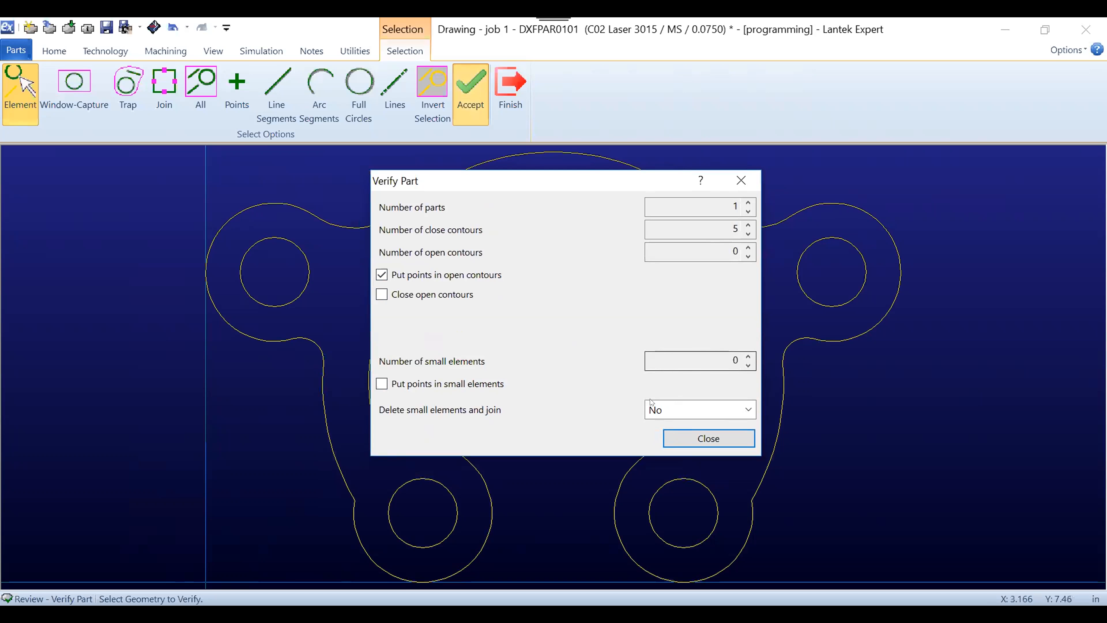
click(719, 442)
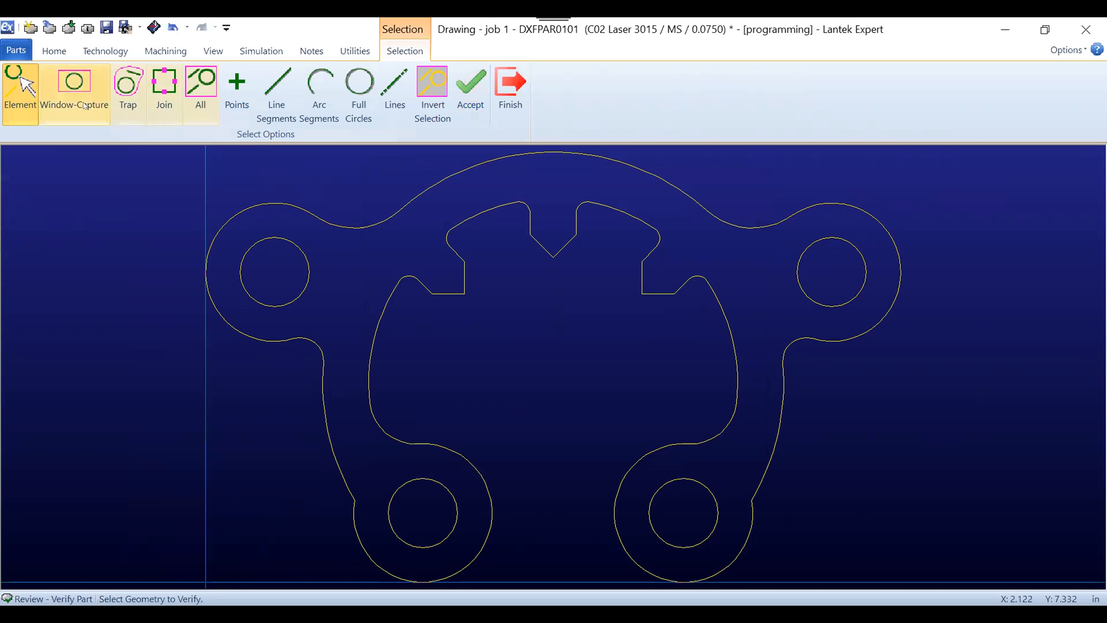
Shorten the arc on the left side of the outer contour by 0.05315 in at its end
click(60, 55)
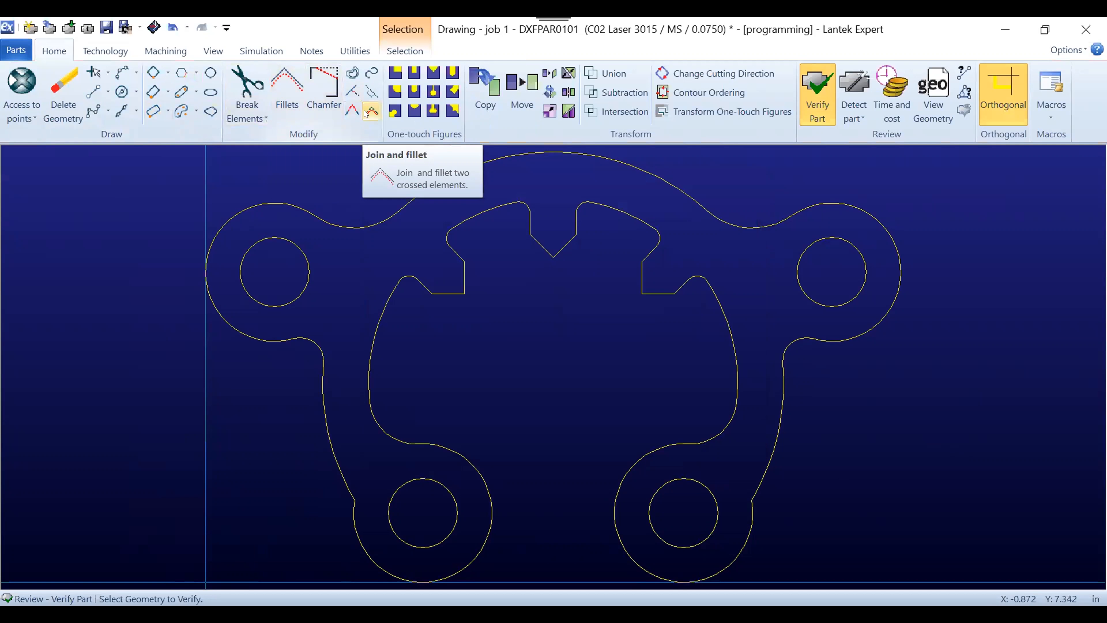
click(371, 92)
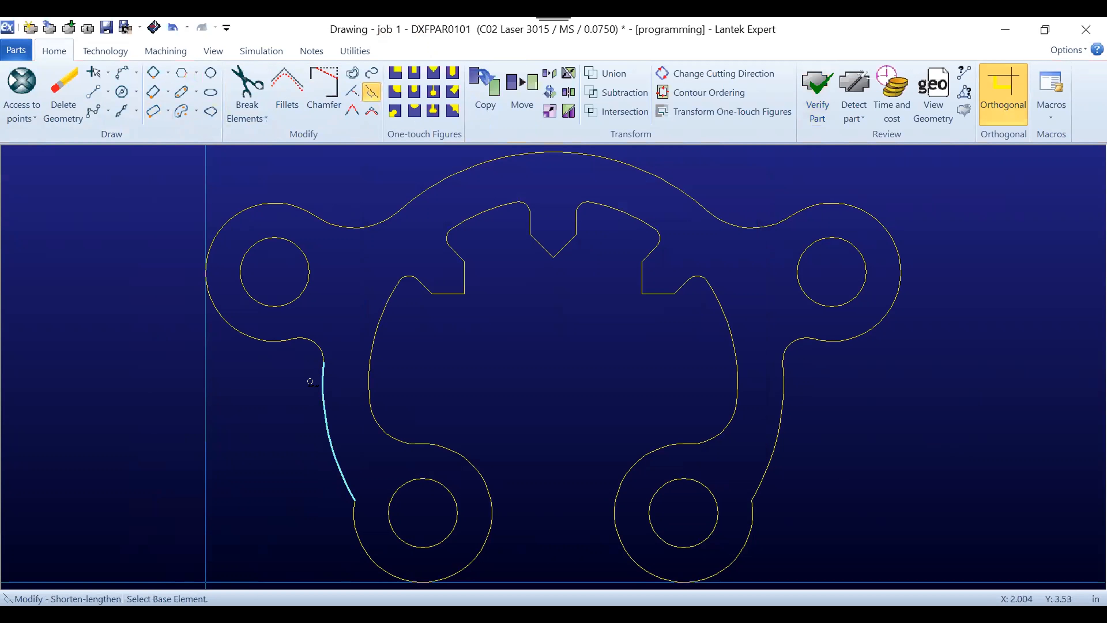
click(310, 380)
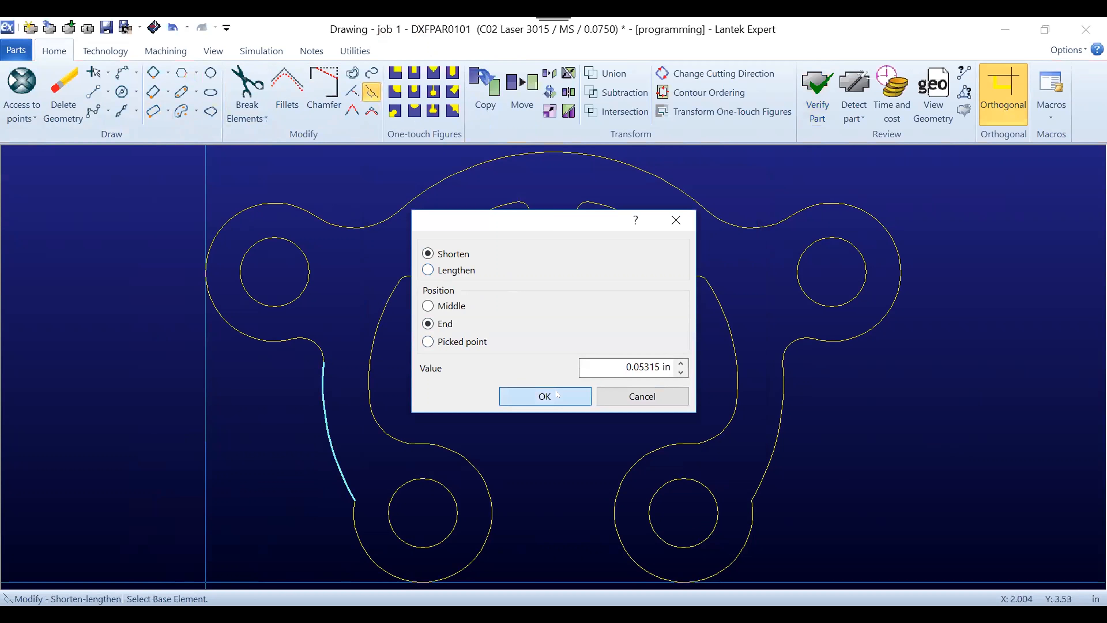
click(545, 396)
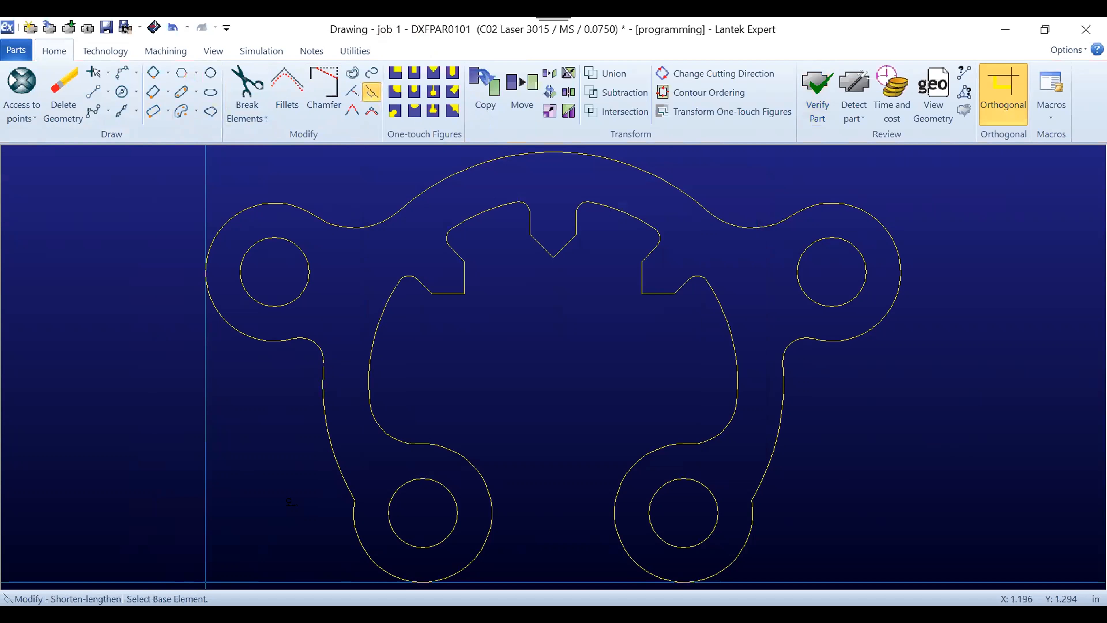
Run Verify Part on all geometry again, putting points in open contours
click(825, 79)
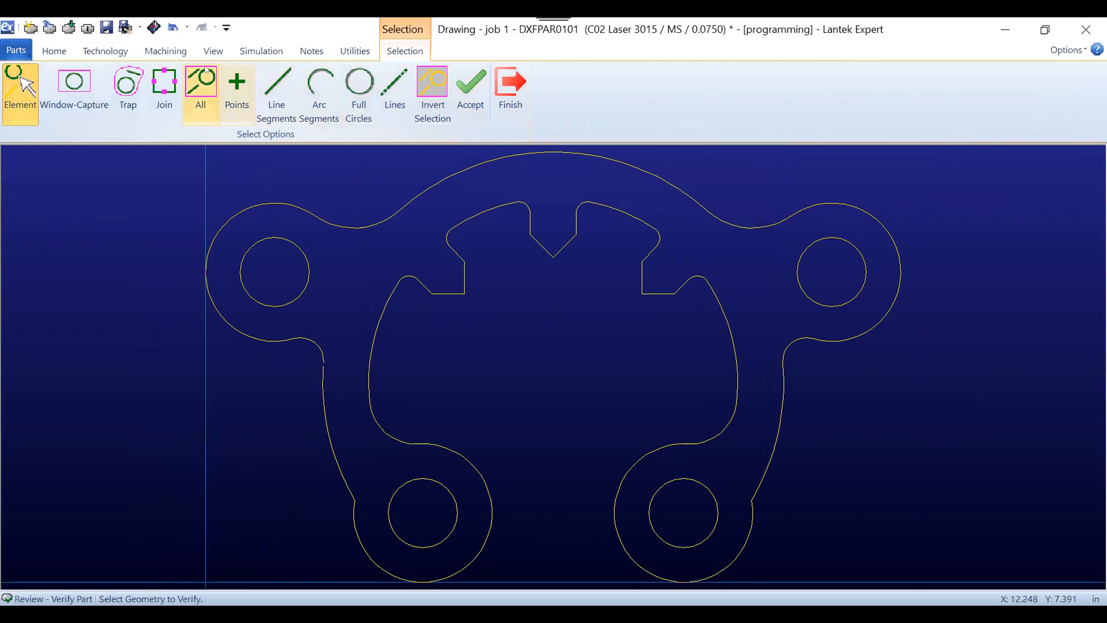
click(206, 78)
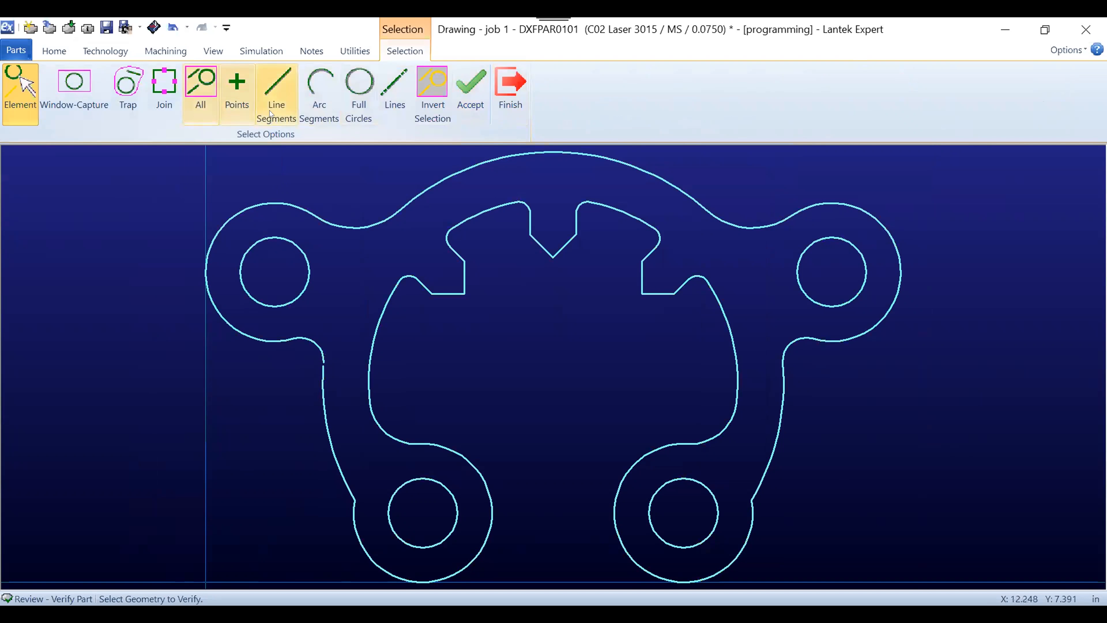
click(474, 88)
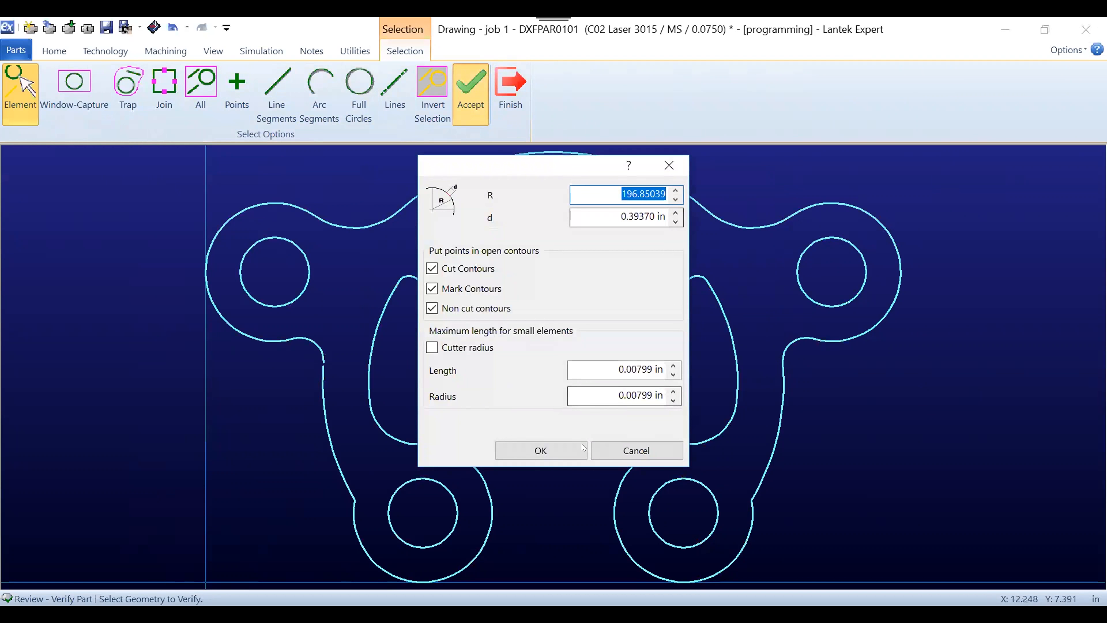
click(564, 449)
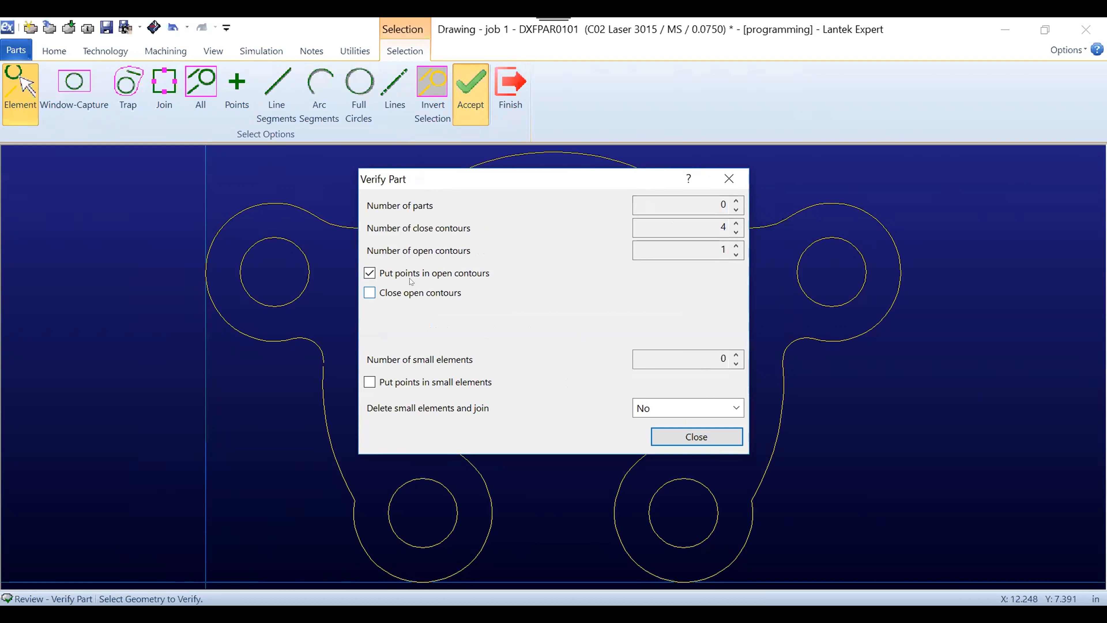
click(725, 437)
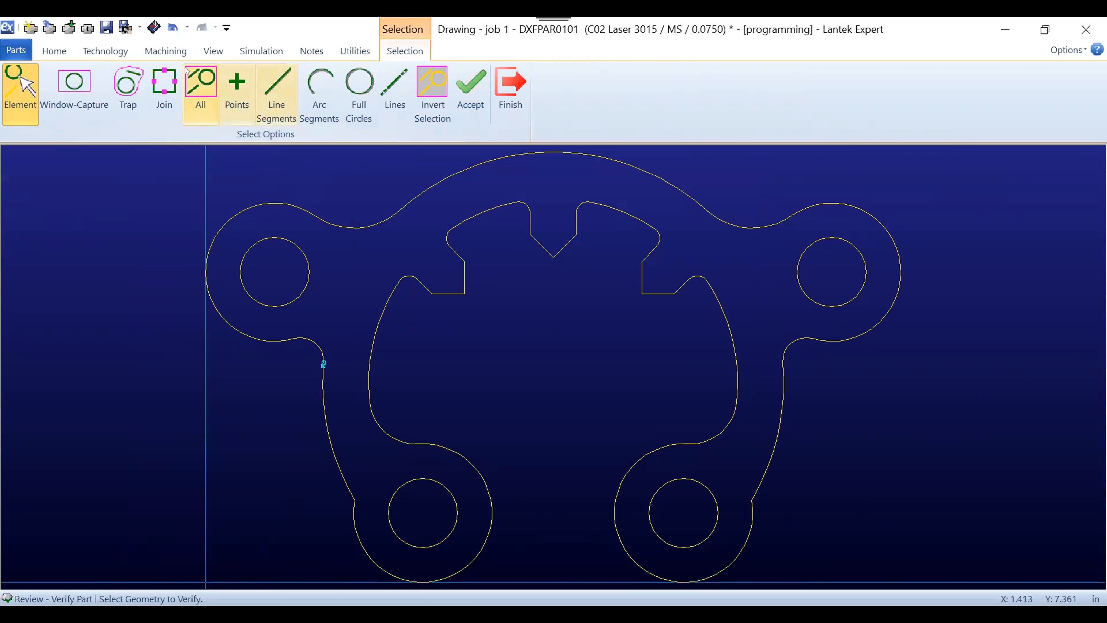
Close the gap on the left side of the outer contour by joining its lower arc to the upper arc with Join Elements
click(214, 51)
click(617, 93)
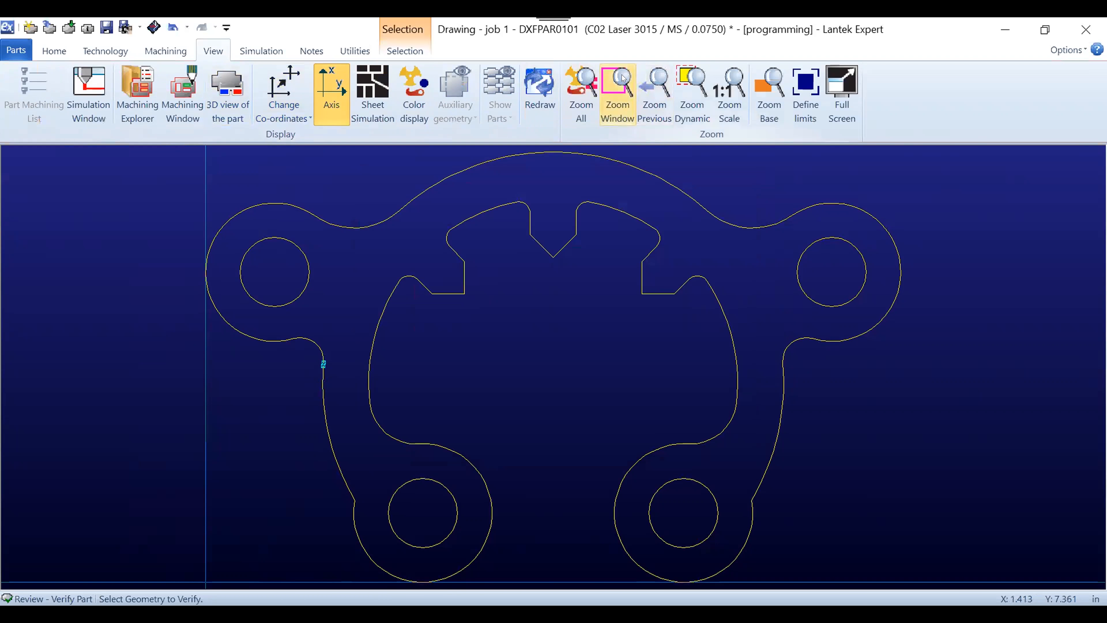
click(307, 343)
click(348, 388)
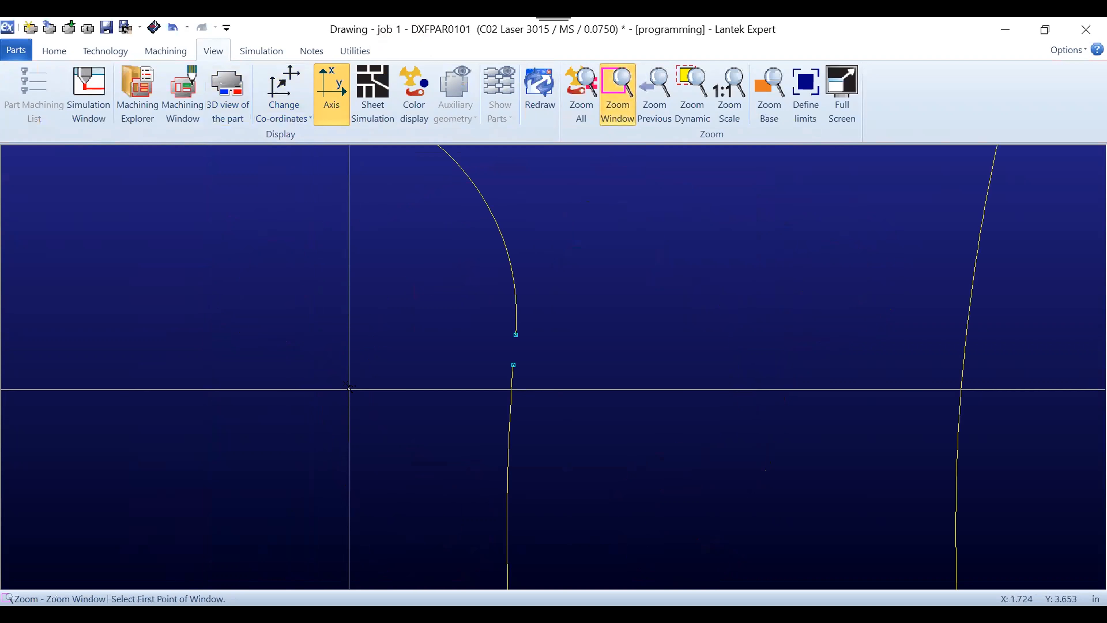
click(54, 51)
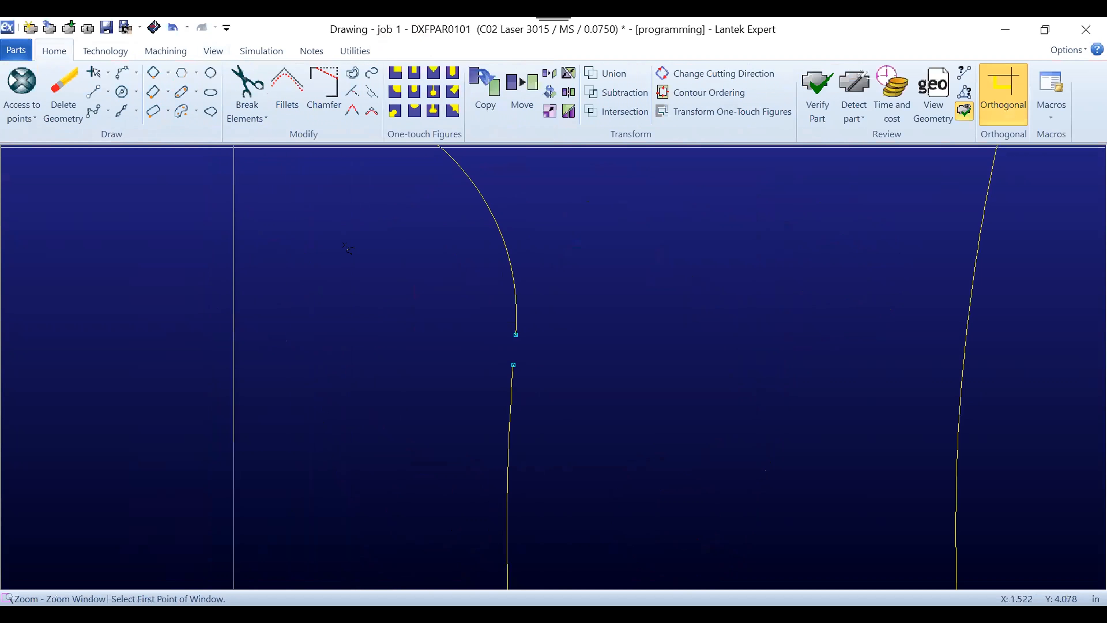
click(351, 112)
click(510, 382)
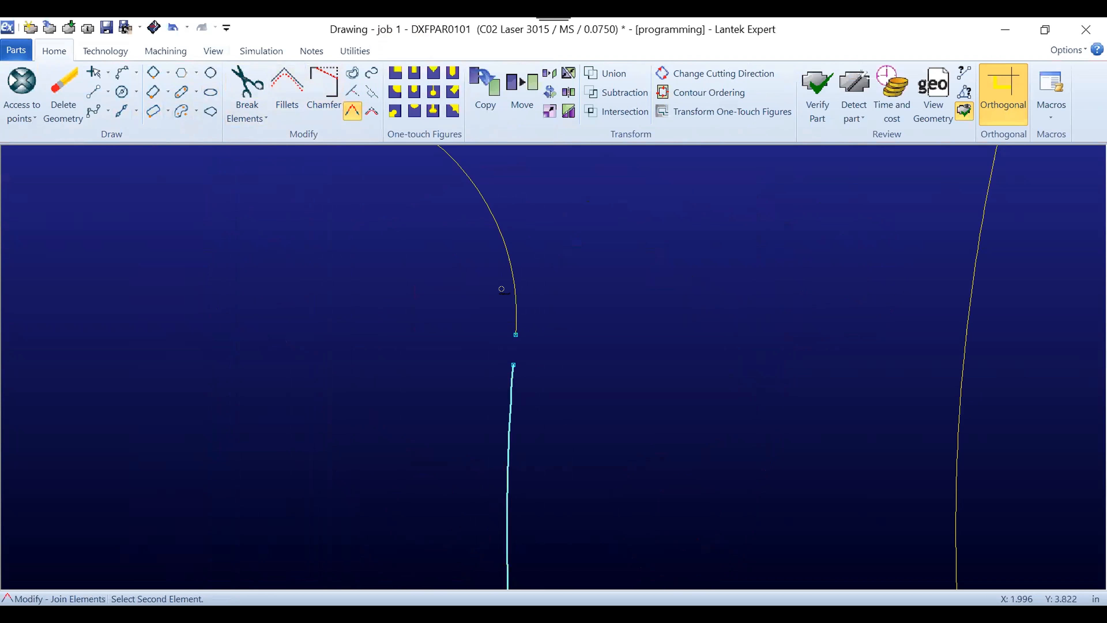
click(511, 291)
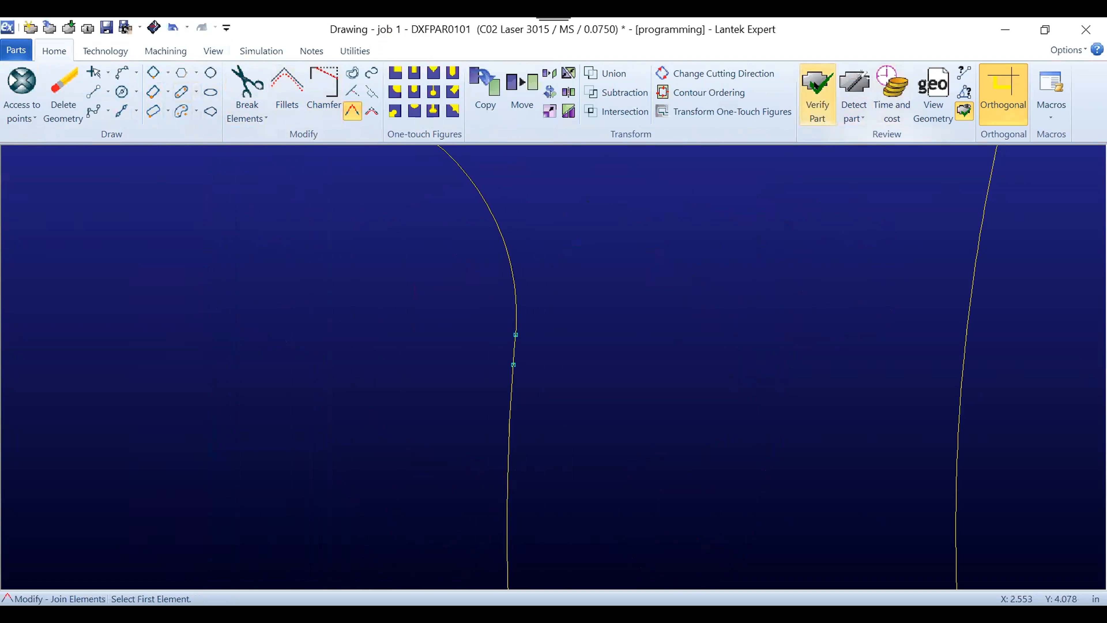
Run Verify Part on all geometry after the join, with points put in open cut, mark and non cut contours
click(817, 94)
middle_click(540, 180)
click(201, 90)
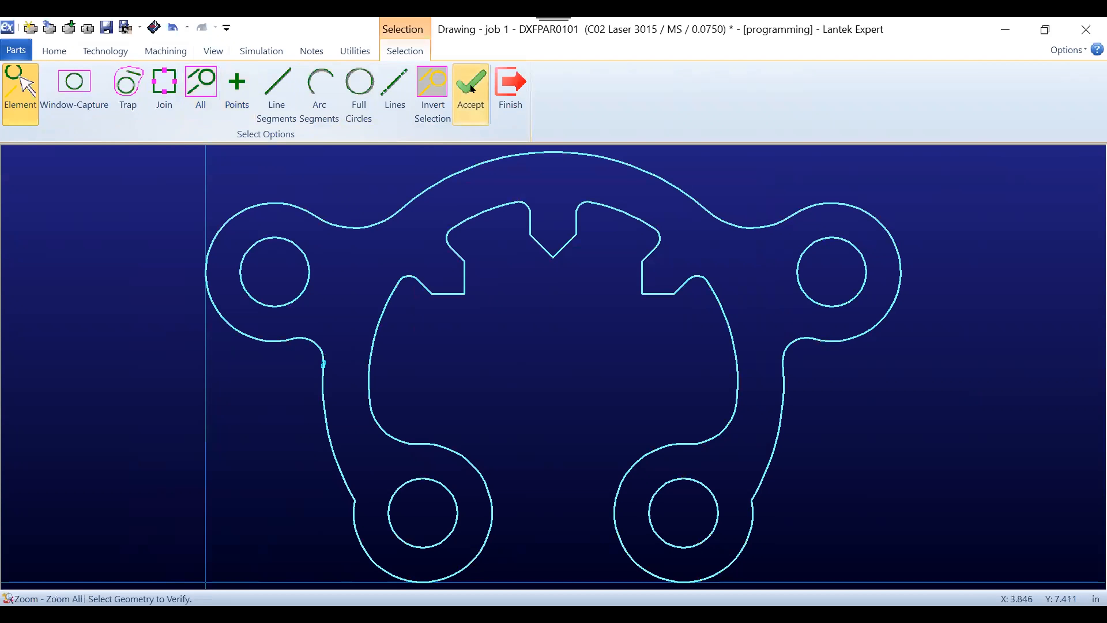
right_click(565, 409)
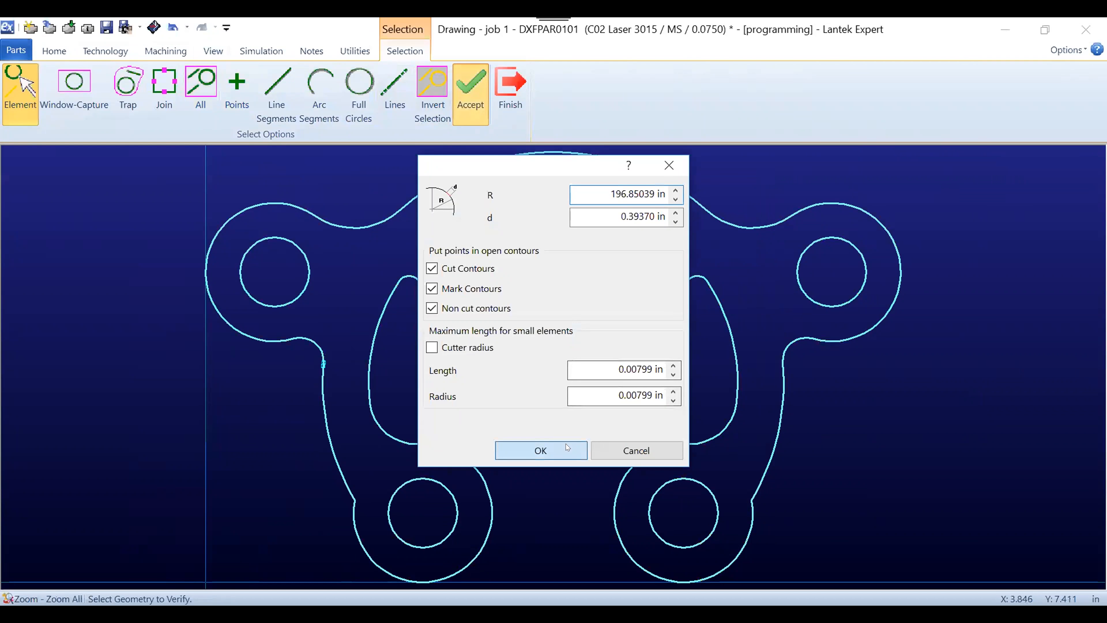
key(Return)
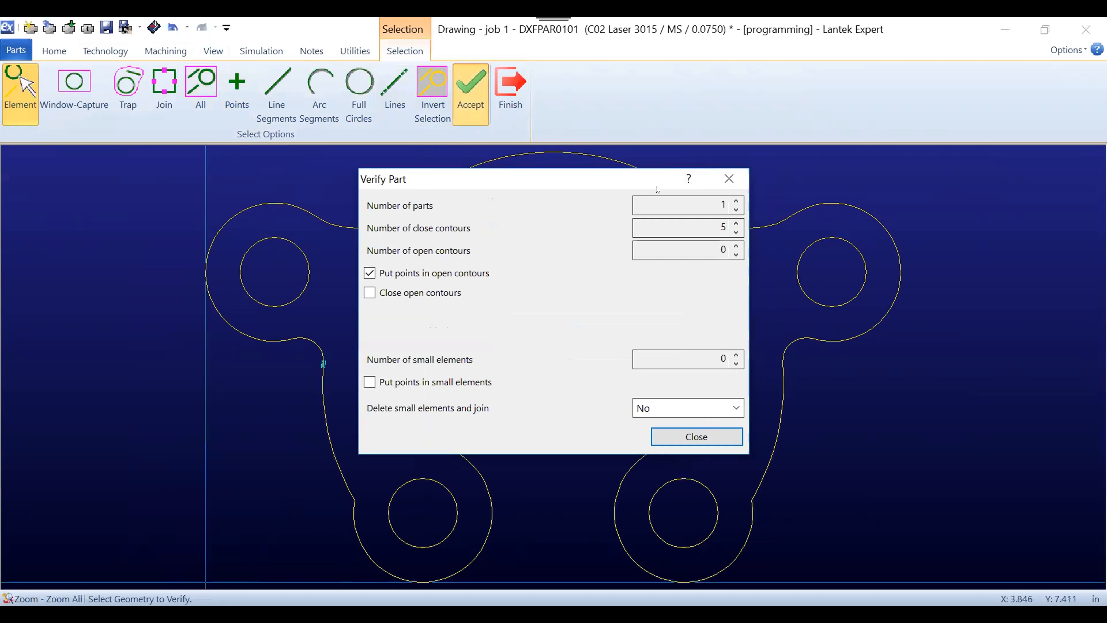
click(711, 434)
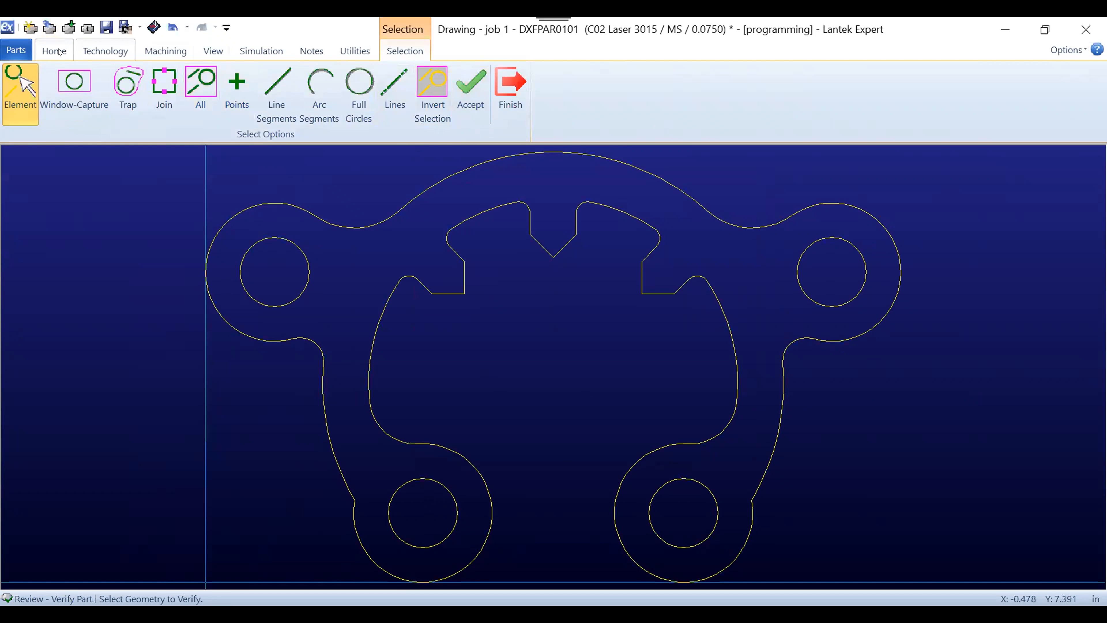
Save the part with counter clockwise ordering for outside and inside contours, and switch to the Nesting and Machining module
right_click(710, 414)
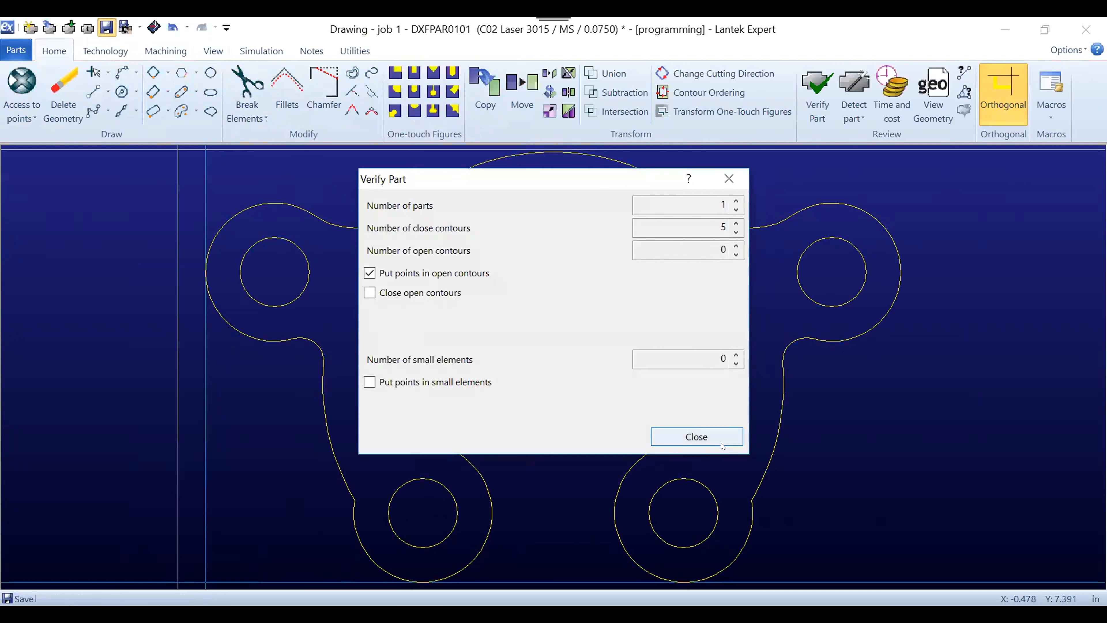
click(713, 436)
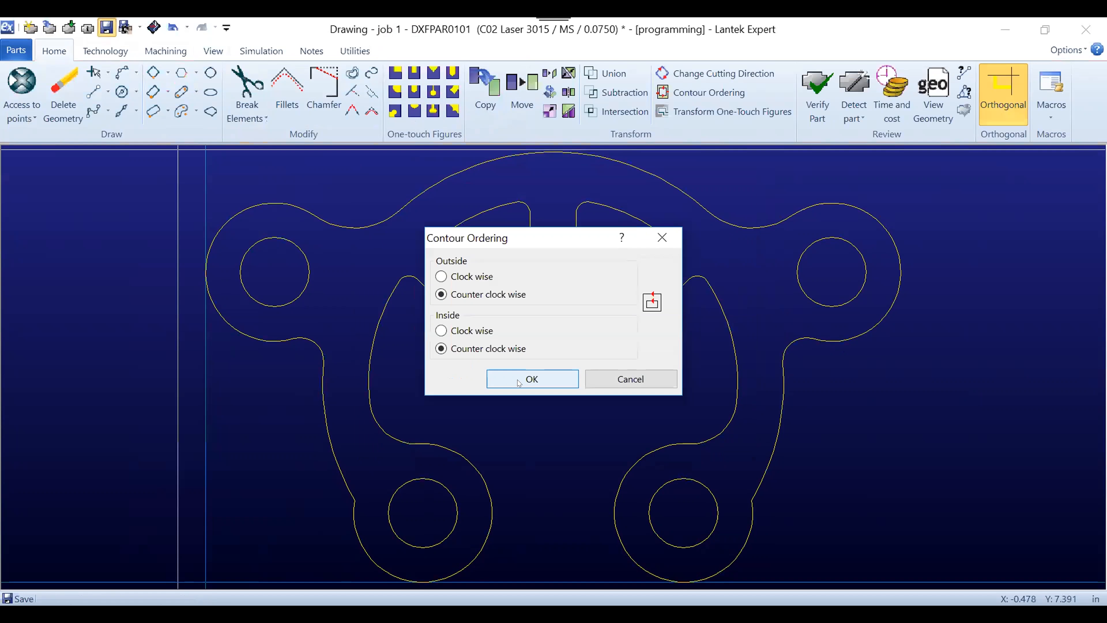
click(518, 383)
click(153, 27)
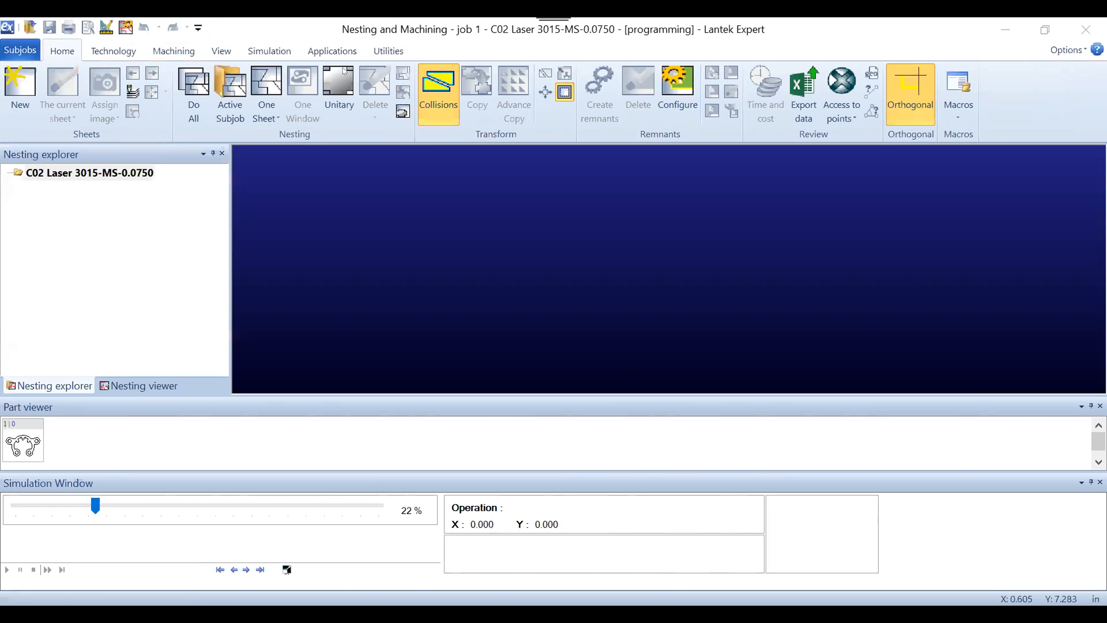
Try to create a new sheet with reference 14g. M\S, length 96 in, width 48 in and quantity 200
click(21, 83)
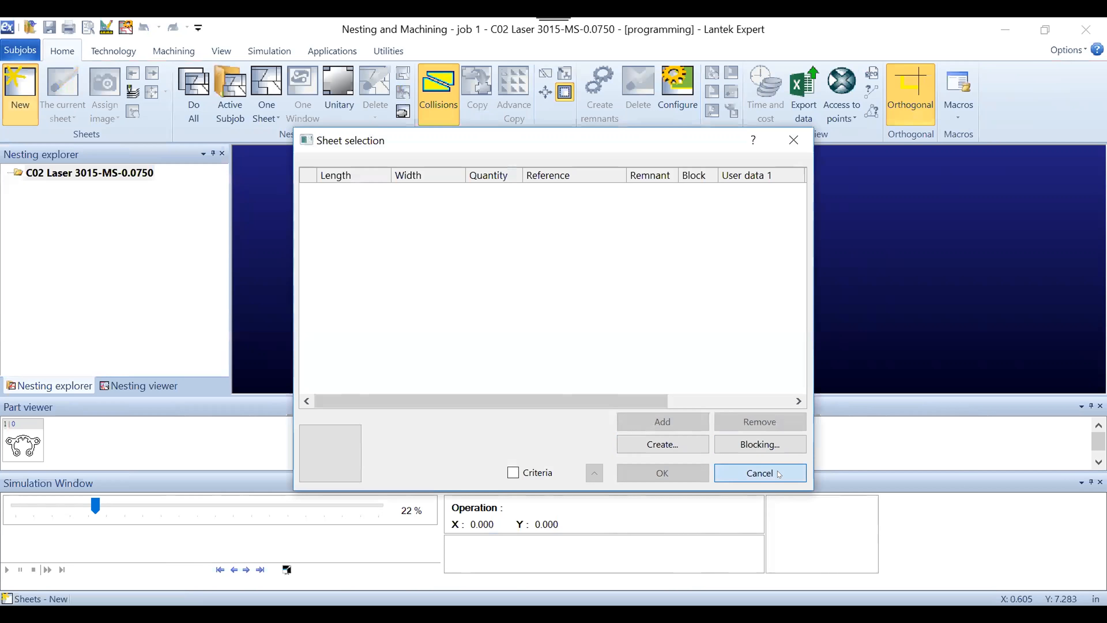
click(760, 473)
click(676, 440)
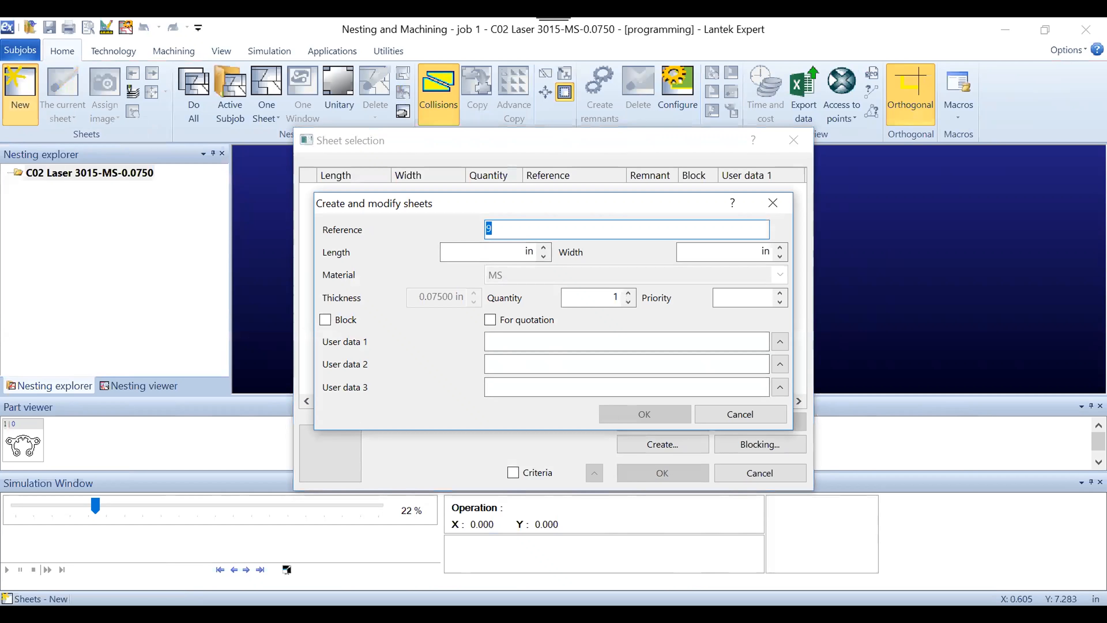
text(14)
key(Tab)
text(96.0)
key(Tab)
text(48.0)
key(Tab)
text(20)
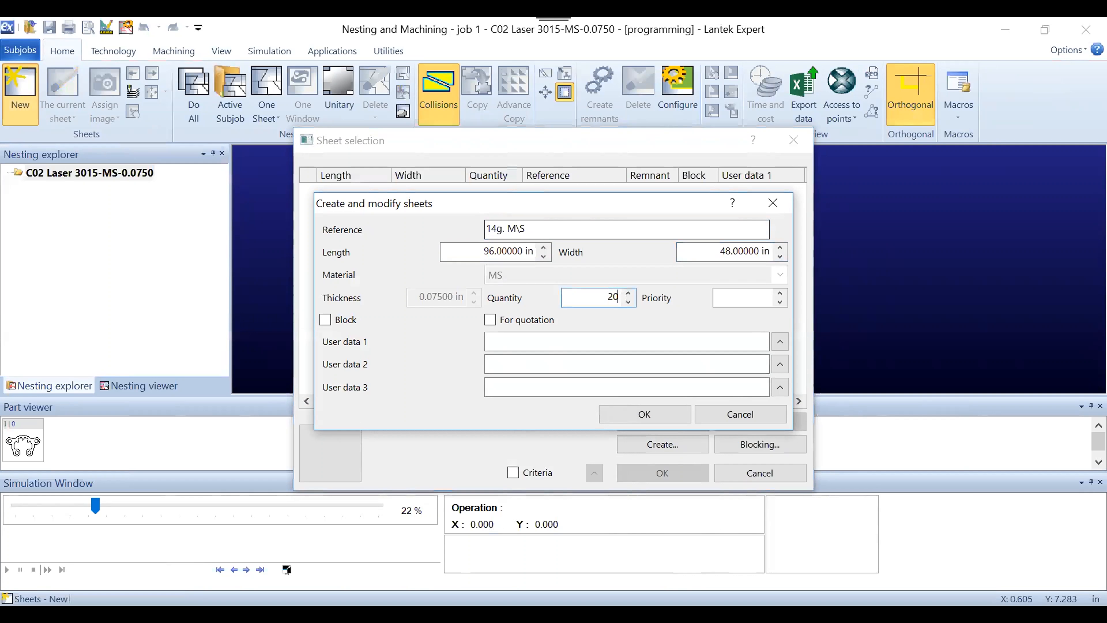
click(644, 414)
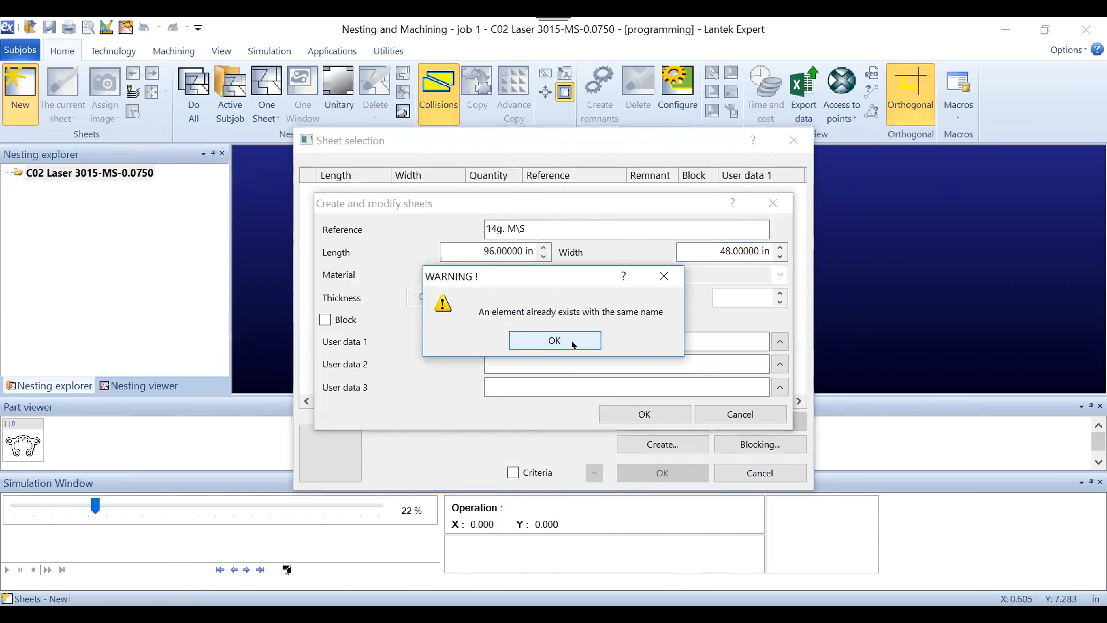
Change the new sheet's reference to 14guage M\S, create it and load it for nesting
click(670, 273)
drag(528, 229, 505, 228)
key(BackSpace)
text(uag)
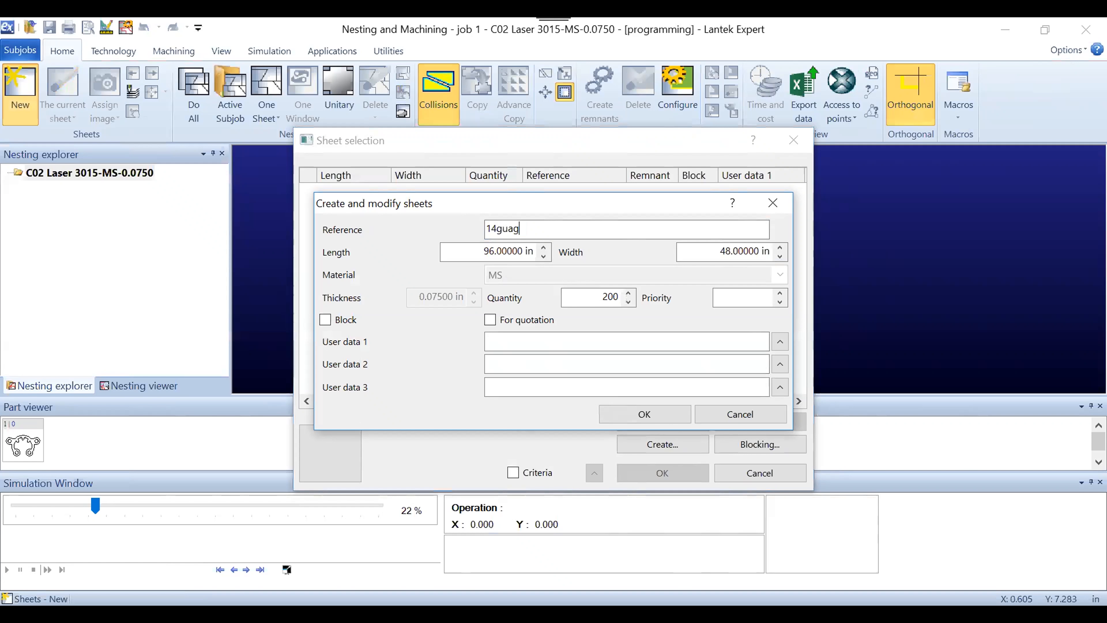
text(e M\S)
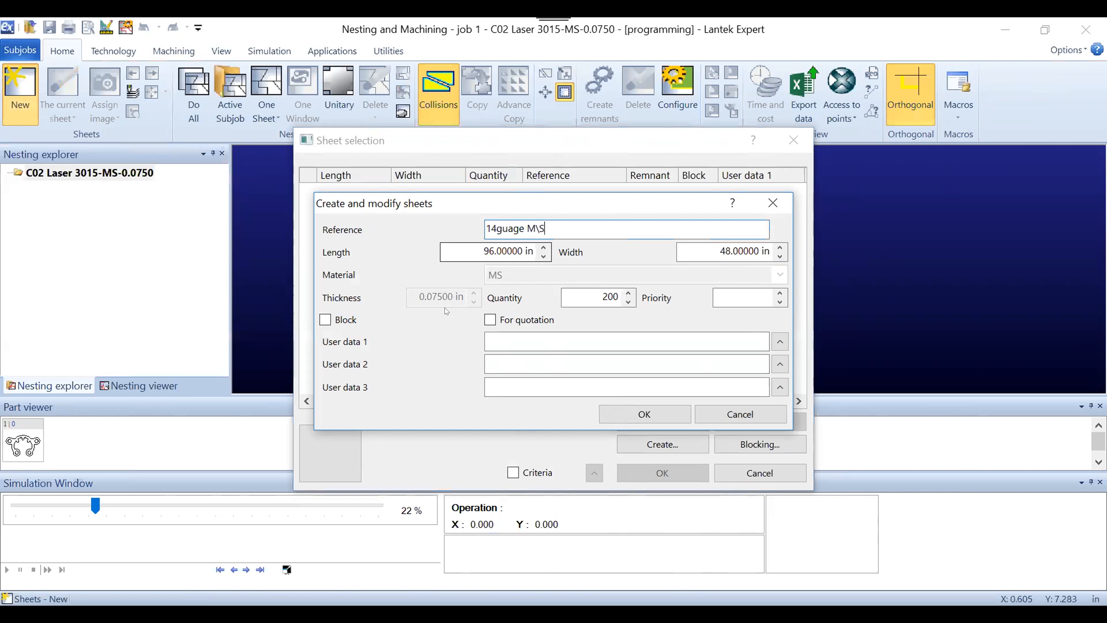
key(Return)
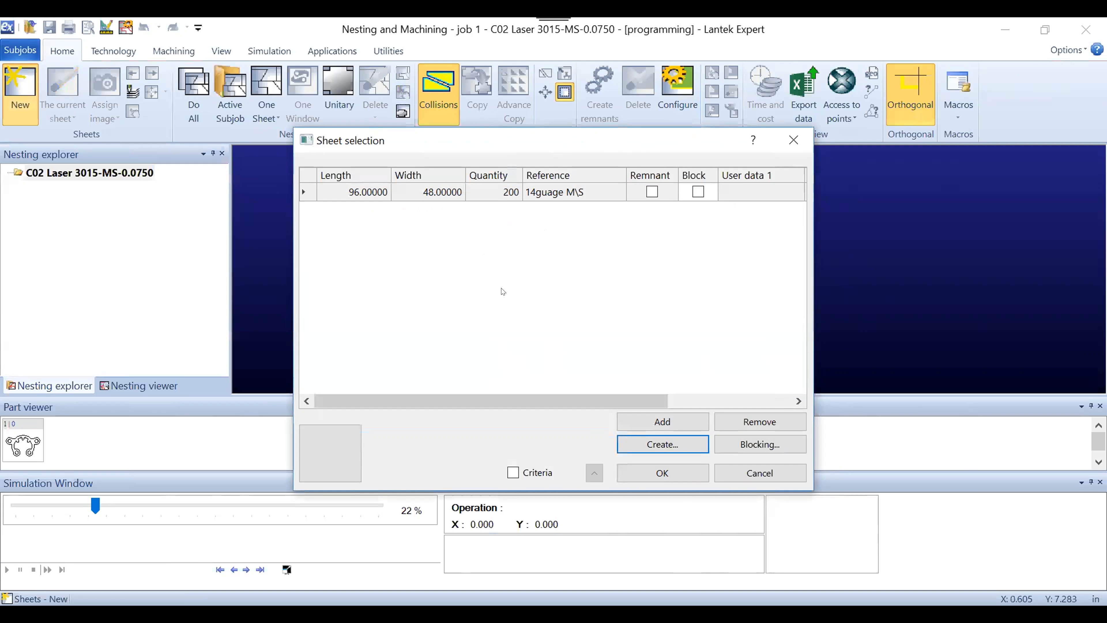
click(666, 472)
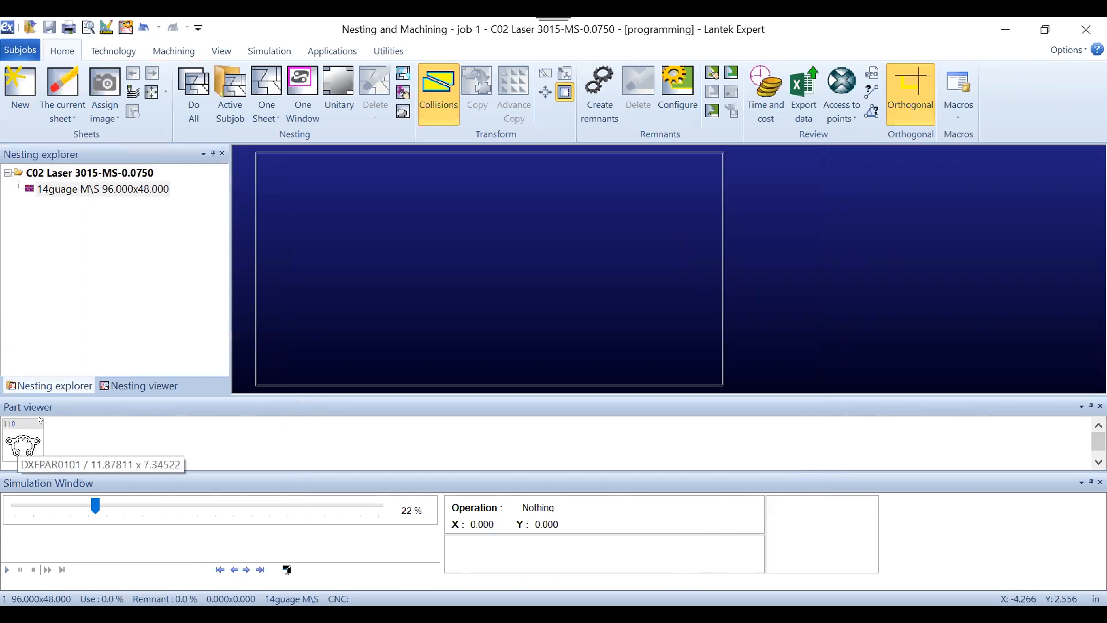
Place part DXFPAR0101 manually in the lower-left corner of the sheet, rotating it in 90-degree steps while positioning it
click(23, 441)
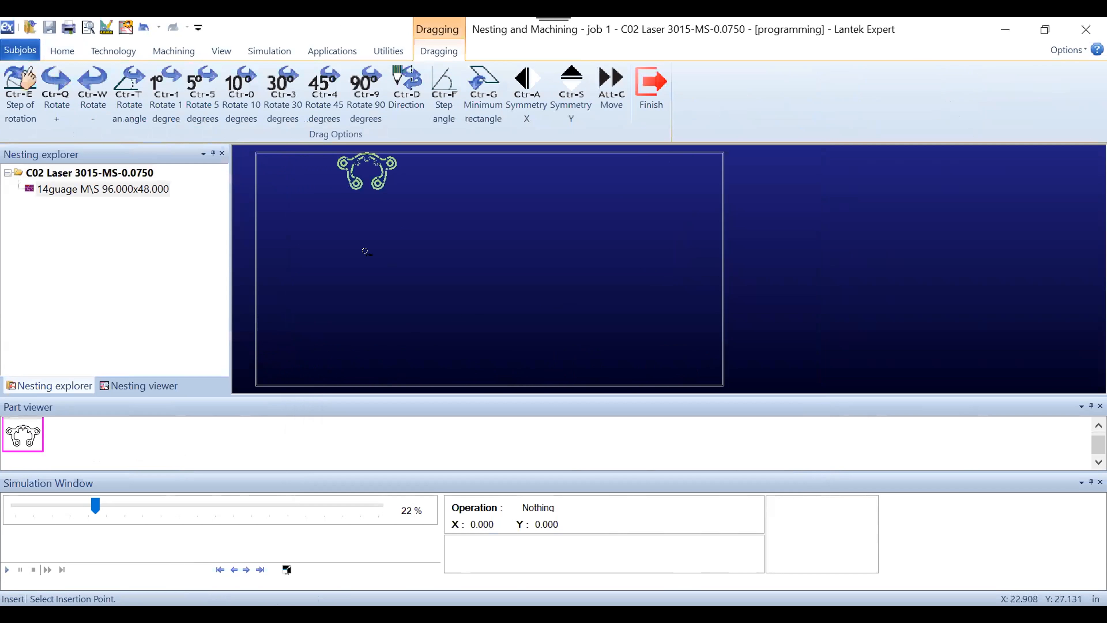
click(363, 77)
click(363, 77)
click(363, 78)
click(364, 81)
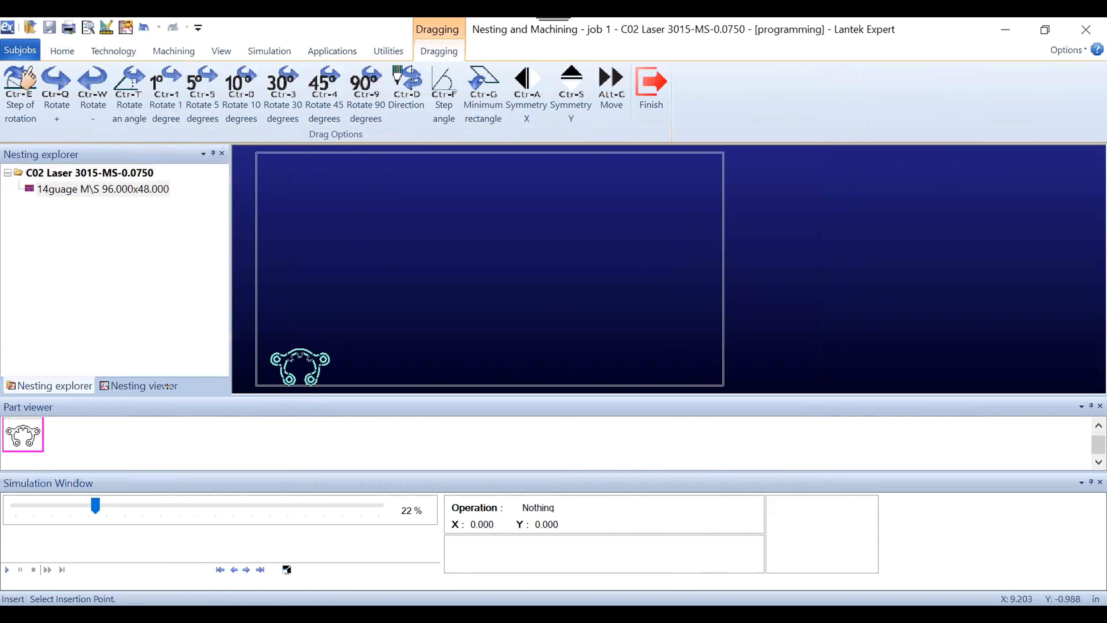
key(ctrl+9)
key(ctrl+9)
key(ctrl+9)
key(ctrl+9)
key(ctrl+9)
key(ctrl+9)
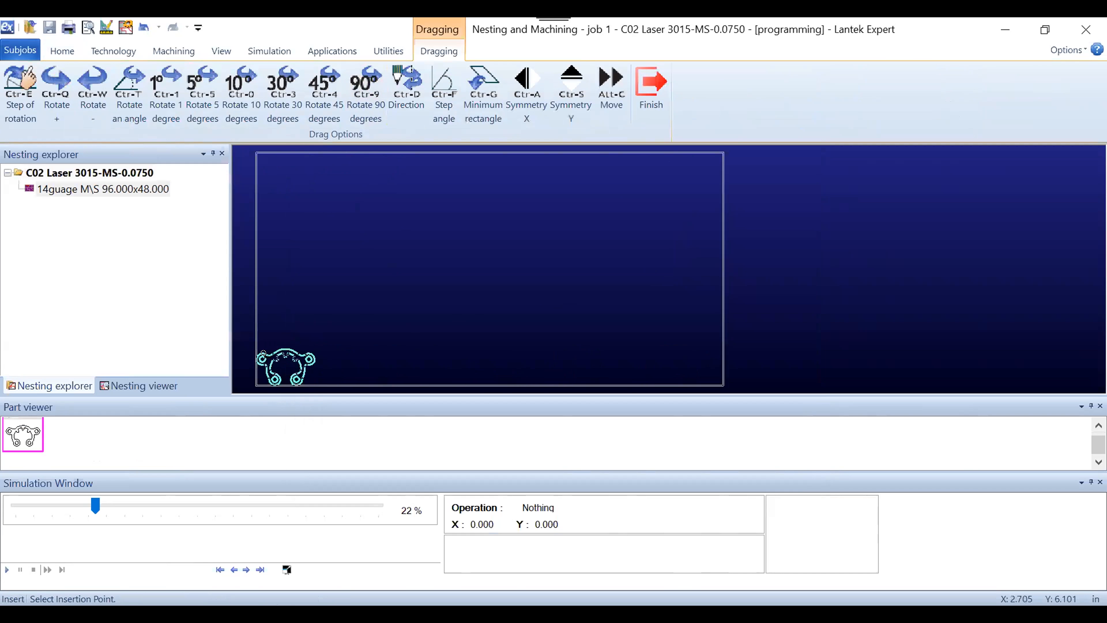
click(263, 352)
Increase the quantity of part DXFPAR0101 so that 100 pieces remain available for nesting
right_click(37, 442)
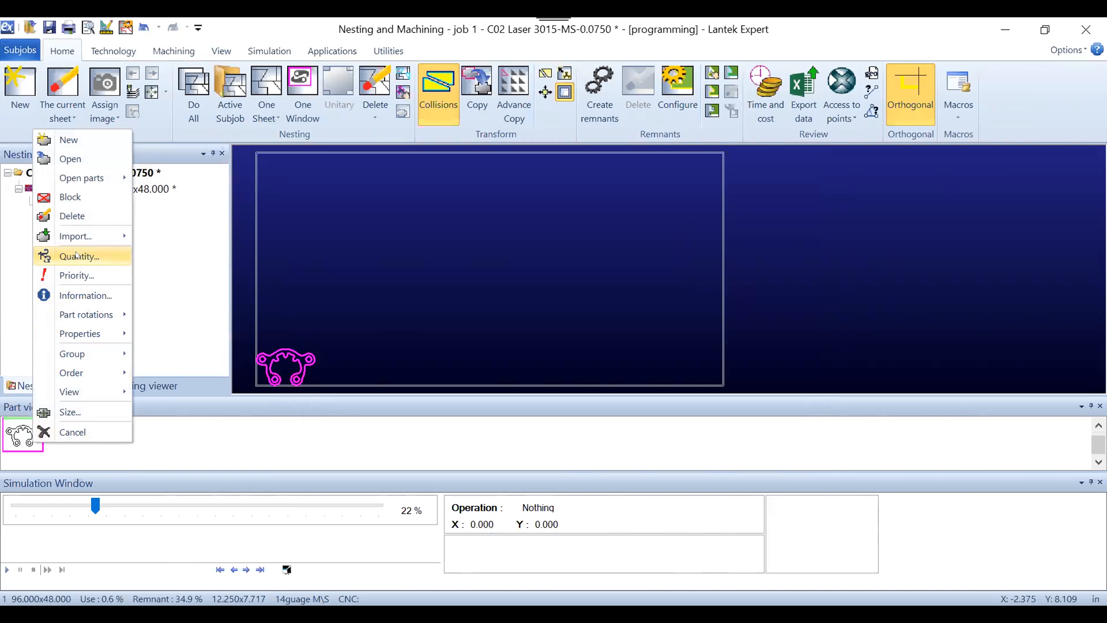
click(77, 256)
text(10)
key(Return)
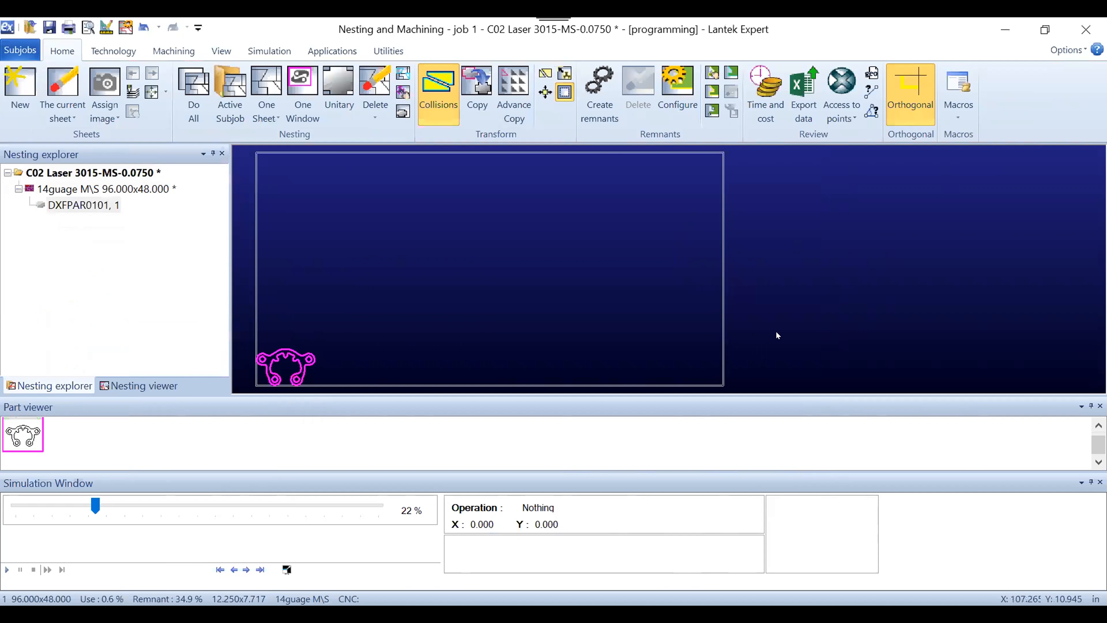
click(1098, 425)
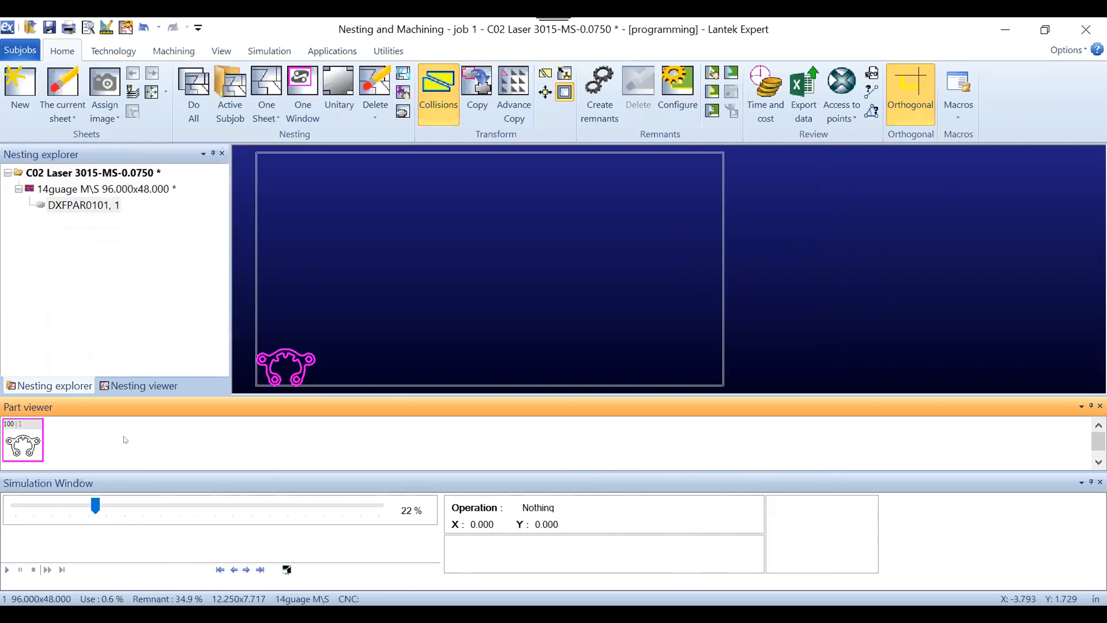
Delete the manually placed part from the sheet
click(382, 86)
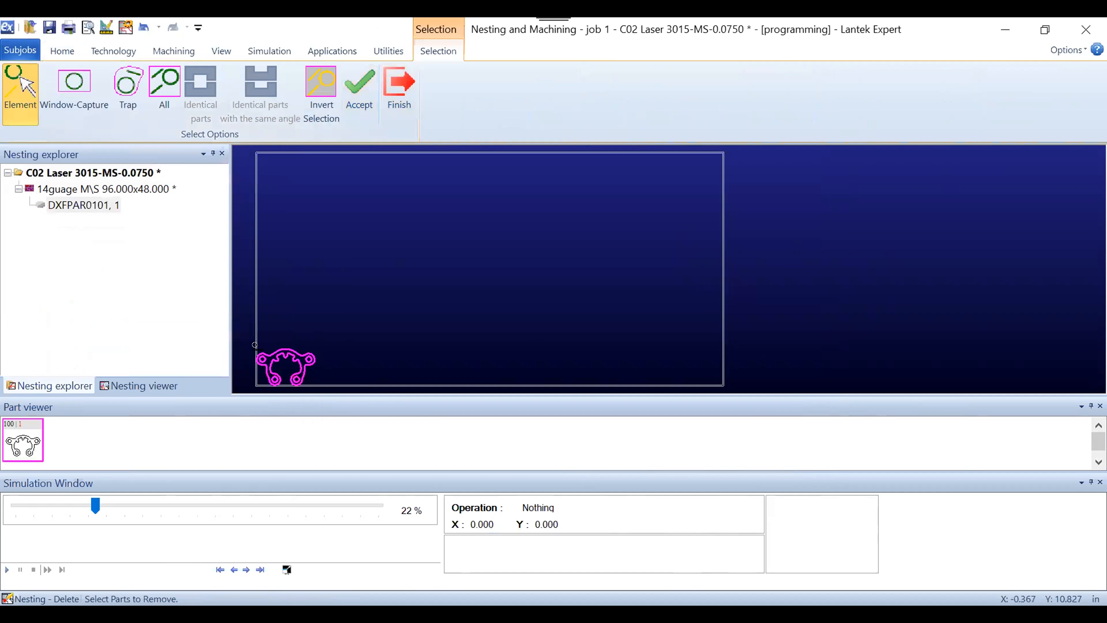
click(286, 356)
click(361, 93)
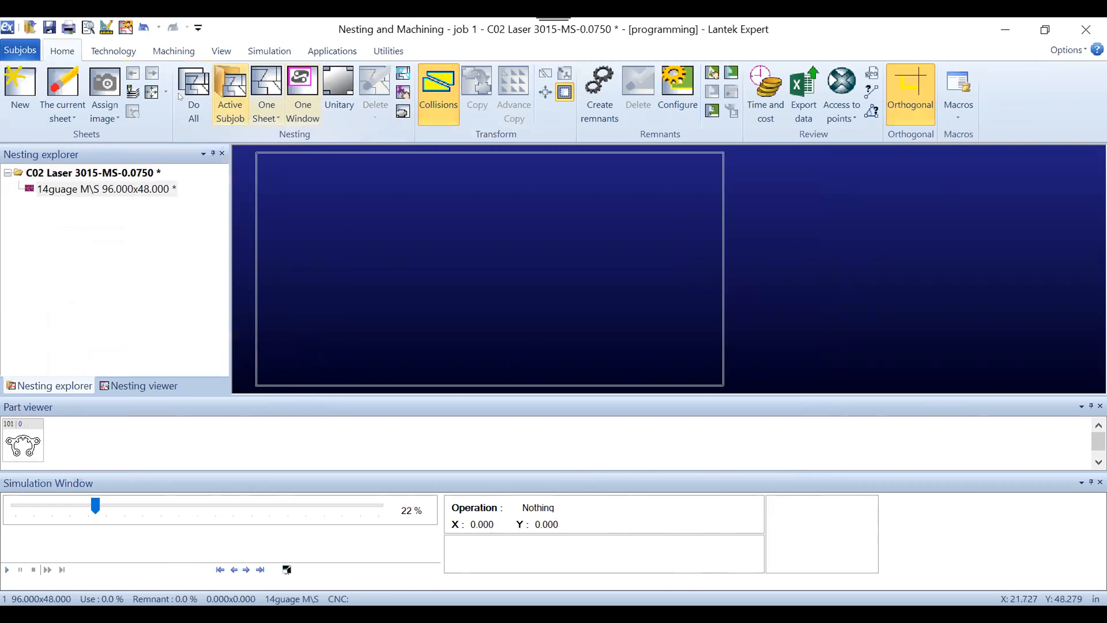
Fill the 14guage M\S sheet with DXFPAR0101 parts using automatic One Sheet nesting and accept the result
click(270, 86)
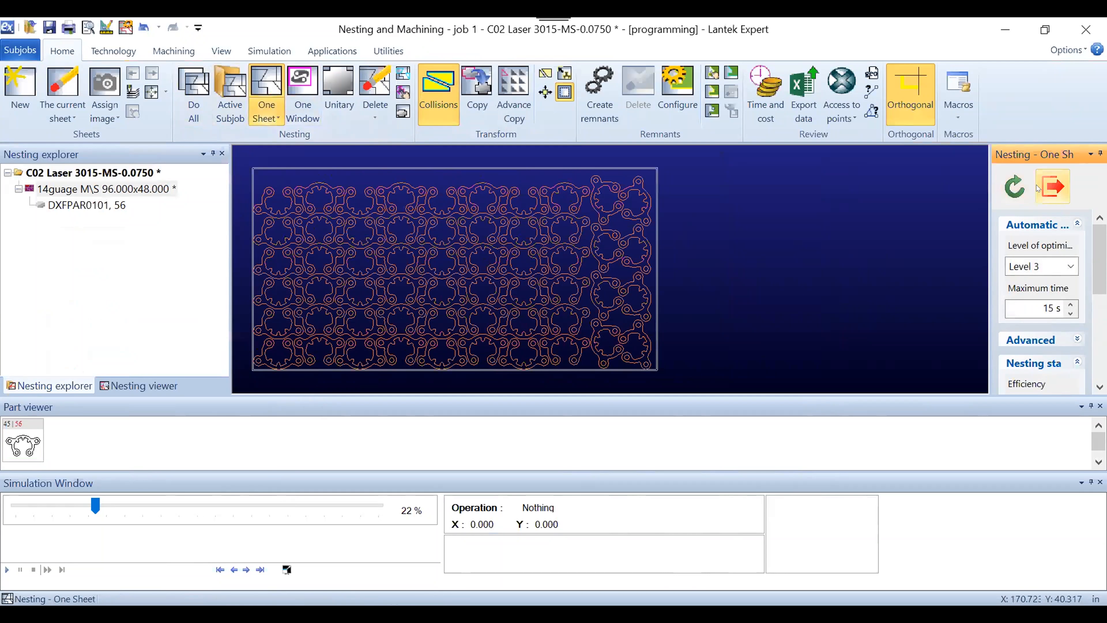
click(1016, 188)
click(1050, 191)
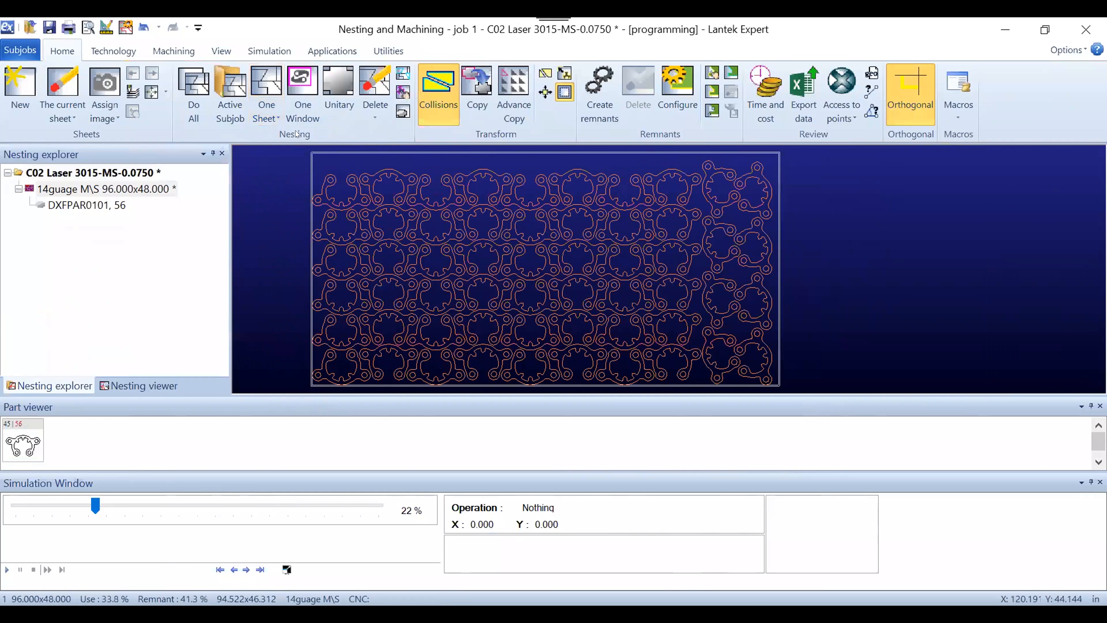
Apply automatic machining to the nested sheet and run the cutting simulation through to its end
click(161, 51)
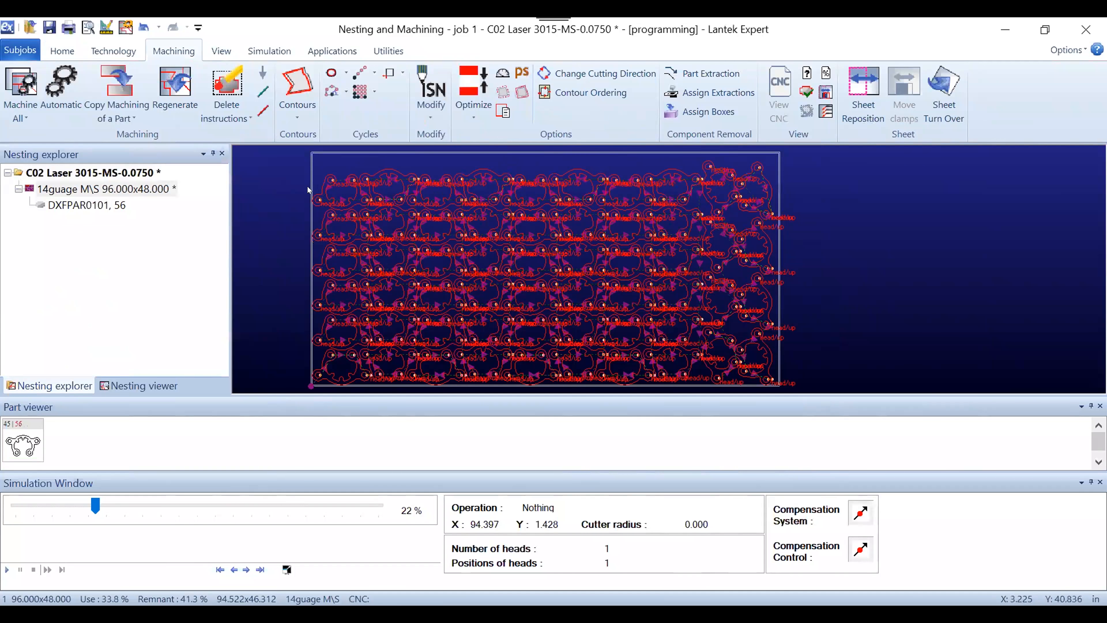
click(270, 50)
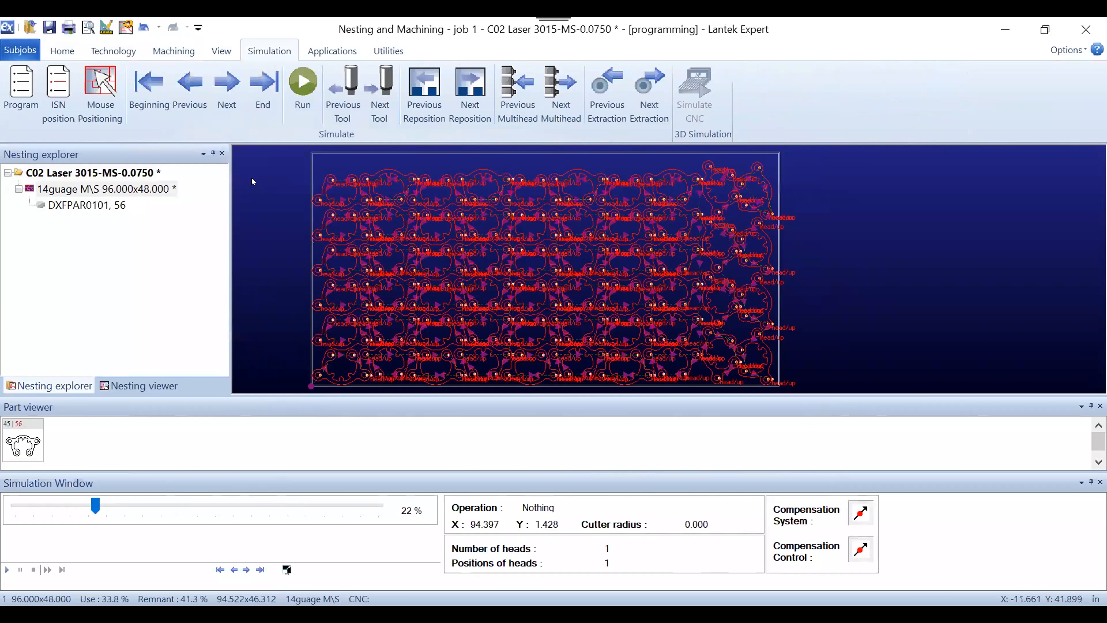
click(303, 87)
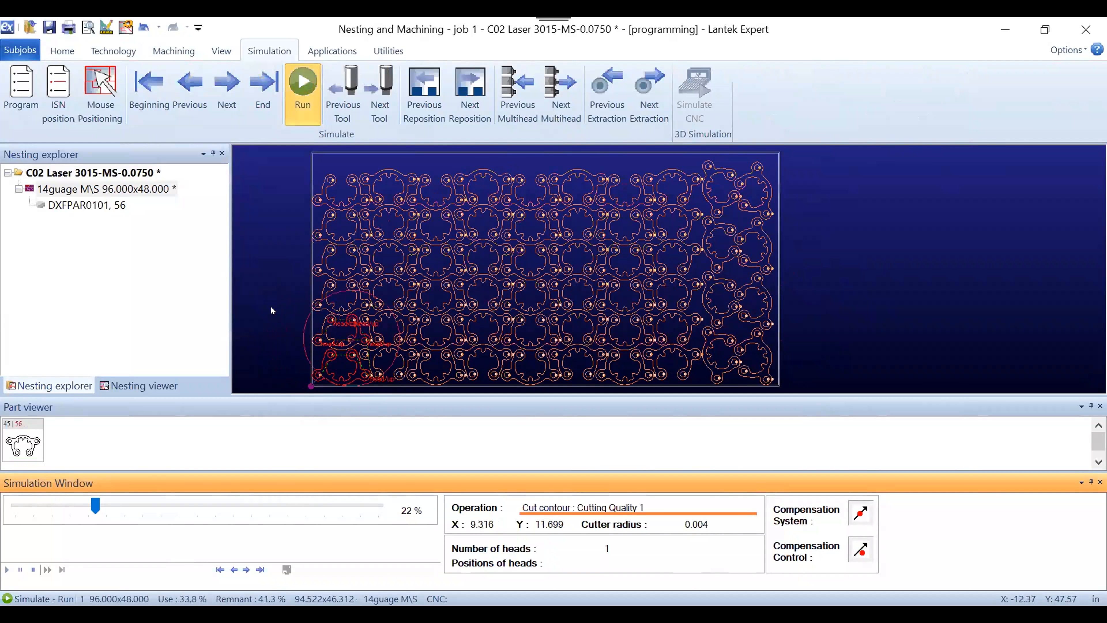
click(265, 89)
Save the nested and machined sheet, and bring up the machining commands
click(49, 28)
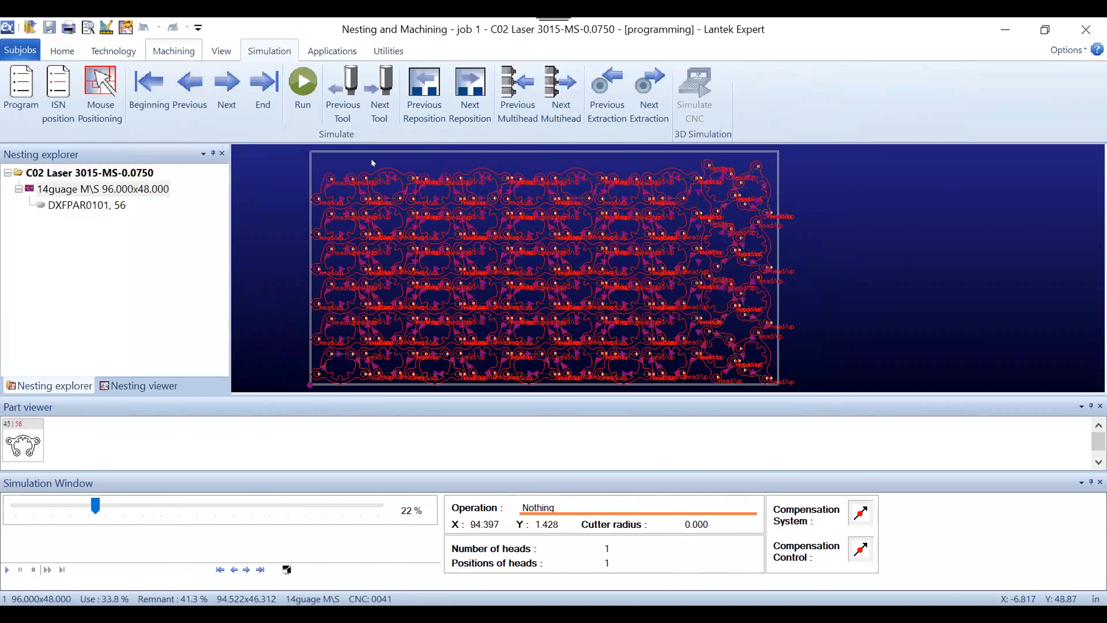
click(174, 50)
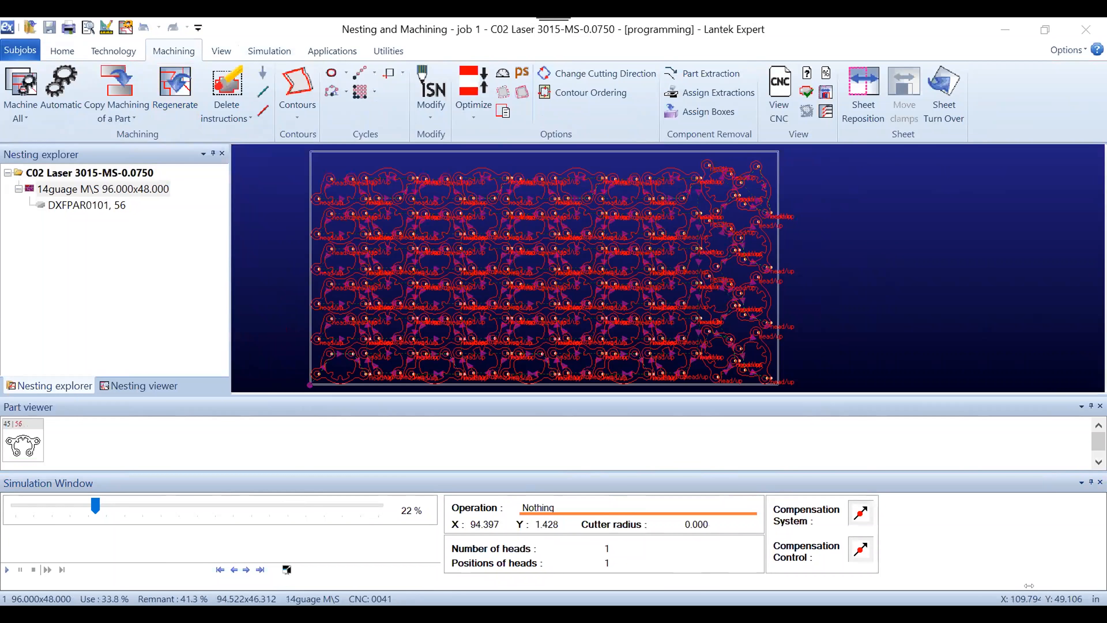
Open the print preview of the nested sheet using the Print for nesting vertical report type
click(87, 27)
click(549, 306)
click(549, 324)
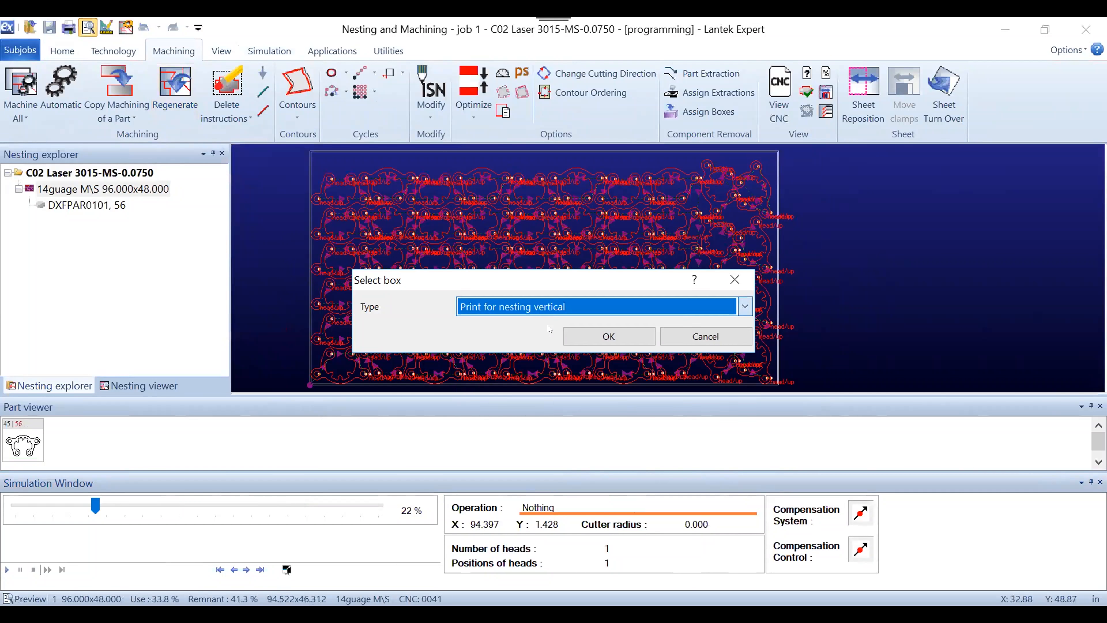
click(600, 337)
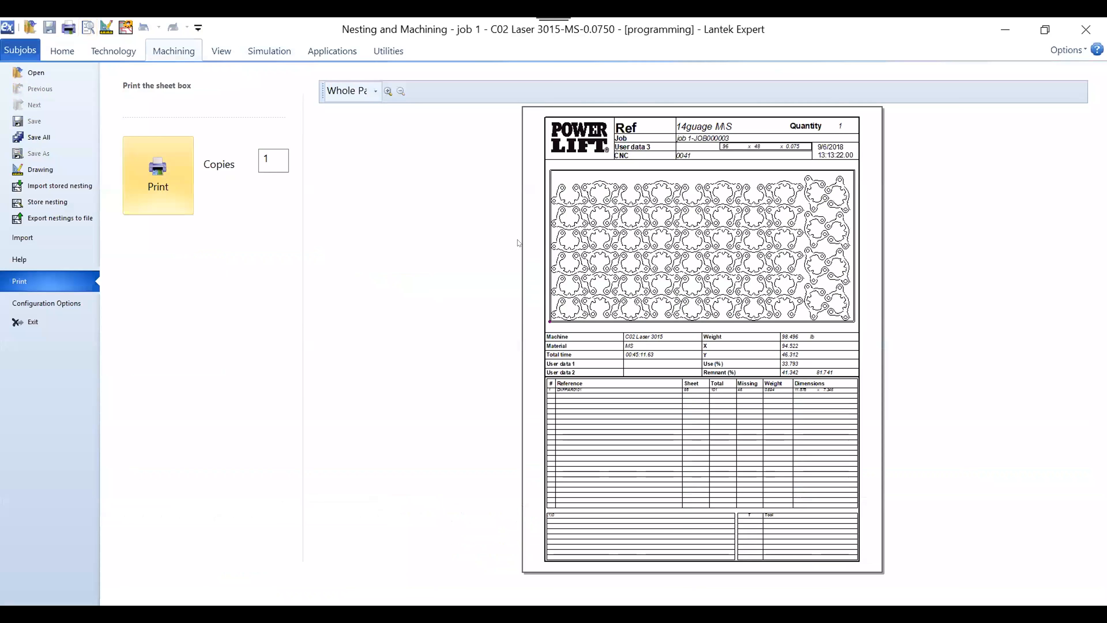
click(707, 132)
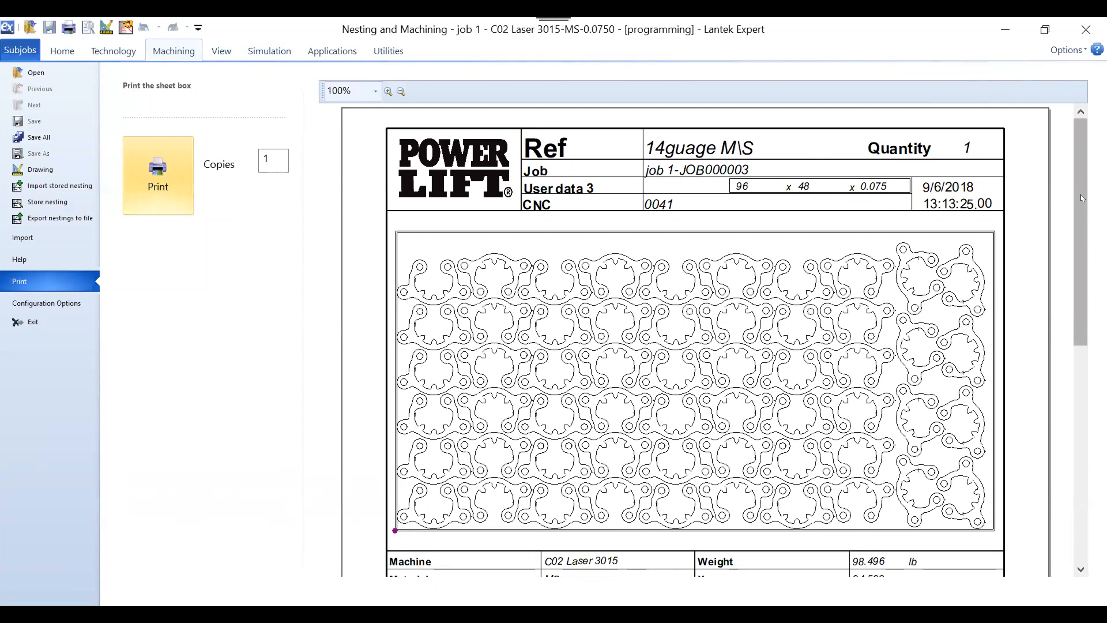
Examine the report's nesting drawing, machine and material data, and parts table at several magnifications, and leave the preview
drag(1079, 212, 1073, 270)
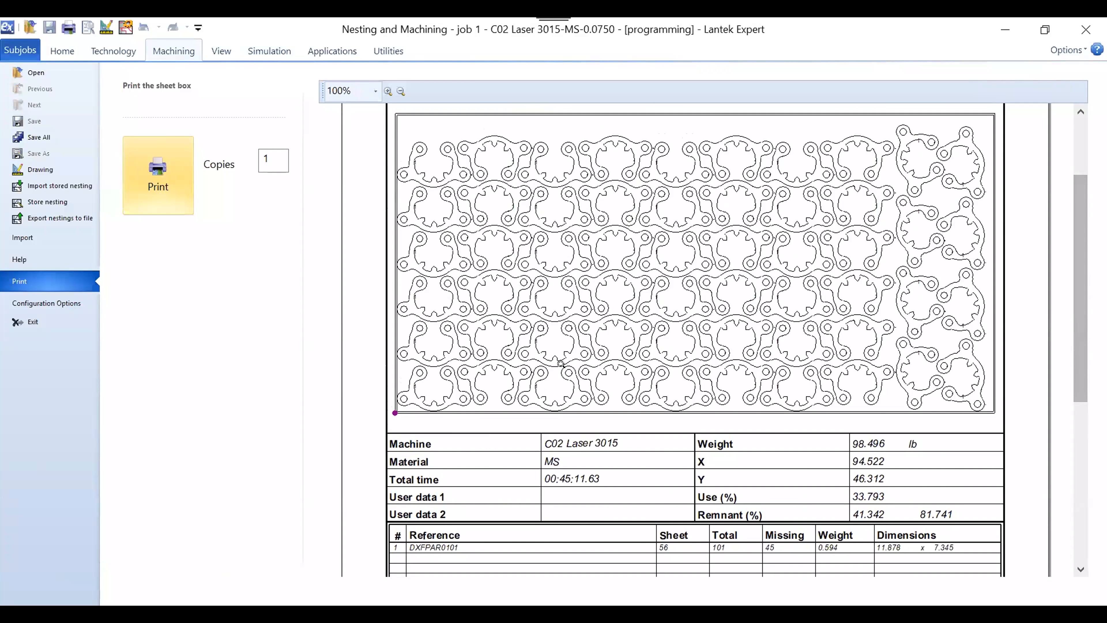
click(413, 340)
click(421, 323)
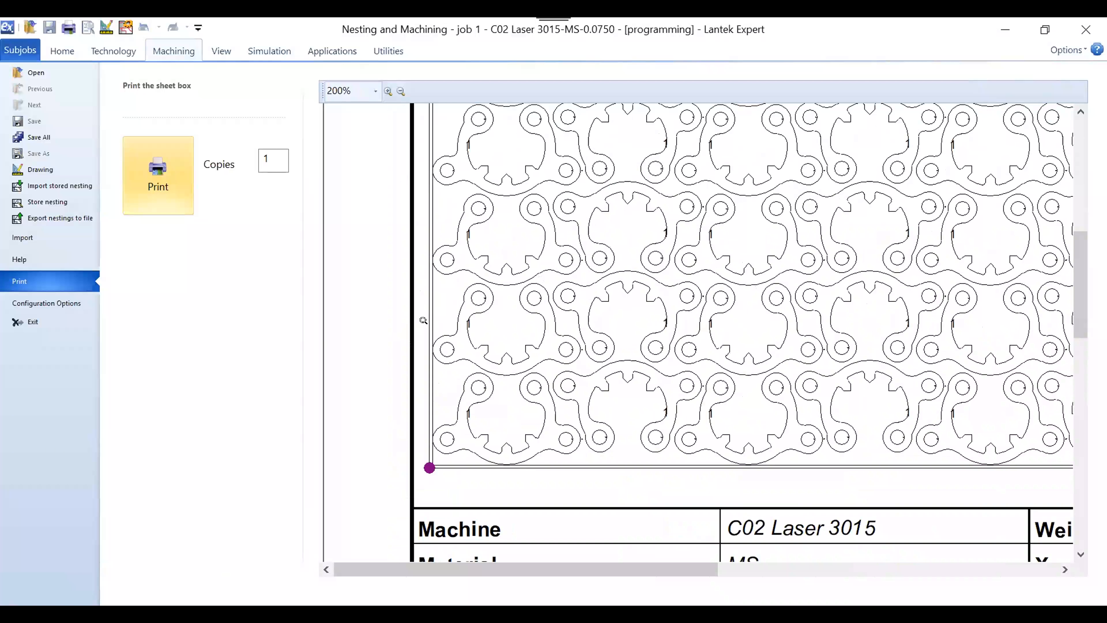
click(460, 318)
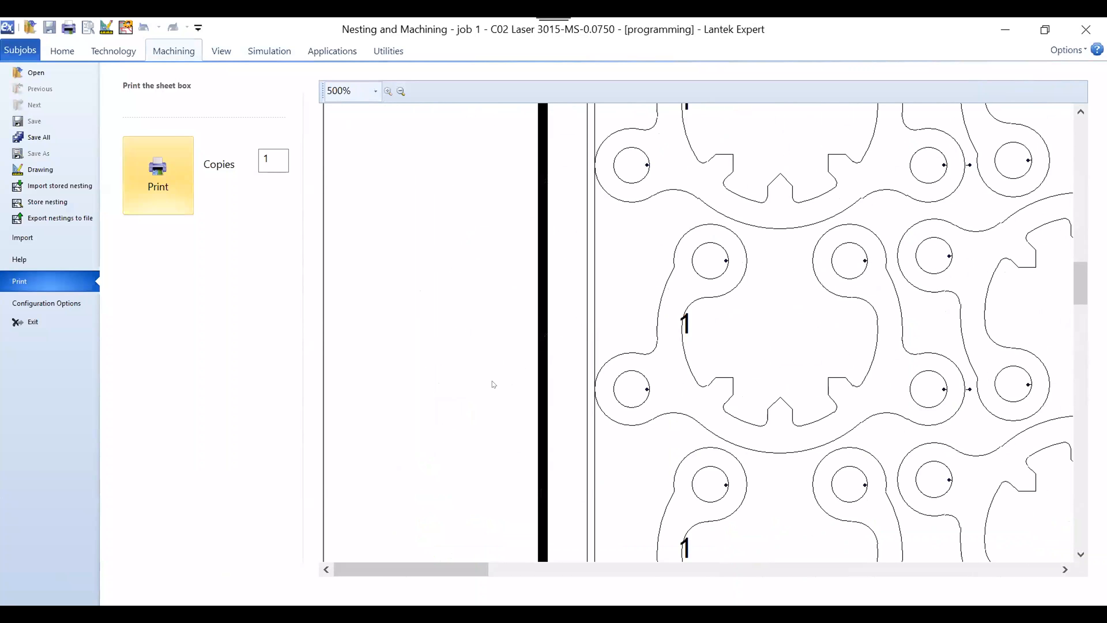
click(400, 91)
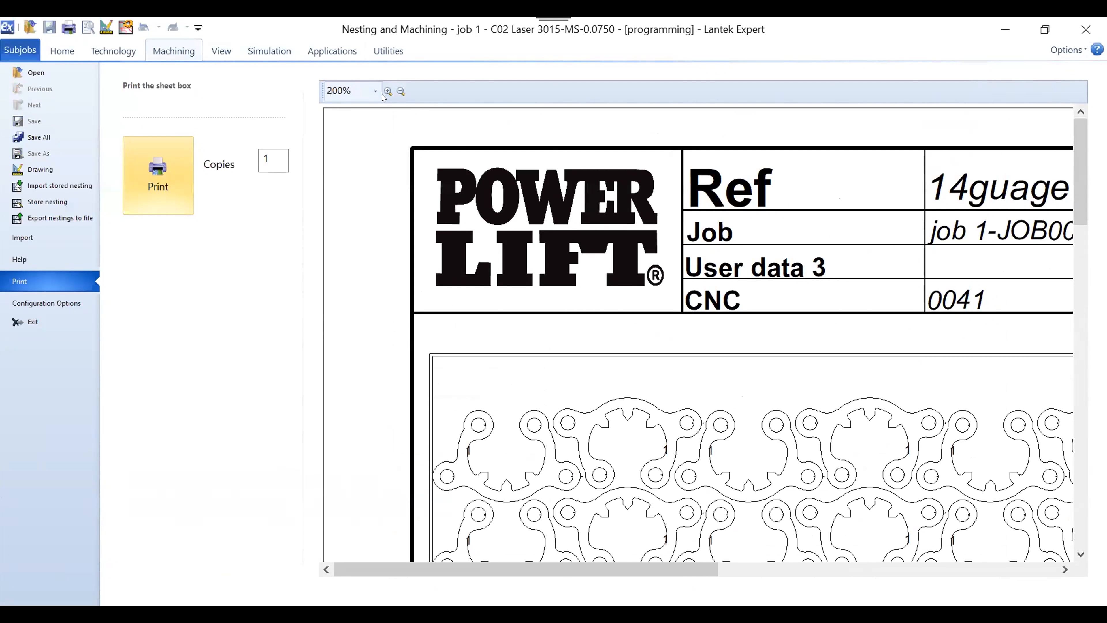
click(401, 91)
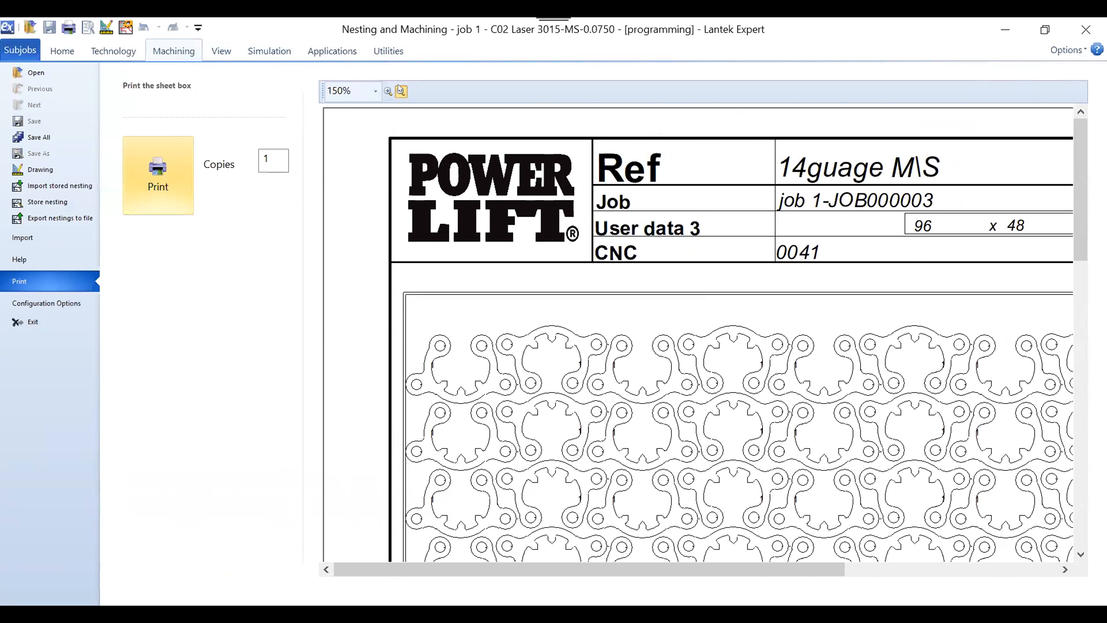
click(401, 91)
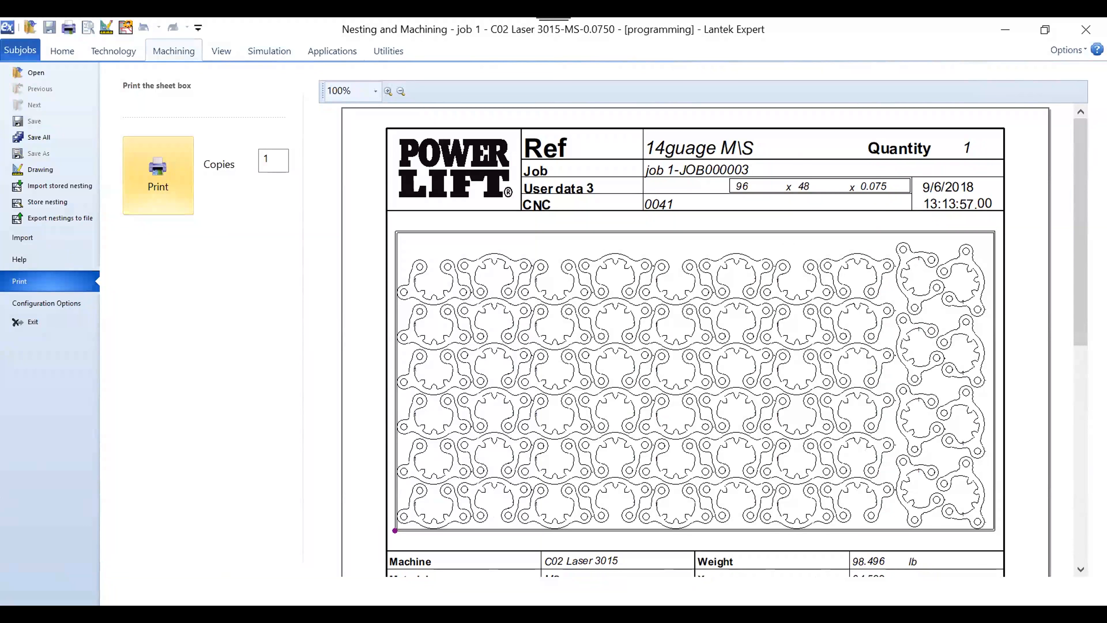
drag(1078, 316, 1081, 362)
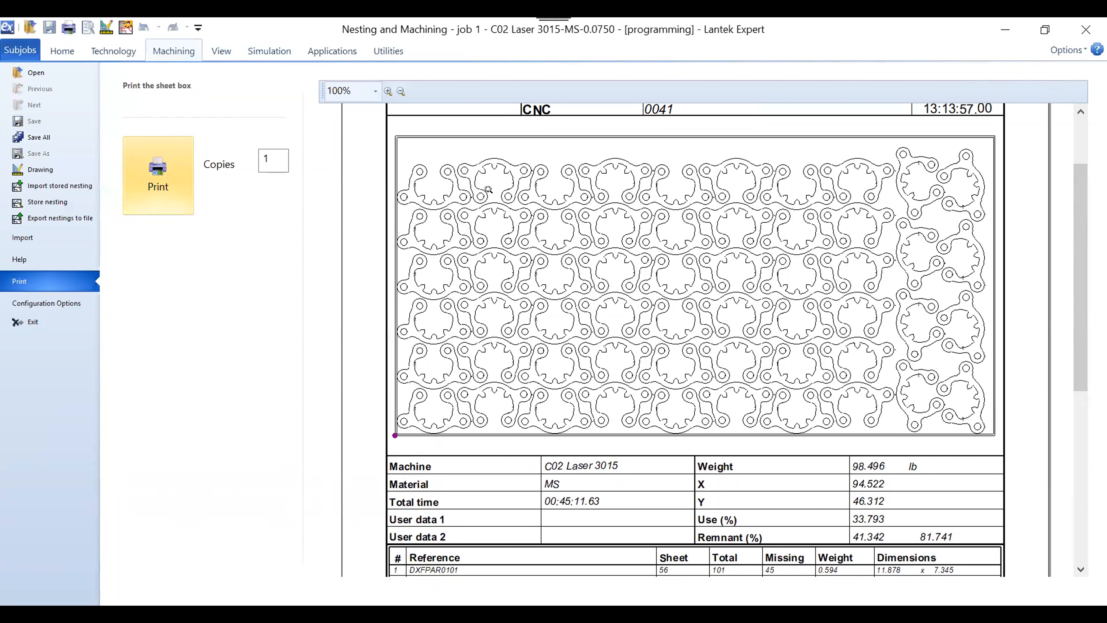
drag(1084, 221, 1083, 308)
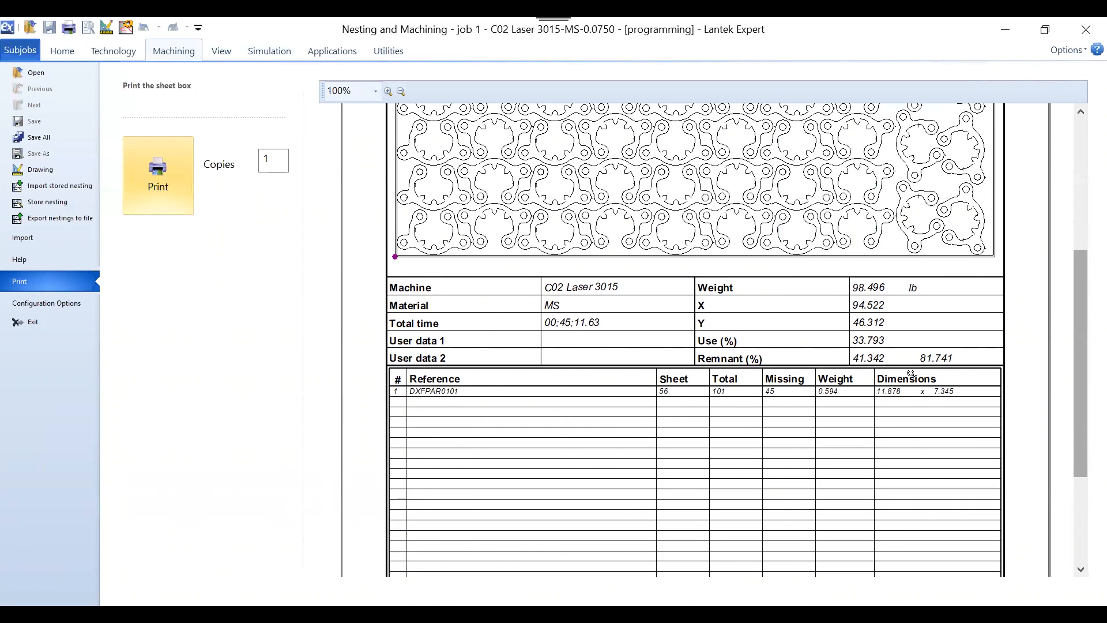
drag(1080, 357, 1081, 224)
click(62, 50)
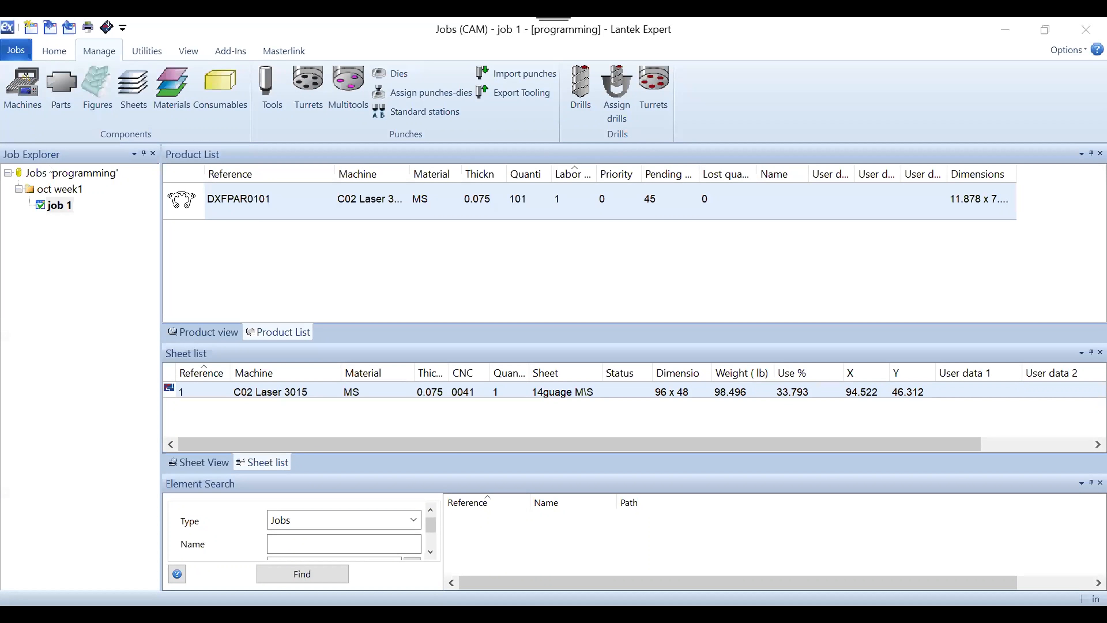
Create a new job named job2 directly under the Jobs 'programming' root
right_click(48, 171)
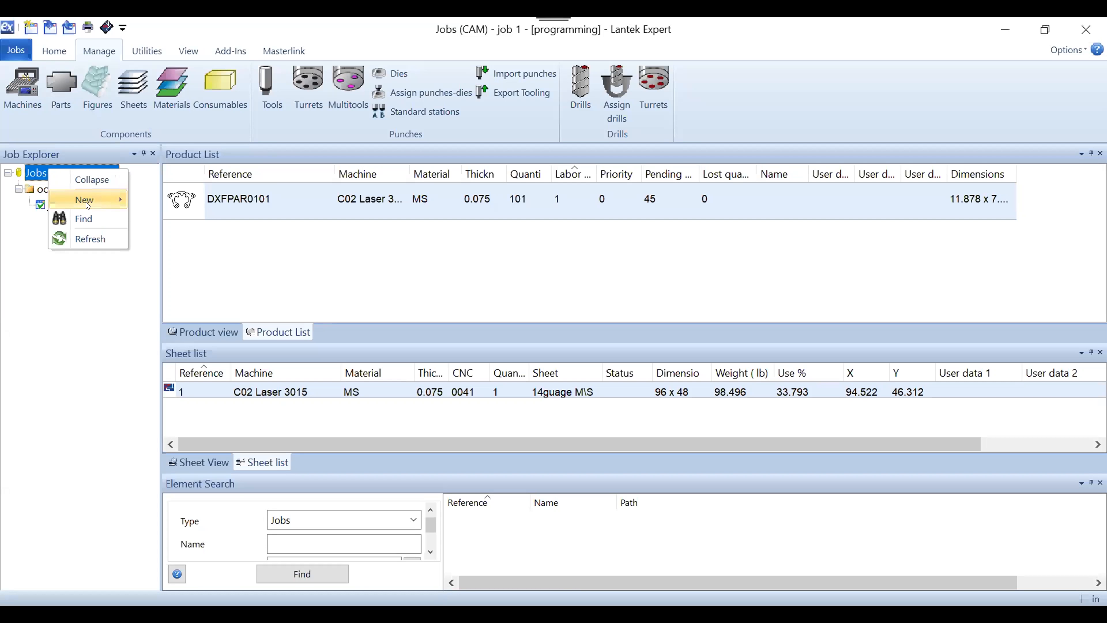
mouse_move(100, 198)
click(162, 220)
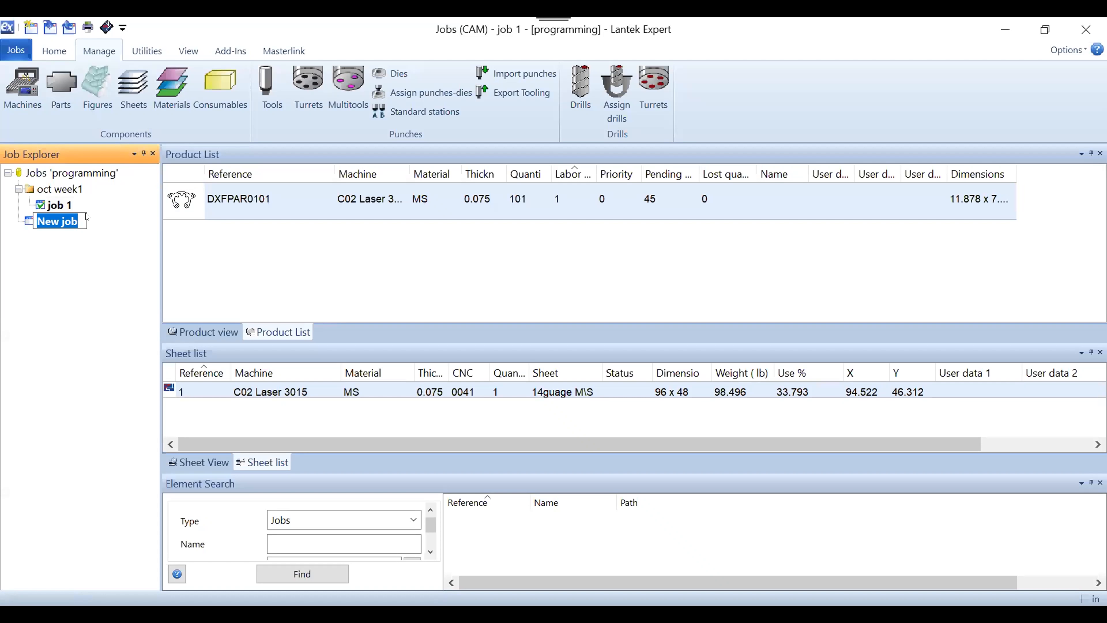
text(job)
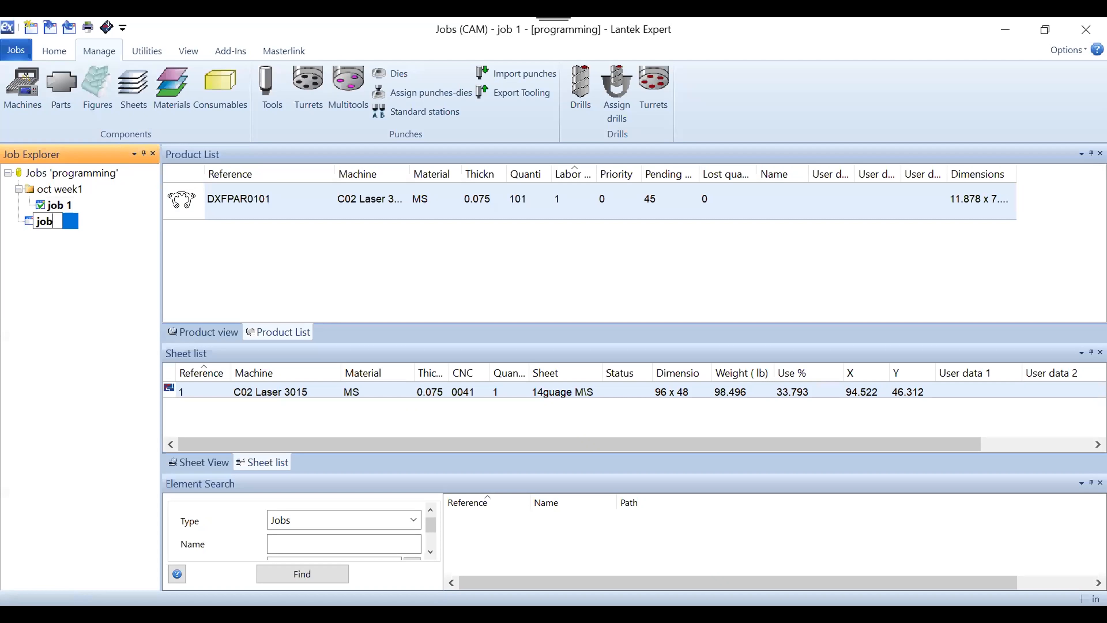
text(2)
key(Return)
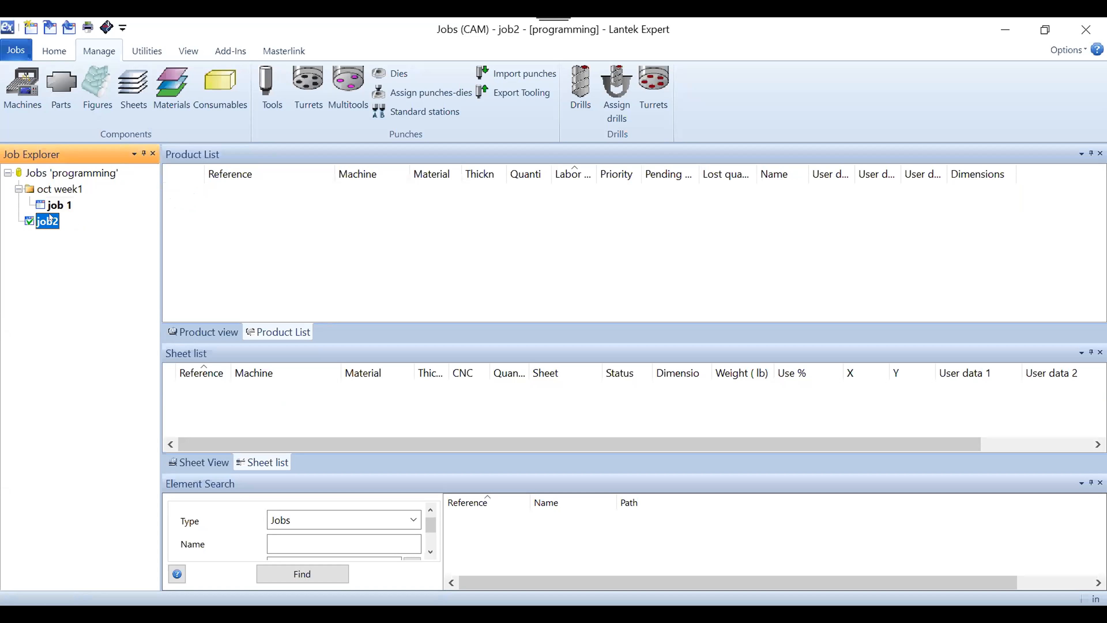
right_click(50, 223)
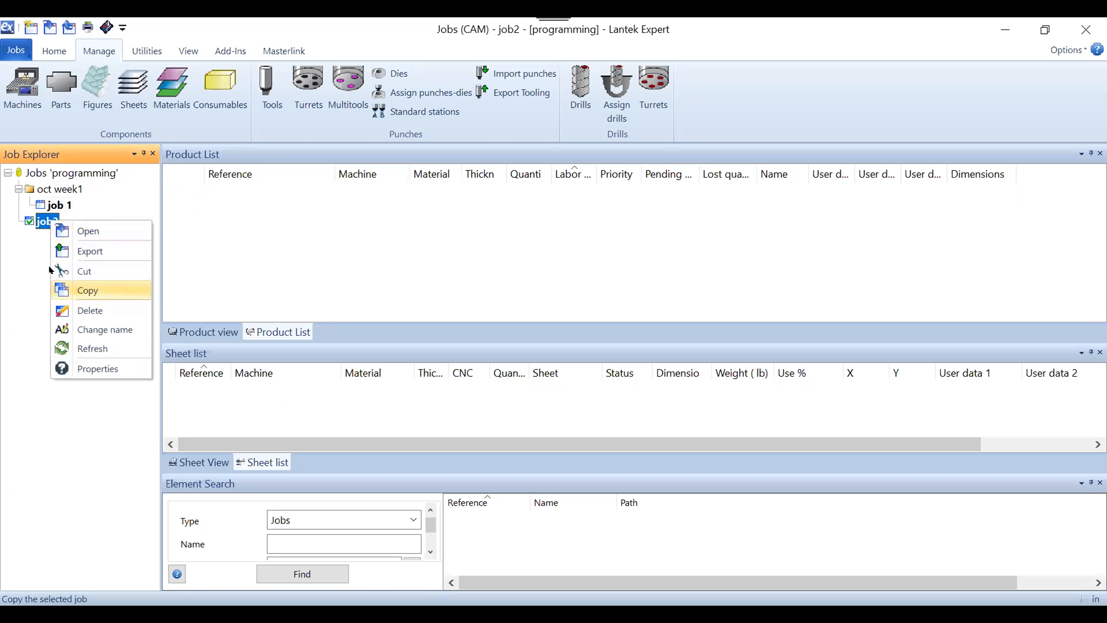
click(86, 290)
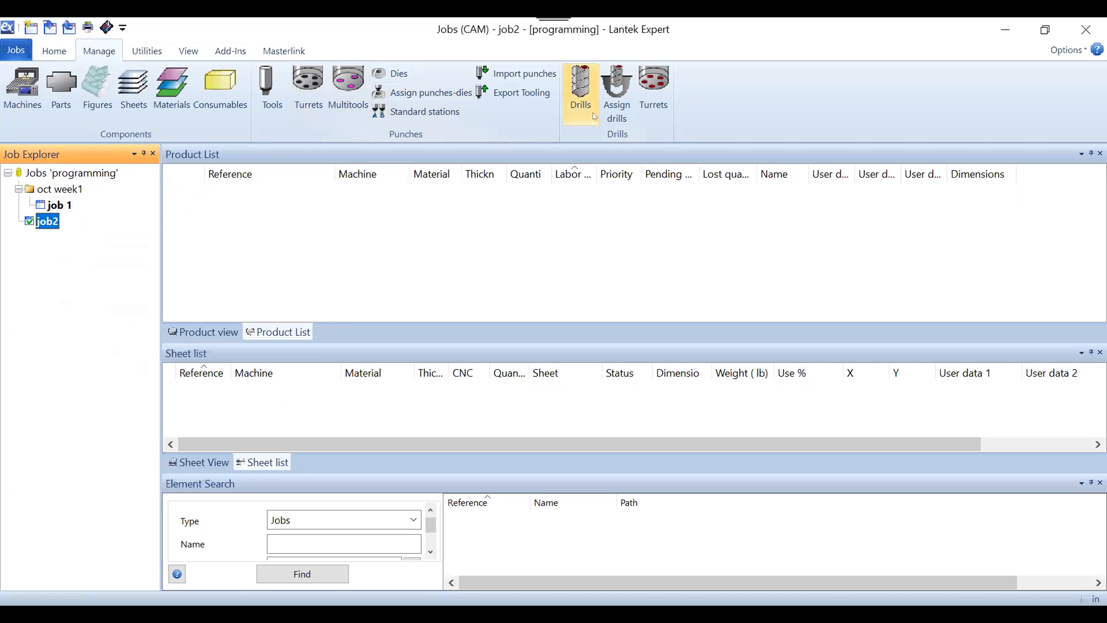
click(54, 51)
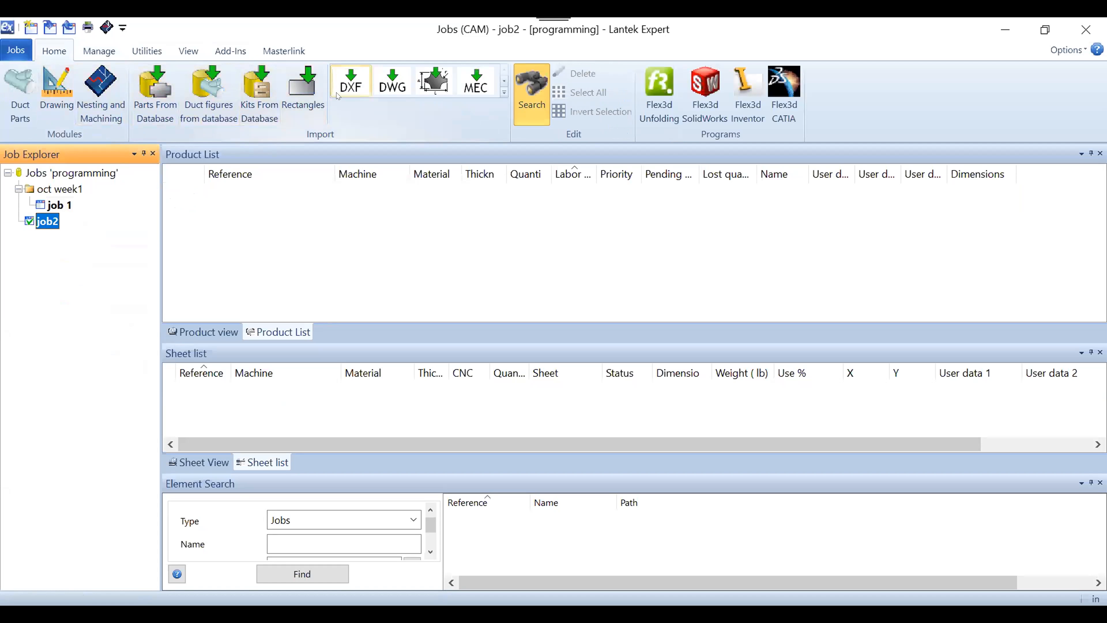
click(350, 81)
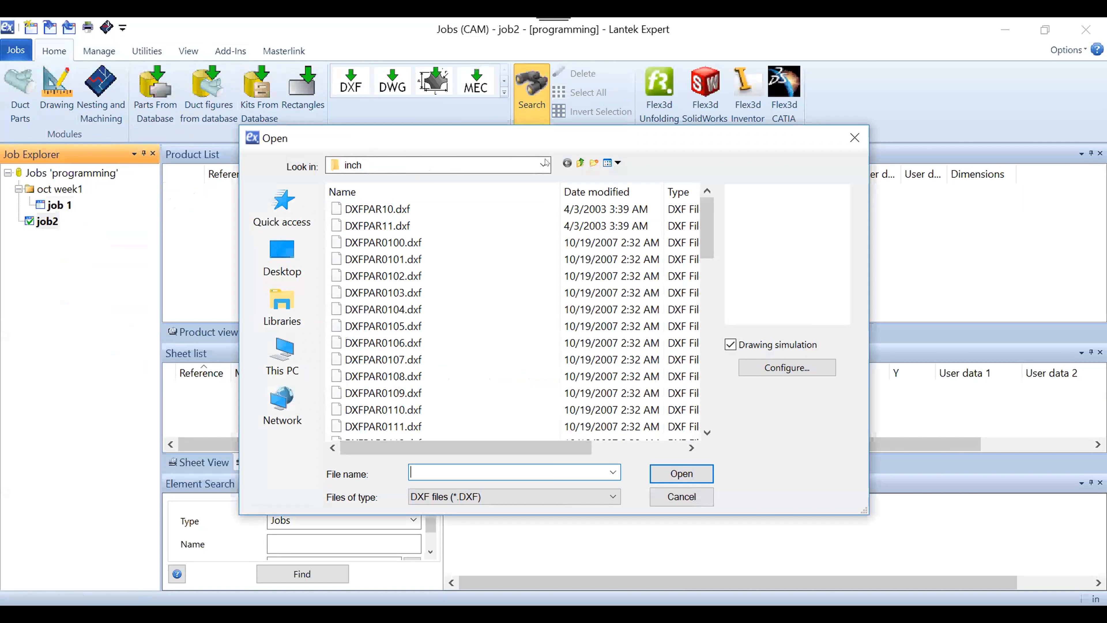
click(282, 257)
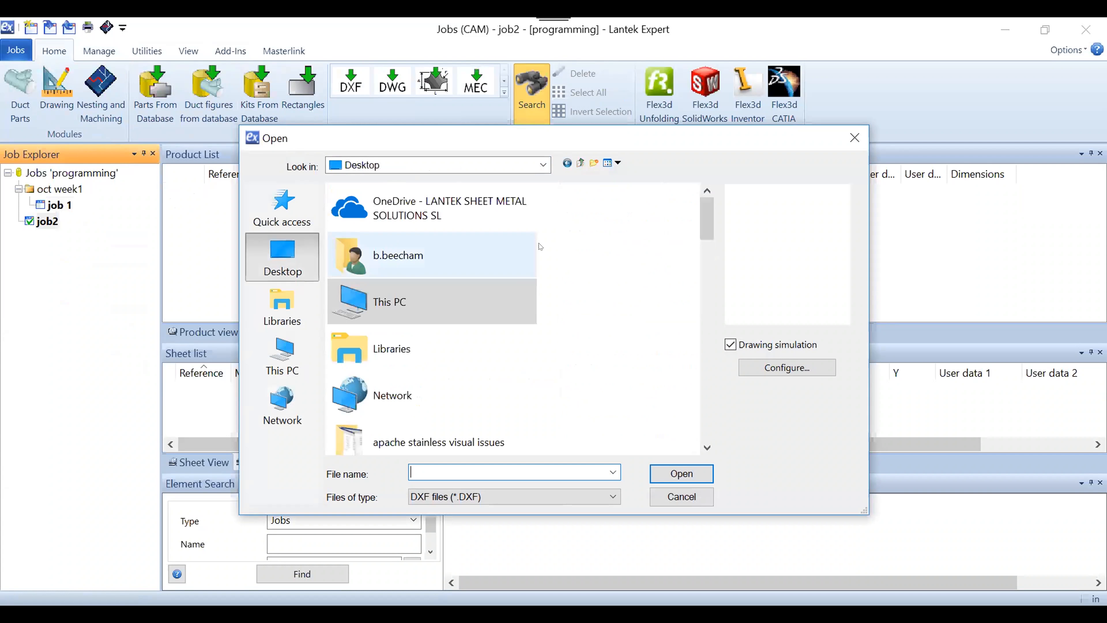
drag(706, 223, 706, 418)
click(409, 389)
double_click(409, 389)
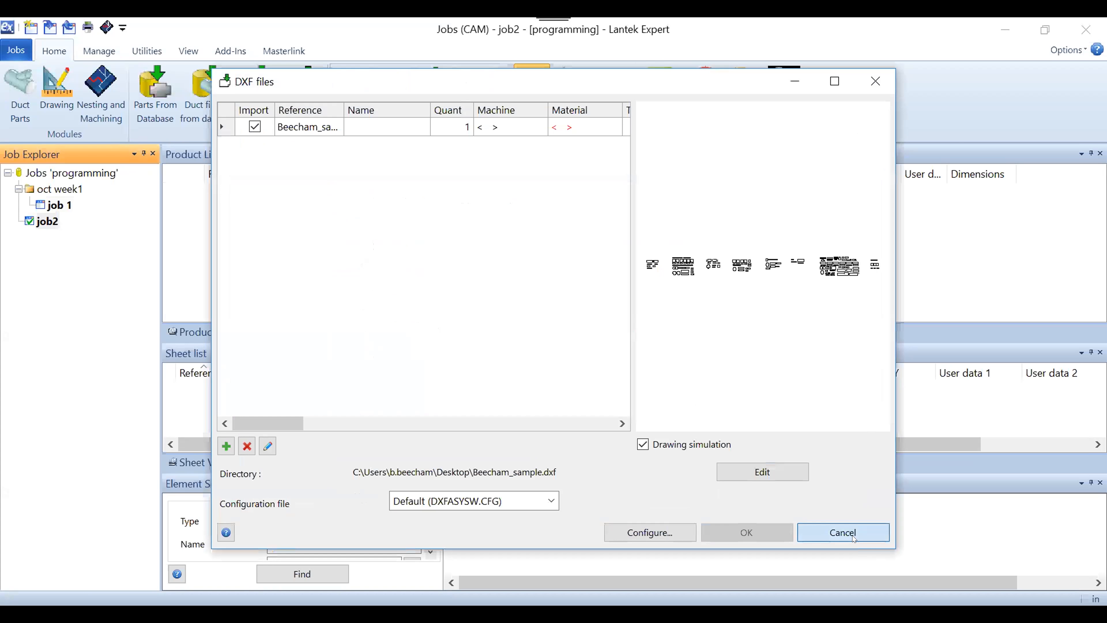
click(852, 535)
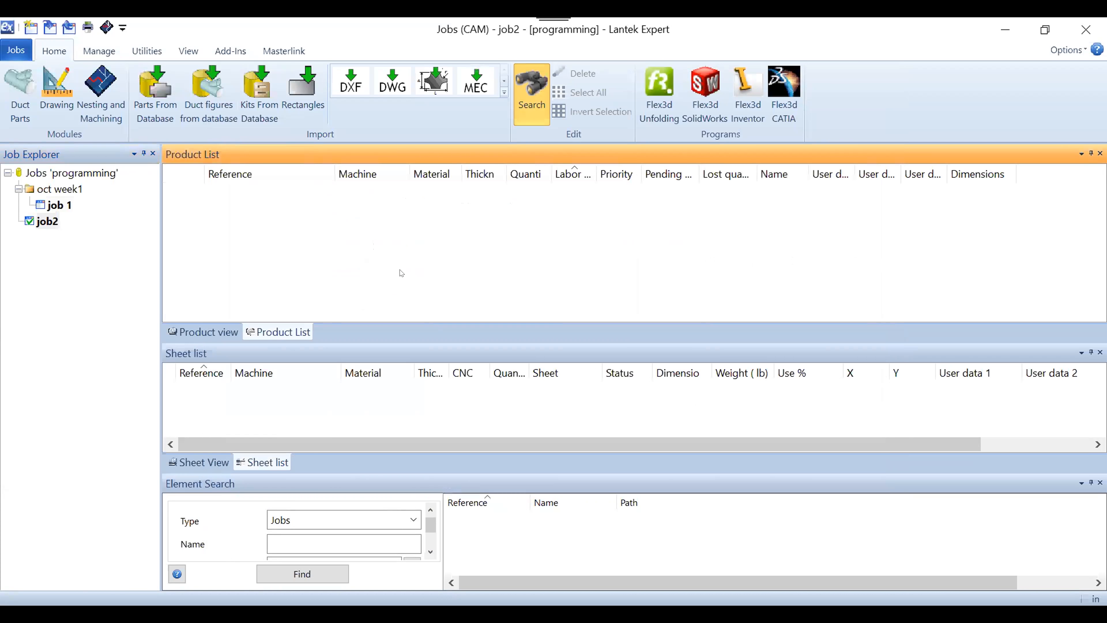
Select the sample DXF file on the Desktop for import and apply the importer configuration with Save by parts enabled
click(346, 87)
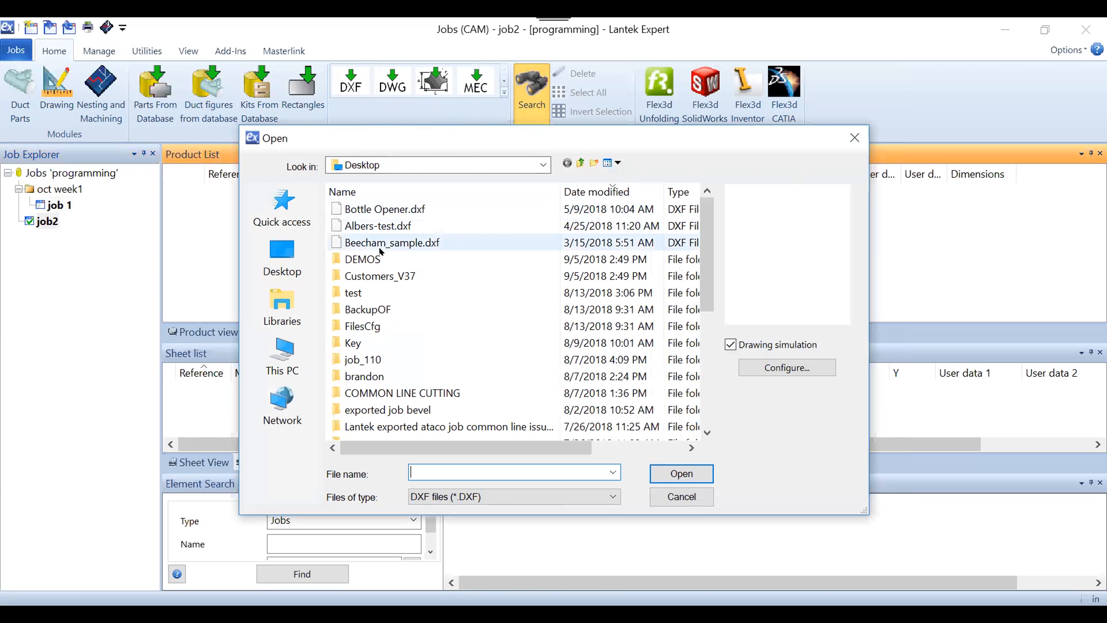
click(380, 243)
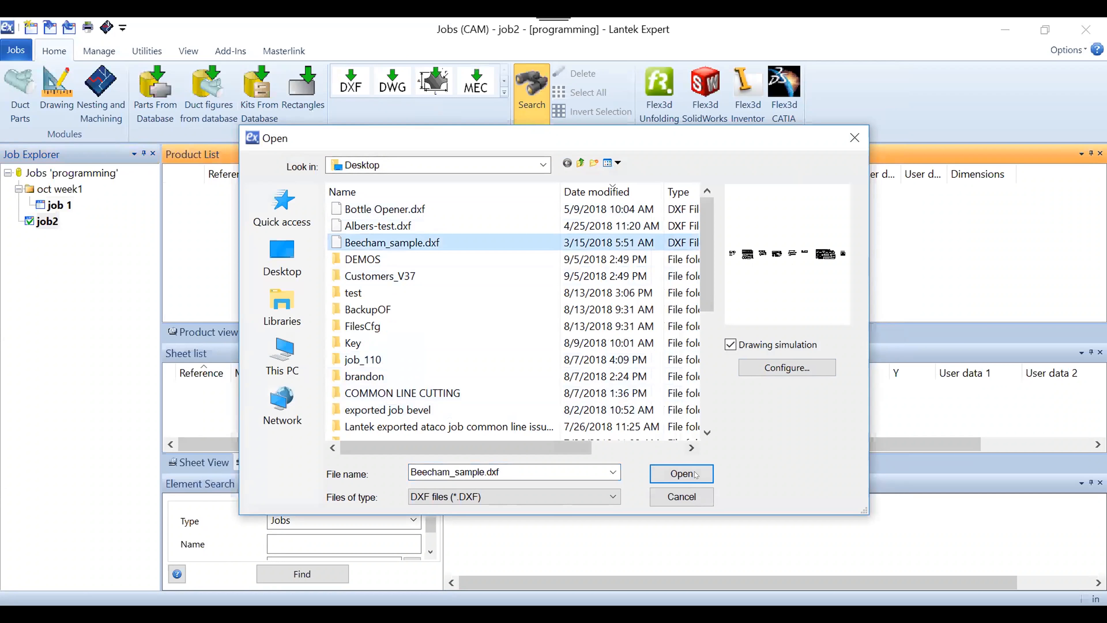
click(768, 375)
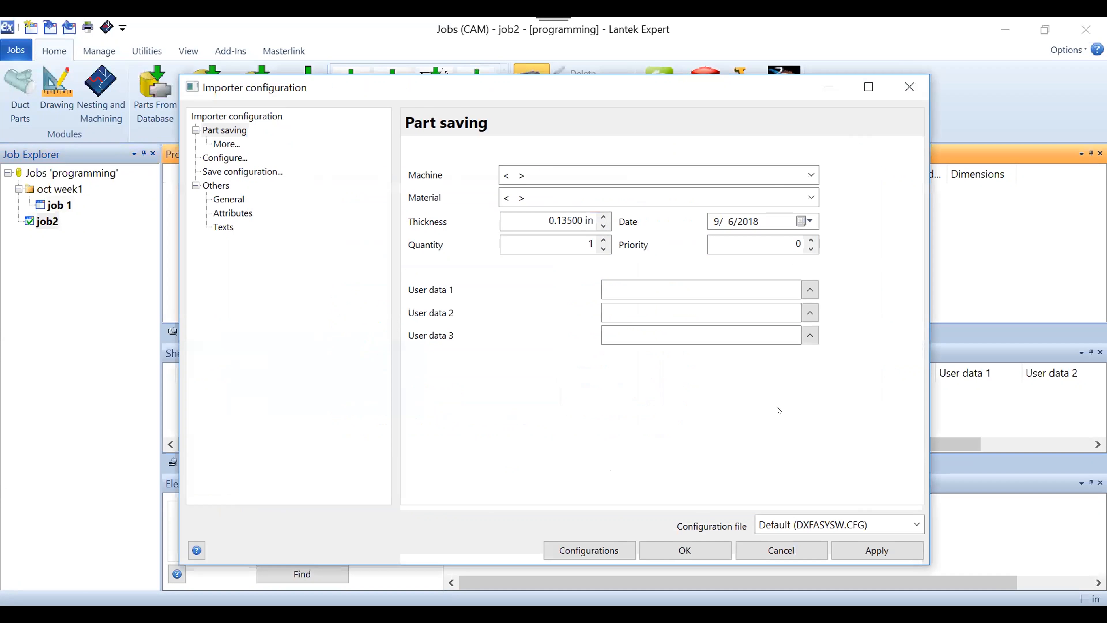
click(238, 172)
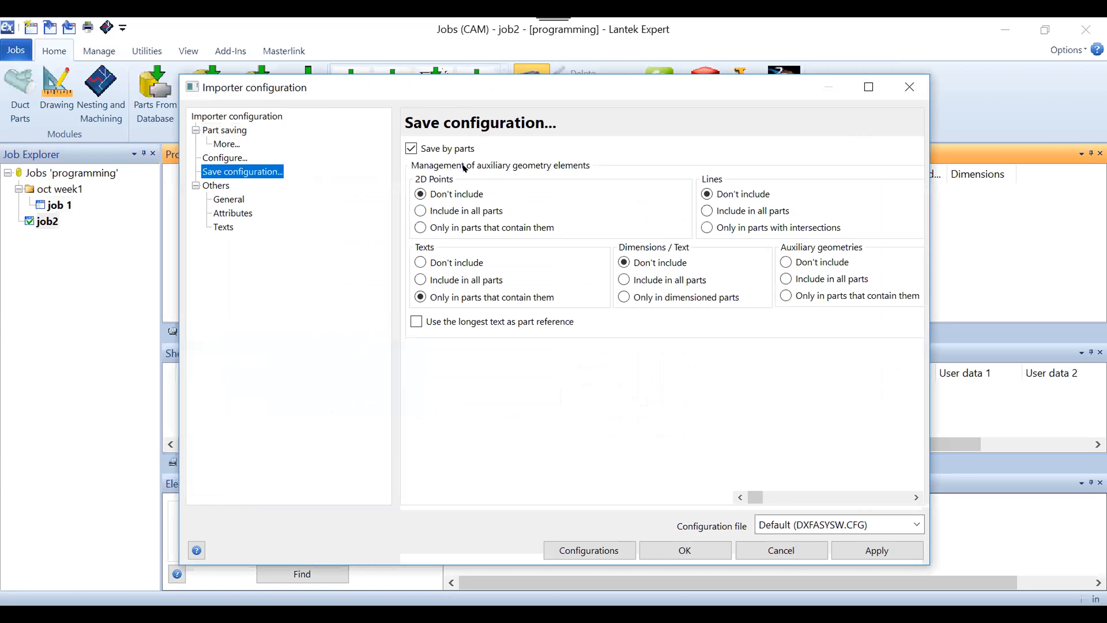
click(879, 547)
click(722, 546)
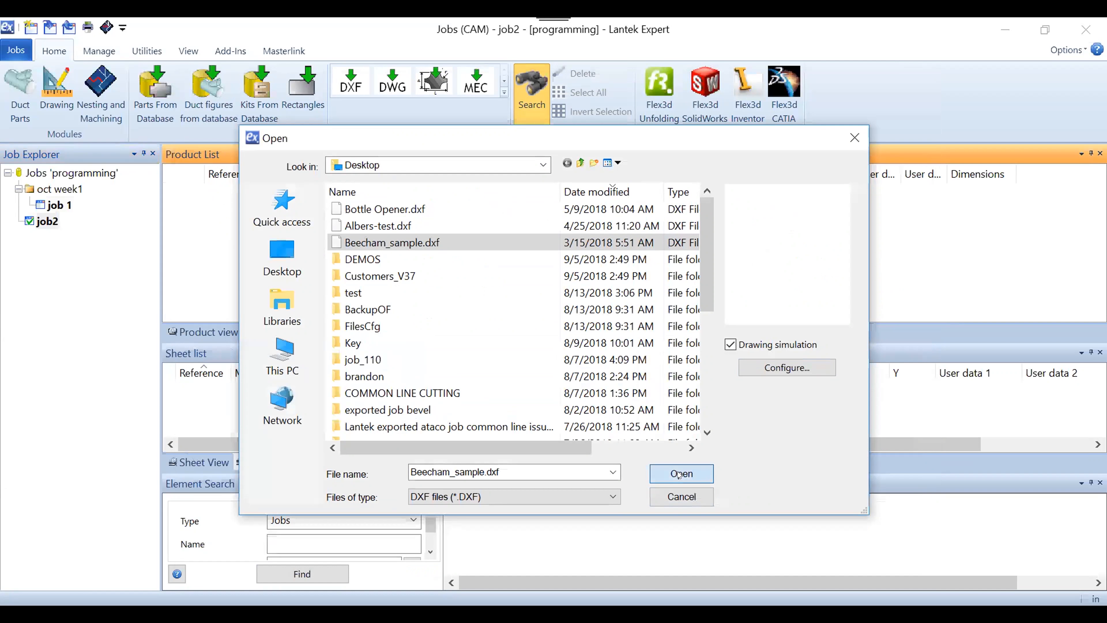
Load the selected DXF into the import list and assign it machine C02 Laser 3015 and material MS
click(680, 474)
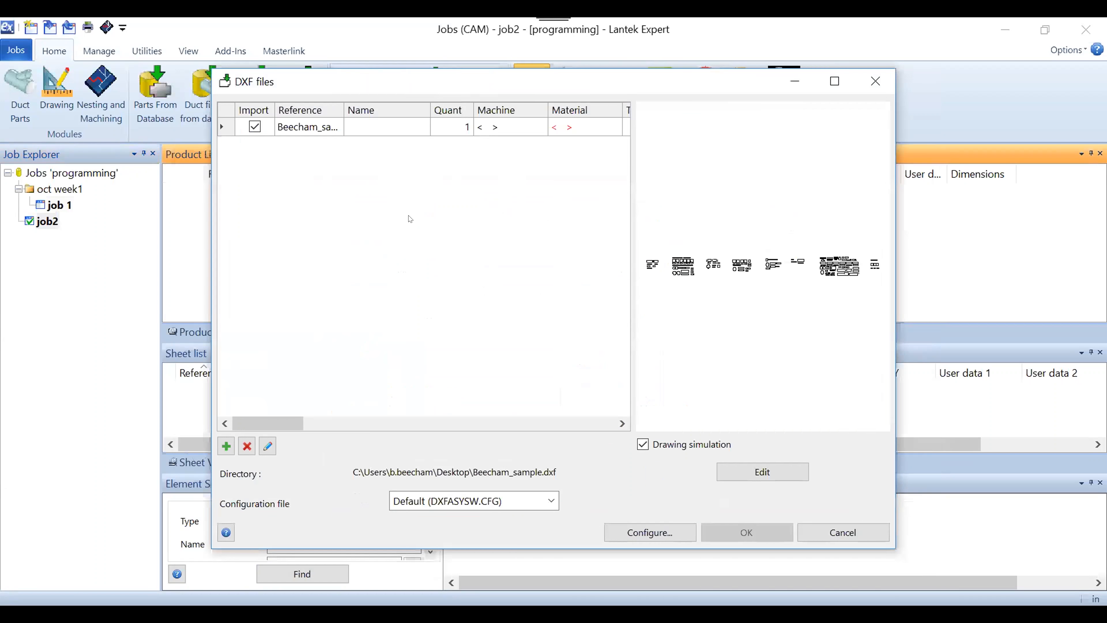
click(494, 126)
click(453, 246)
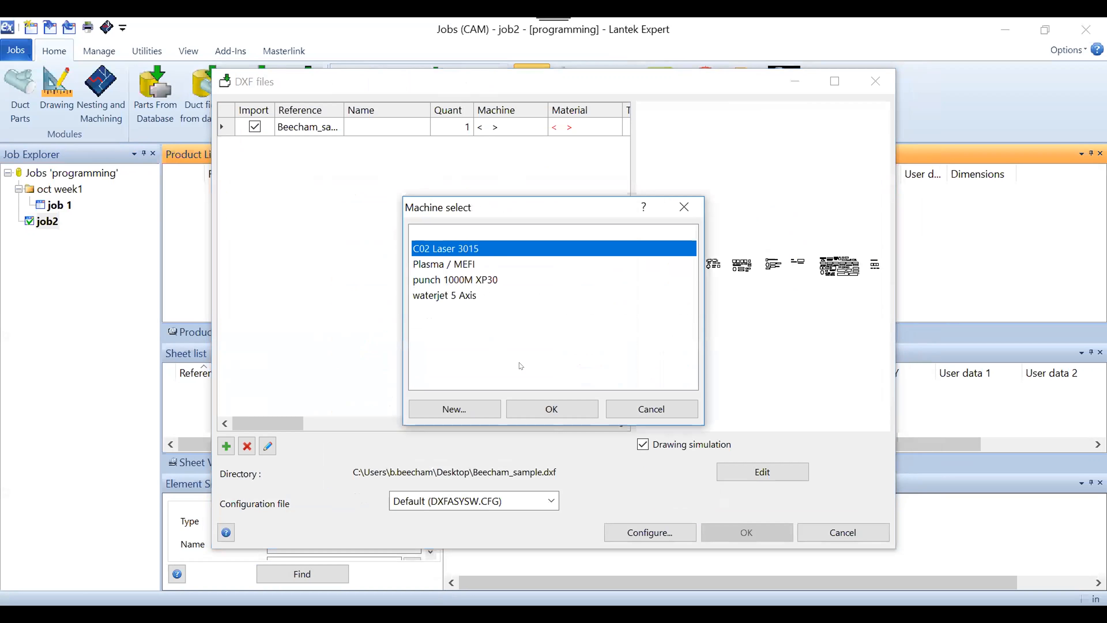
click(559, 410)
click(561, 126)
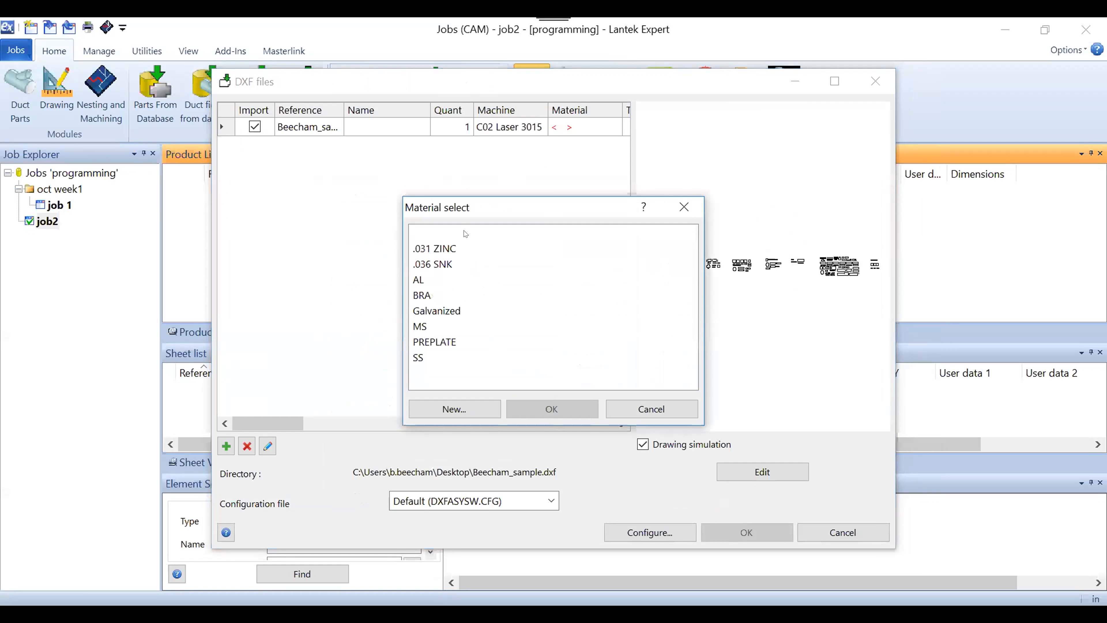
click(457, 326)
click(552, 409)
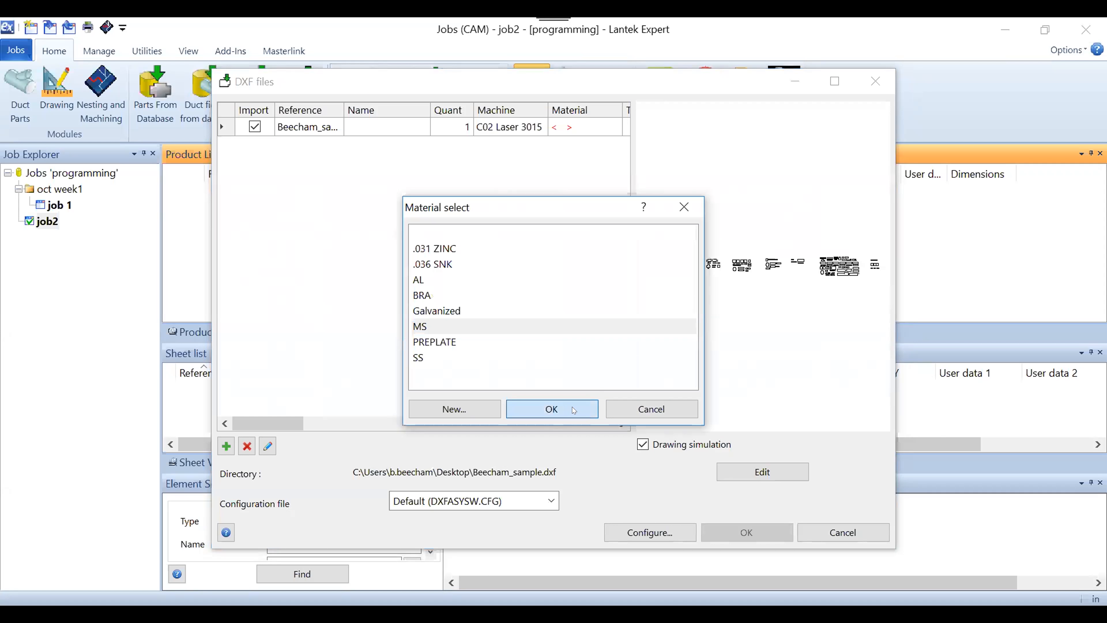
Set the DXF's thickness to .075, import it into job2 as separate parts and check the product list
click(622, 423)
click(623, 423)
key(Tab)
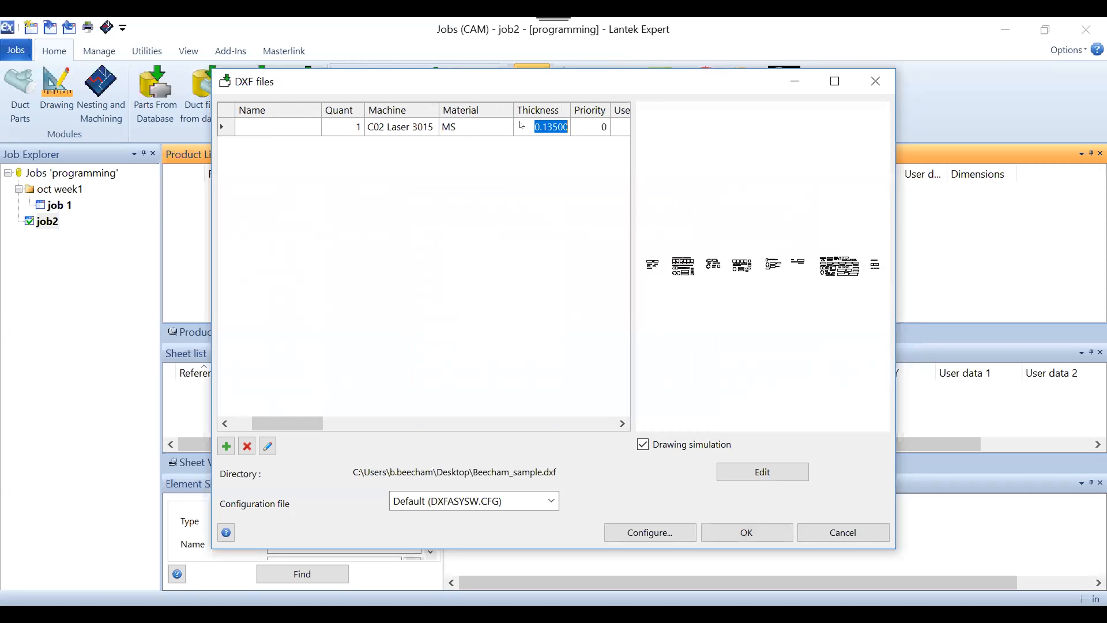
text(.075)
click(760, 532)
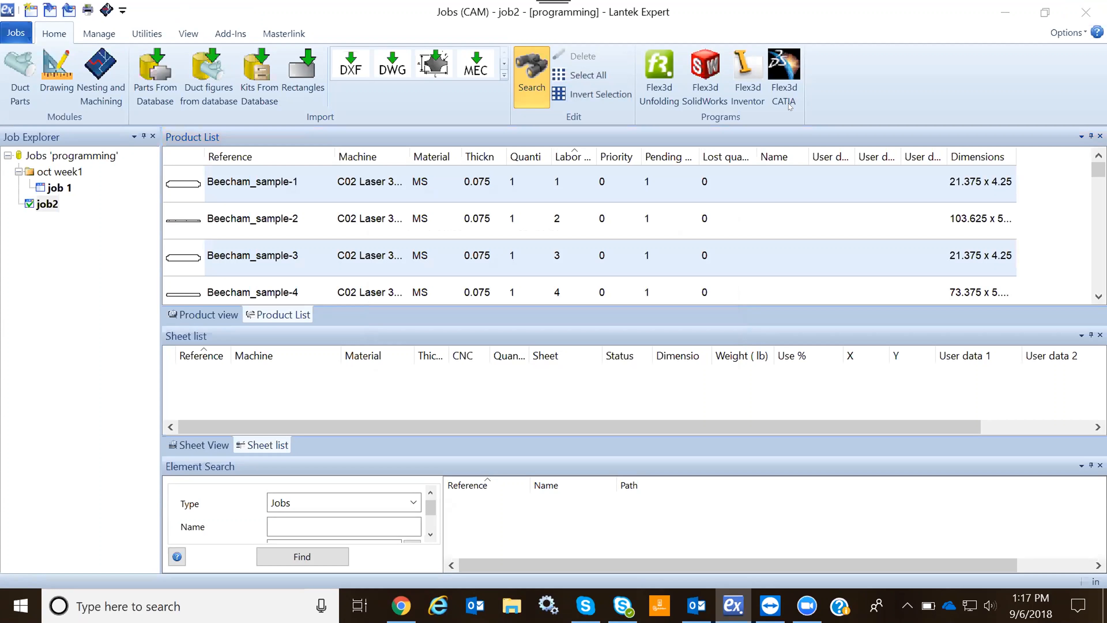
drag(1098, 169, 1098, 282)
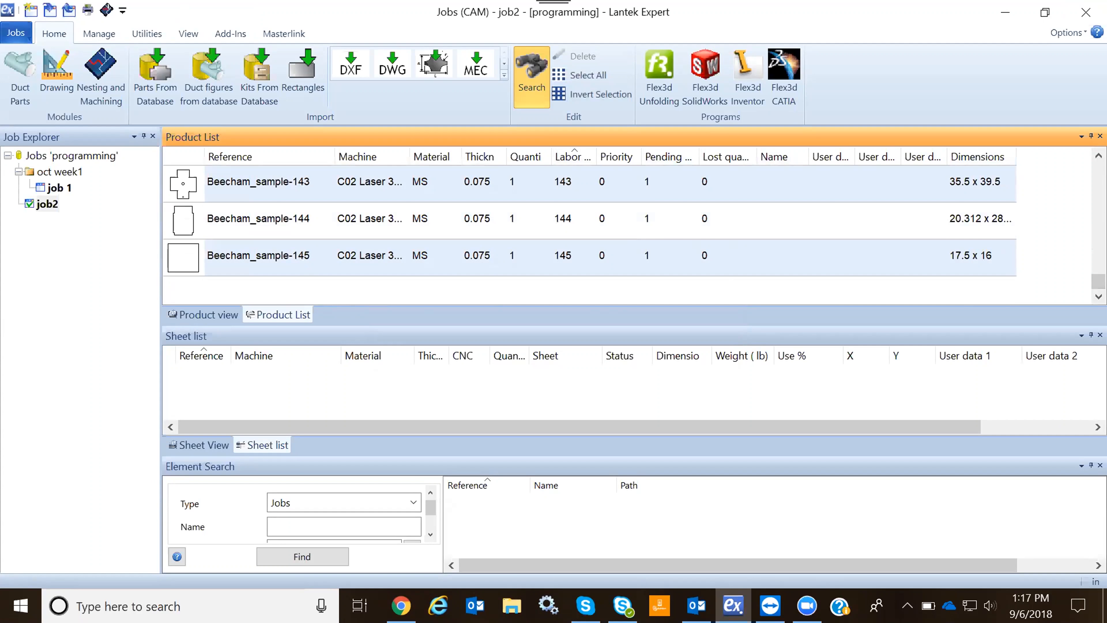
Change parts Beecham_sample-1 through Beecham_sample-11 together to material AL and thickness .048 in
drag(1098, 282, 1098, 170)
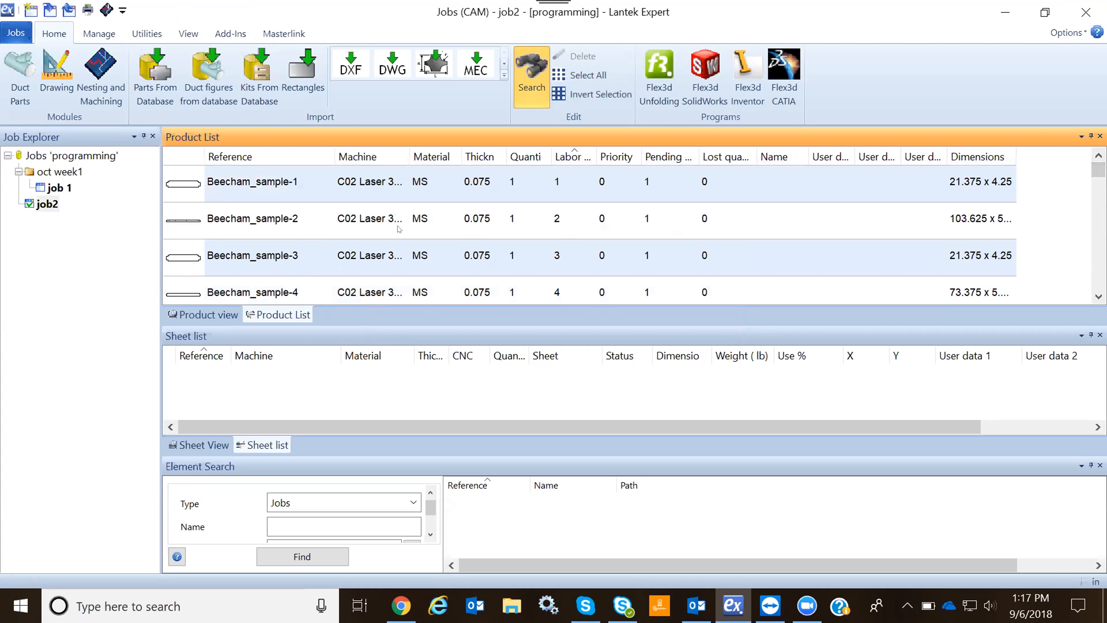
drag(1098, 168, 807, 167)
click(667, 178)
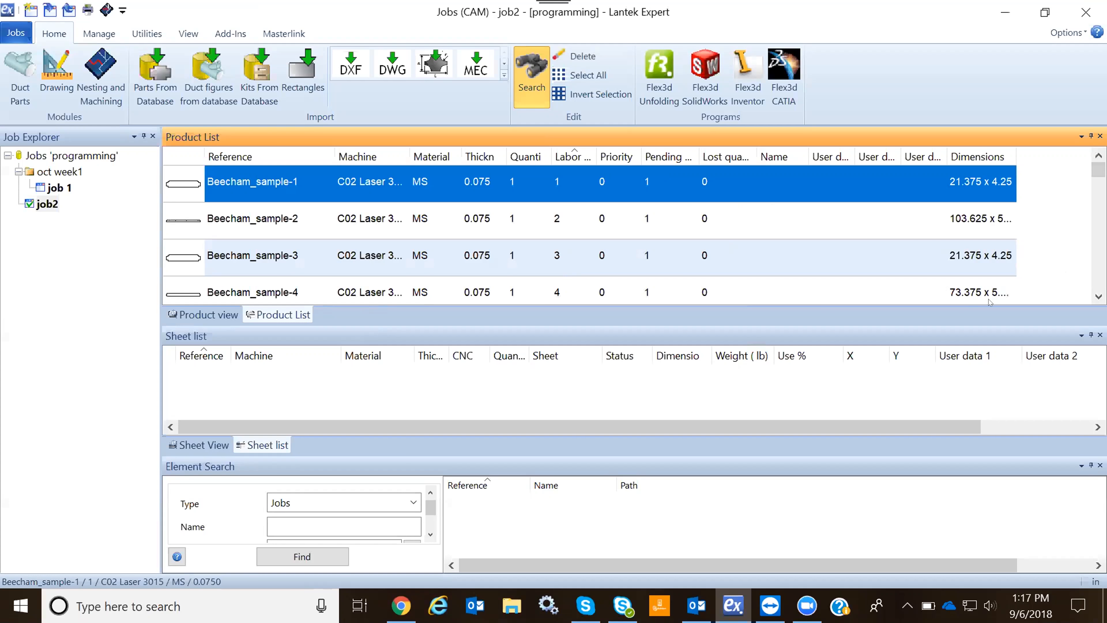
click(1098, 296)
scroll(1098, 296, down, 6)
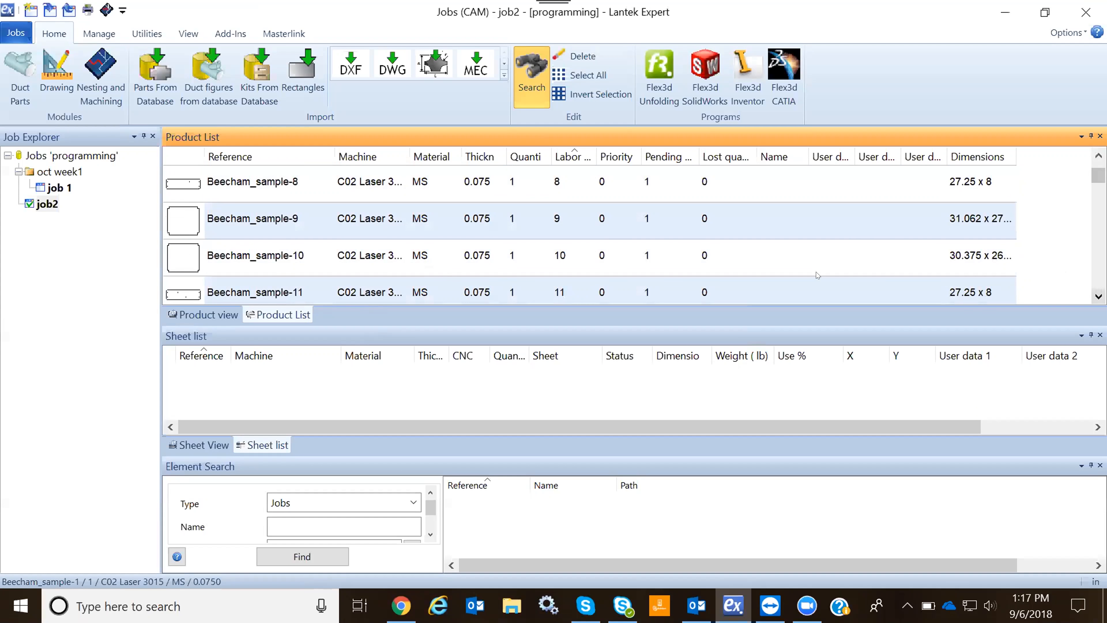
shift+click(575, 290)
right_click(492, 235)
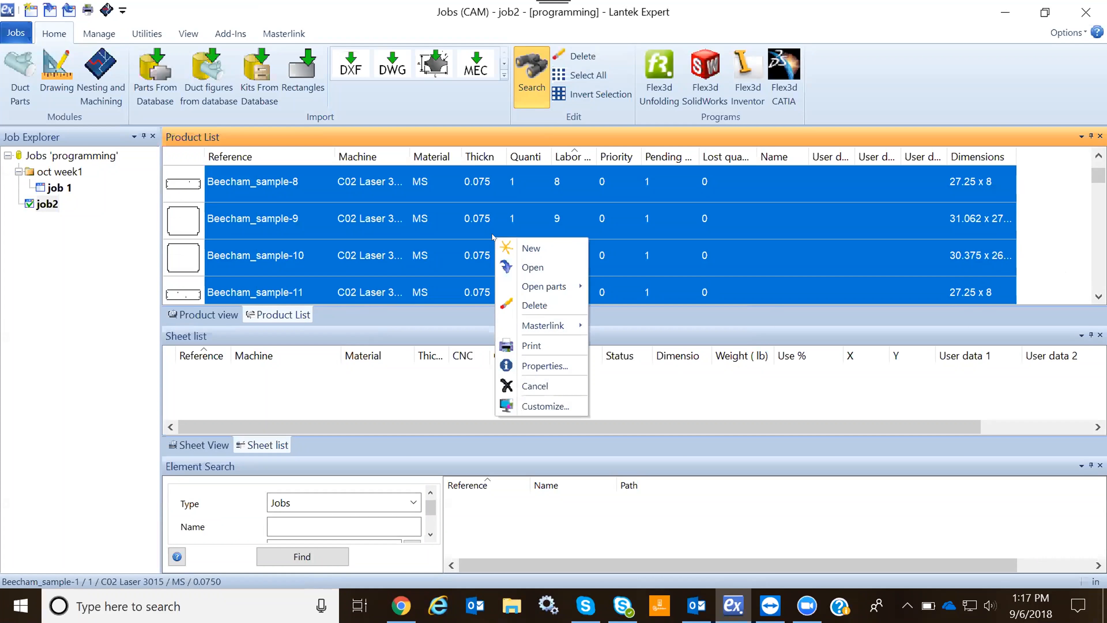
click(537, 362)
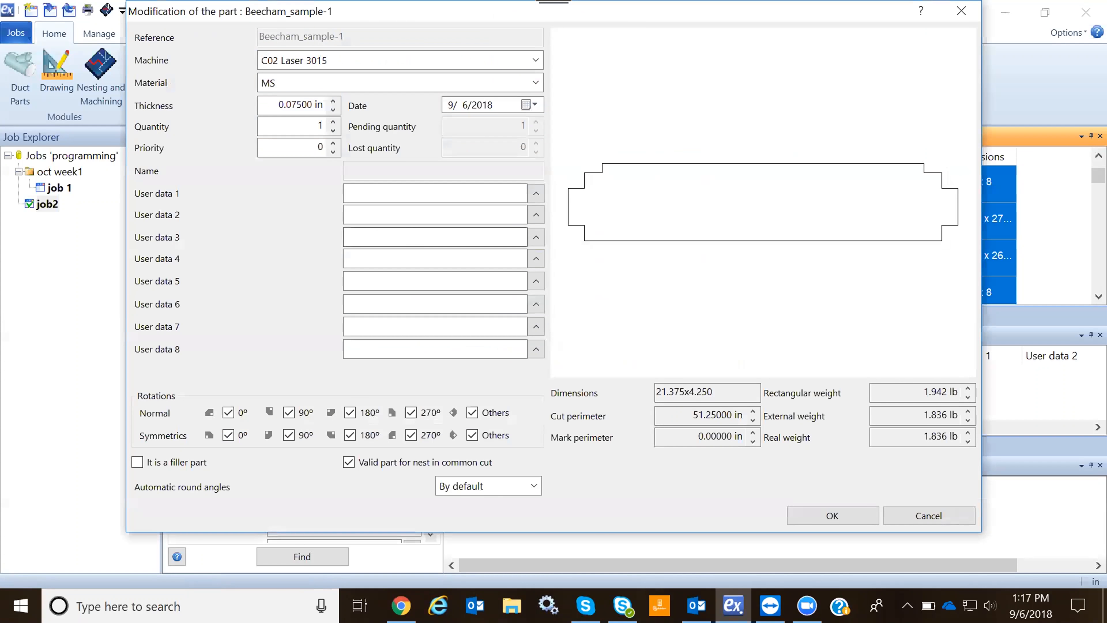
click(535, 82)
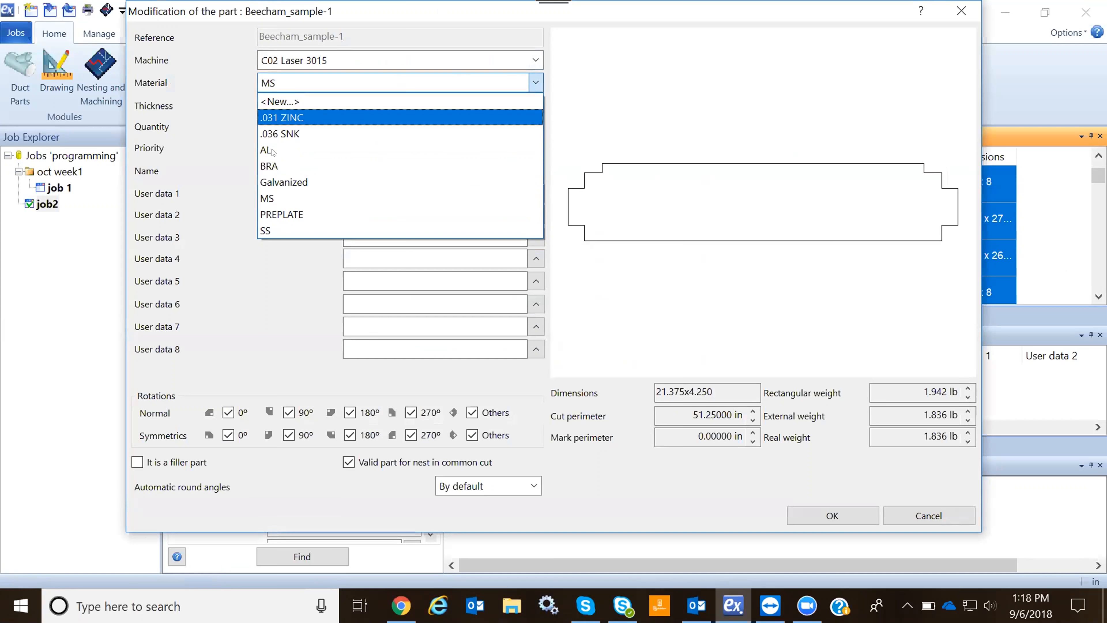
click(265, 150)
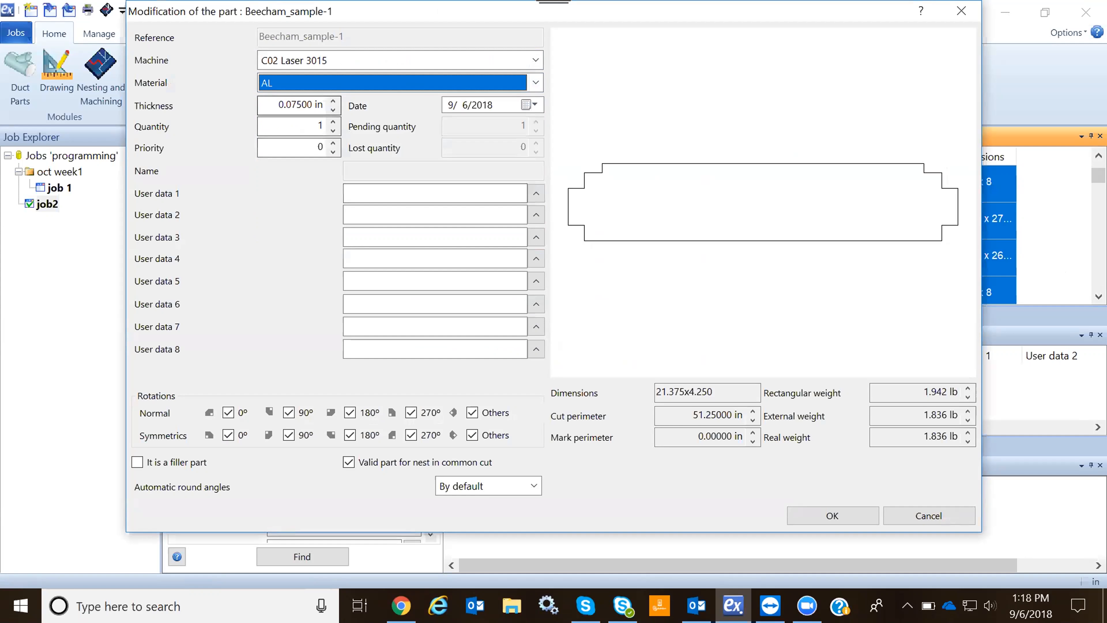
key(Tab)
text(.048)
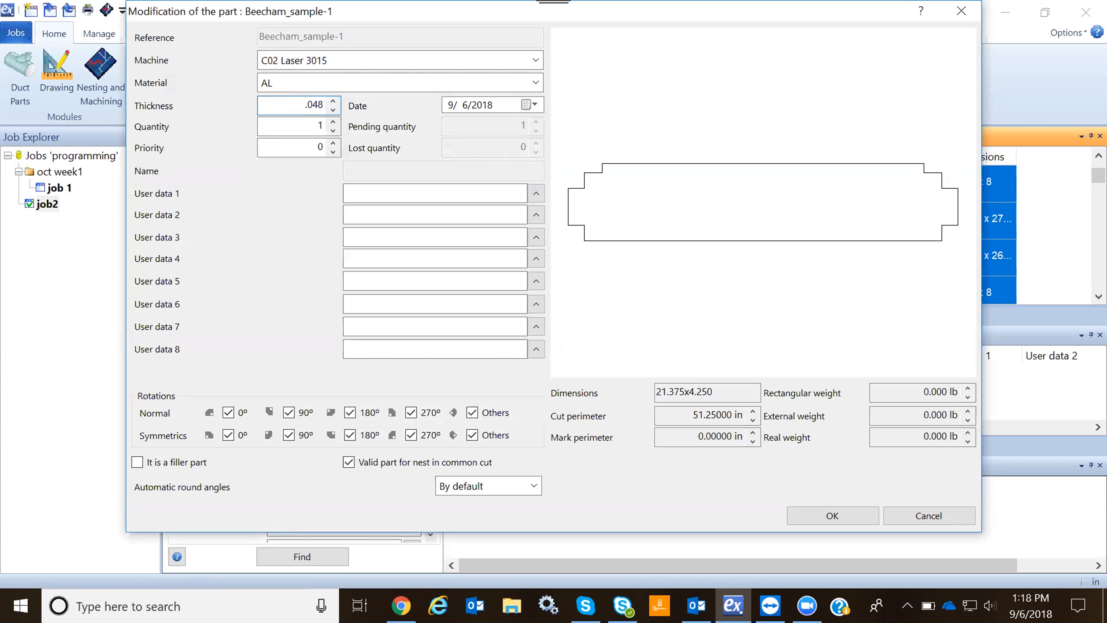
key(Return)
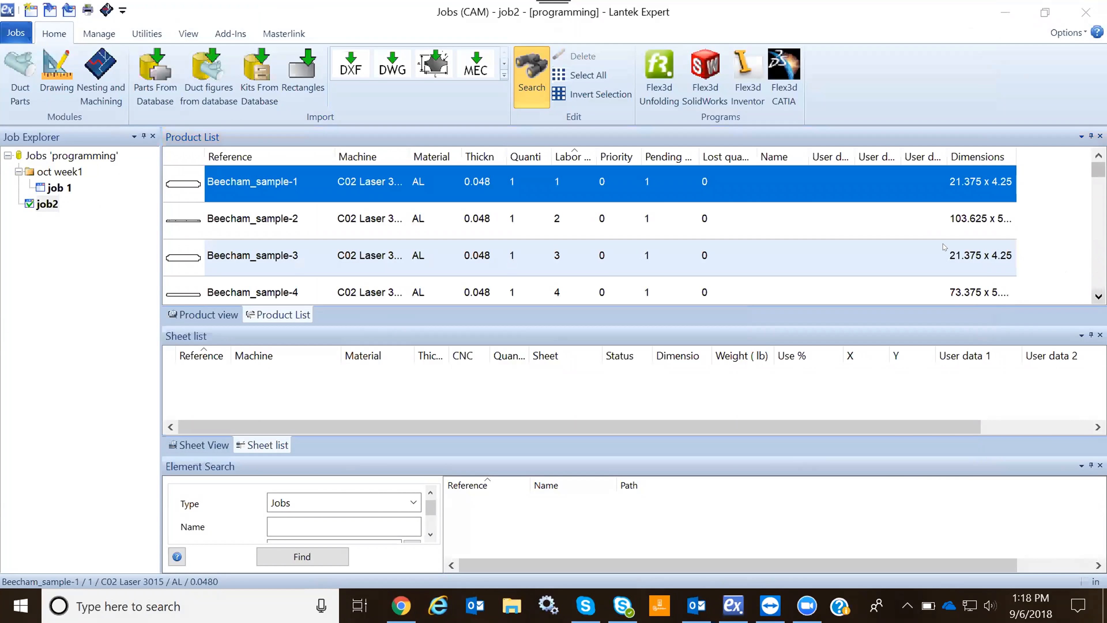
Set the thickness of parts Beecham_sample-12 through Beecham_sample-20 together to .25 in
click(1097, 296)
click(1097, 296)
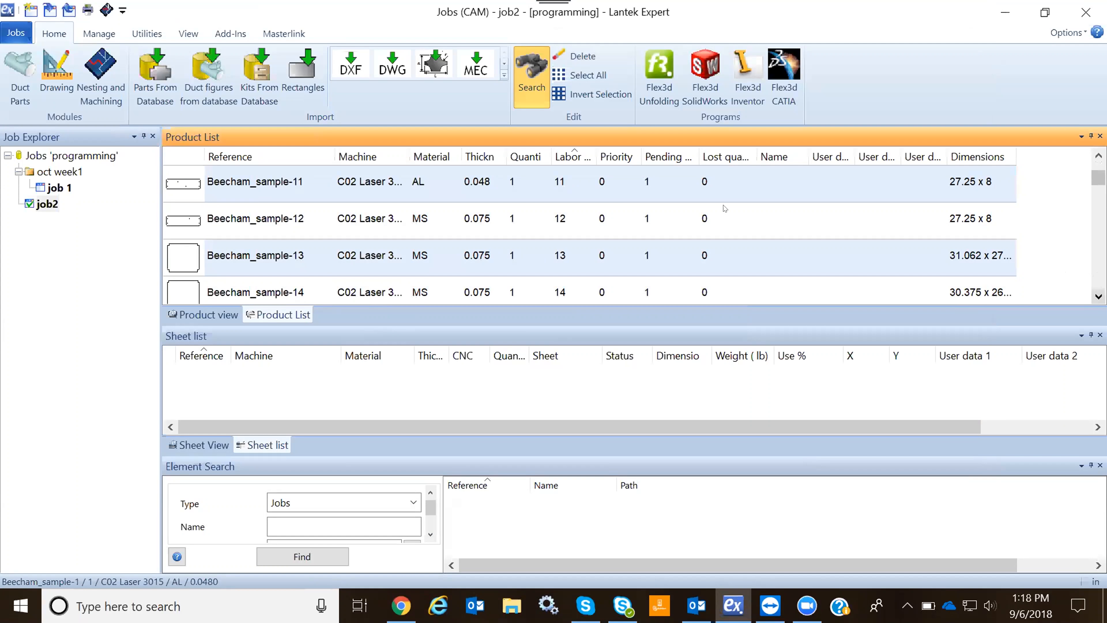
click(509, 225)
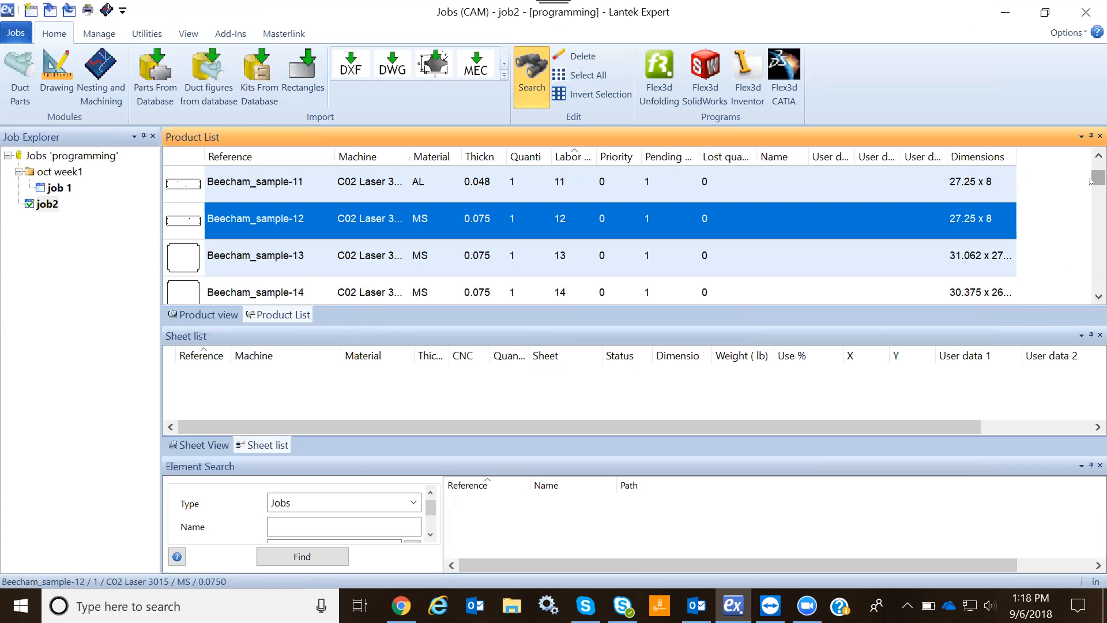
click(1098, 297)
click(1099, 296)
click(1098, 297)
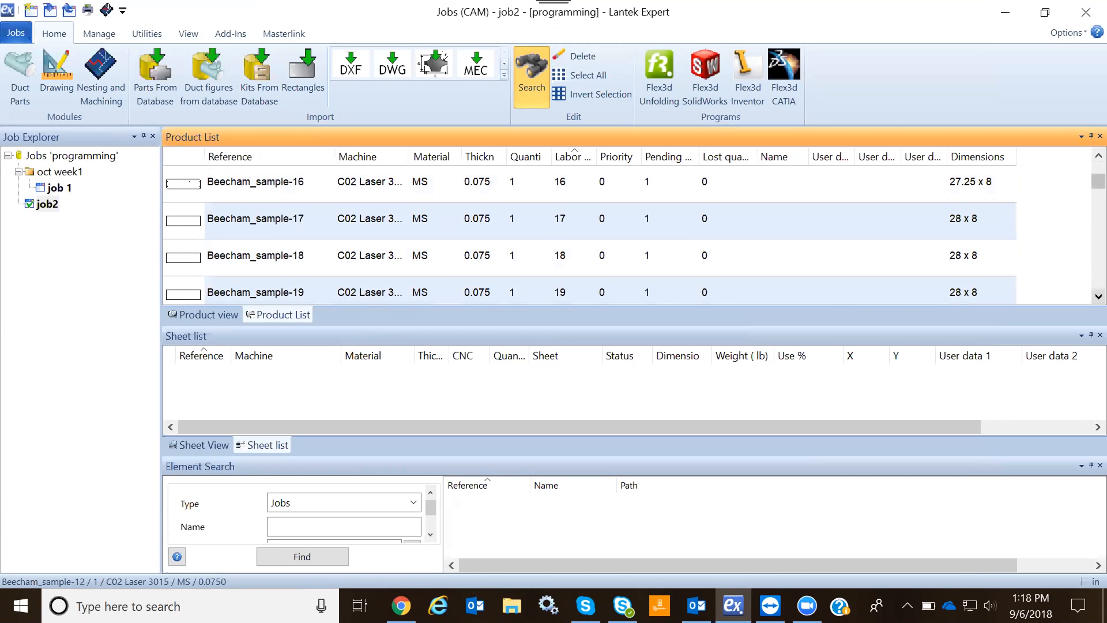
click(1098, 297)
shift+click(501, 297)
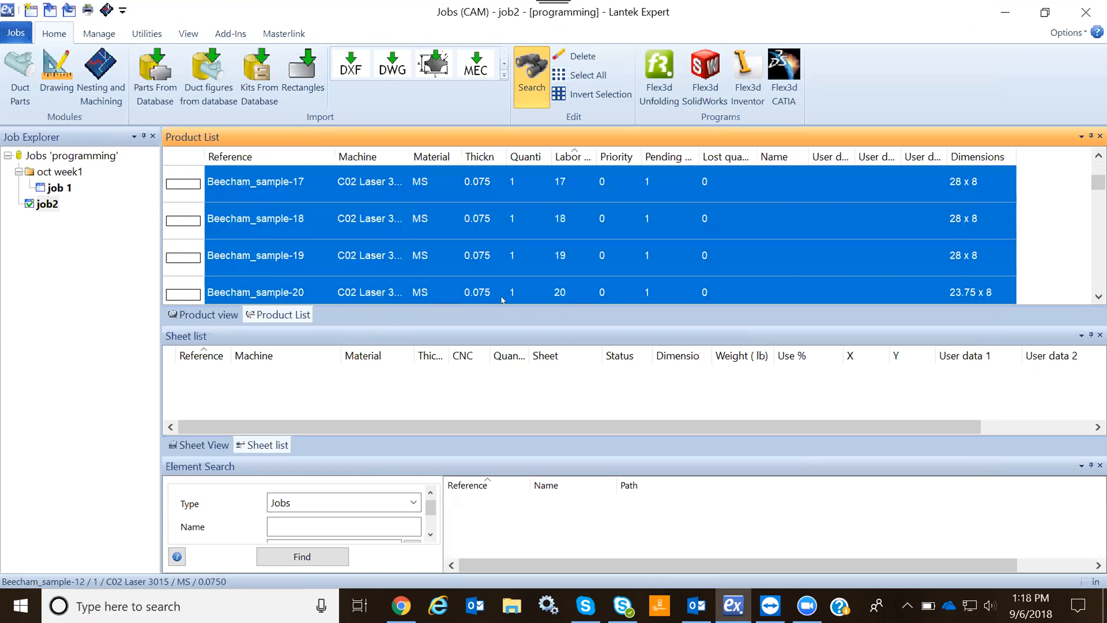
right_click(511, 243)
click(565, 374)
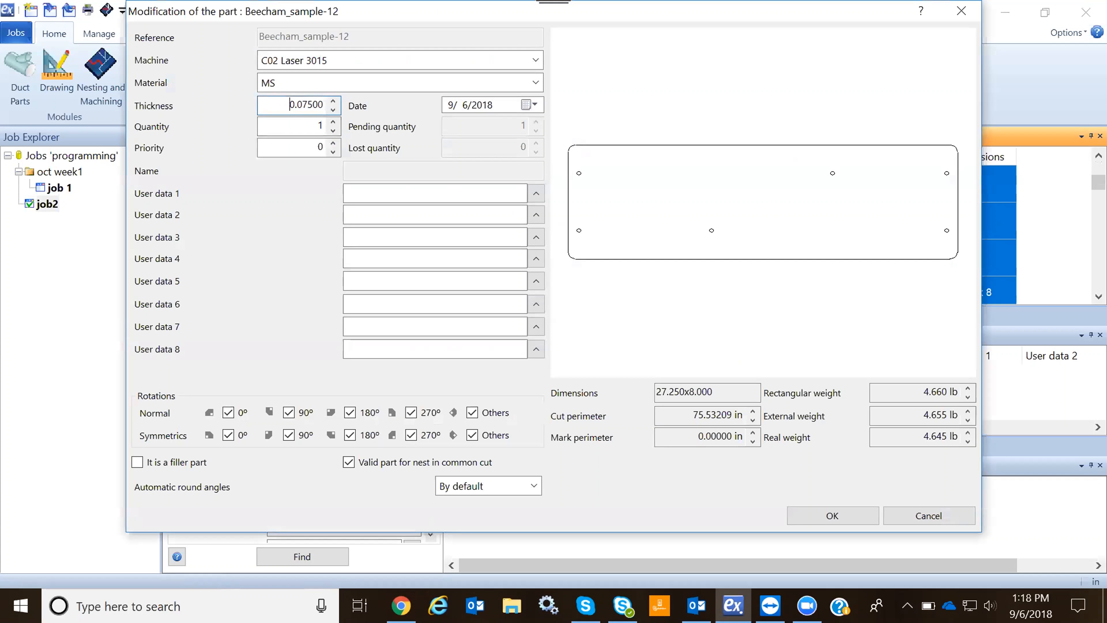
text(.25)
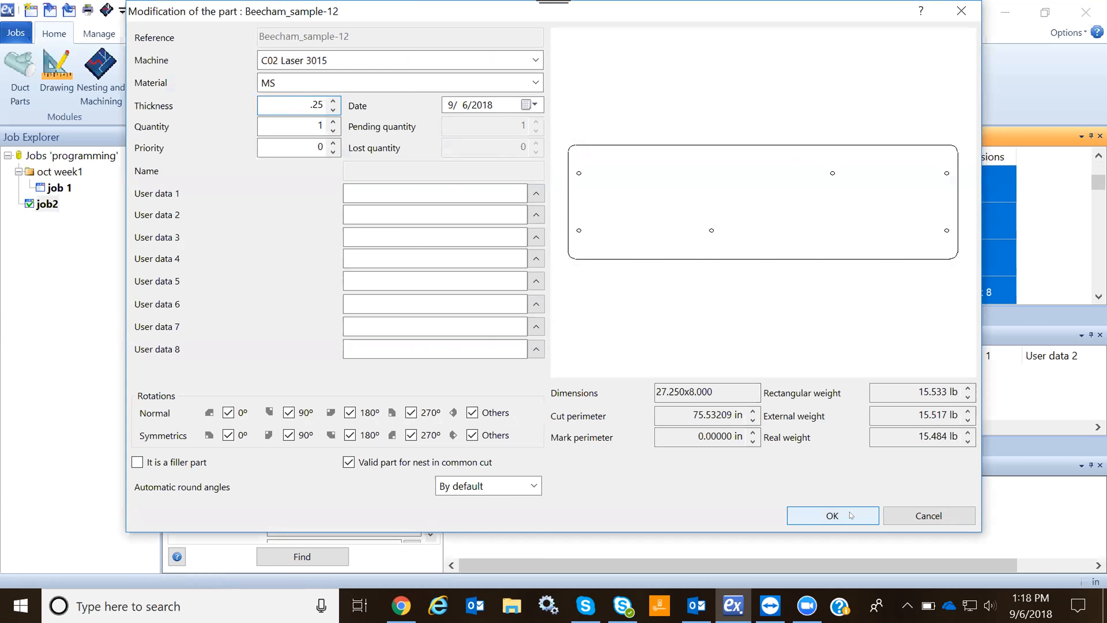
click(843, 518)
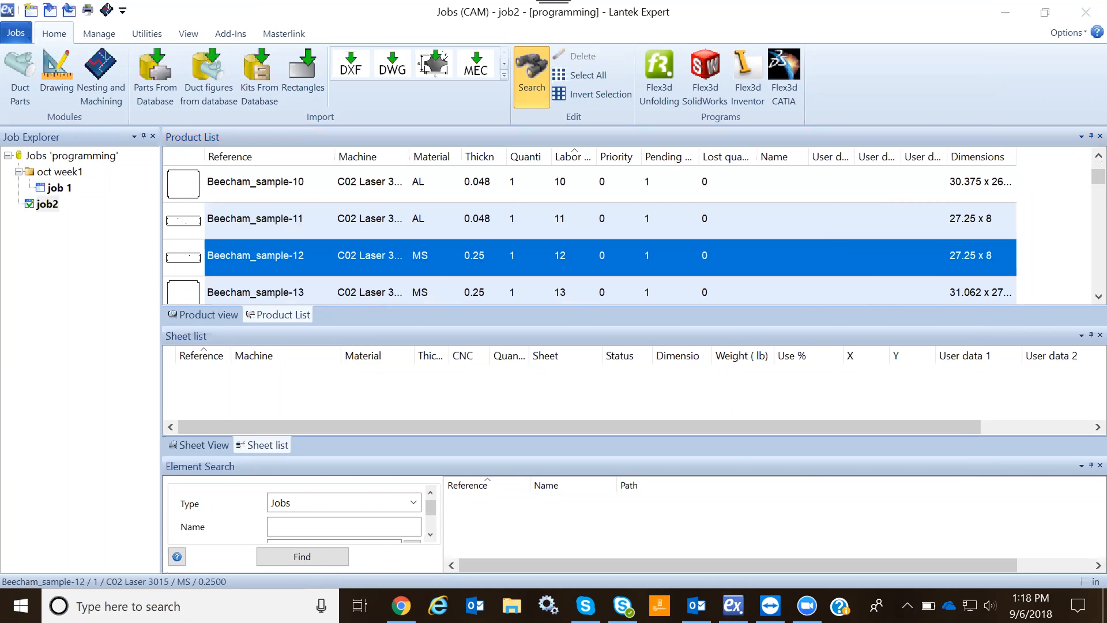
Look up the materials and thicknesses of the sheets in stock, then close the sheet database
click(100, 33)
click(134, 74)
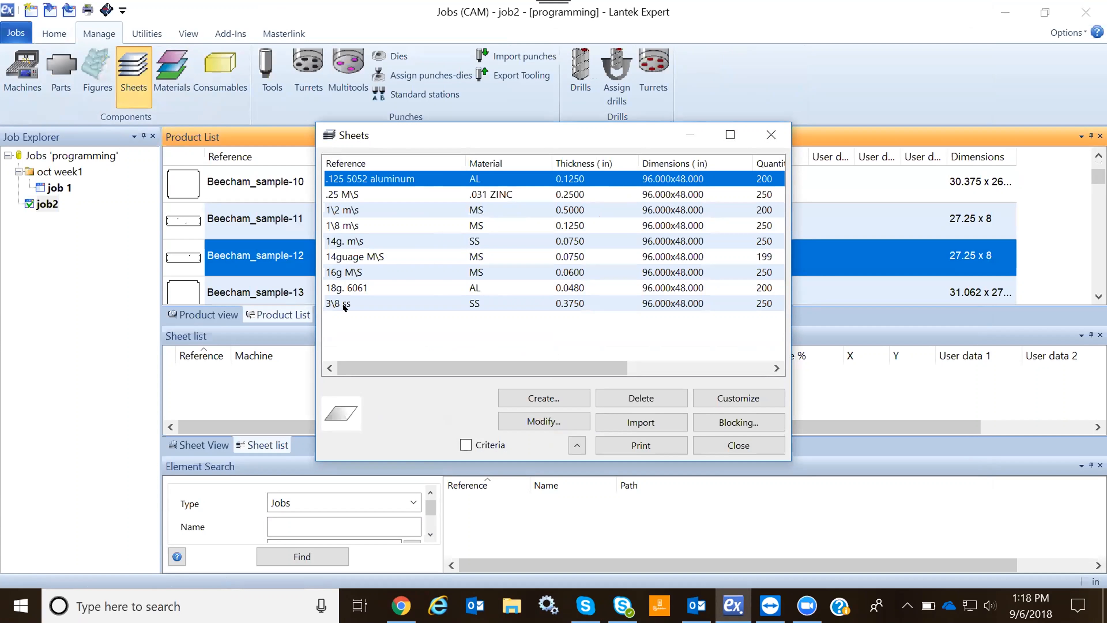
click(771, 134)
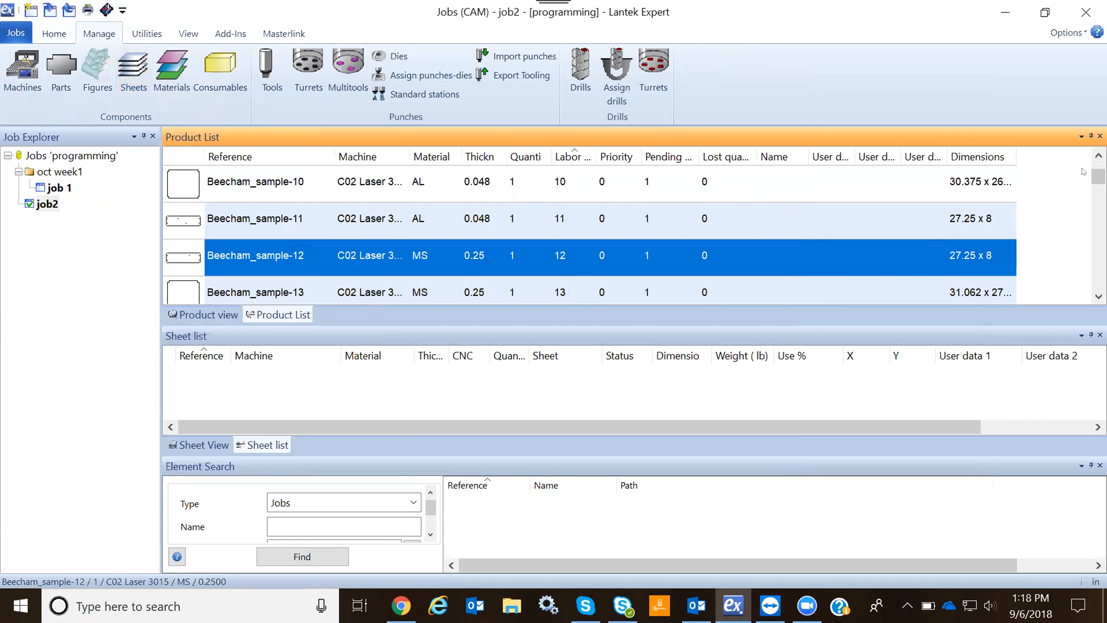
Change parts Beecham_sample-138 through Beecham_sample-145 together to material SS and thickness .375 in
drag(1098, 177, 1098, 286)
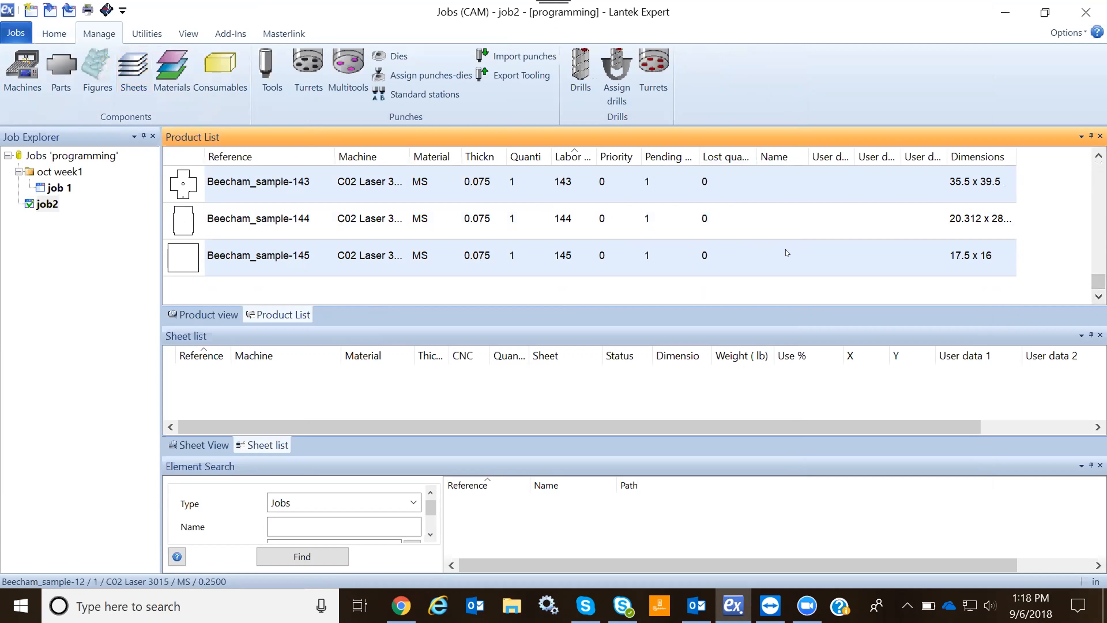
click(775, 259)
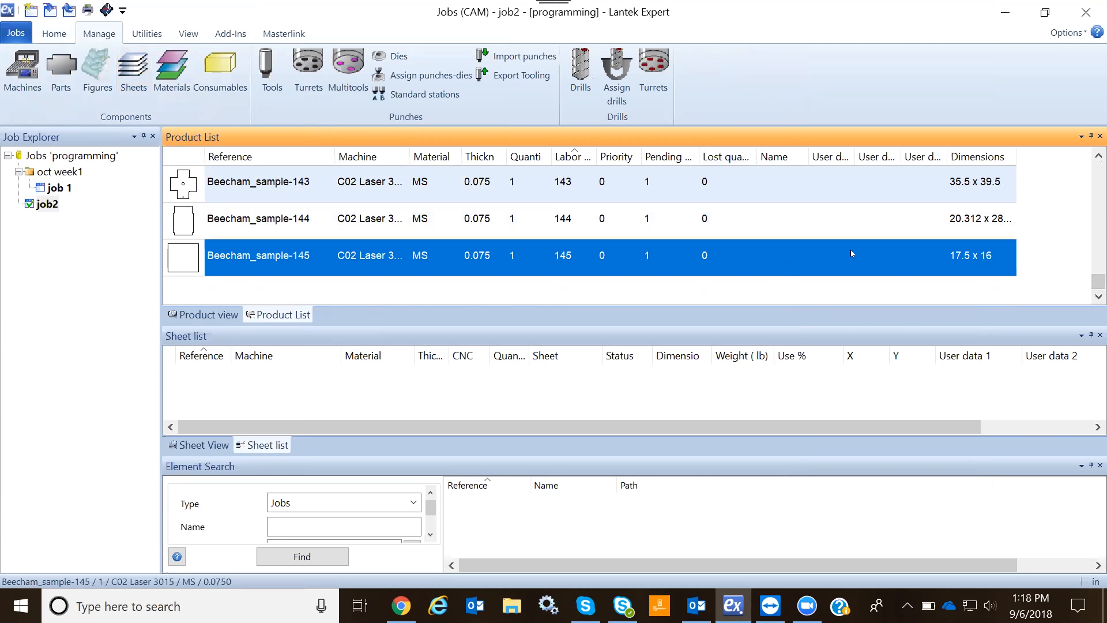
click(1097, 155)
click(1098, 155)
click(1097, 156)
click(1097, 155)
click(1097, 155)
shift+click(446, 187)
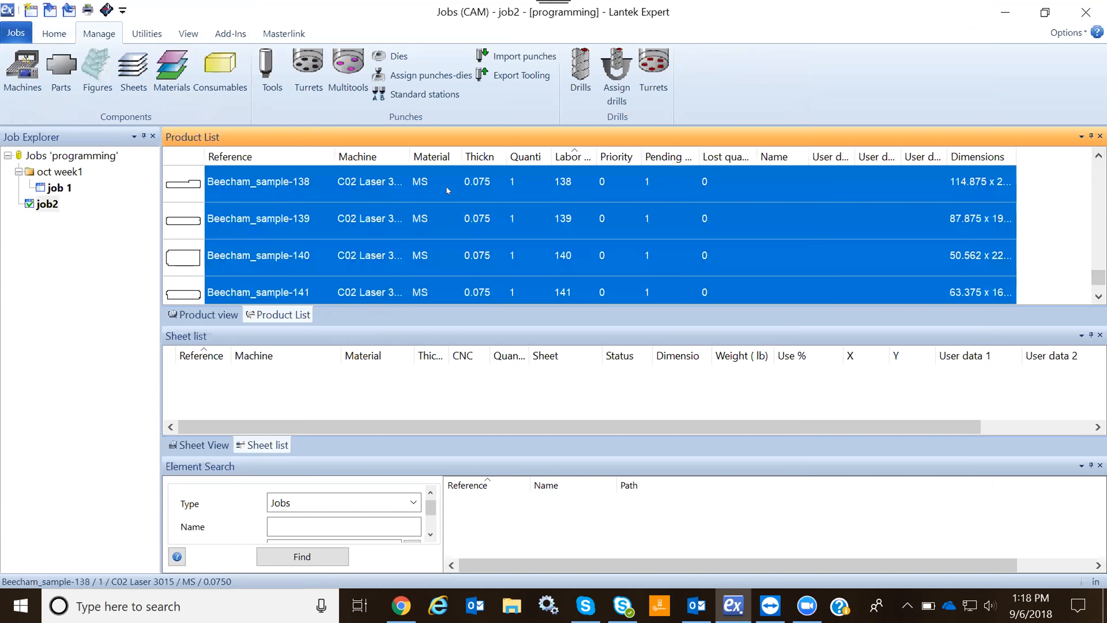
right_click(461, 203)
click(501, 332)
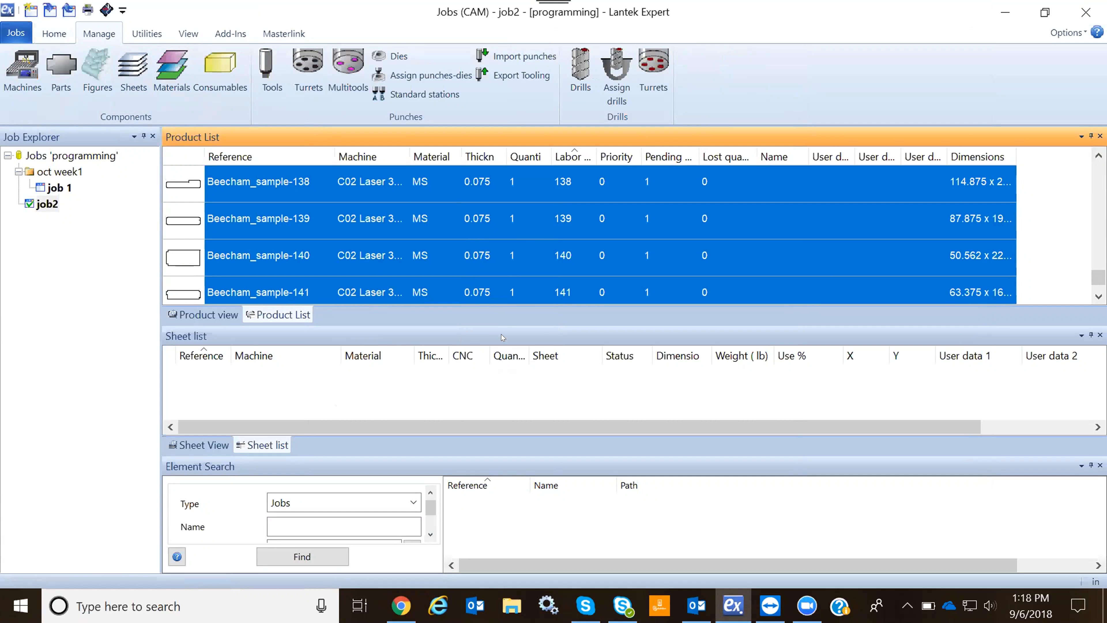
click(535, 83)
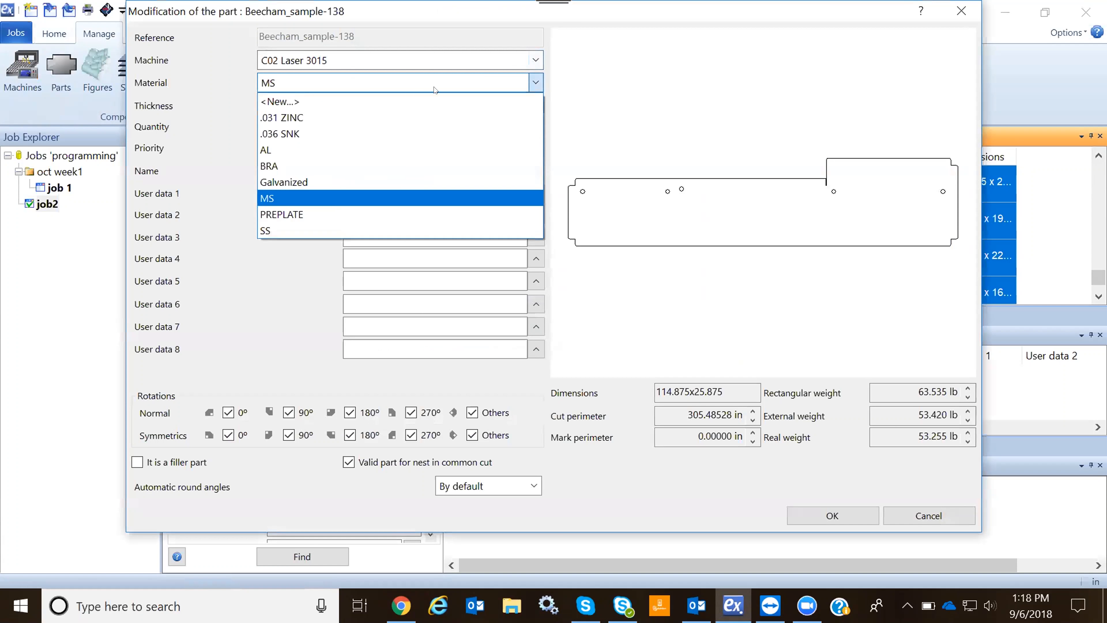
click(279, 230)
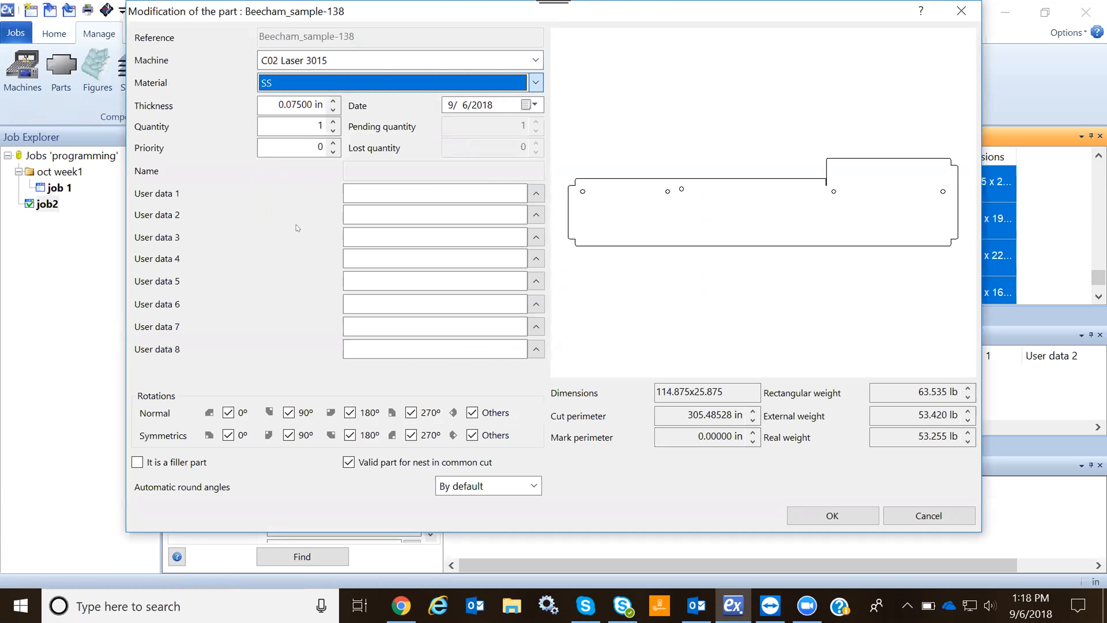
key(Tab)
text(.)
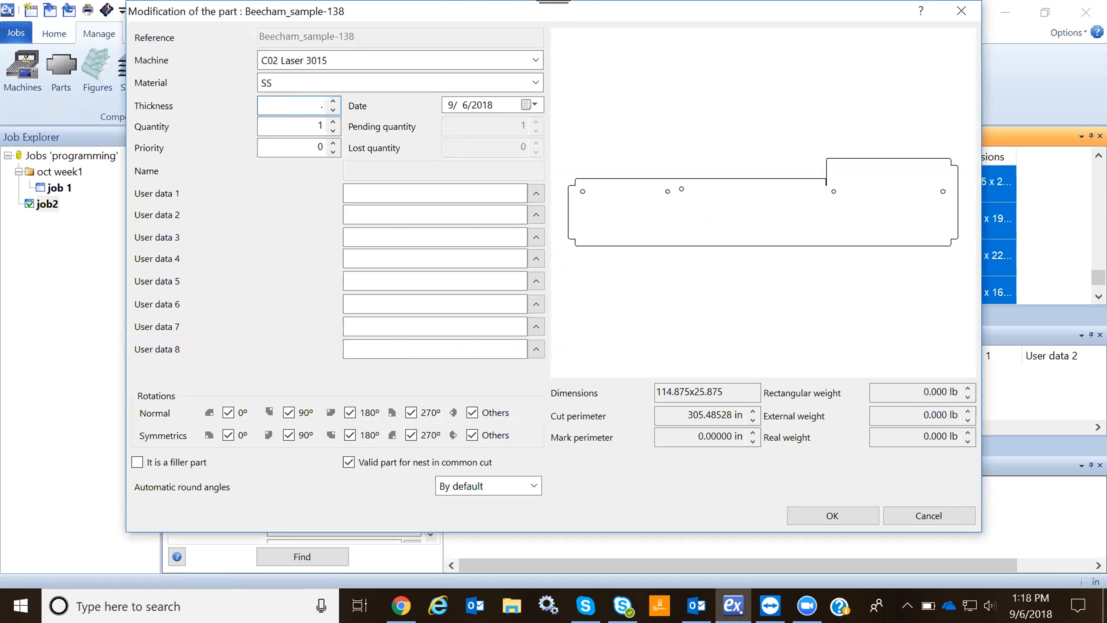
text(375)
click(852, 513)
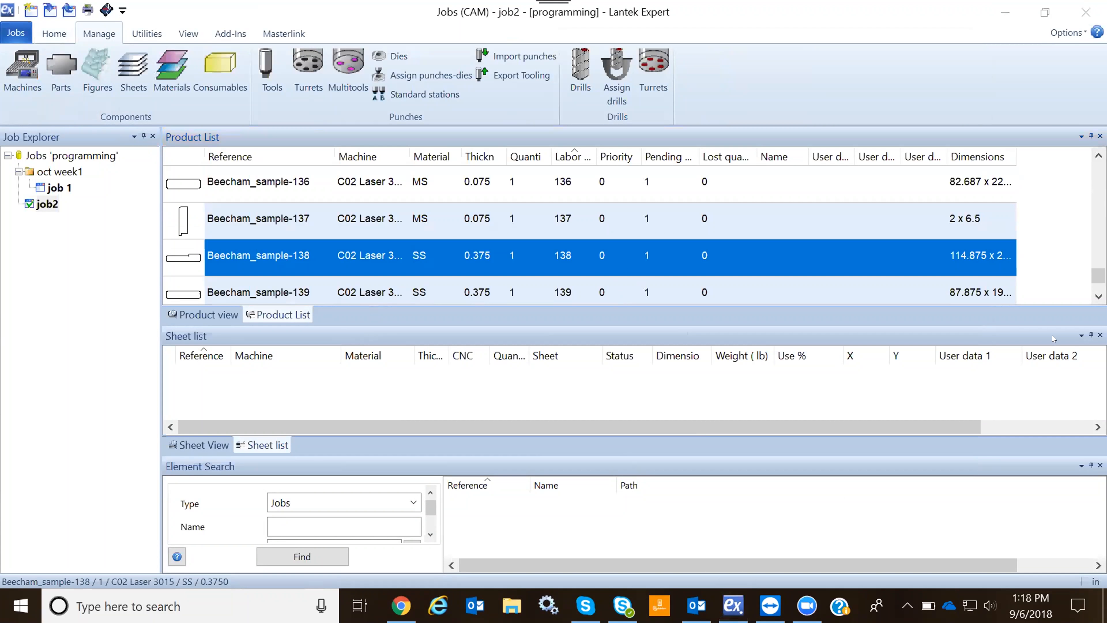
Review the middle of job2's part list and compare it with the stocked sheets' materials and thicknesses
drag(1097, 276, 1095, 227)
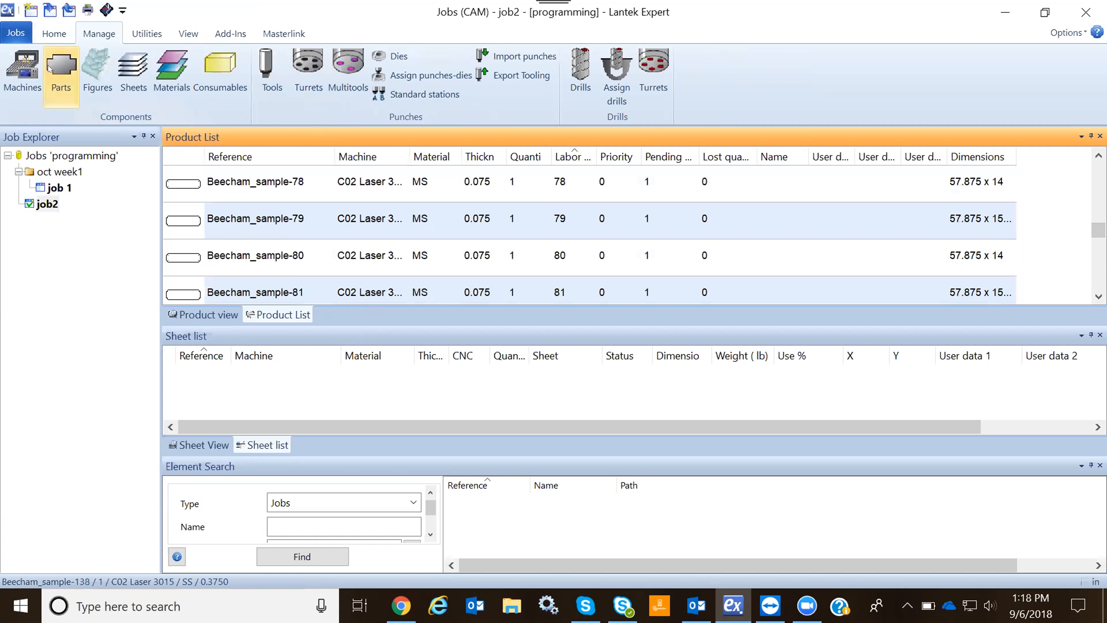
click(133, 72)
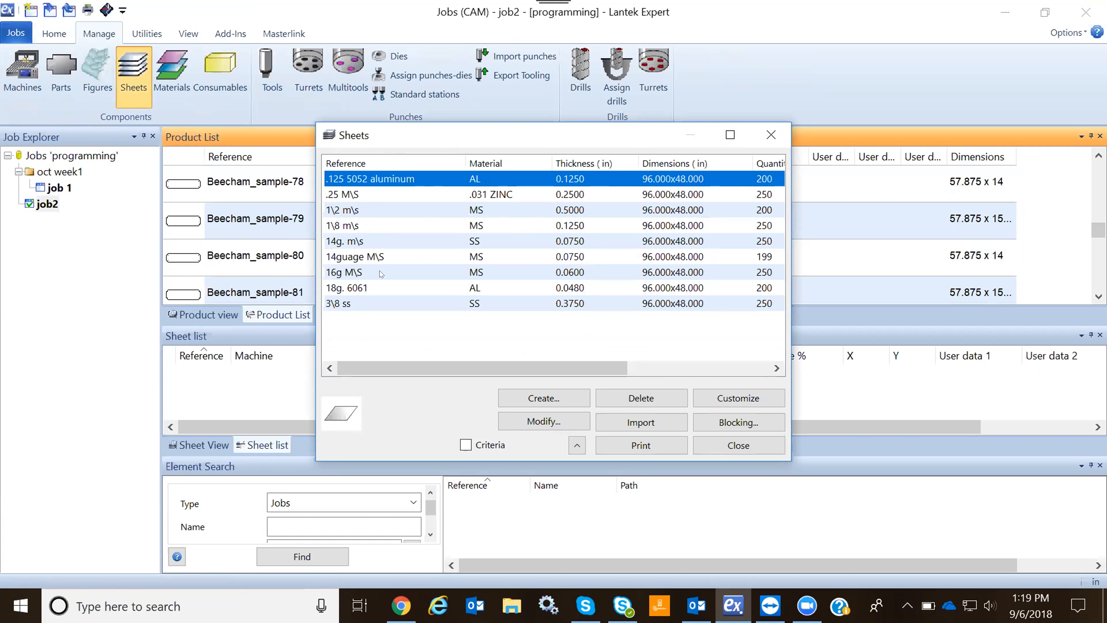
click(779, 127)
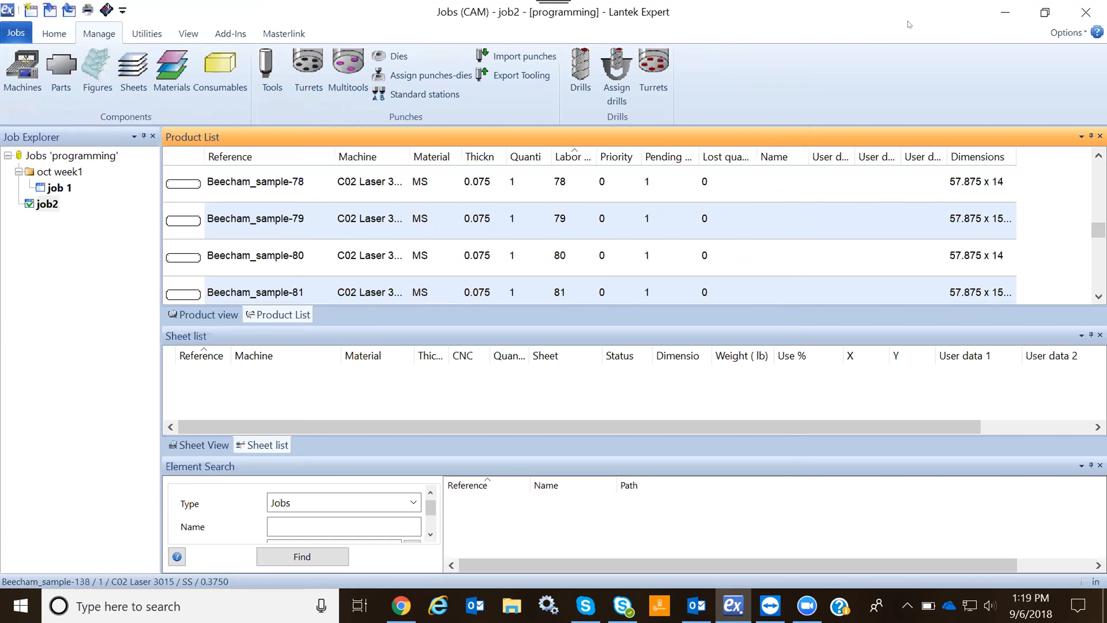
Open job2 in the Nesting and Machining module and automatically nest all of its subjobs
click(66, 36)
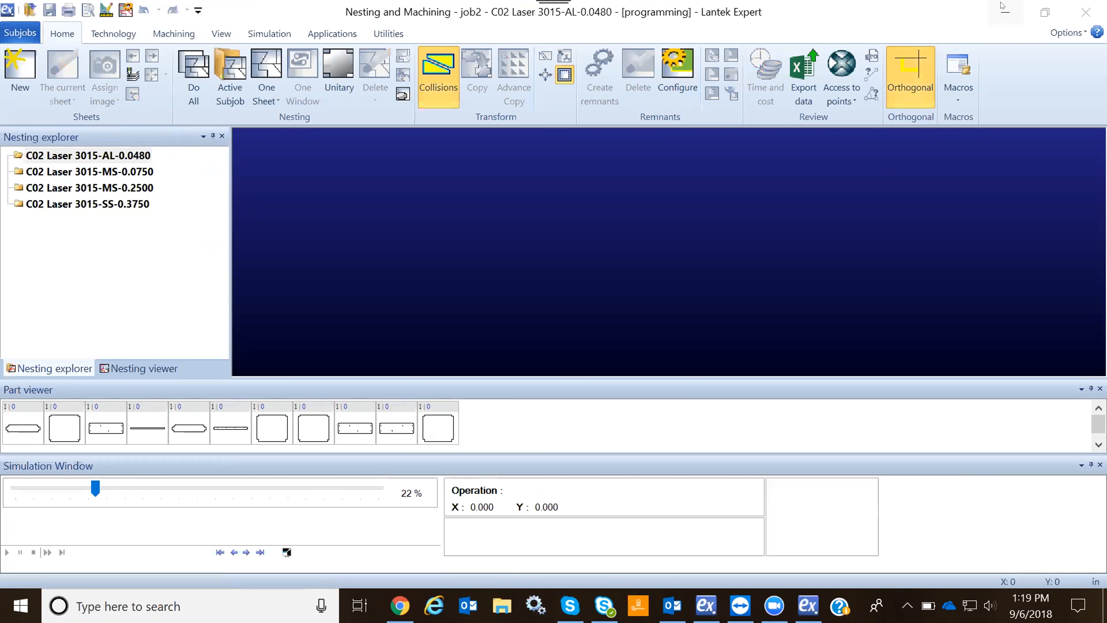
click(1002, 7)
click(1002, 7)
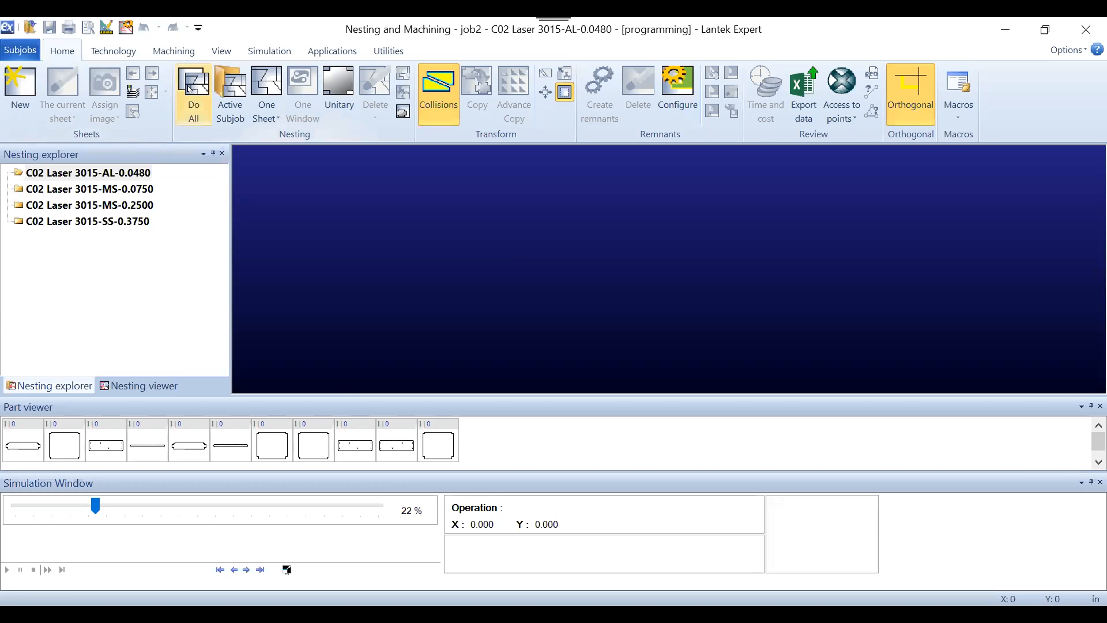
click(179, 93)
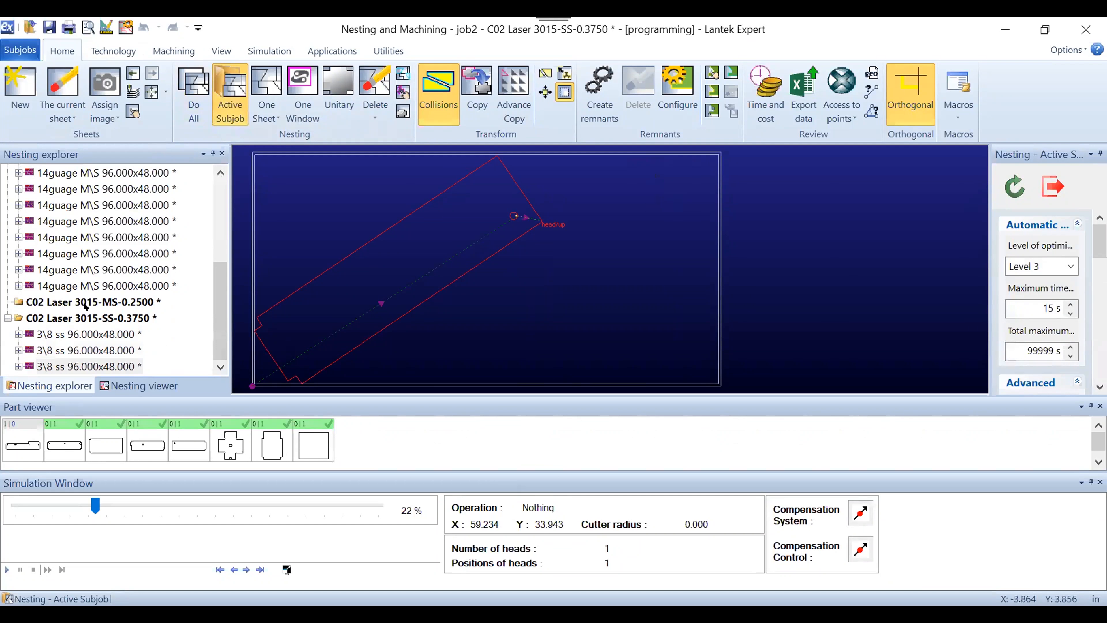
Create a sheet for the C02 Laser 3015-MS-0.2500 subjob with reference .25M\S, length 96 in, width 48 in and quantity 200, and add it
double_click(106, 300)
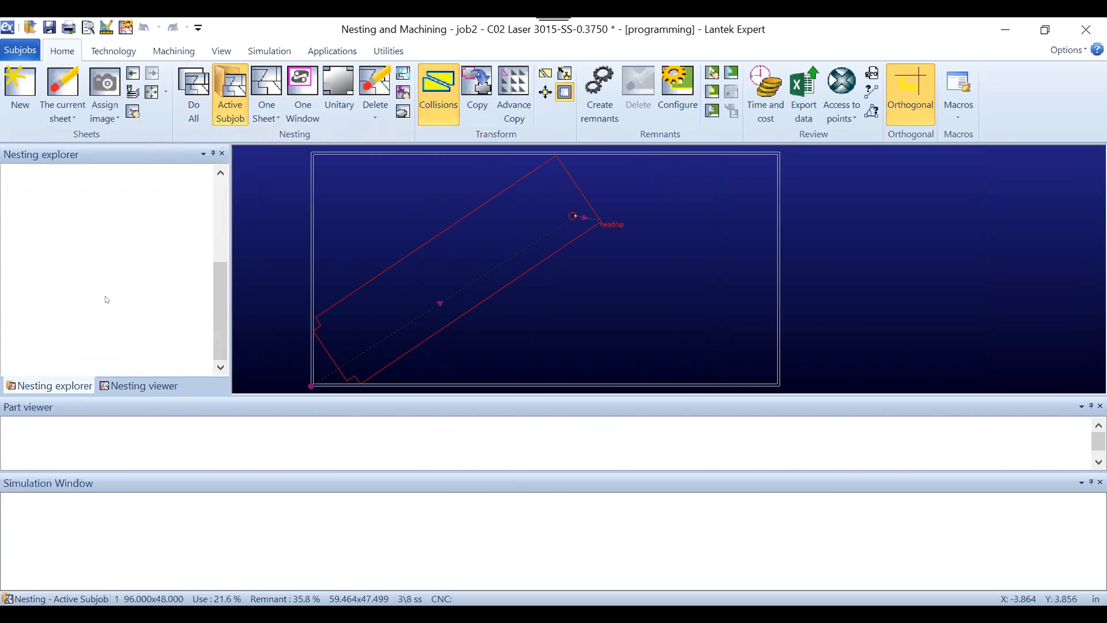
click(28, 84)
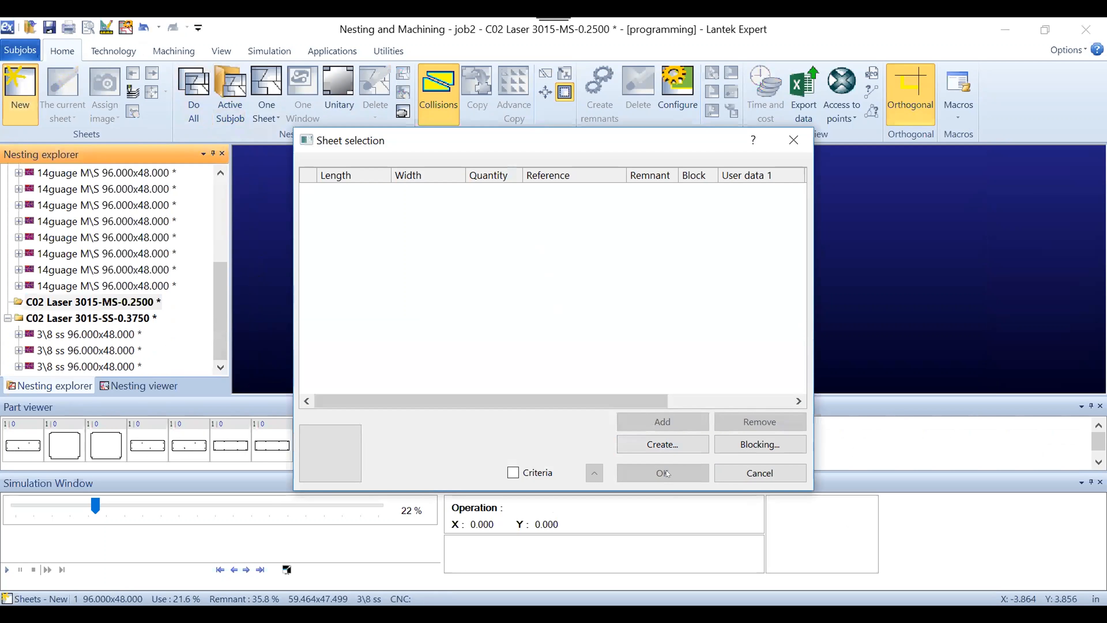
click(663, 444)
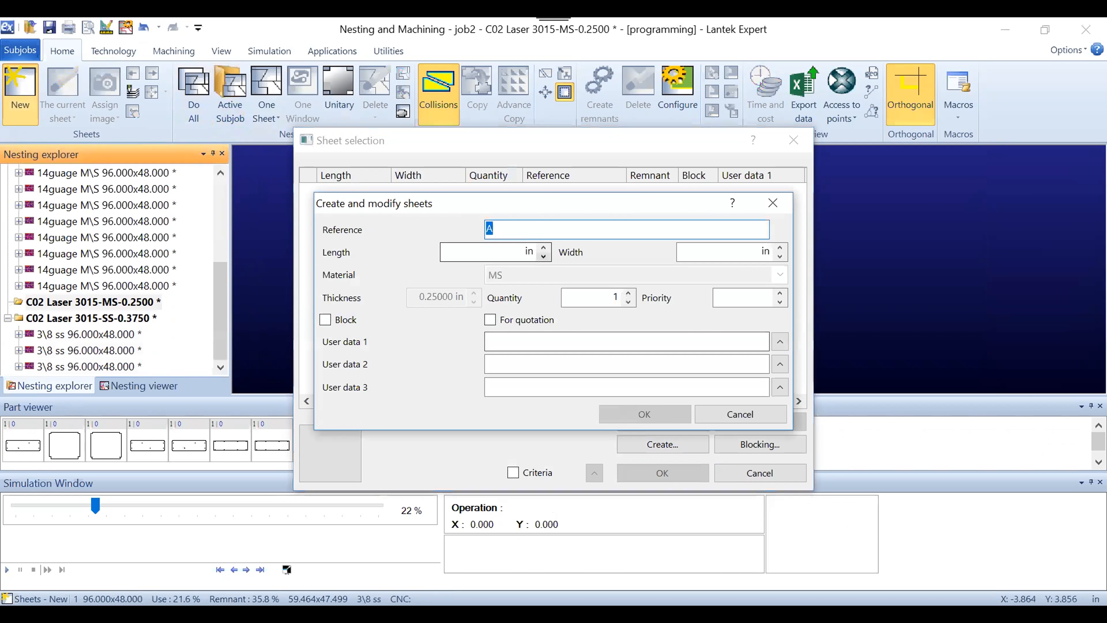
text(.25M\S)
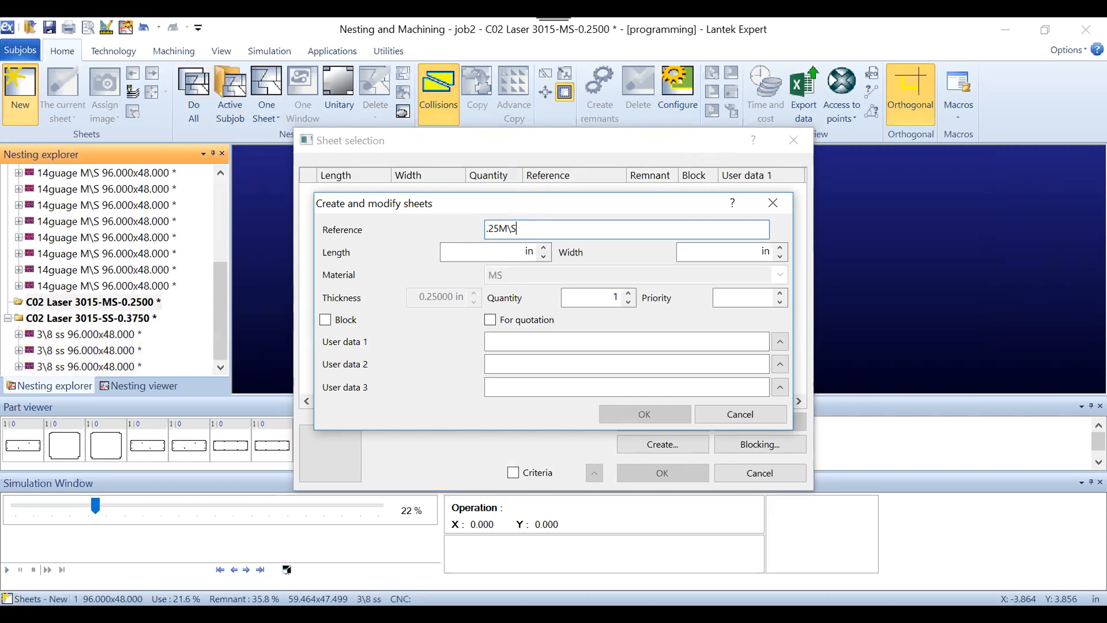
key(Tab)
text(96)
key(Tab)
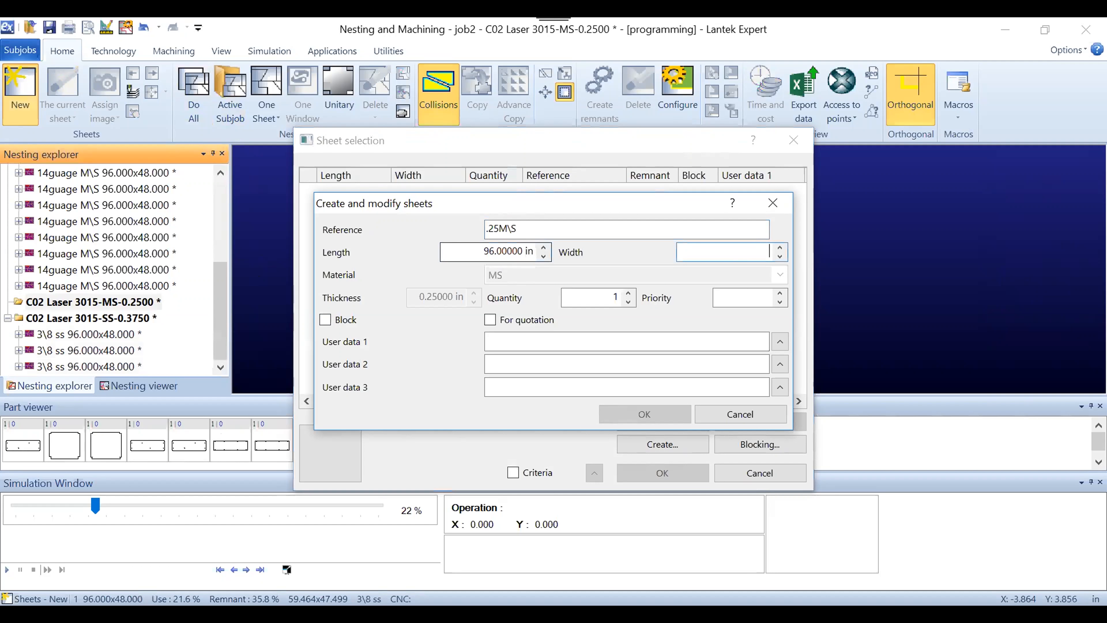
text(48.0)
key(Tab)
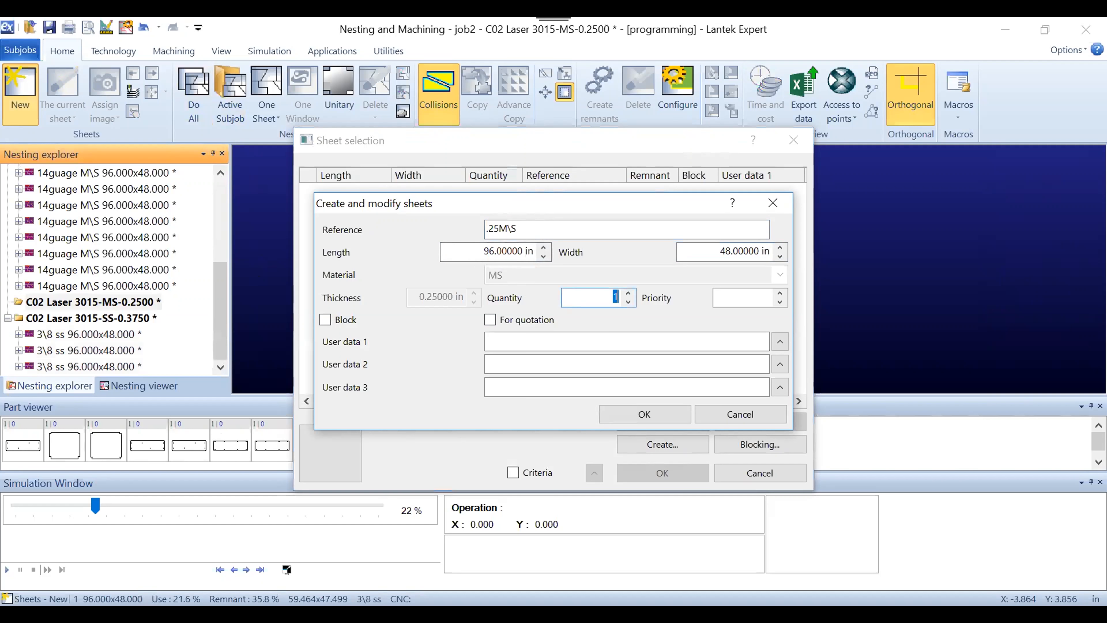
text(200)
click(659, 417)
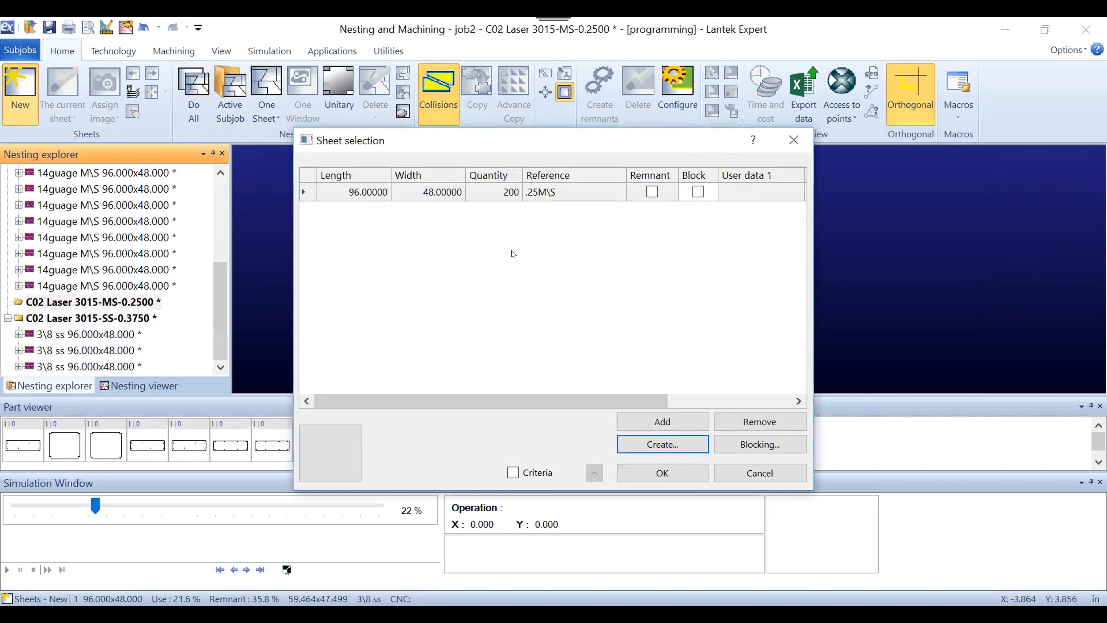
click(679, 473)
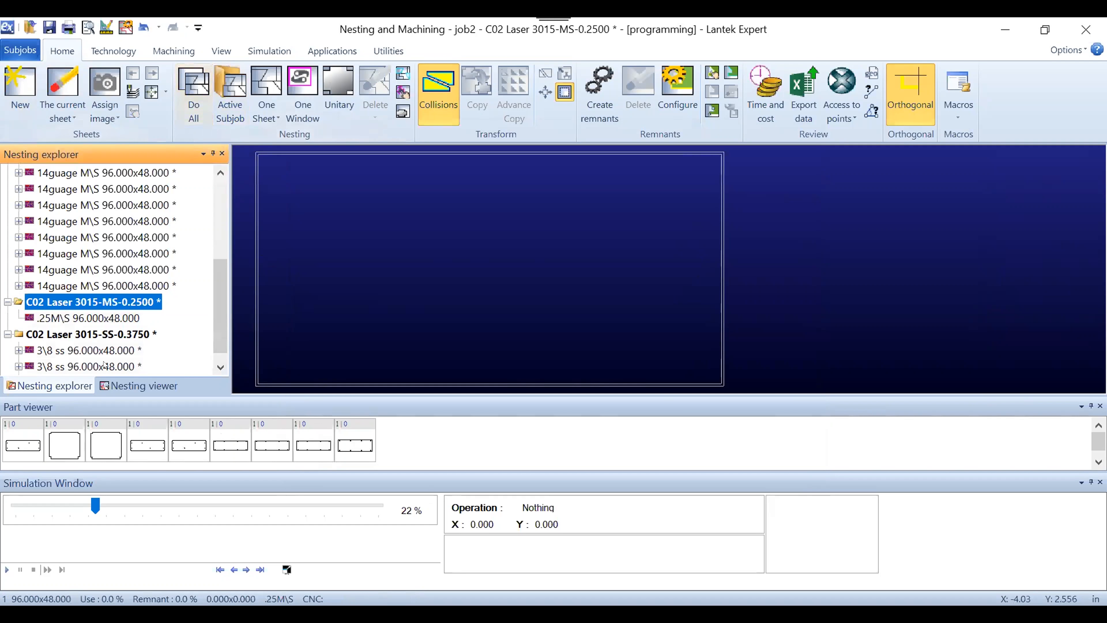
Delete the empty .25M\S sheet from the MS-0.2500 subjob and automatically nest that active subjob
mouse_move(222, 347)
mouse_down()
mouse_move(222, 186)
mouse_move(216, 351)
mouse_up()
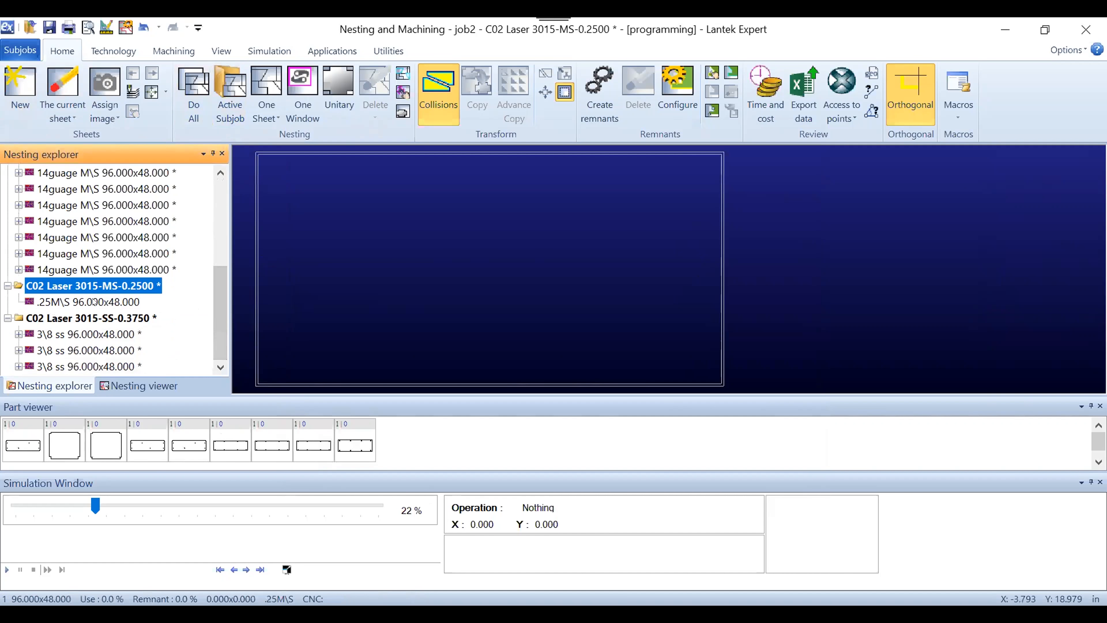
right_click(95, 302)
click(124, 309)
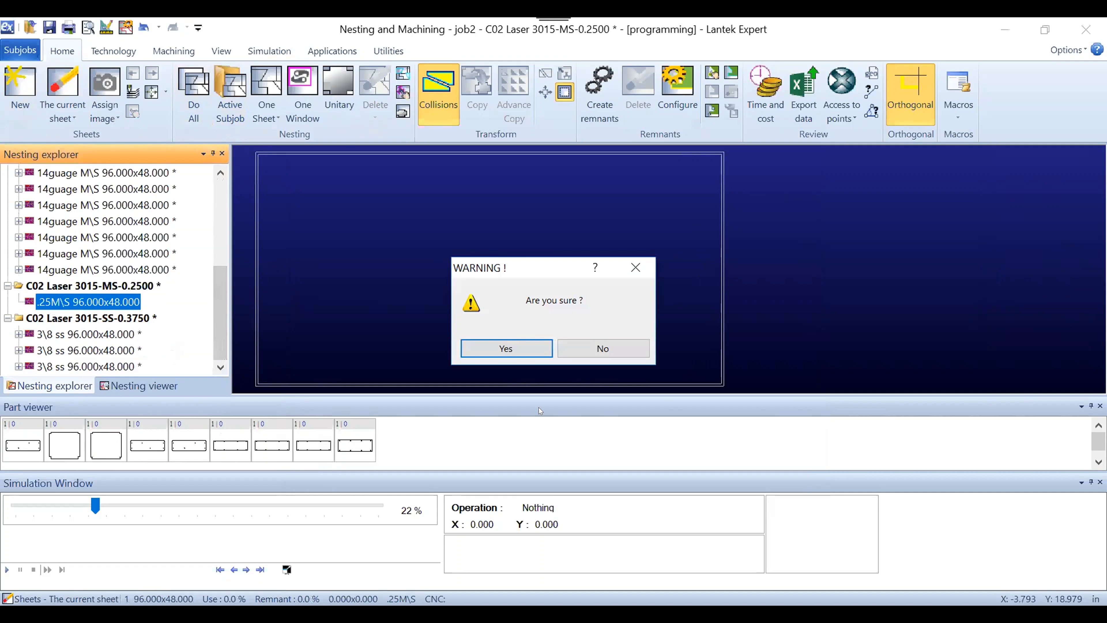
click(520, 349)
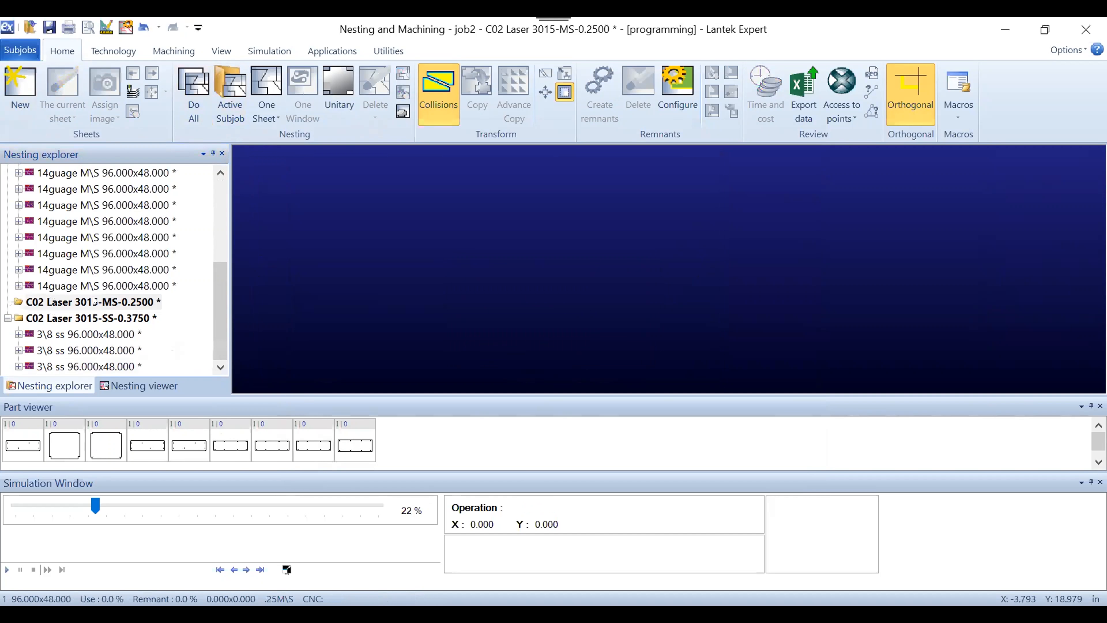
click(107, 301)
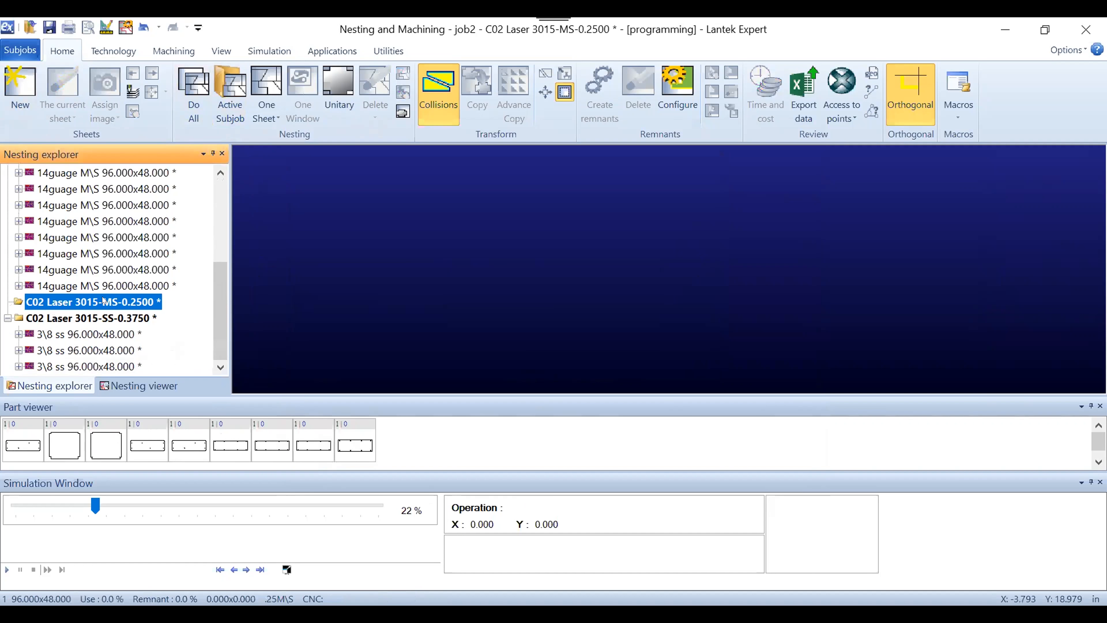
click(244, 89)
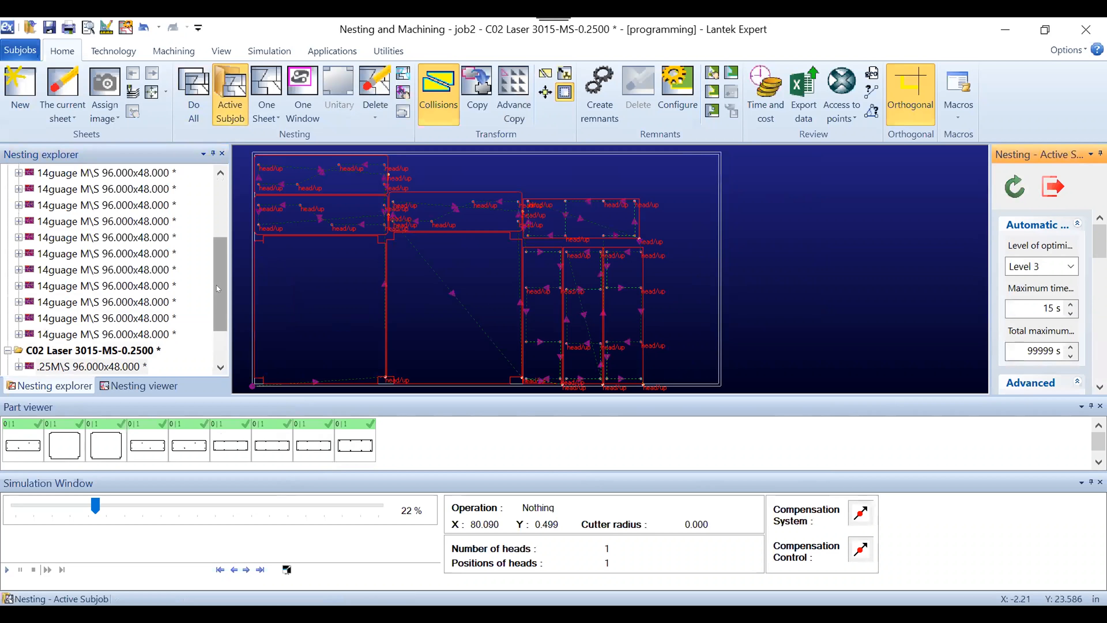
Review the nests on the second 18g. 6061 sheet and on one of the 14guage M\S sheets
drag(216, 285, 224, 350)
scroll(87, 188, up, 3)
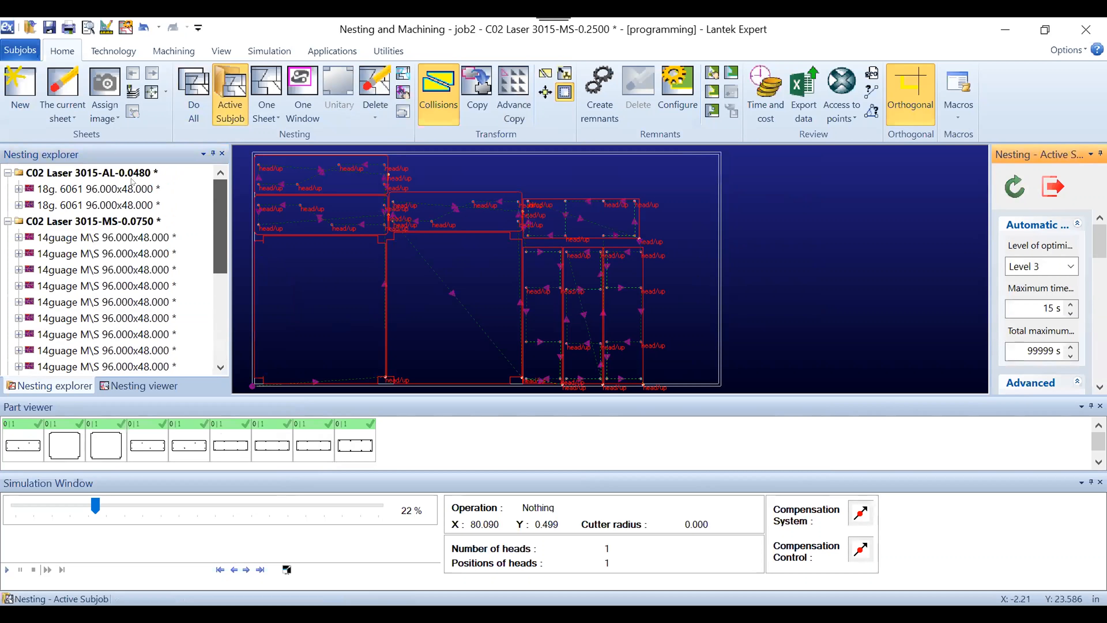
click(95, 205)
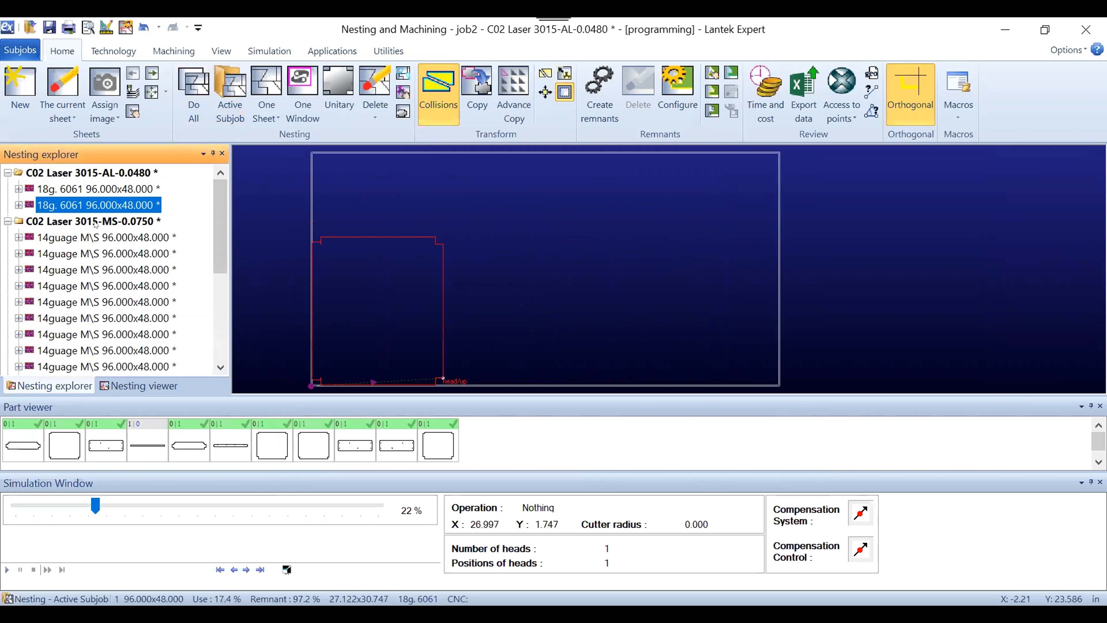
scroll(105, 270, down, 3)
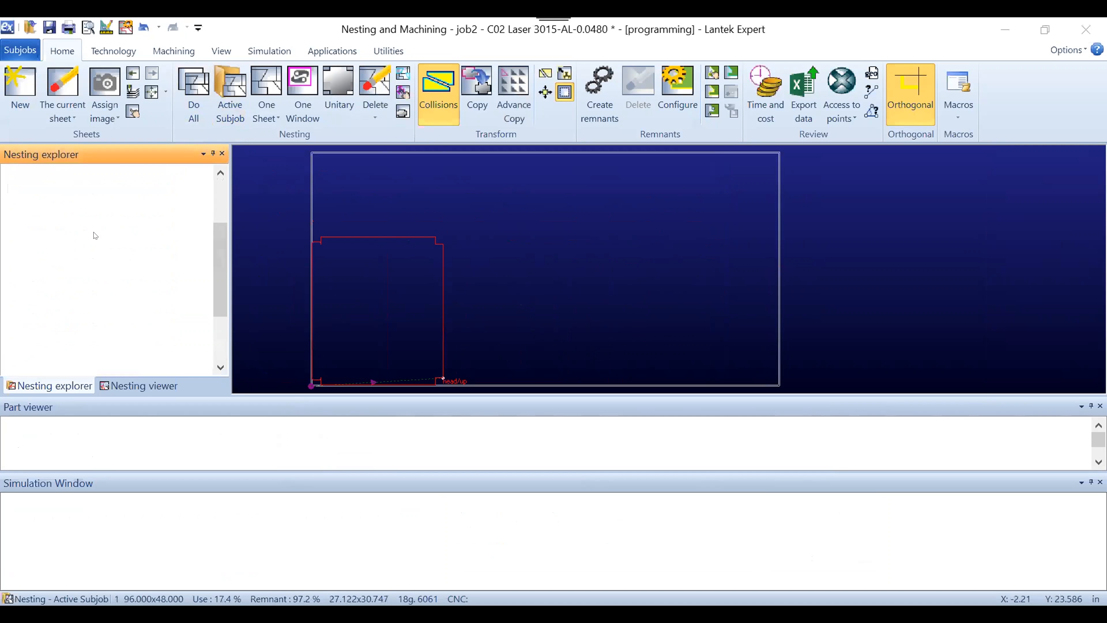
click(106, 283)
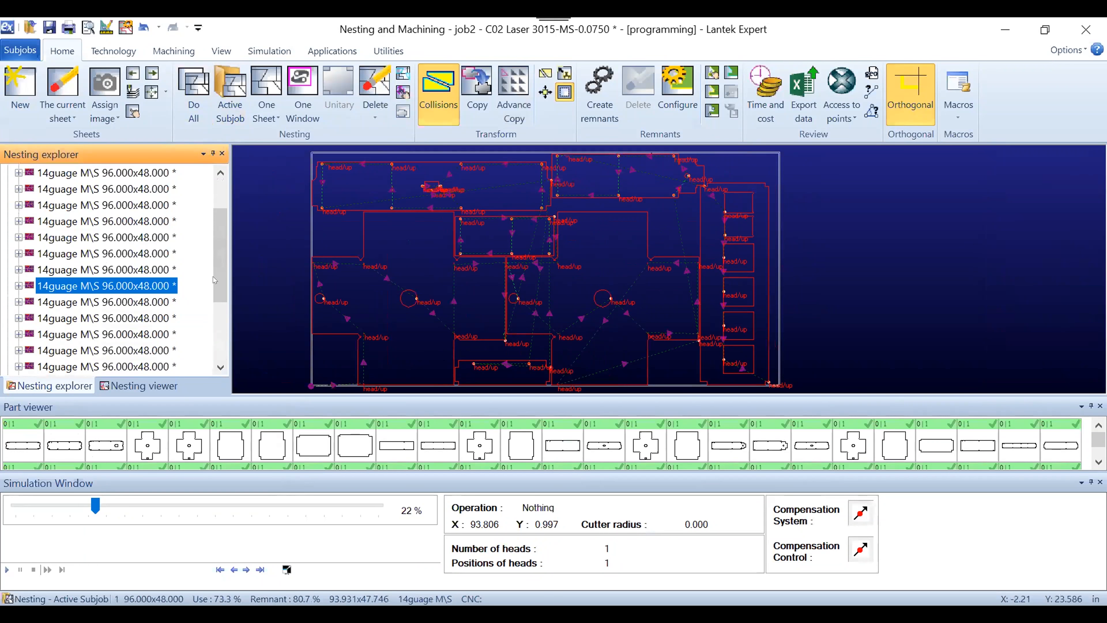
scroll(214, 280, up, 2)
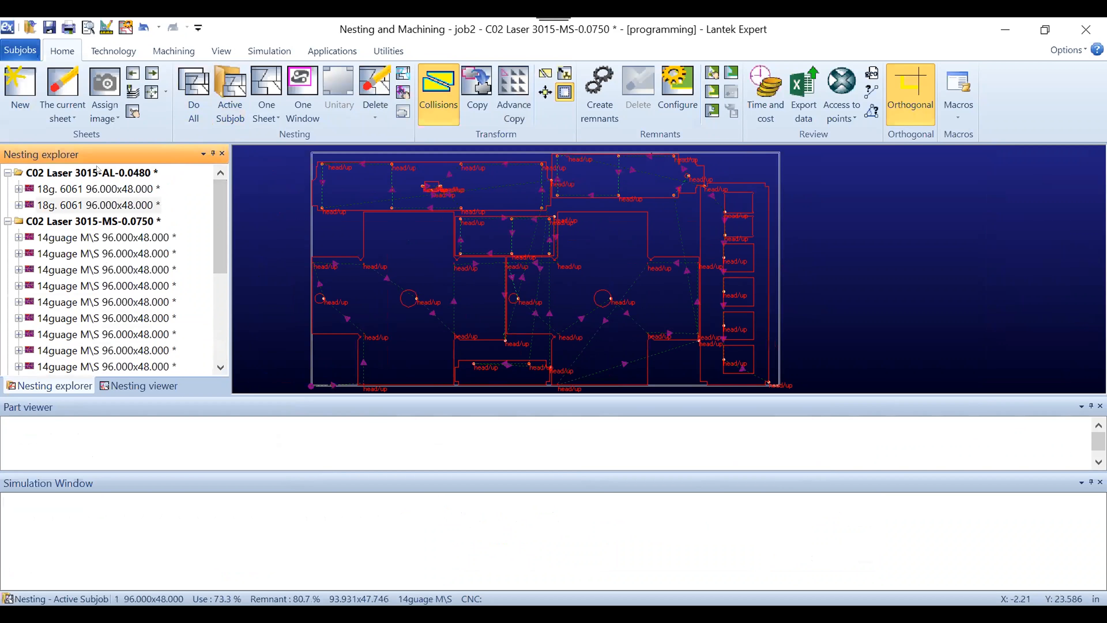
Save the nested AL-0.0480 subjob and the nested MS-0.0750 subjob
click(96, 204)
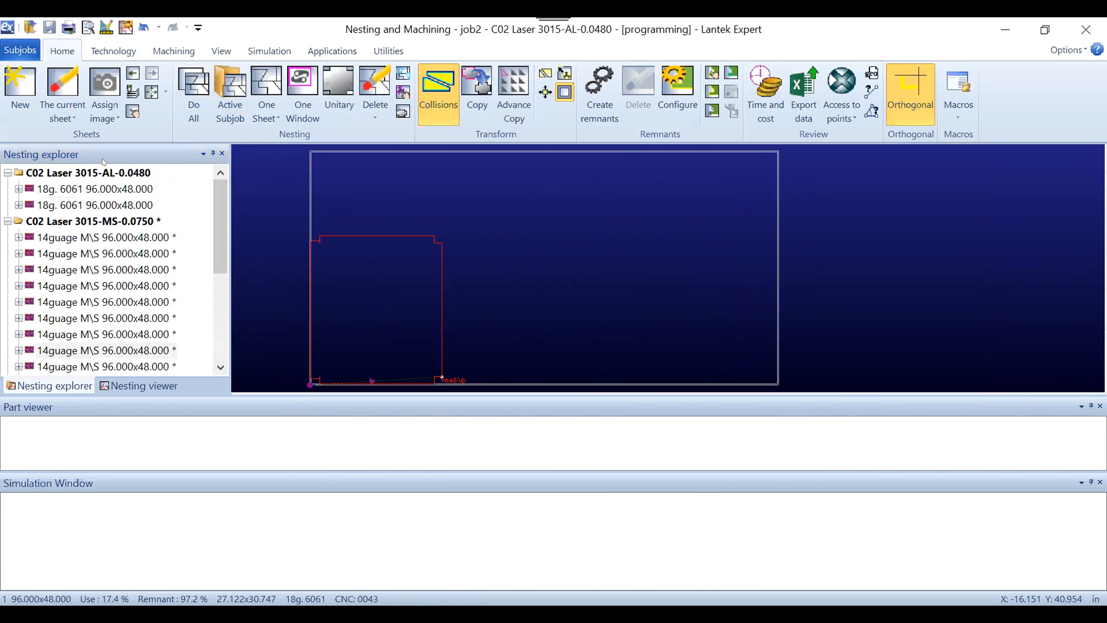
click(78, 221)
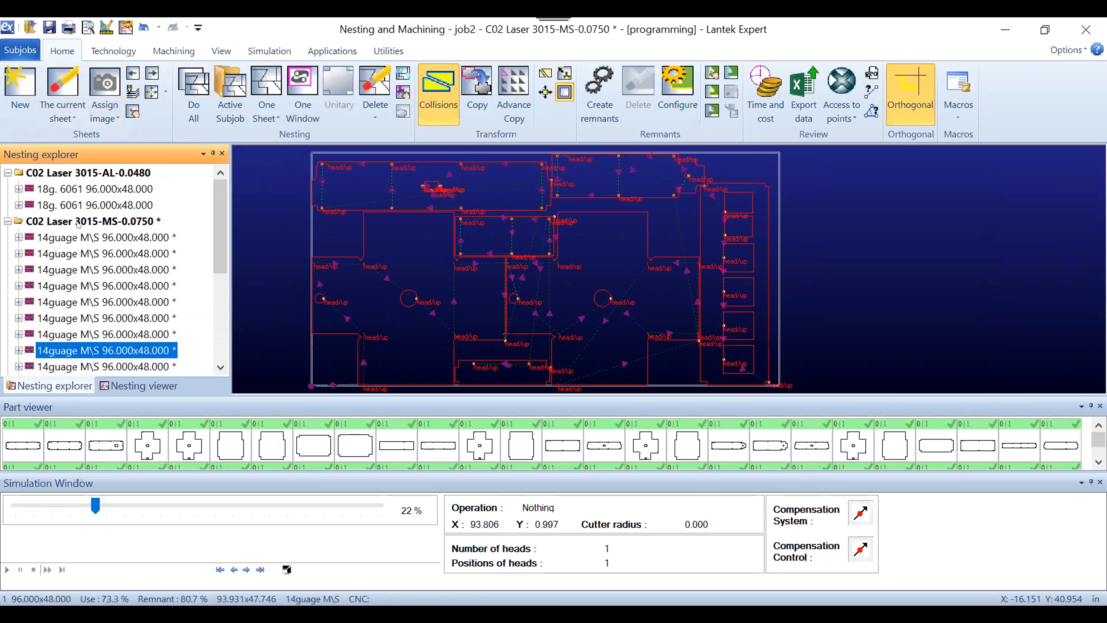
click(49, 27)
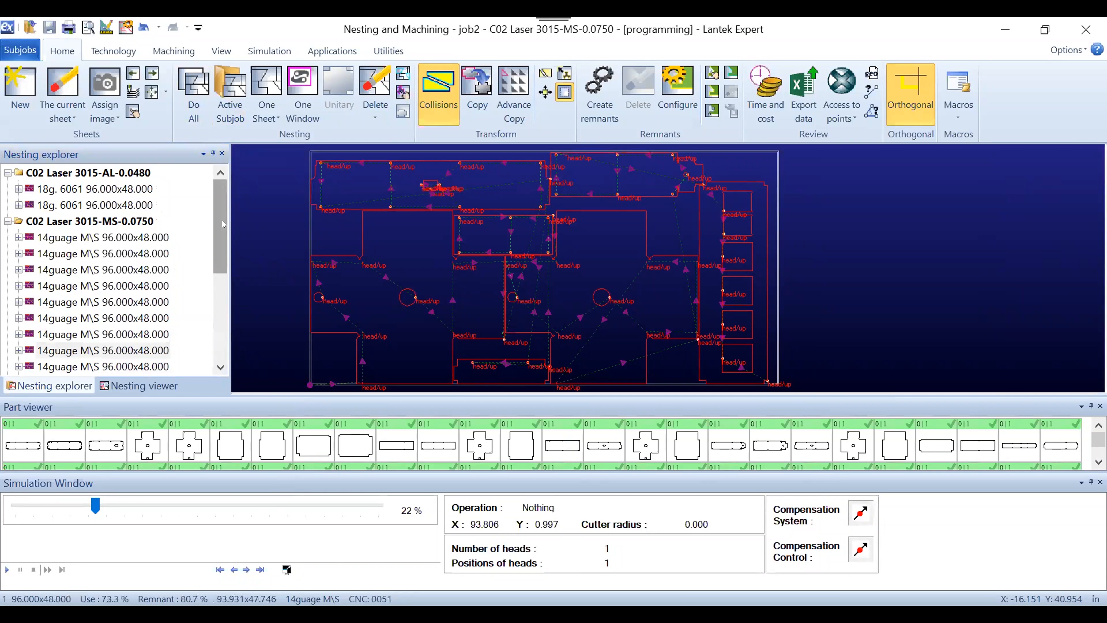
Inspect the nest on the .25M\S sheet of the MS-0.2500 subjob
drag(222, 220, 216, 324)
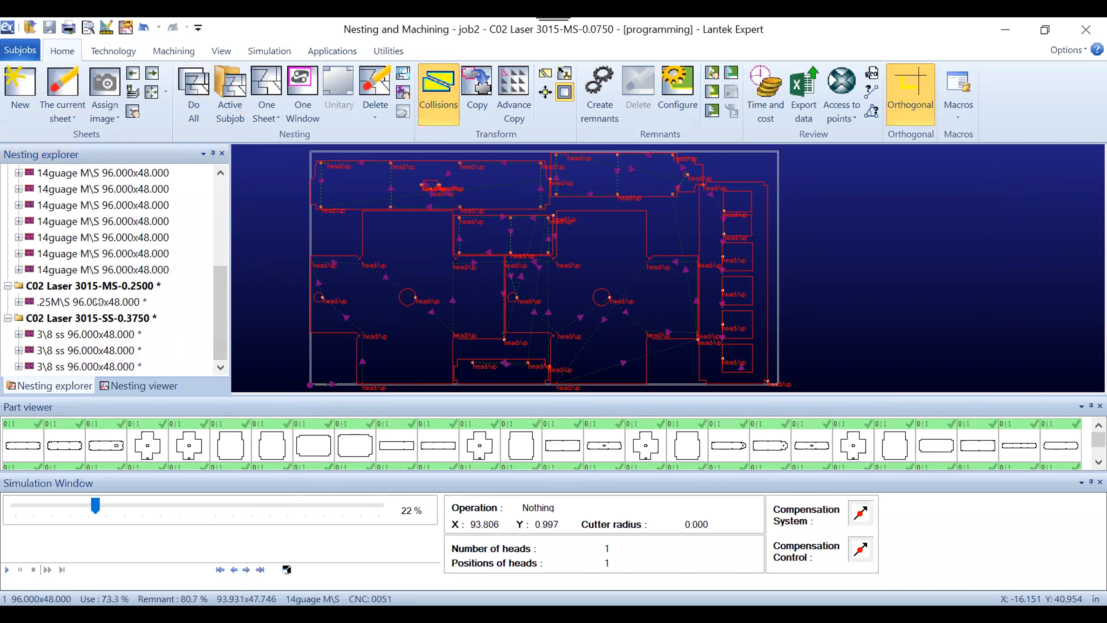
double_click(103, 305)
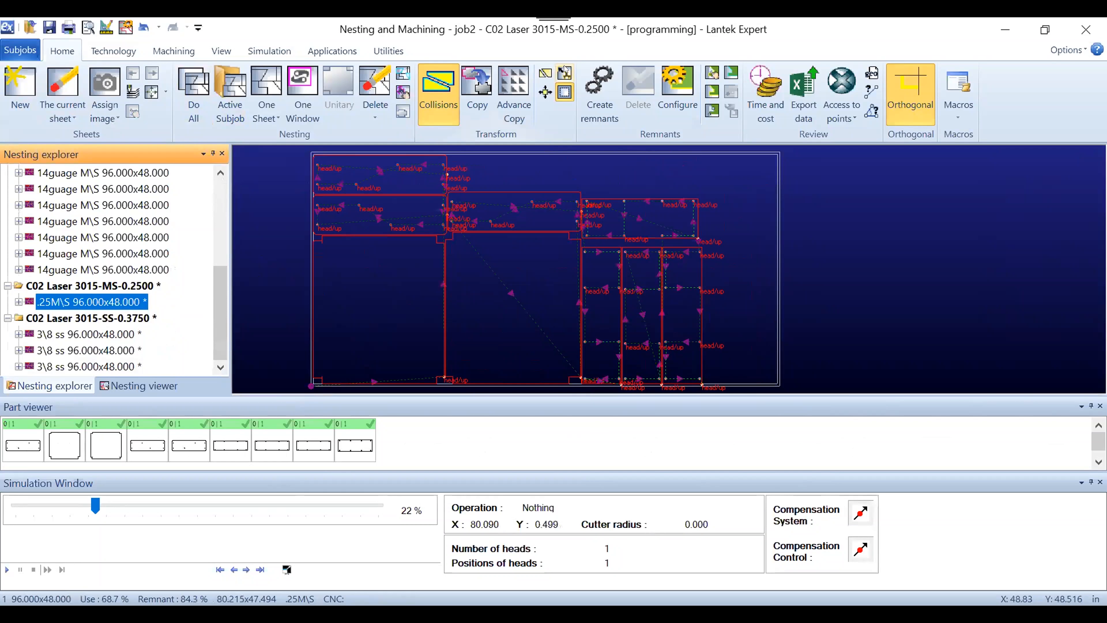
scroll(564, 69, down, 2)
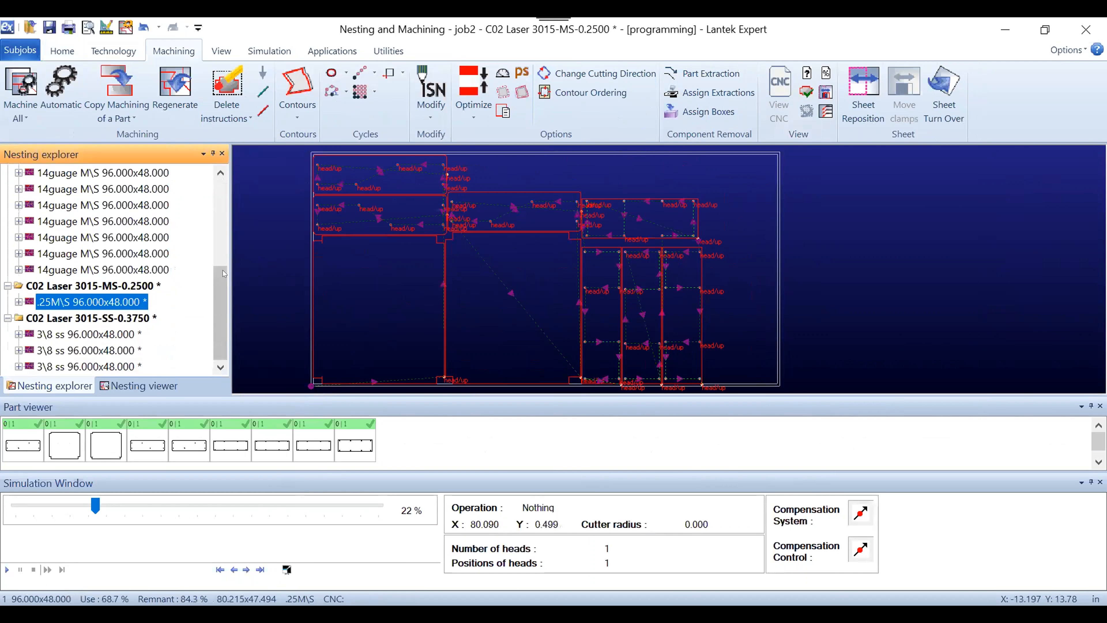
View the CNC programs of the first 18g. 6061 sheet and the fourth 14guage M\S sheet
drag(214, 305, 214, 218)
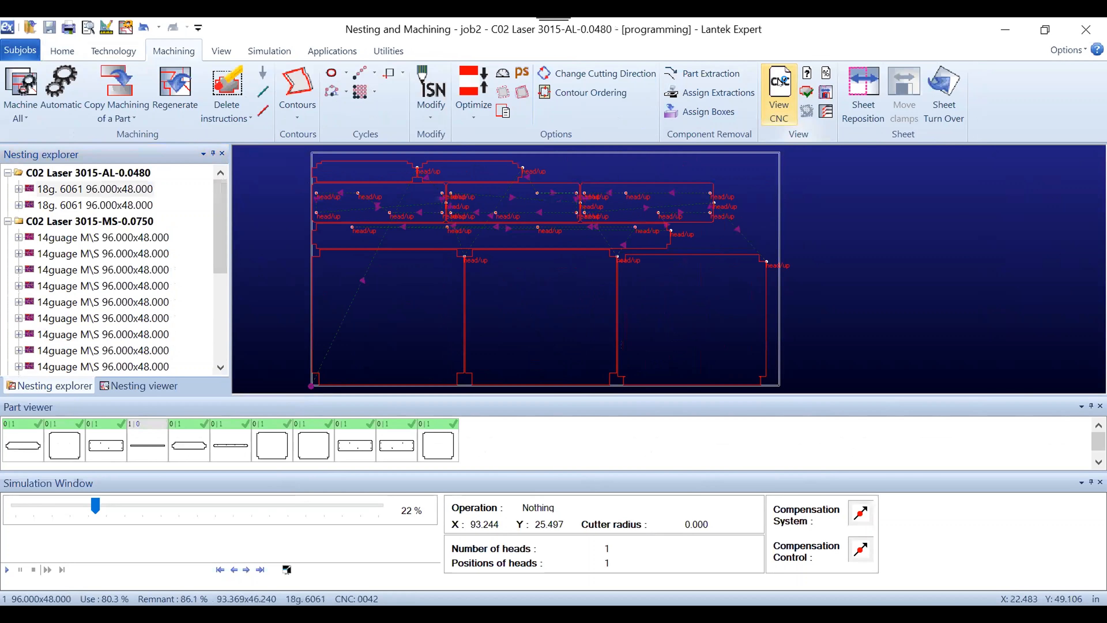
click(779, 82)
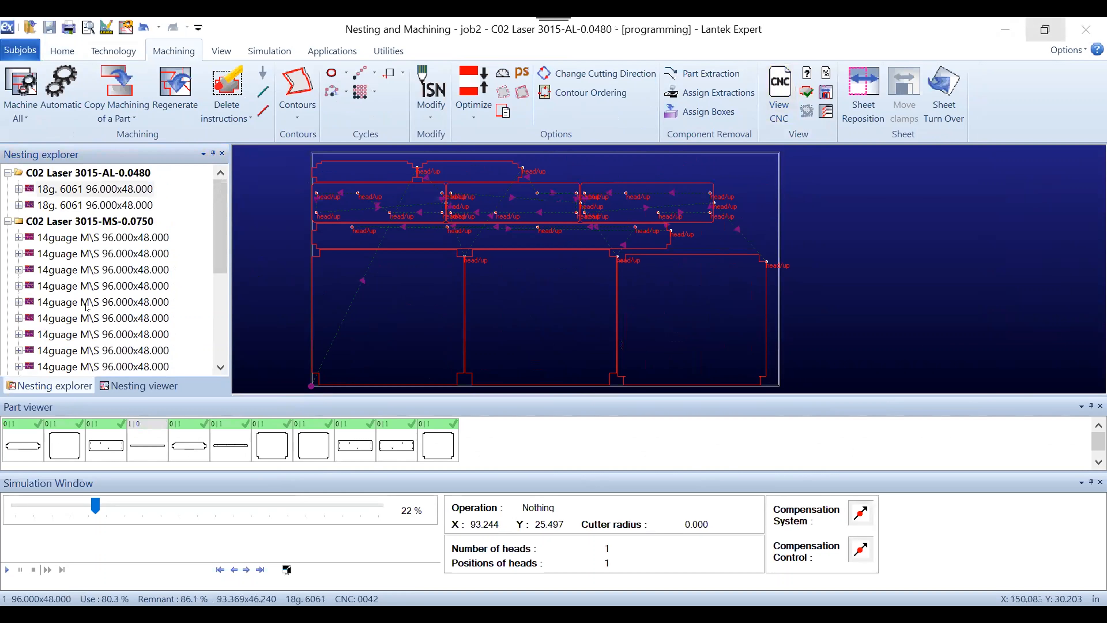
double_click(87, 289)
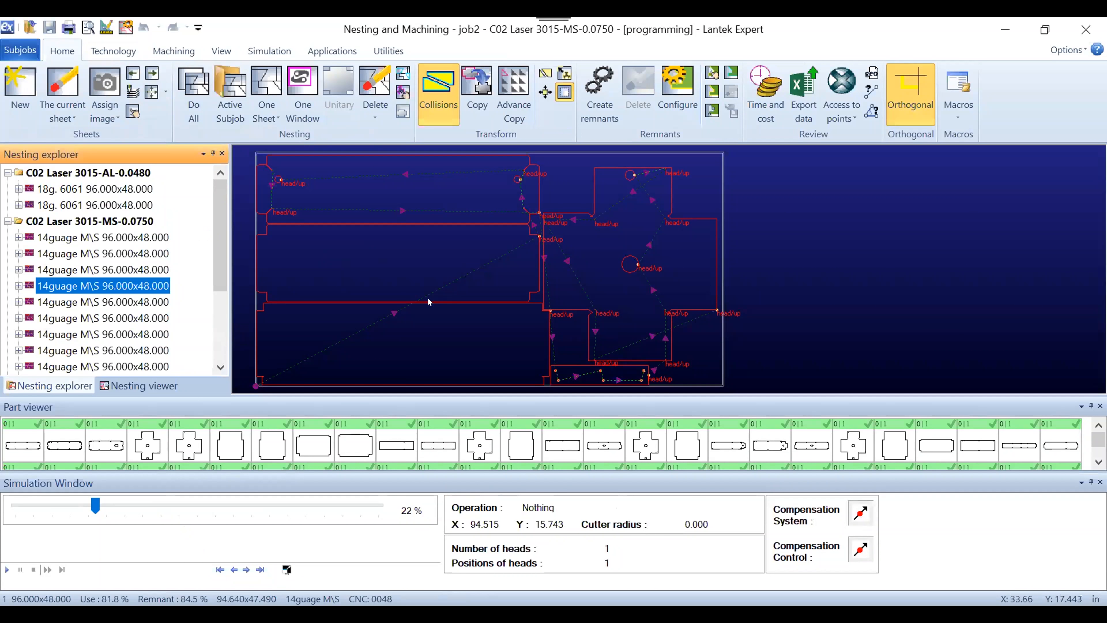
click(173, 51)
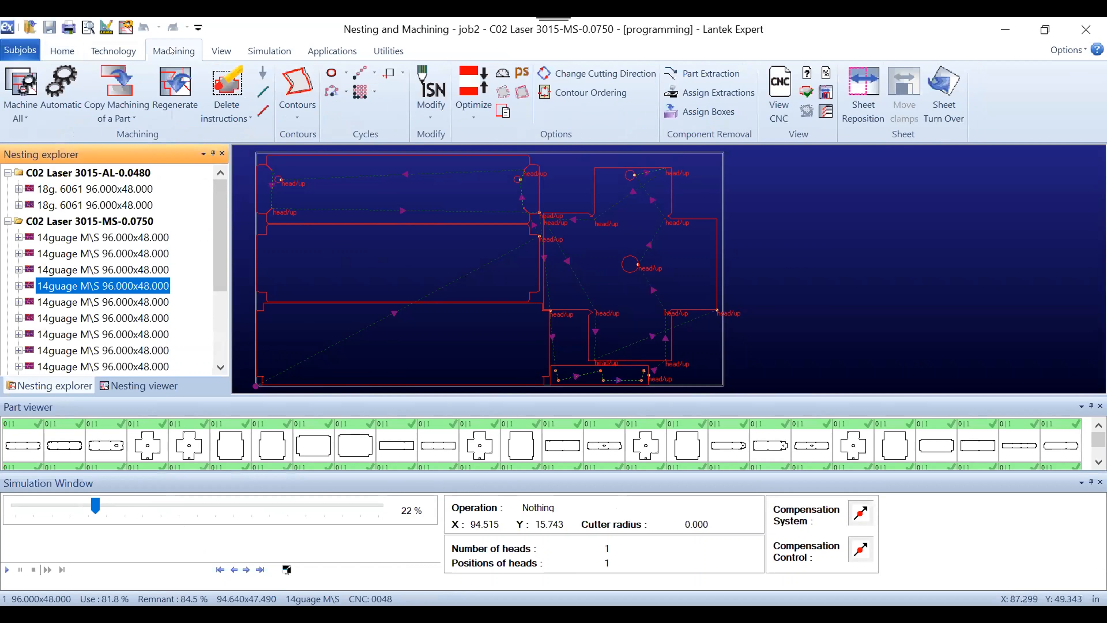
click(780, 94)
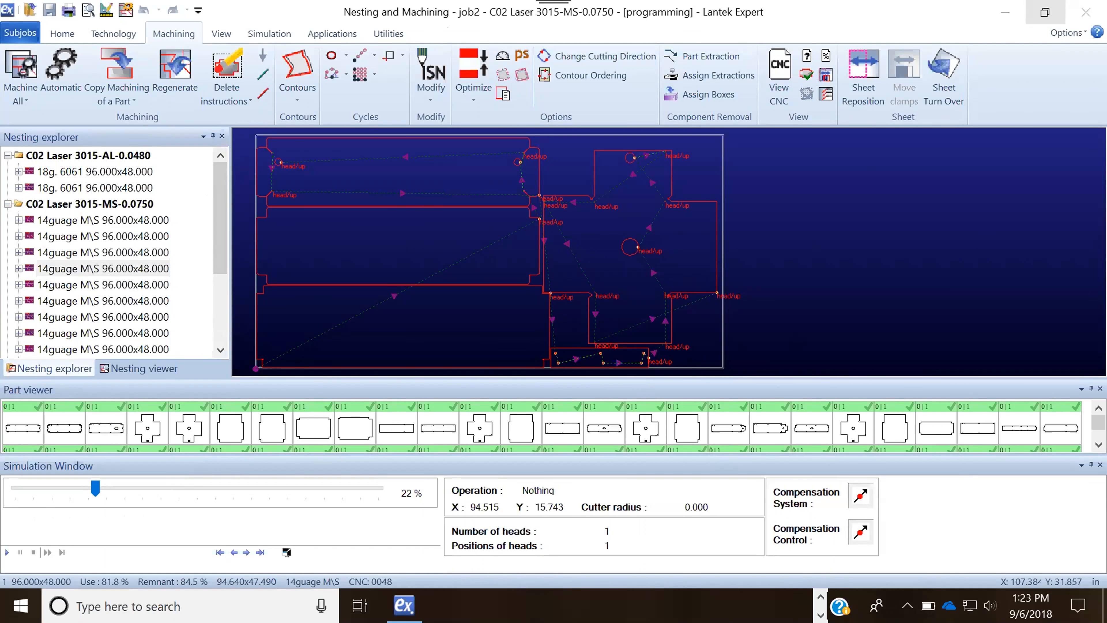
Open Windows Task Manager, end the DRAWNEST EXE task, and minimize Task Manager to return to job2
right_click(760, 603)
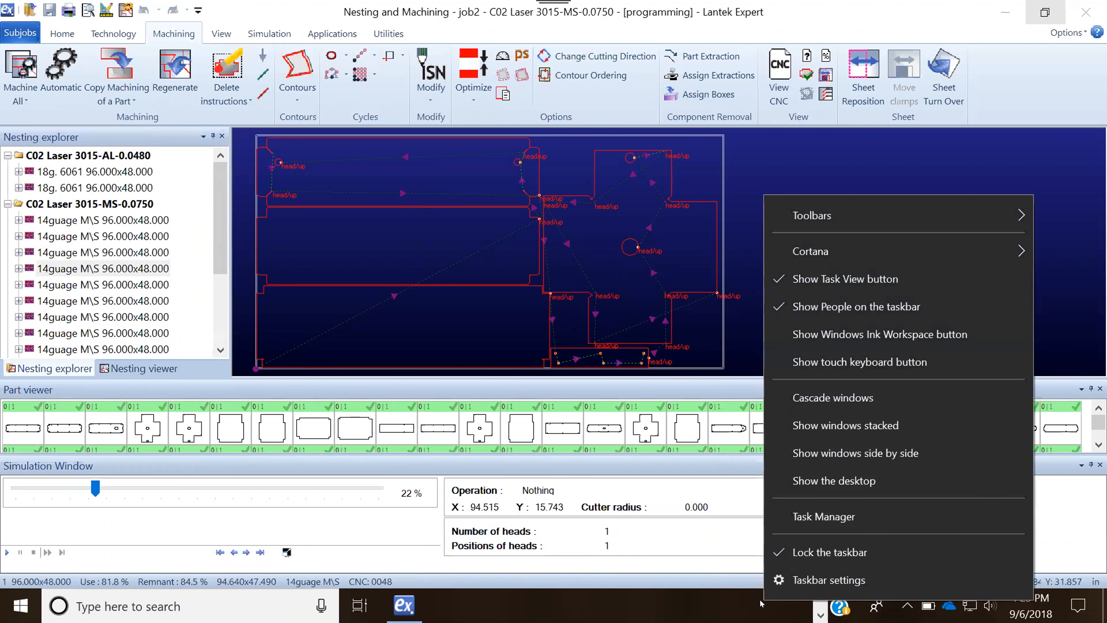
click(805, 515)
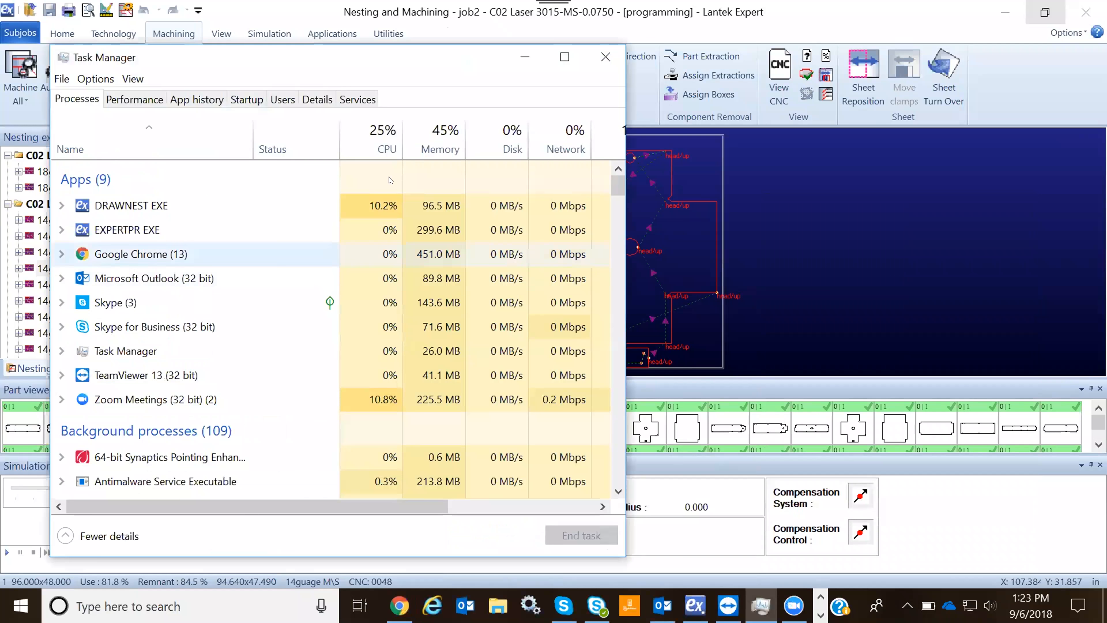
click(113, 209)
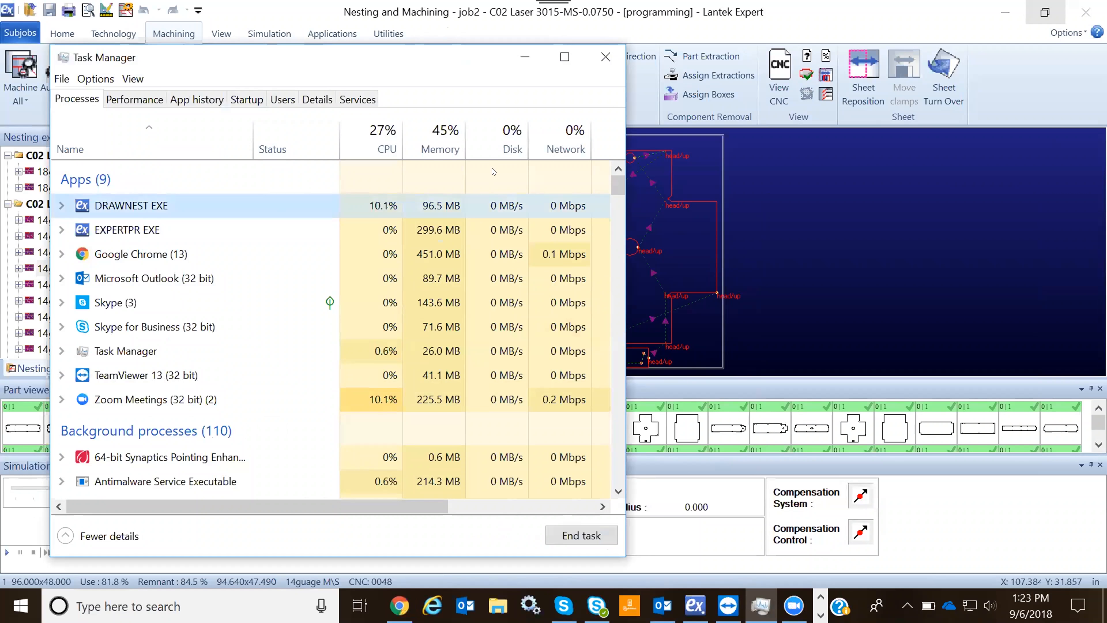
click(581, 534)
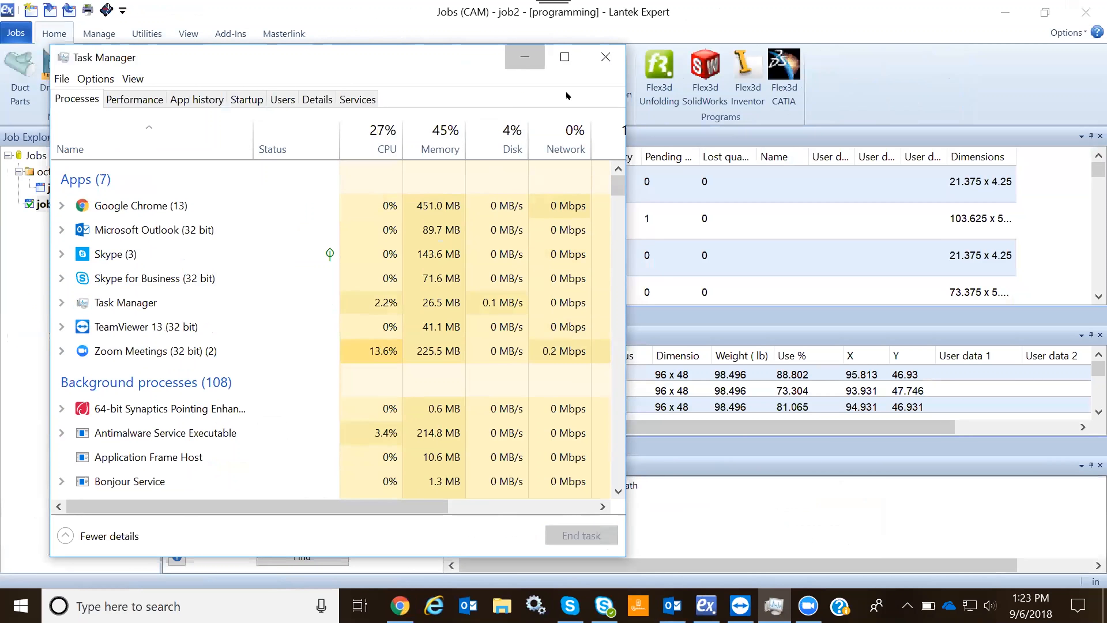
click(525, 57)
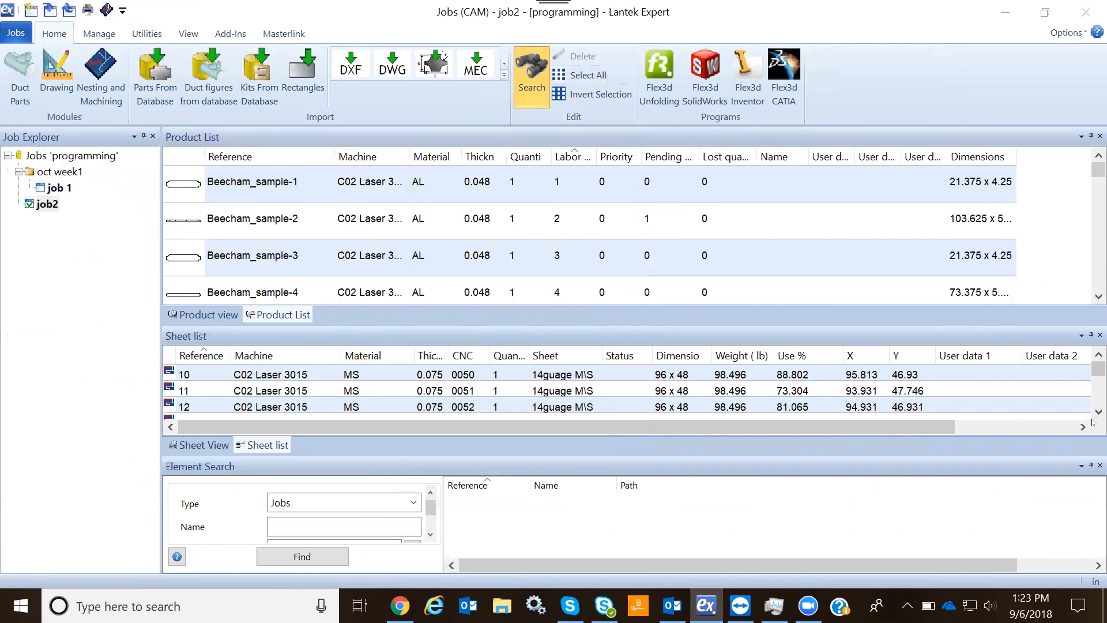
Look through the nested sheets in job2's sheet list
scroll(1098, 411, down, 5)
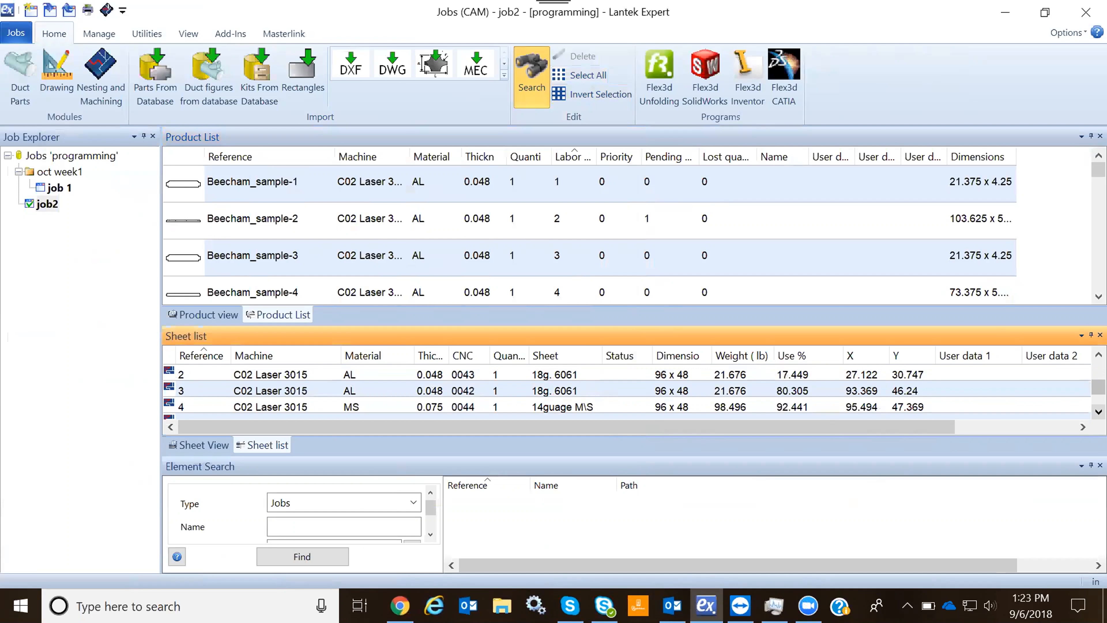
click(1098, 411)
drag(1098, 396, 1089, 344)
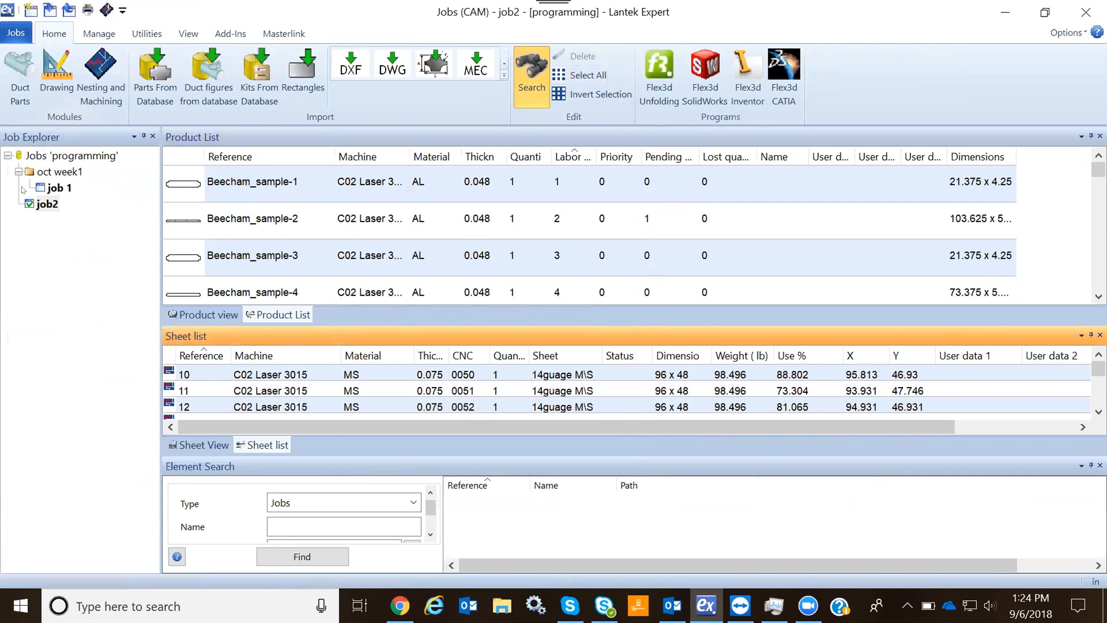
In Nesting and Machining, create a remnant from the unused area of the first 18g. 6061 sheet and inspect its reference label
click(103, 62)
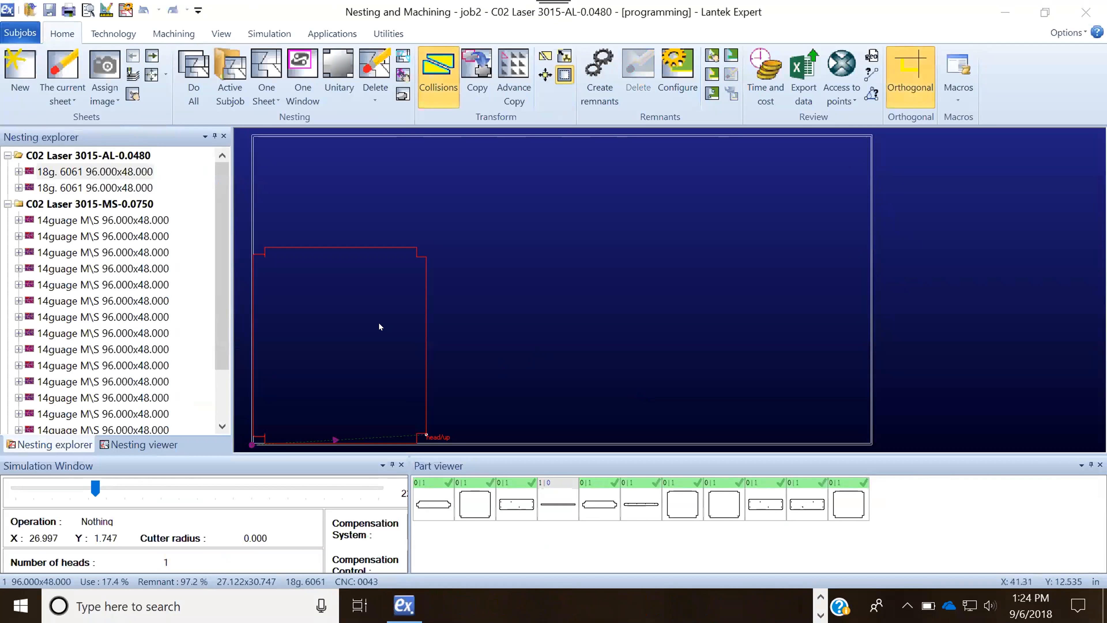
click(75, 176)
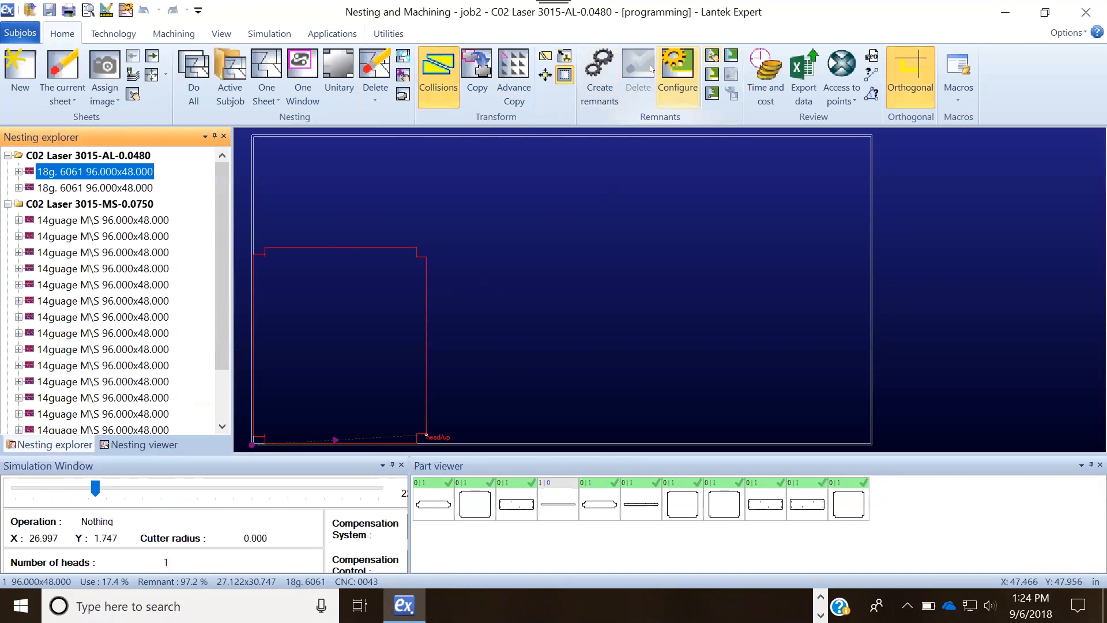
click(600, 74)
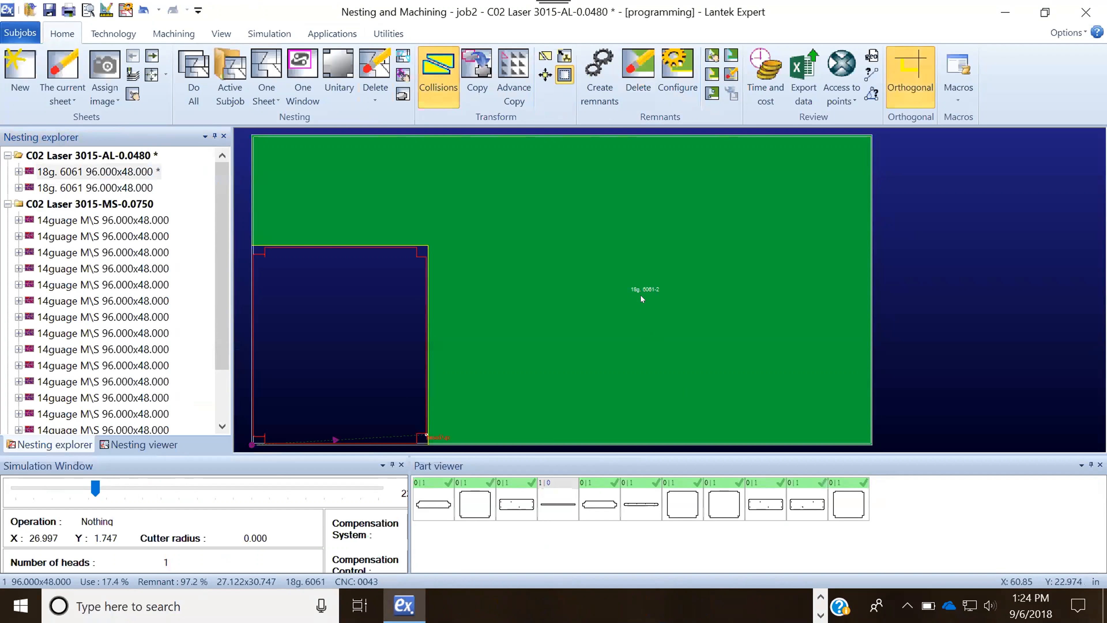
click(222, 33)
click(559, 60)
click(588, 250)
click(692, 327)
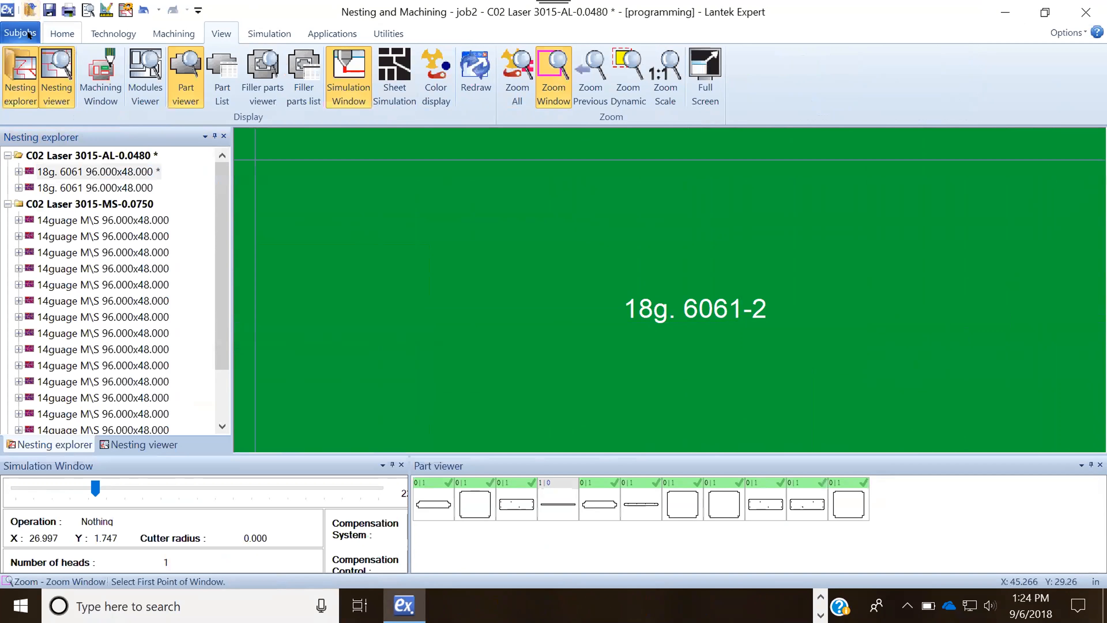
Check the sheets offered for a new nest in the AL-0.0480 subjob, including from its second sheet, without adding one
click(62, 33)
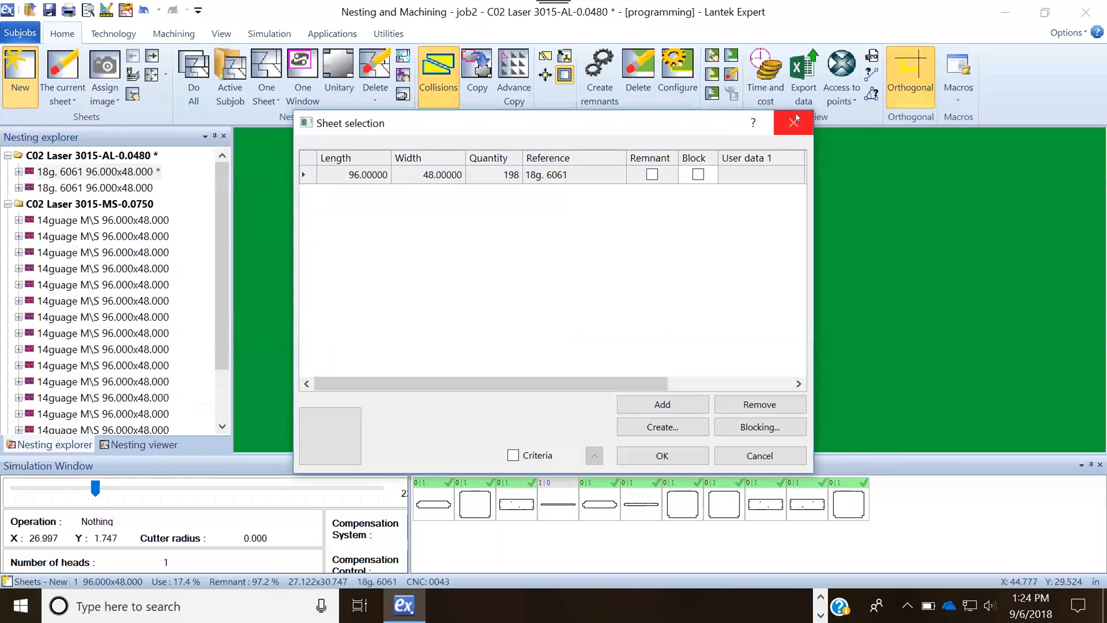
click(796, 117)
click(112, 181)
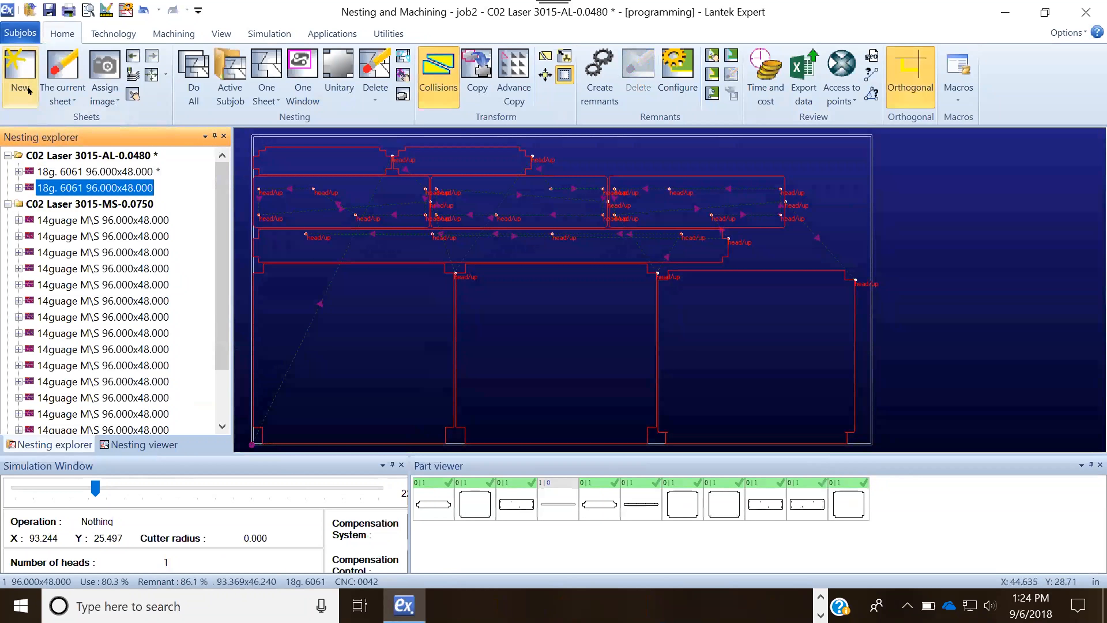
click(27, 85)
click(795, 118)
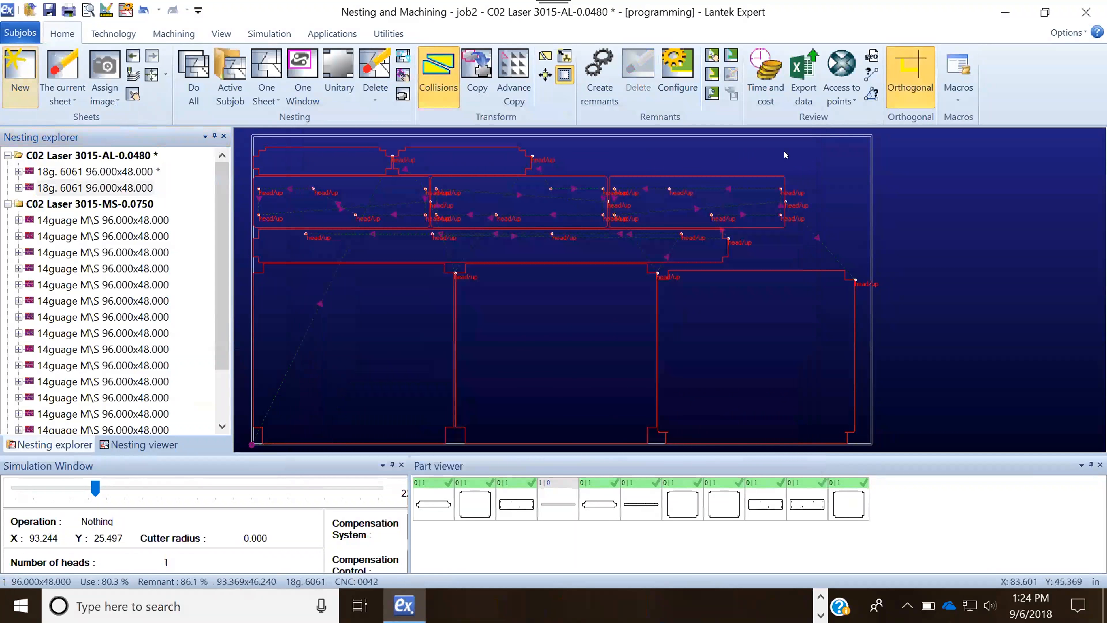
Save the first 18g. 6061 sheet with its remnant and check the stock sheets offered for a new nest
click(125, 171)
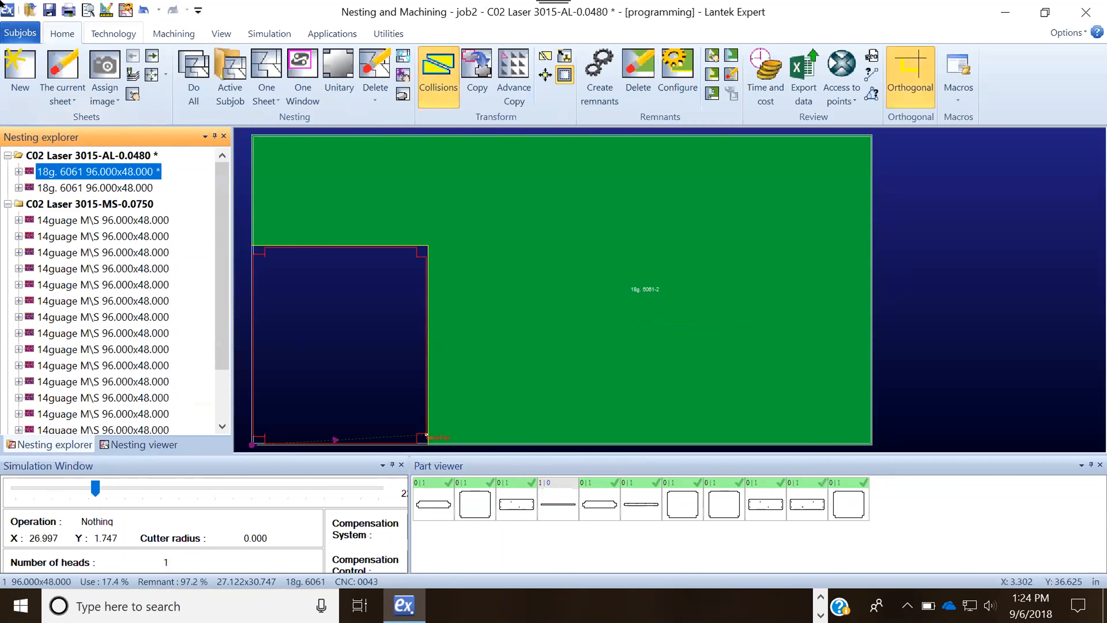
click(370, 258)
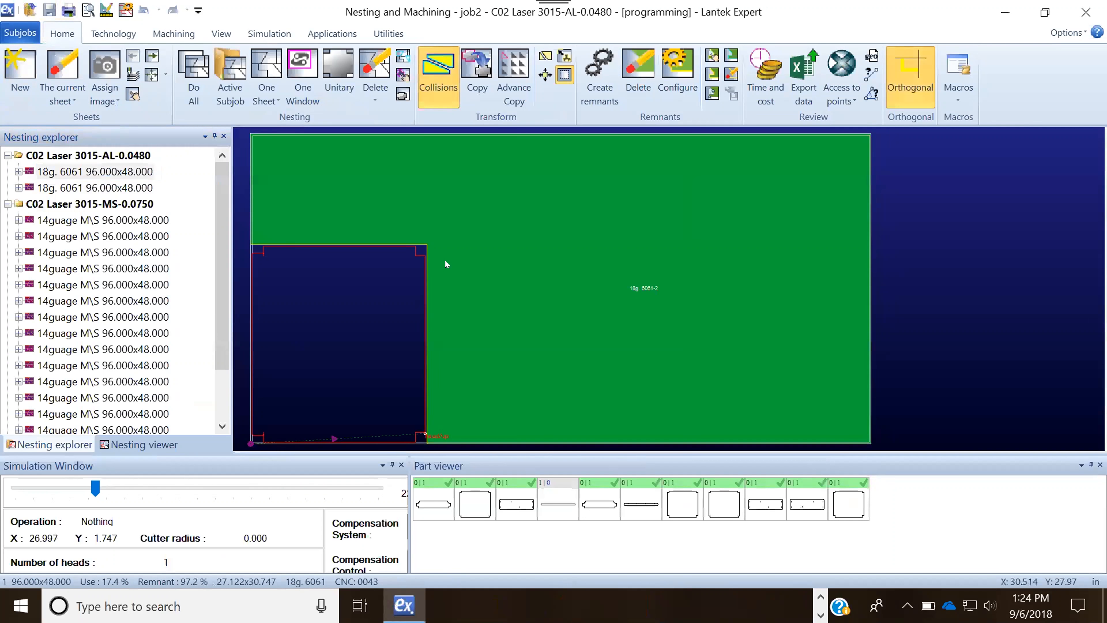
click(20, 61)
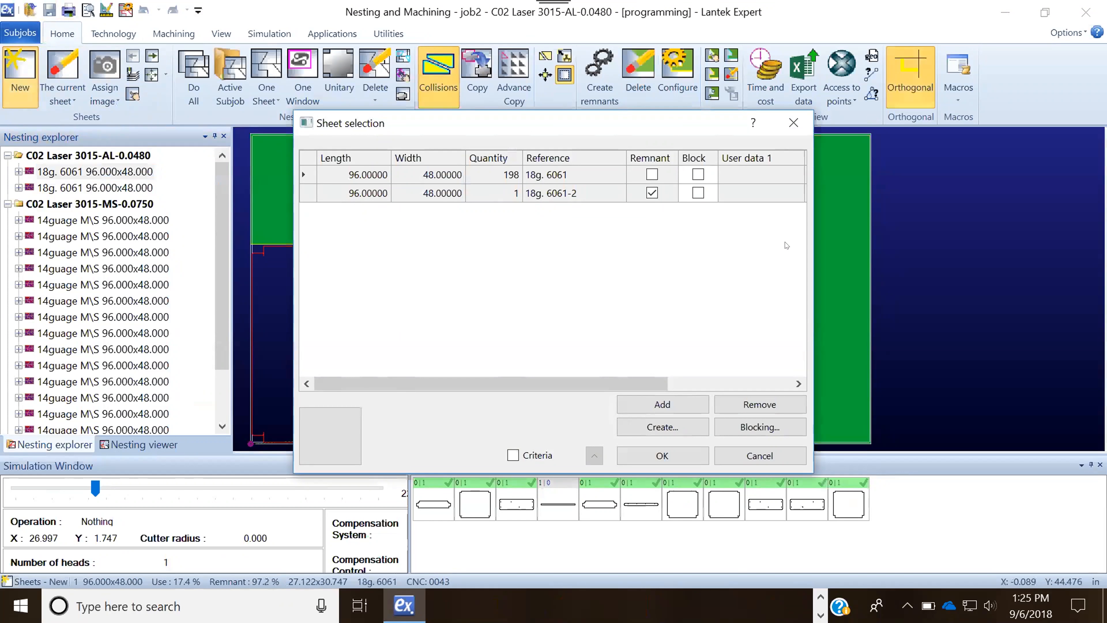
click(793, 123)
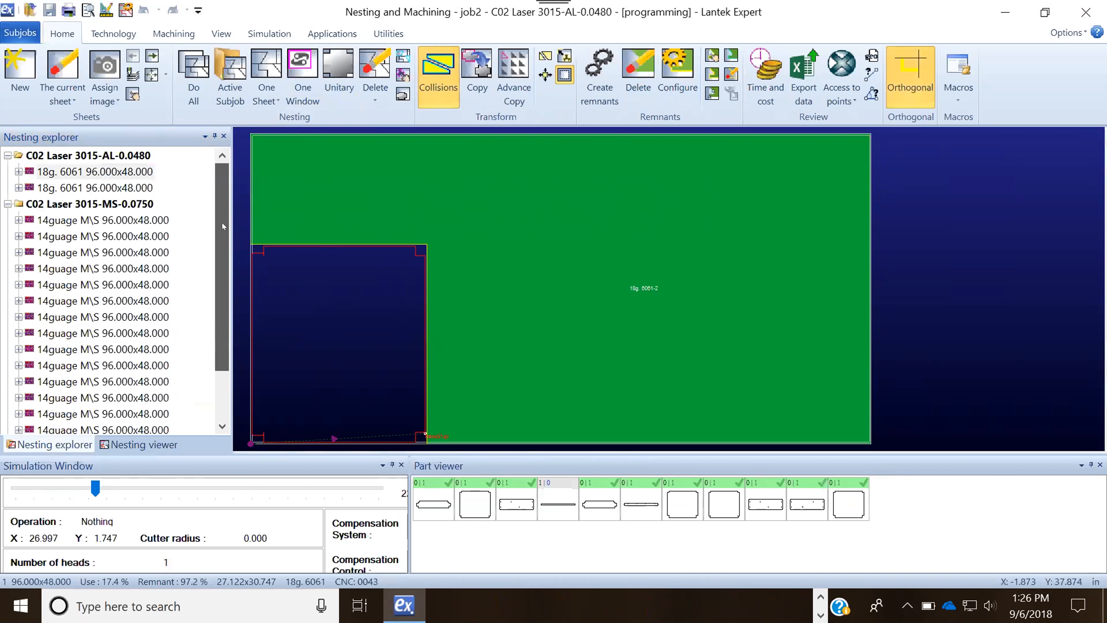
Look over the remaining sheets in the nesting list, close Nesting and Machining, and return to job2's product list
drag(223, 226, 215, 306)
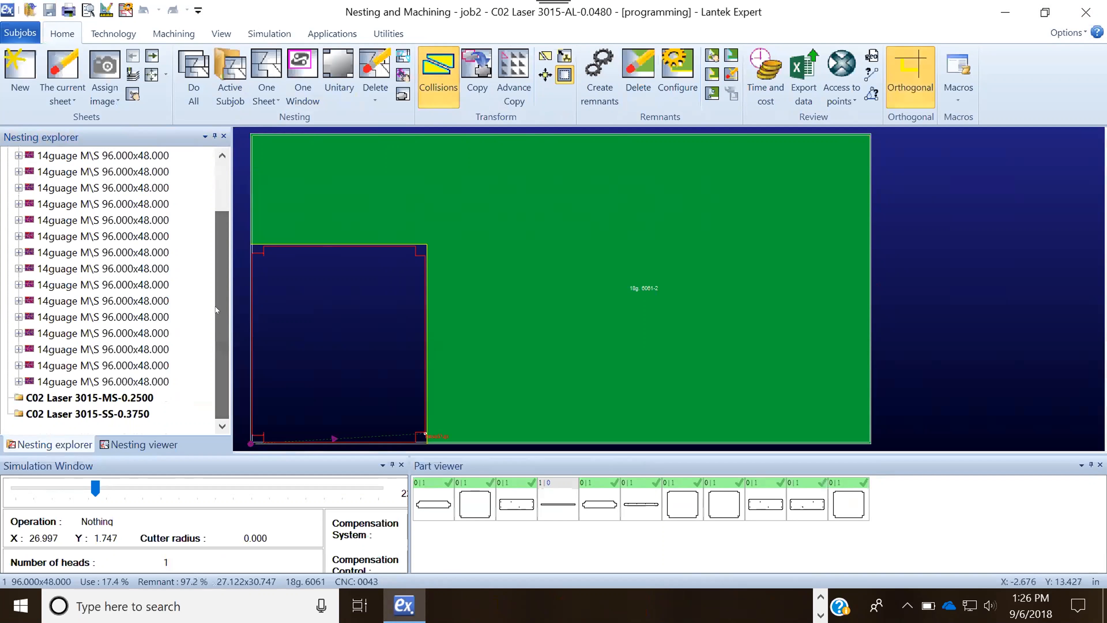
click(1082, 16)
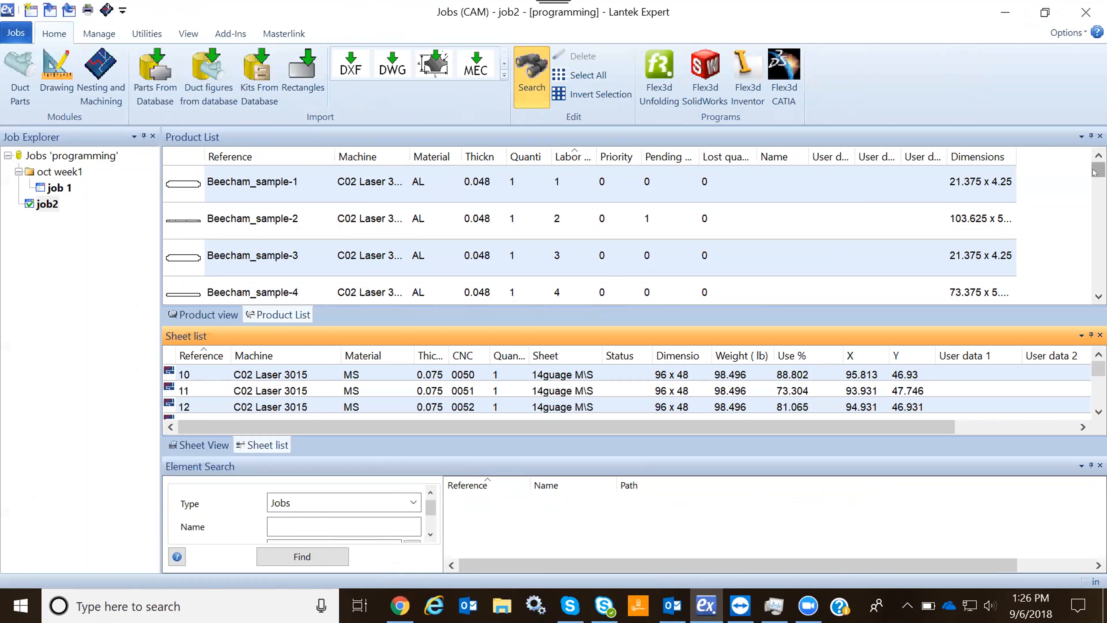
mouse_move(1098, 170)
mouse_down()
mouse_move(1098, 280)
mouse_move(1098, 168)
mouse_up()
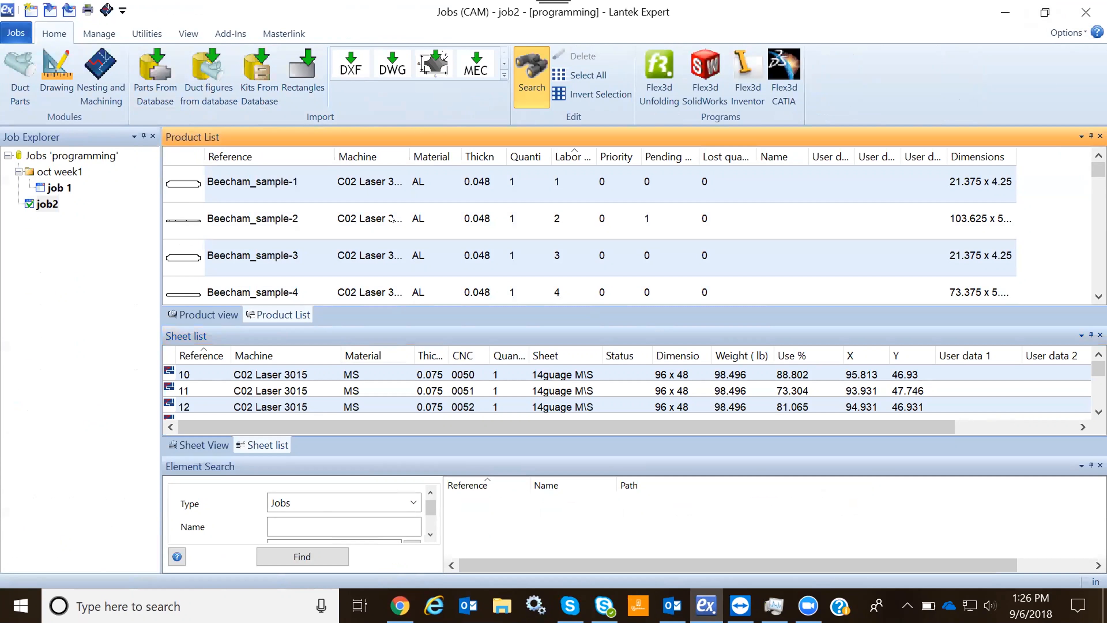
Browse the parts stored in the programming database without importing any into job2
click(160, 71)
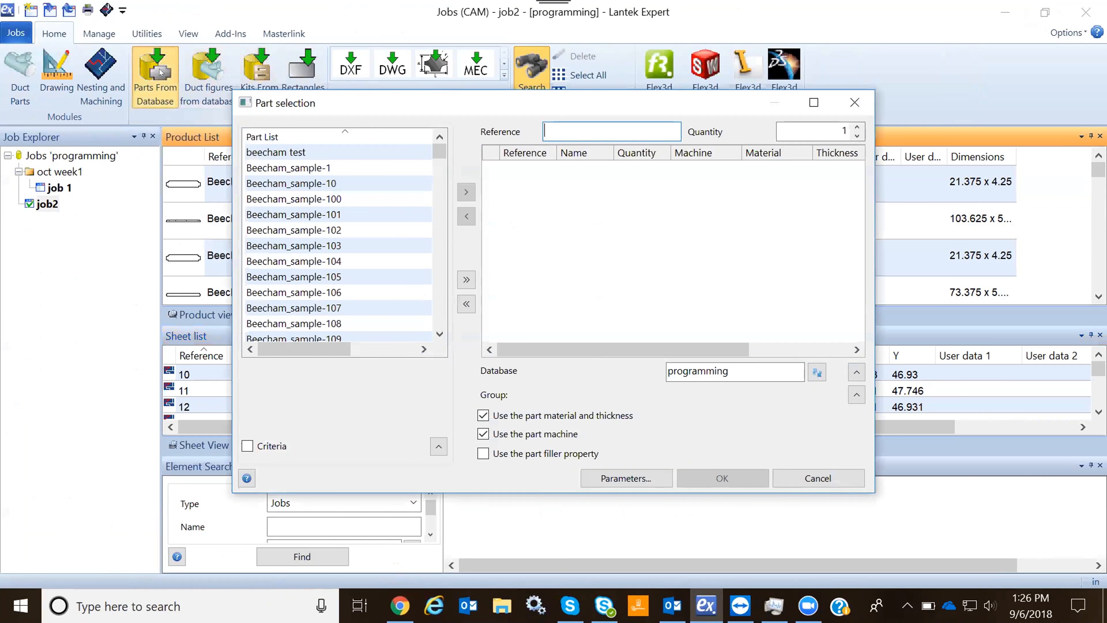
scroll(437, 160, down, 1)
mouse_move(437, 160)
mouse_down()
mouse_move(437, 321)
mouse_move(427, 141)
mouse_up()
click(854, 102)
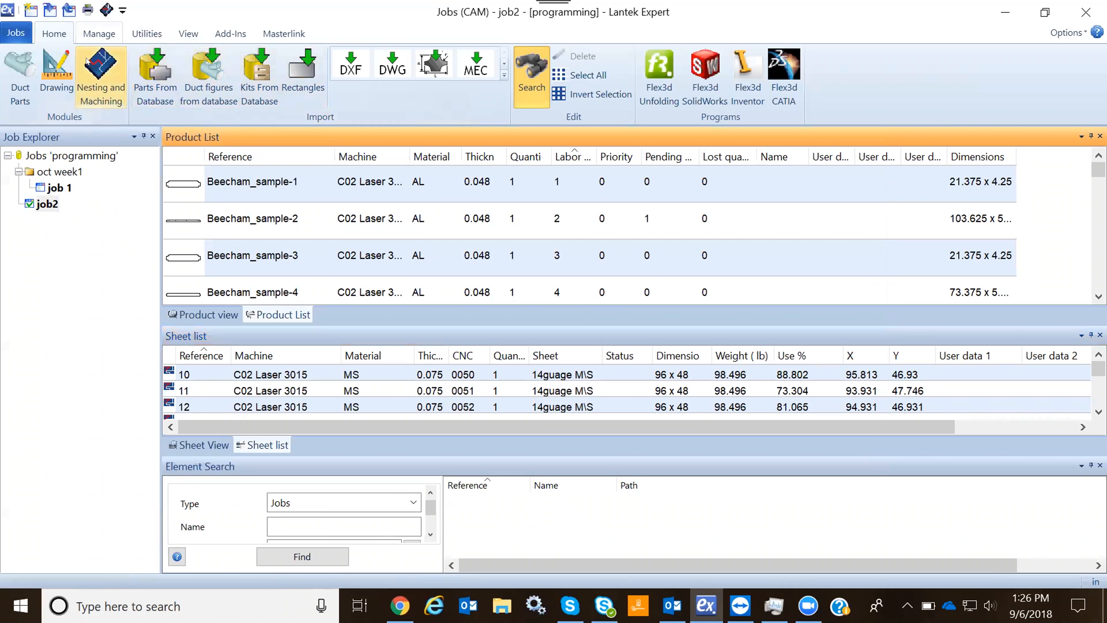
View the machine and system configuration categories of the C02 Laser 3015, and leave without changes
click(99, 34)
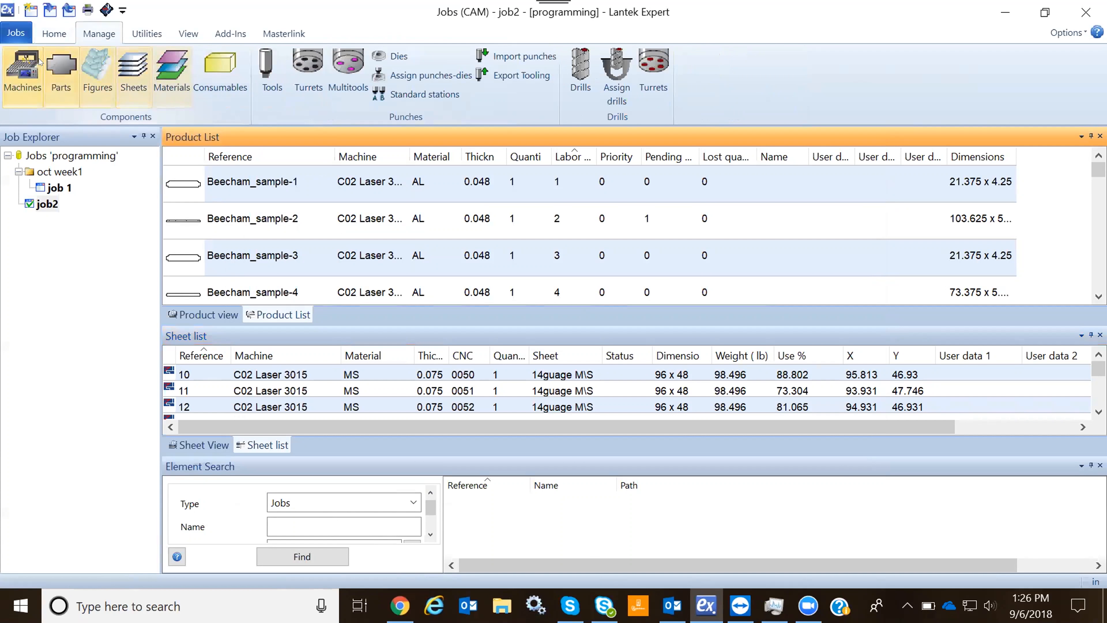
click(22, 70)
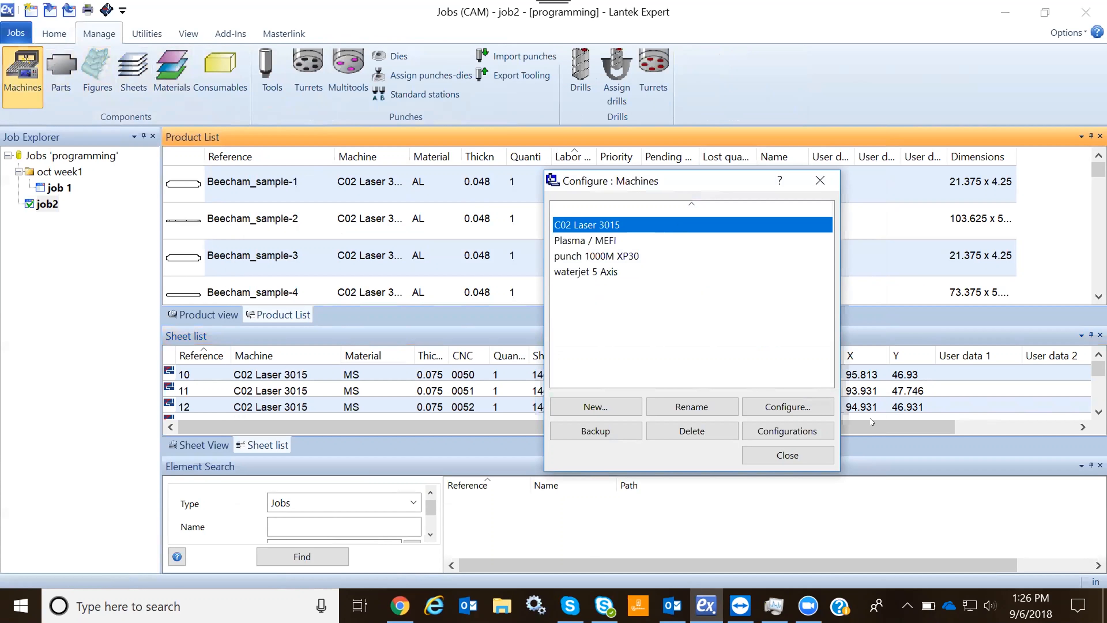
click(787, 406)
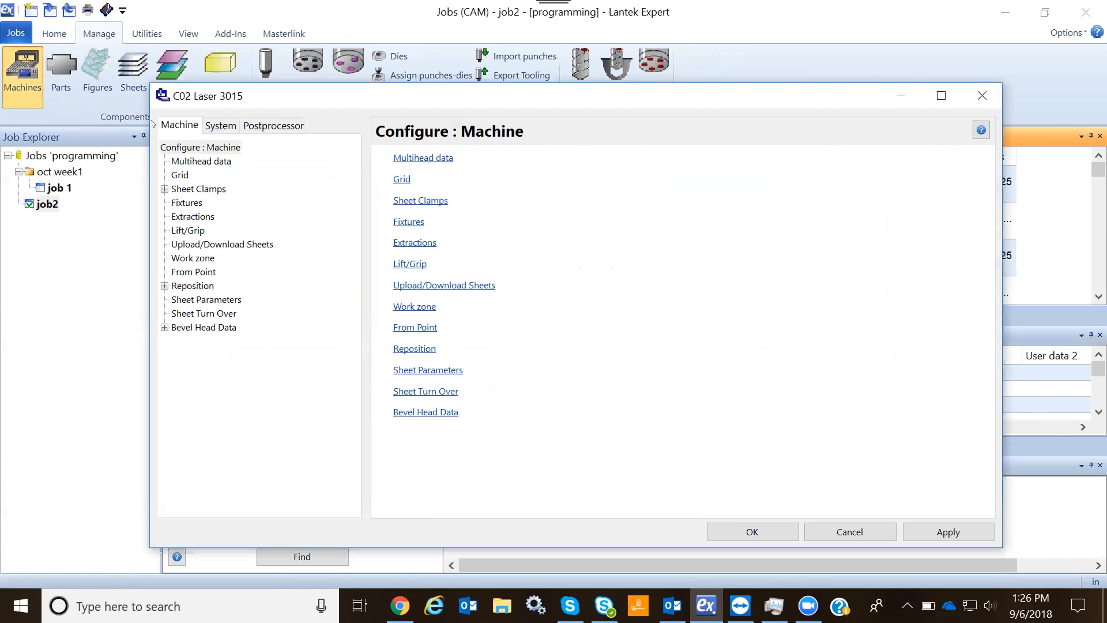
click(218, 127)
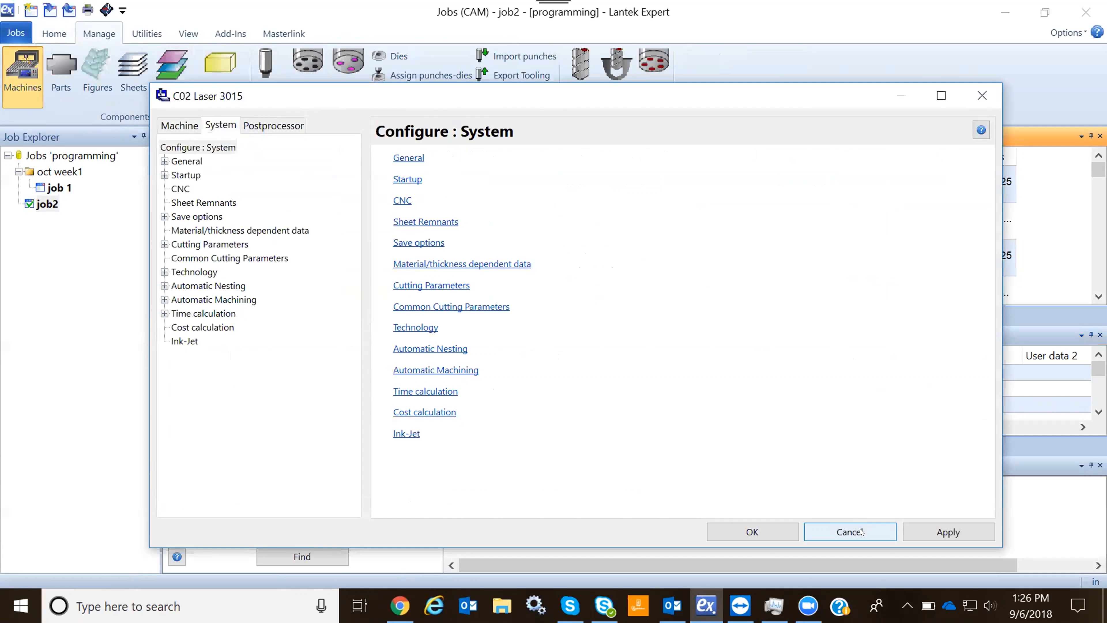
click(876, 527)
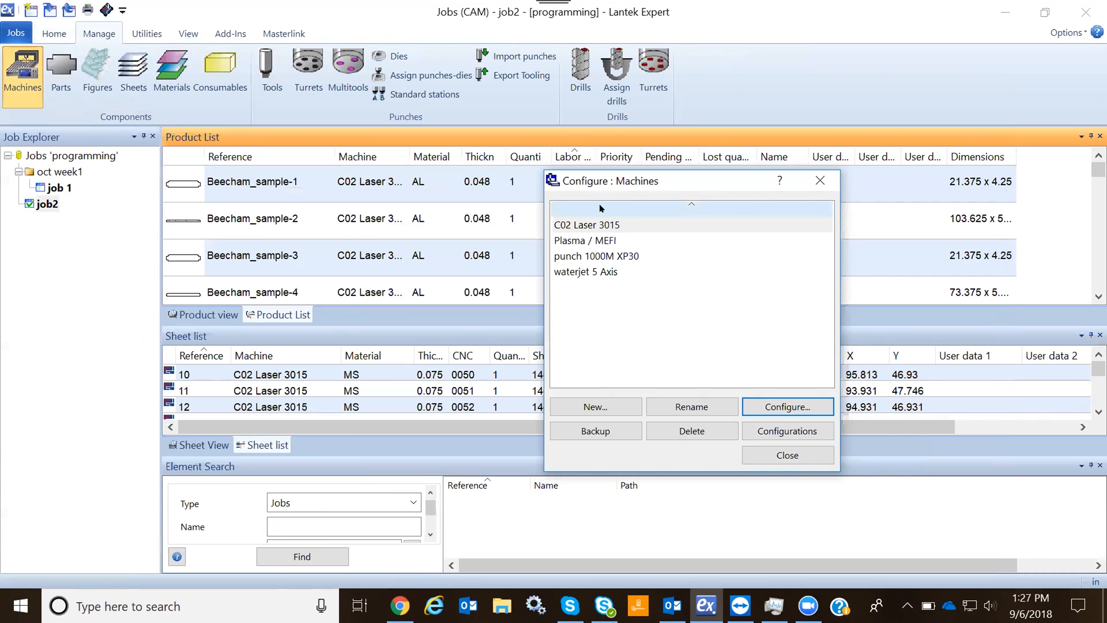
Open the material/thickness dependent data of the C02 Laser 3015 and select the MS row with thickness 0.490
click(605, 225)
click(787, 406)
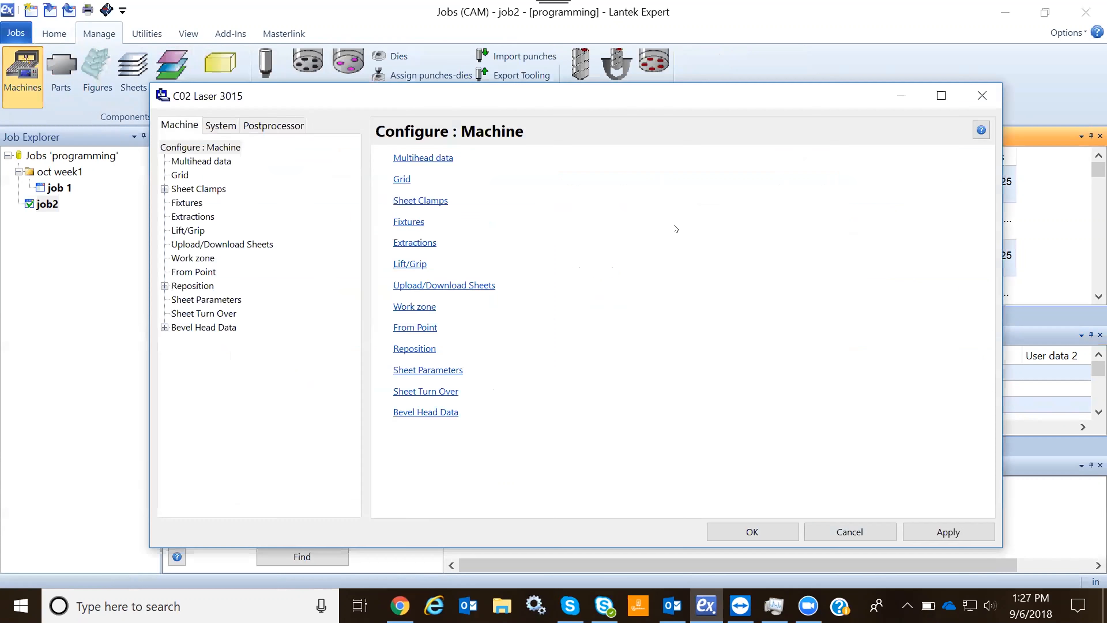
click(222, 125)
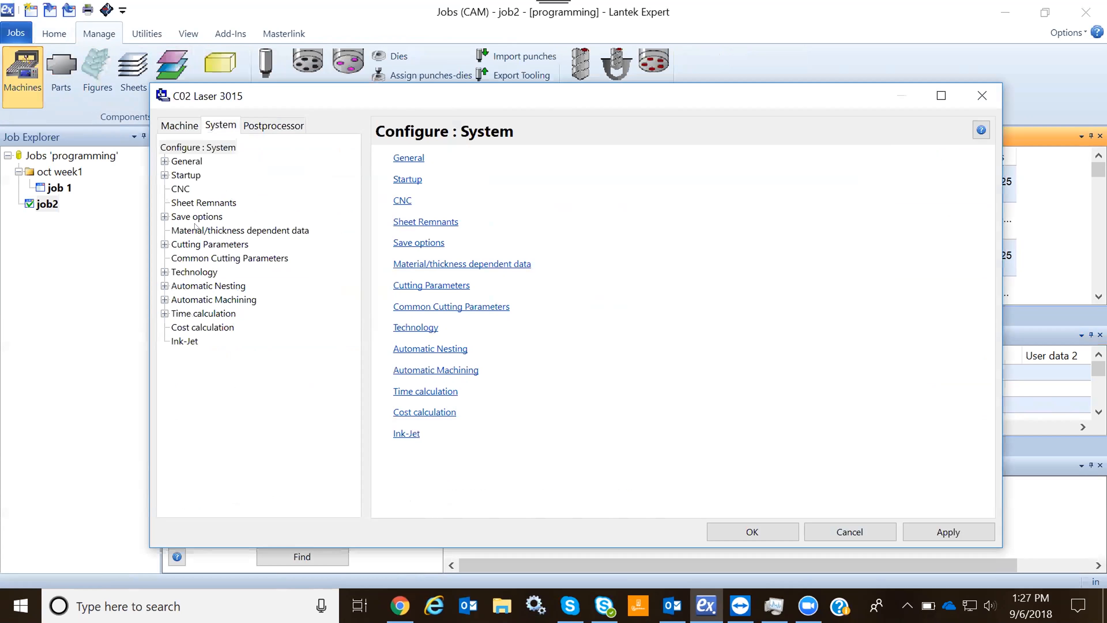
click(196, 230)
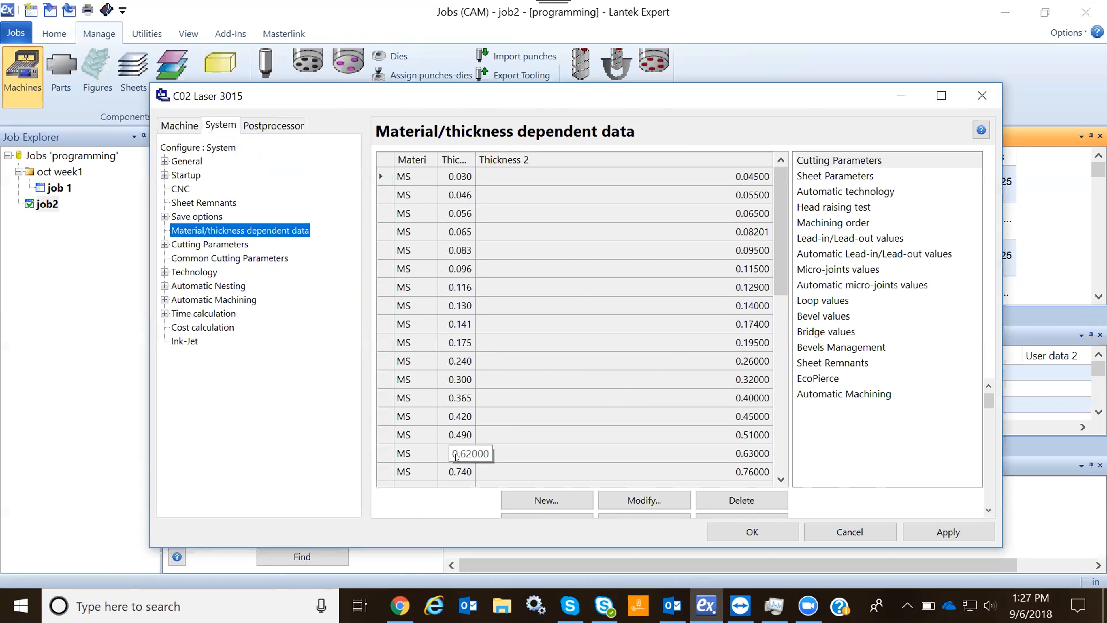
click(374, 436)
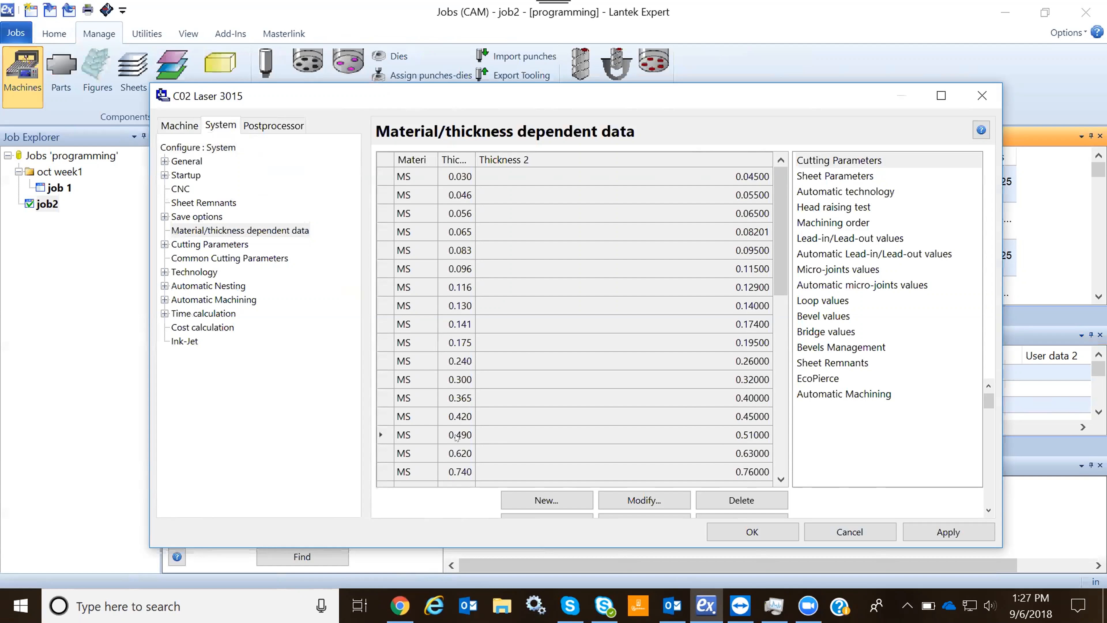
Review the automatic lead-in/lead-out values for the selected MS thickness range, and close them without changes
click(826, 254)
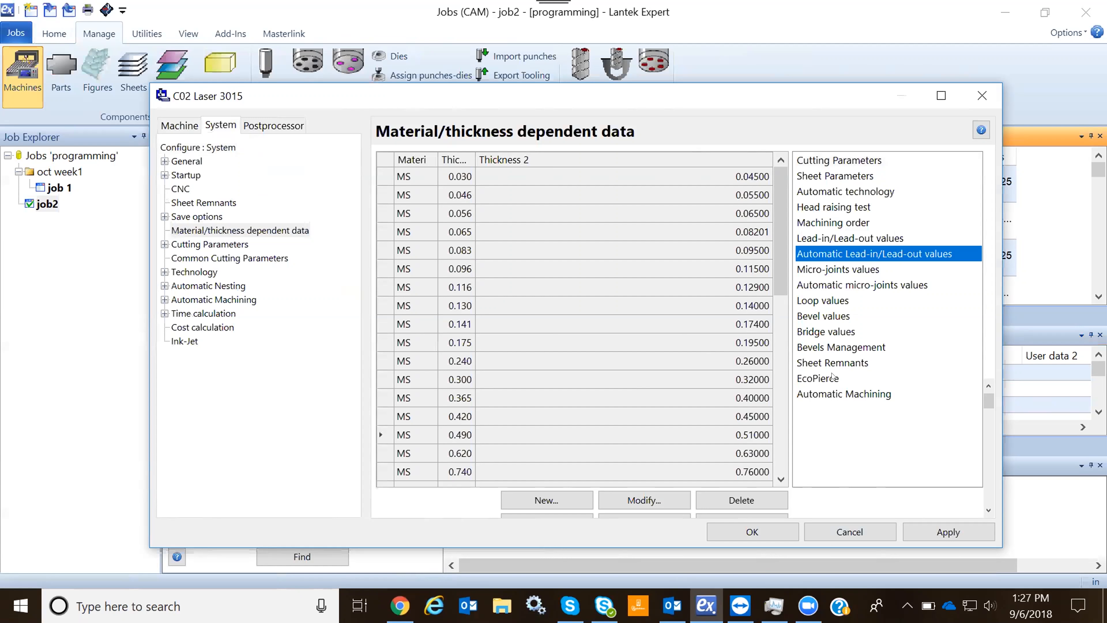
double_click(843, 253)
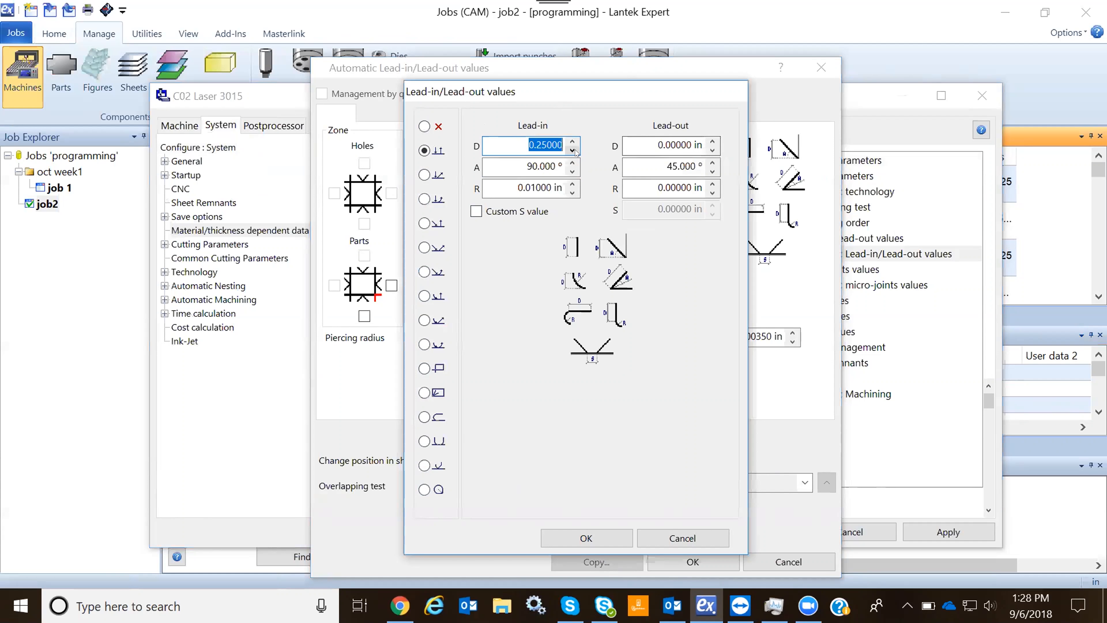
click(696, 540)
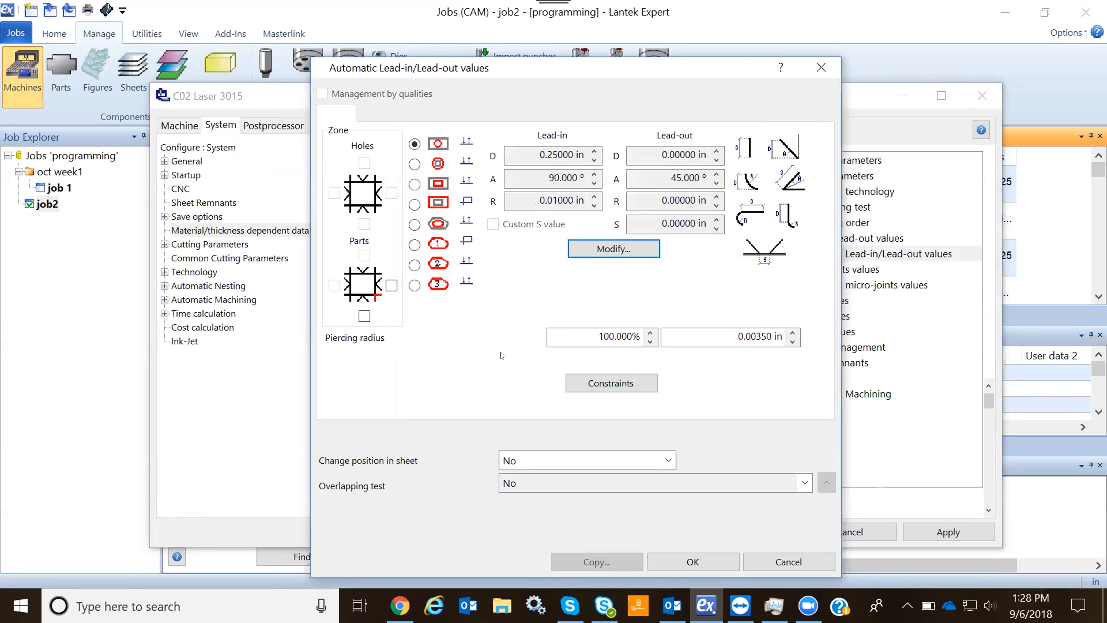
click(825, 74)
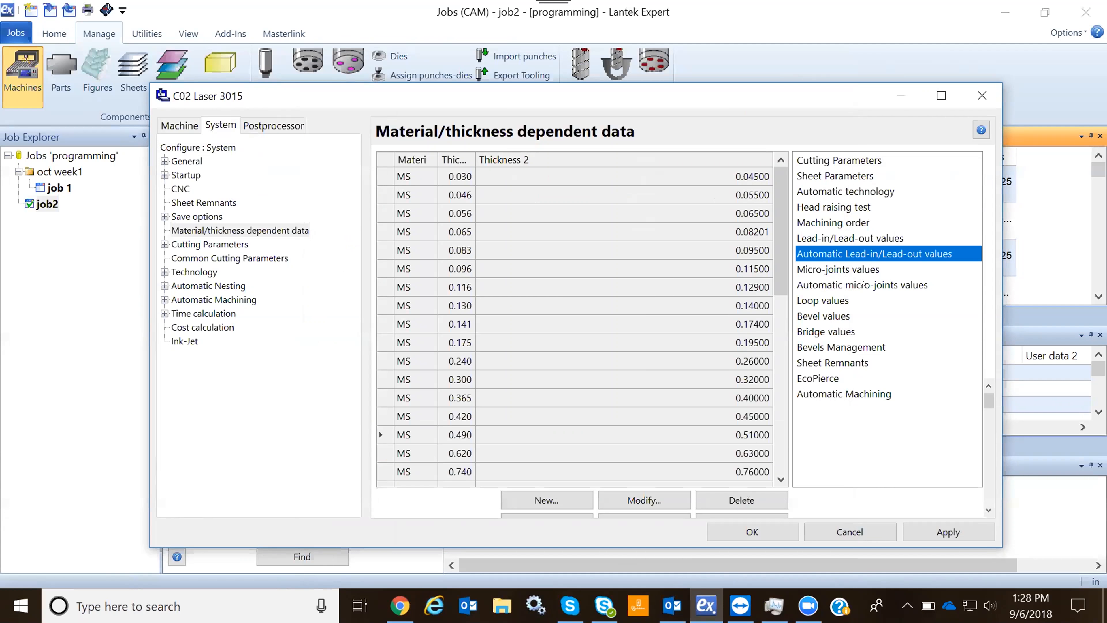
Review the automatic technology settings for the selected MS thickness, including the contour types available for the first radius range
double_click(824, 193)
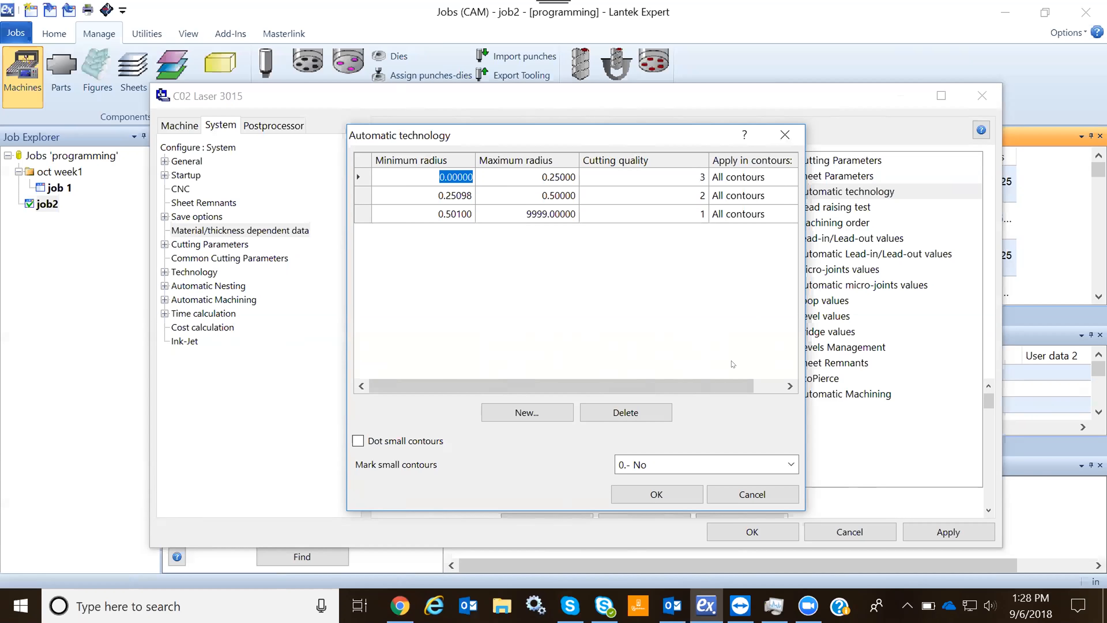
drag(734, 385, 789, 384)
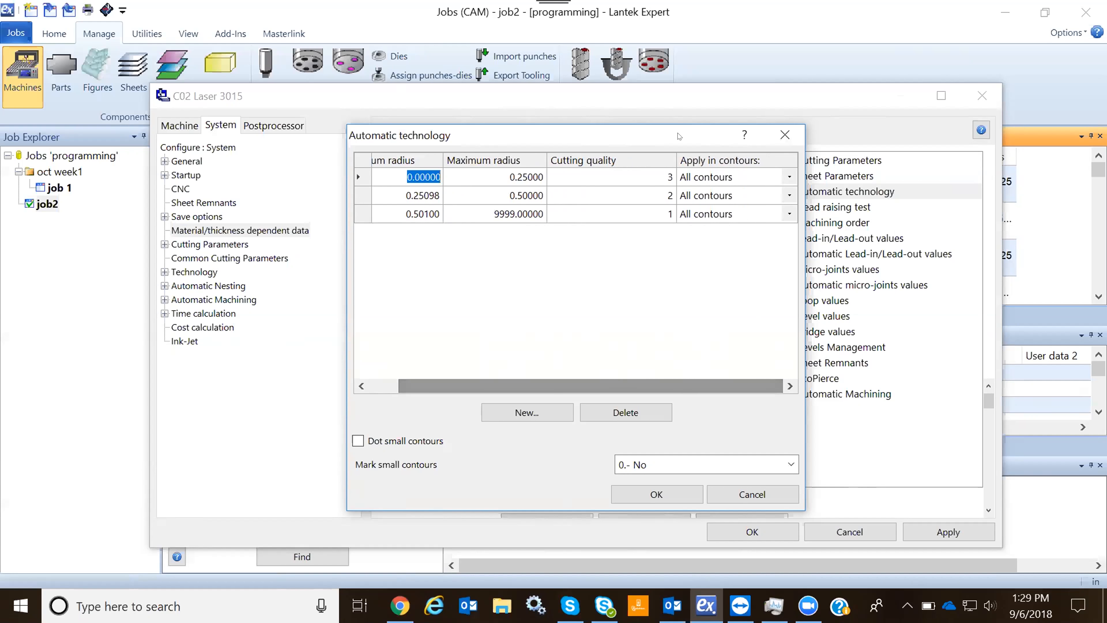
click(788, 175)
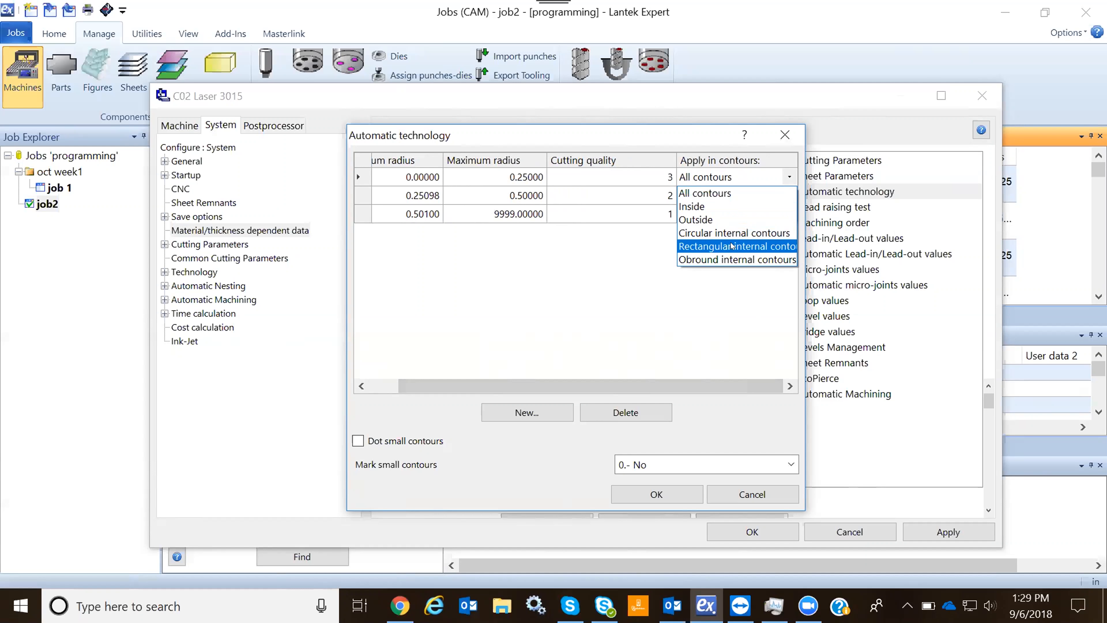
click(556, 300)
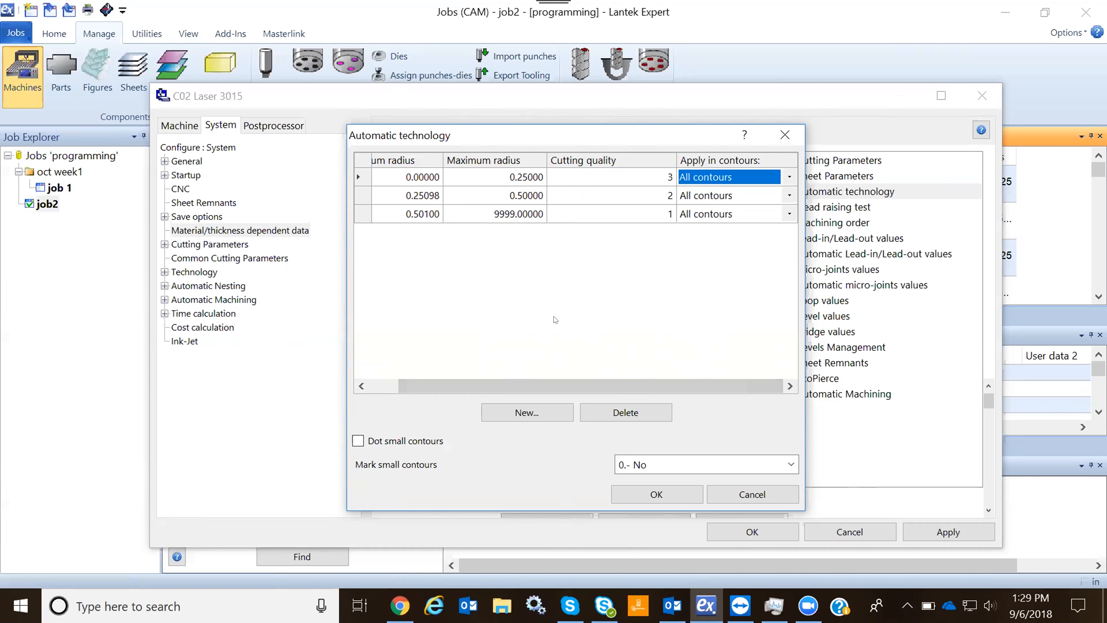
Leave the automatic technology settings, review the Sheet Parameters for the selected MS thickness, and close them without changes
click(752, 494)
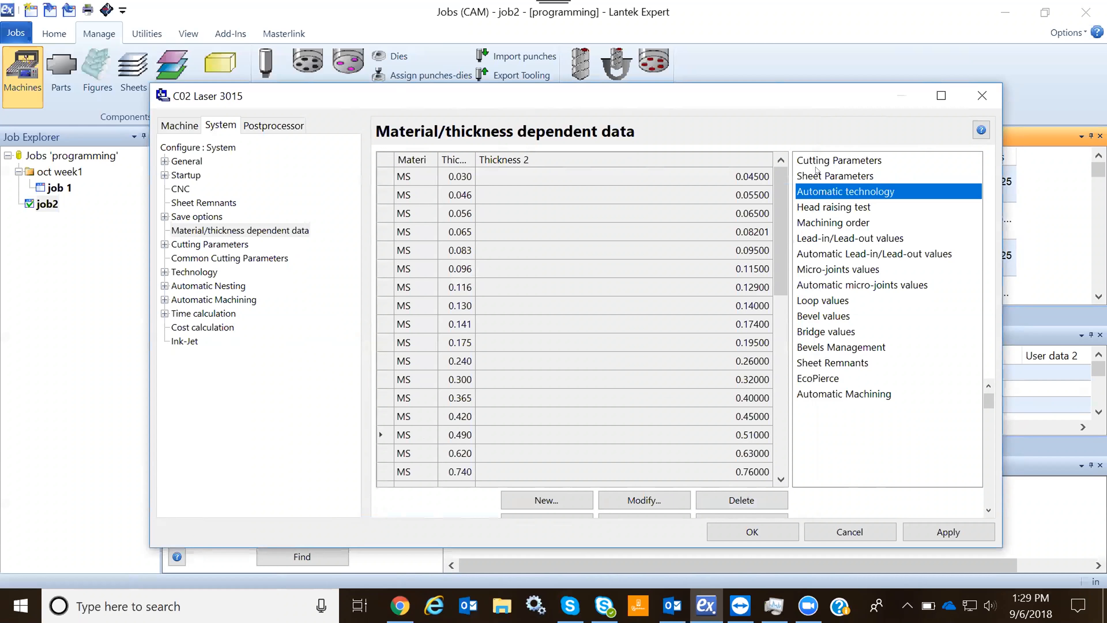
click(834, 177)
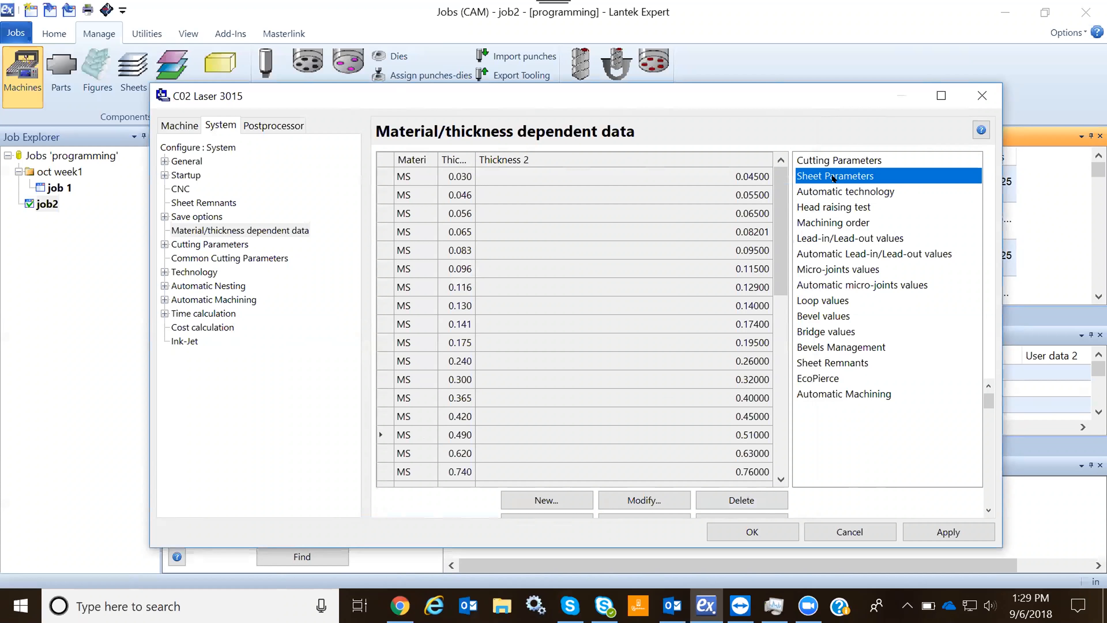
double_click(834, 177)
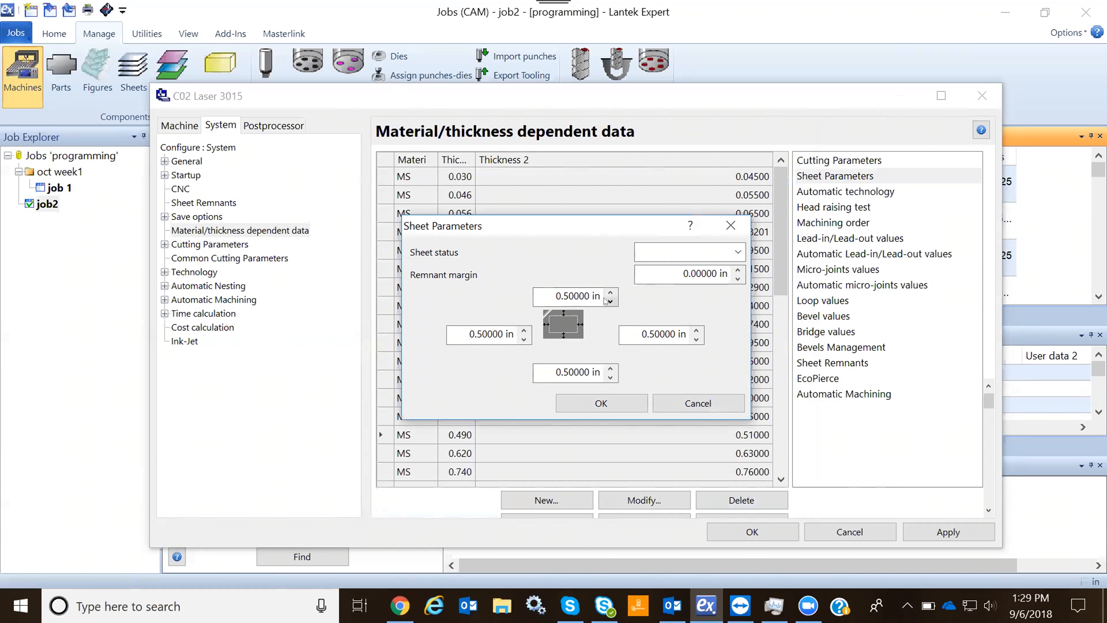
click(697, 402)
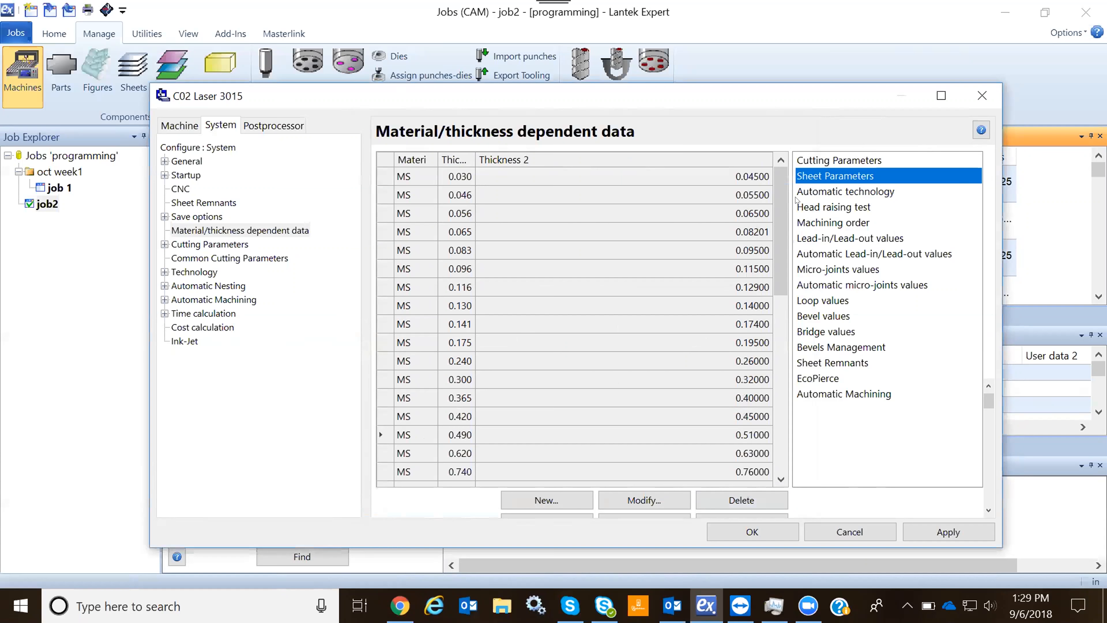
Review the head raising test options offered under management by material/thickness, and close them without saving
click(833, 208)
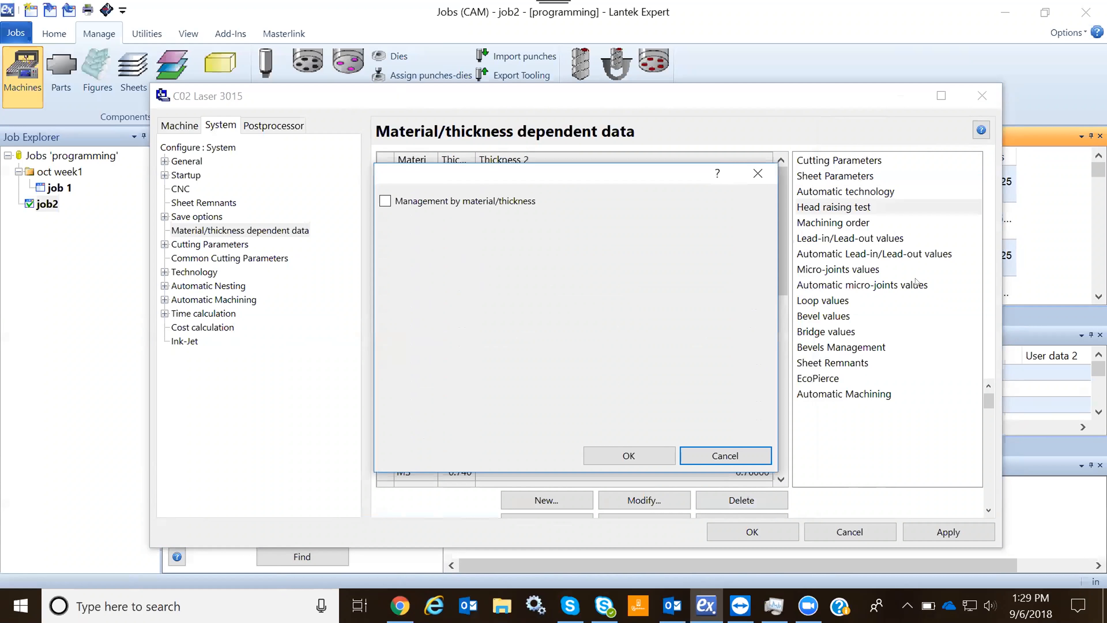
click(385, 200)
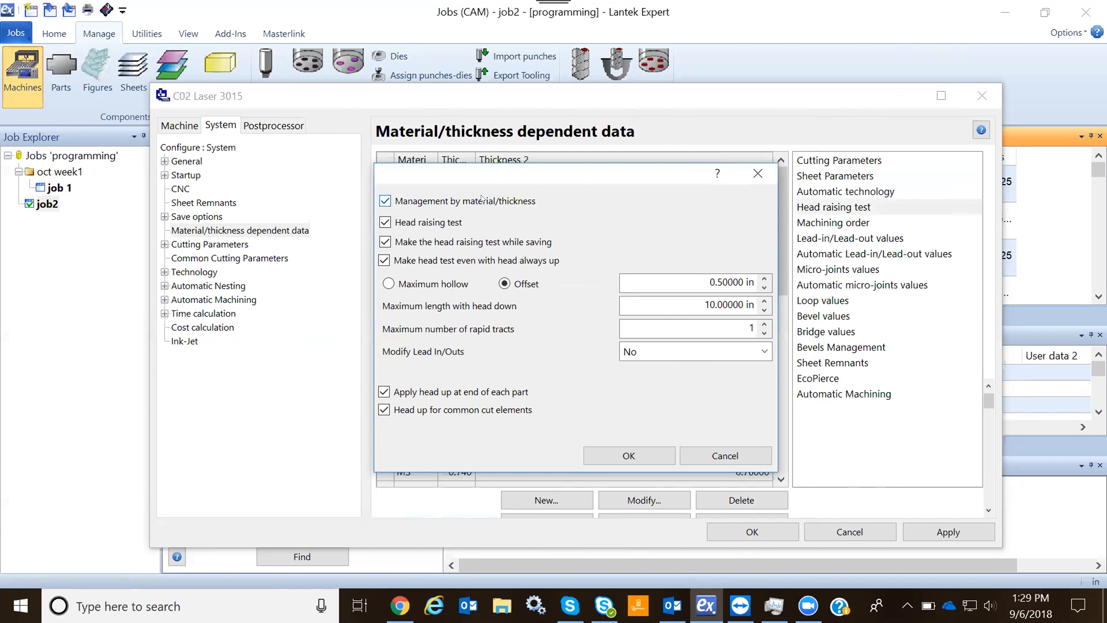
click(758, 176)
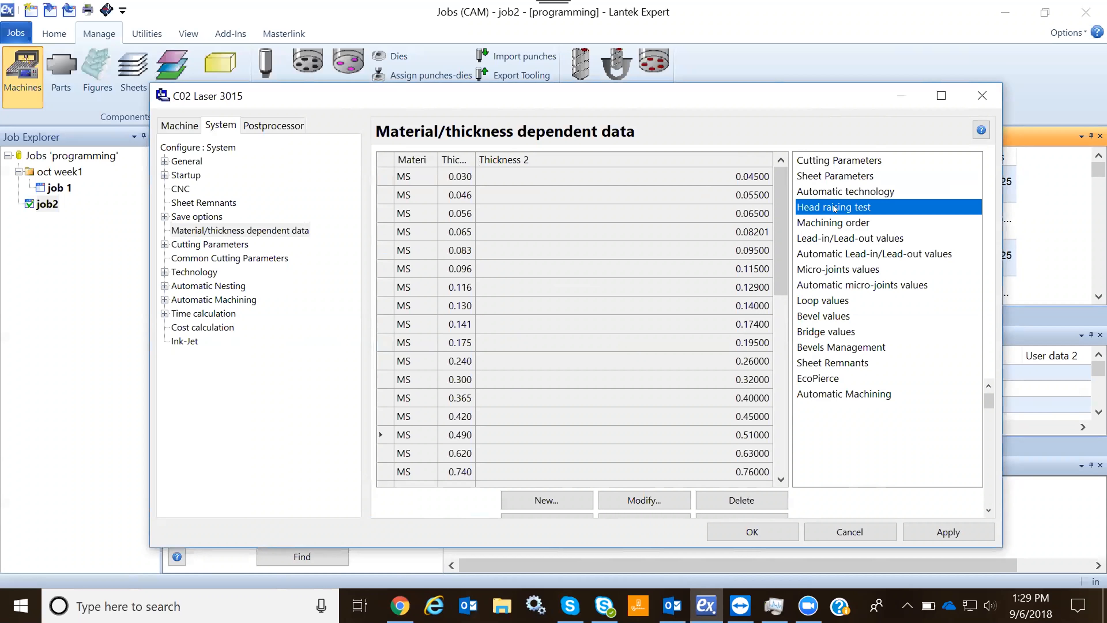
Review the machining order settings and the available order types for the selected MS thickness, keeping By parts
click(833, 224)
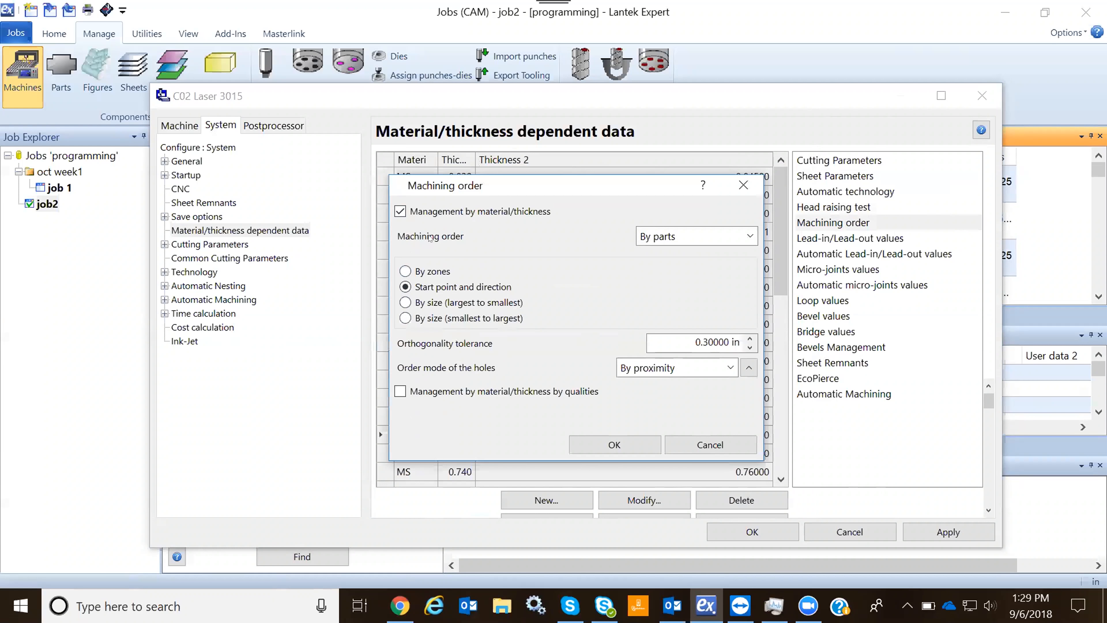
click(750, 236)
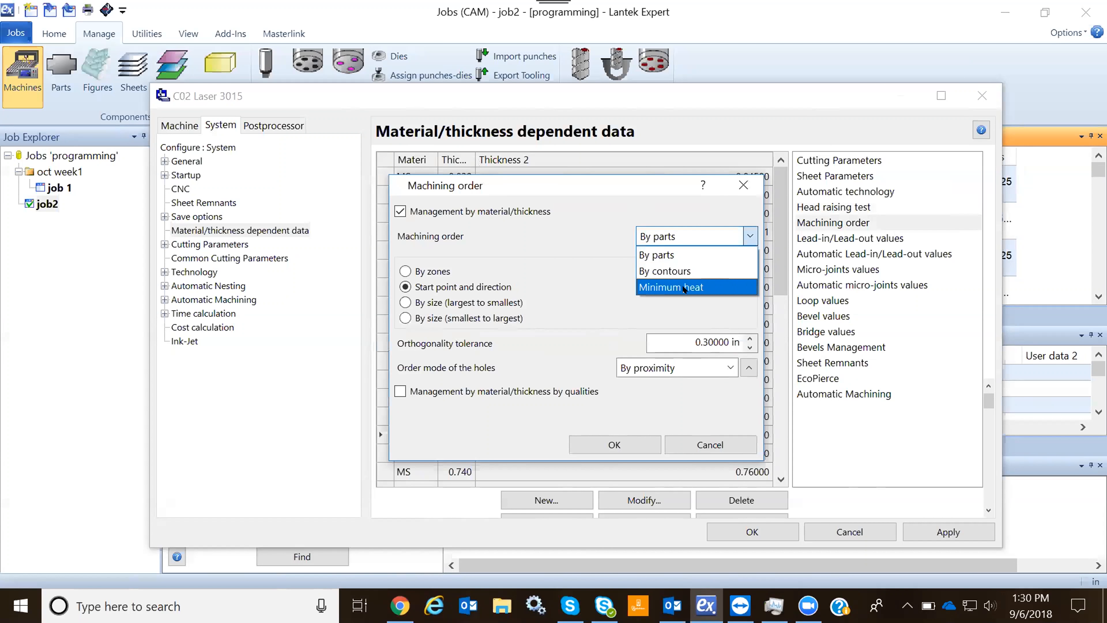
click(729, 438)
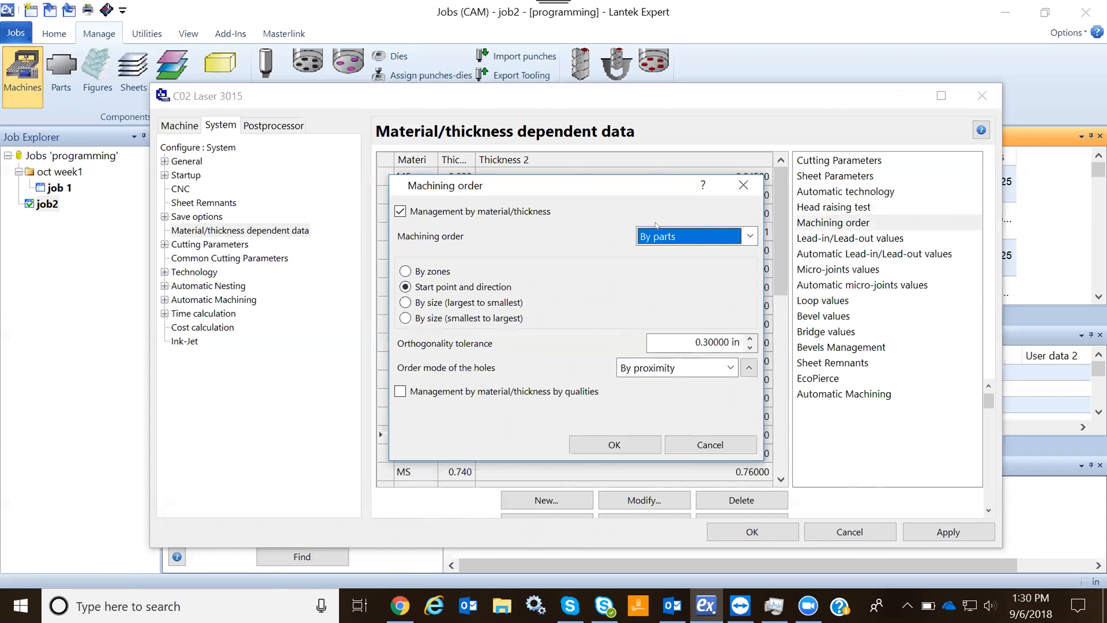
click(637, 437)
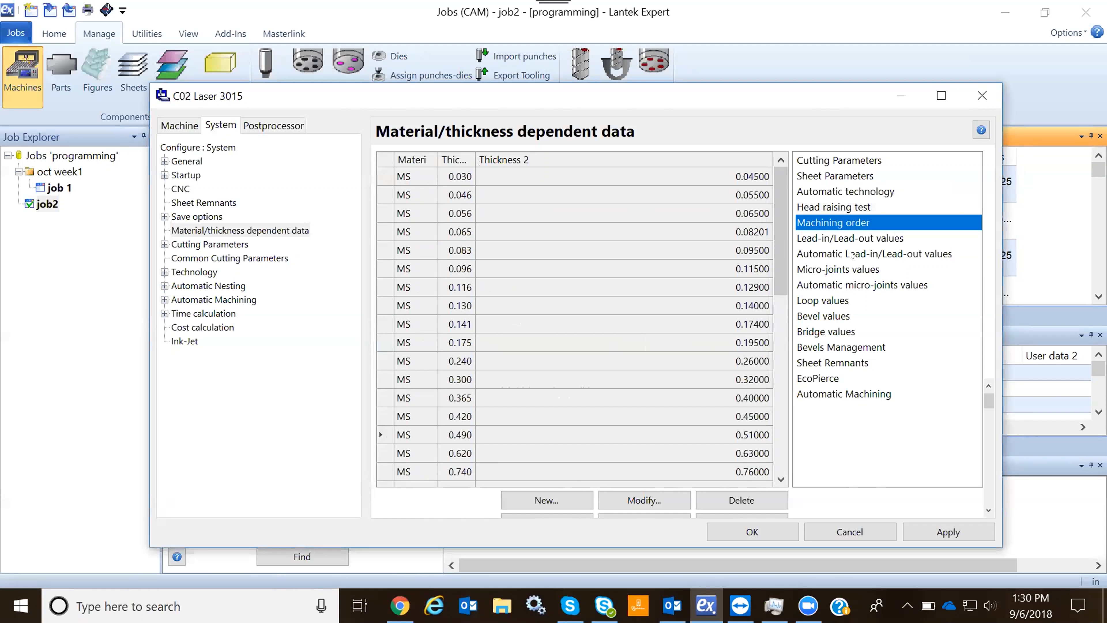
Close the machine configuration and open MS 0.075 sheet 10 of job2 for nesting and machining
click(981, 95)
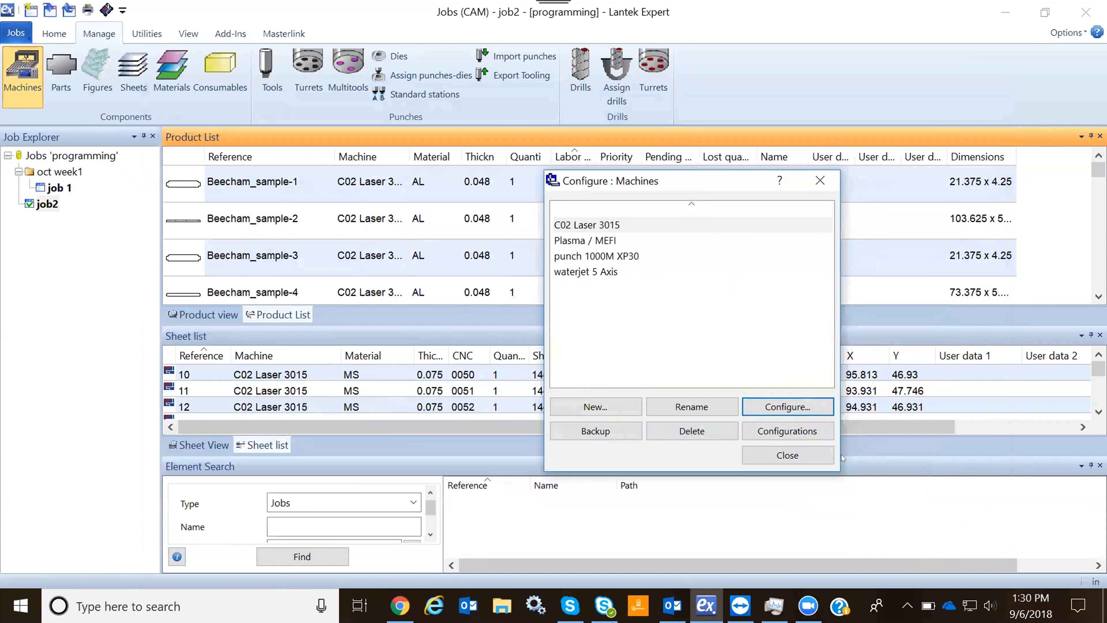
click(787, 455)
right_click(403, 375)
click(438, 386)
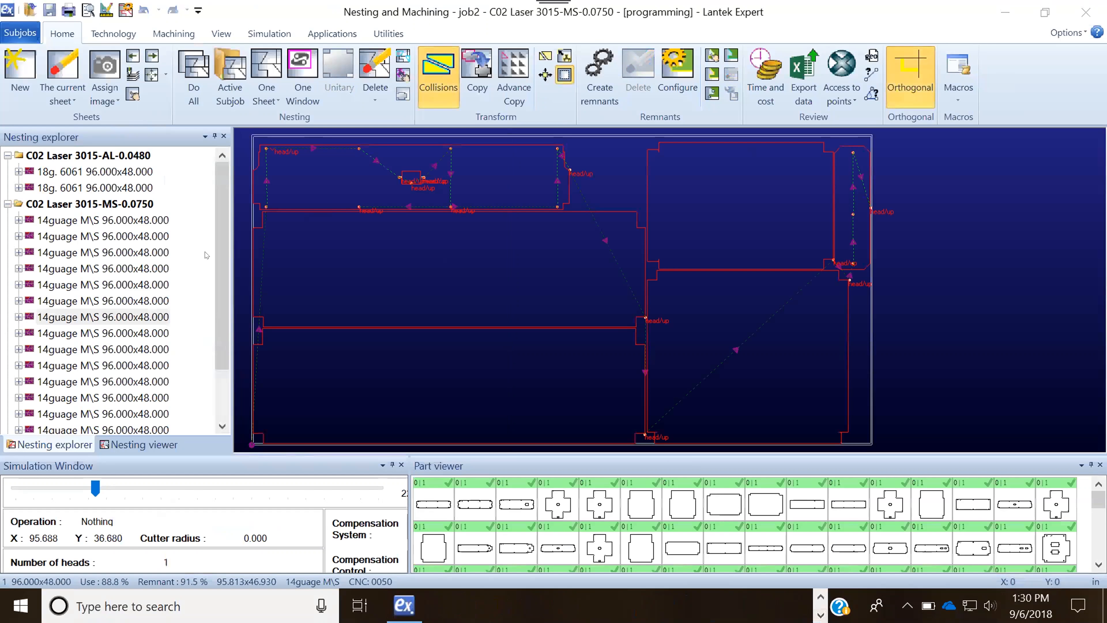
Select the C02 Laser 3015-MS-0.0750 subjob, look at the automatic sheet framework cutting options, and close them without cutting
click(176, 33)
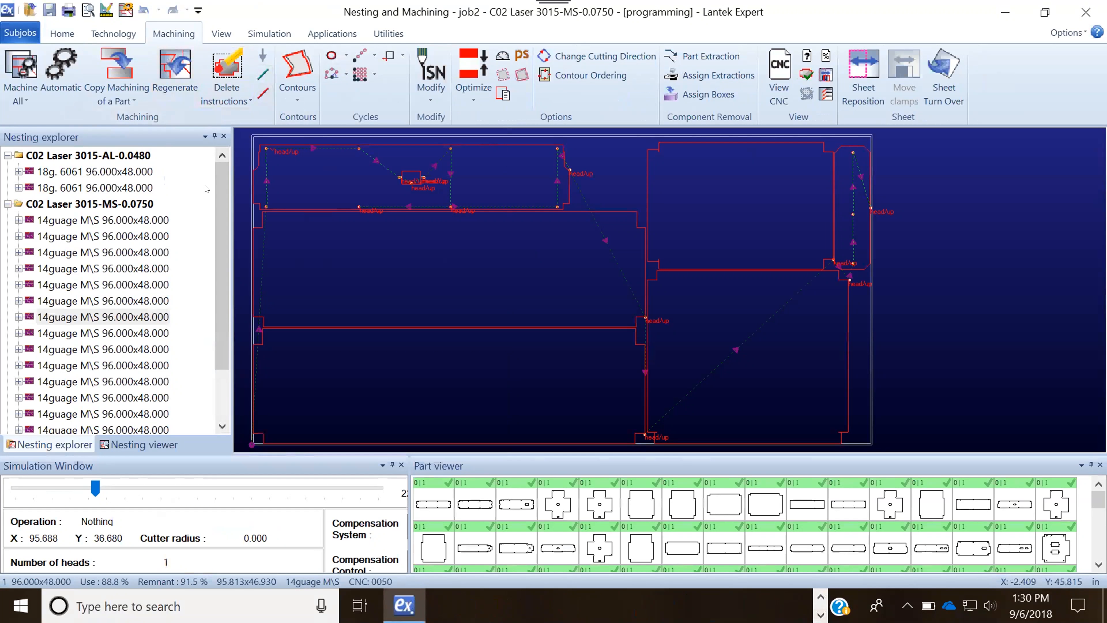
drag(222, 187, 231, 316)
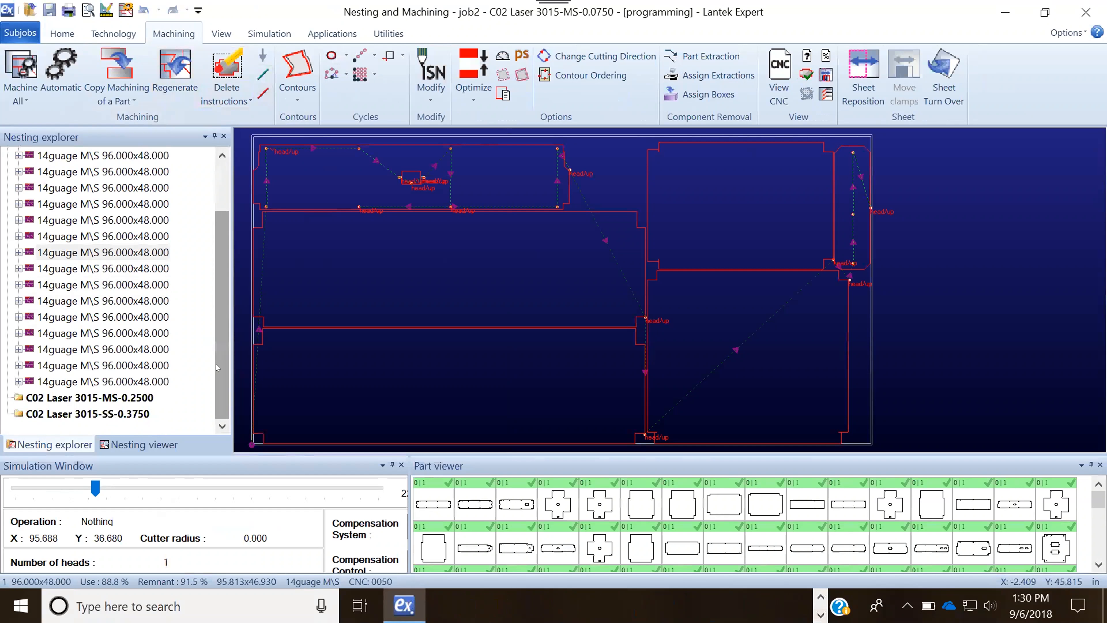
drag(215, 364, 234, 259)
click(122, 200)
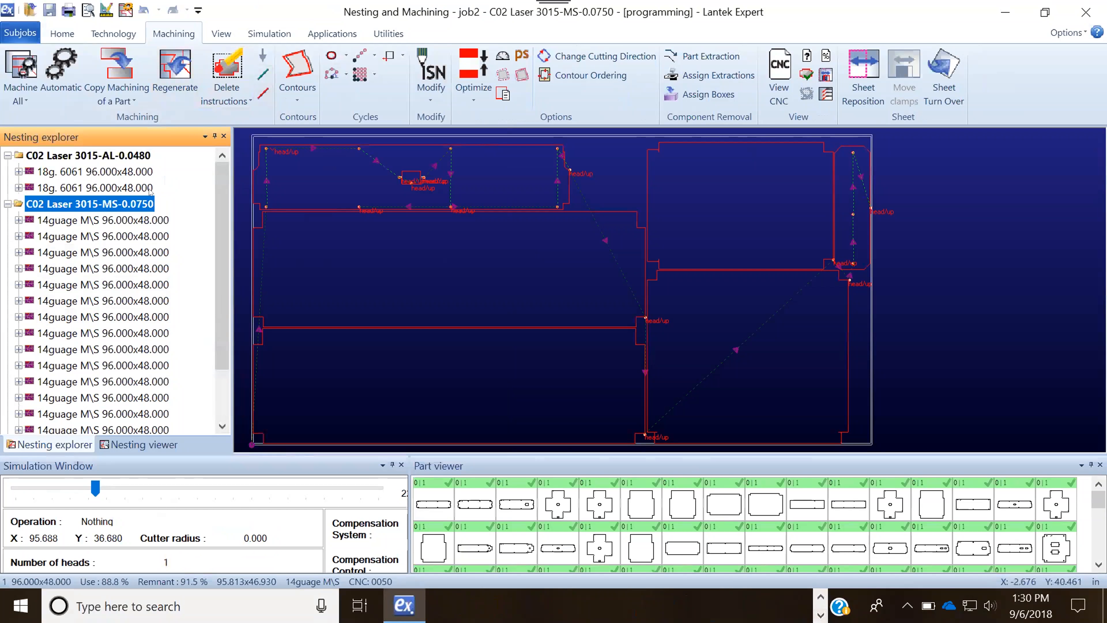
click(298, 92)
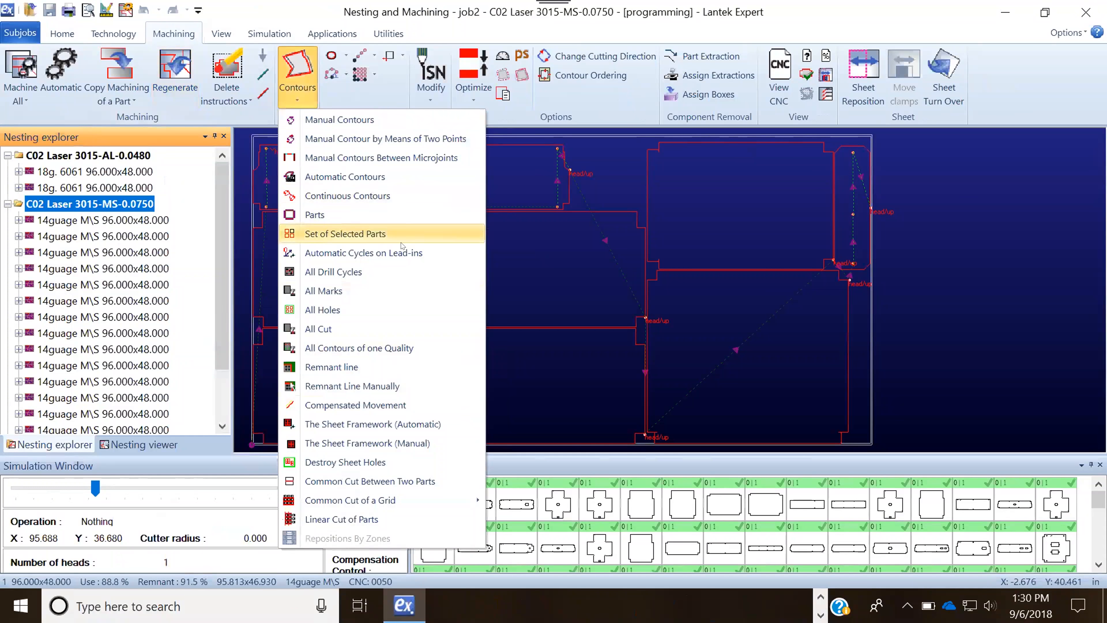
click(342, 425)
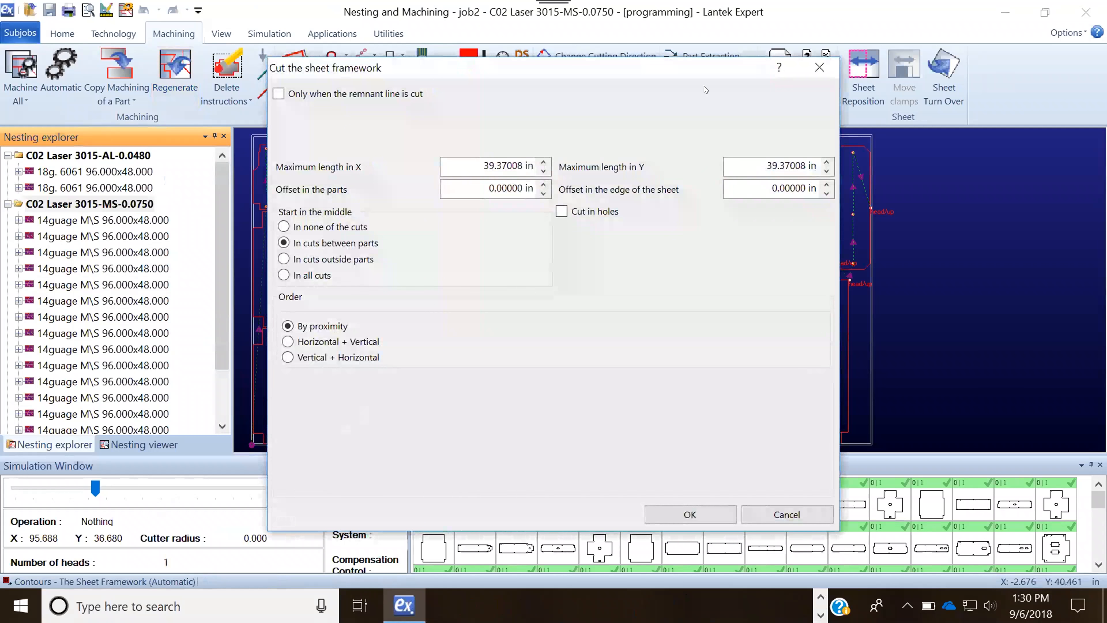
click(819, 67)
Add a manual vertical sheet framework cut at X about 18.56 in, with 0.025 in part and edge offsets, starting in the middle in all cuts
click(297, 74)
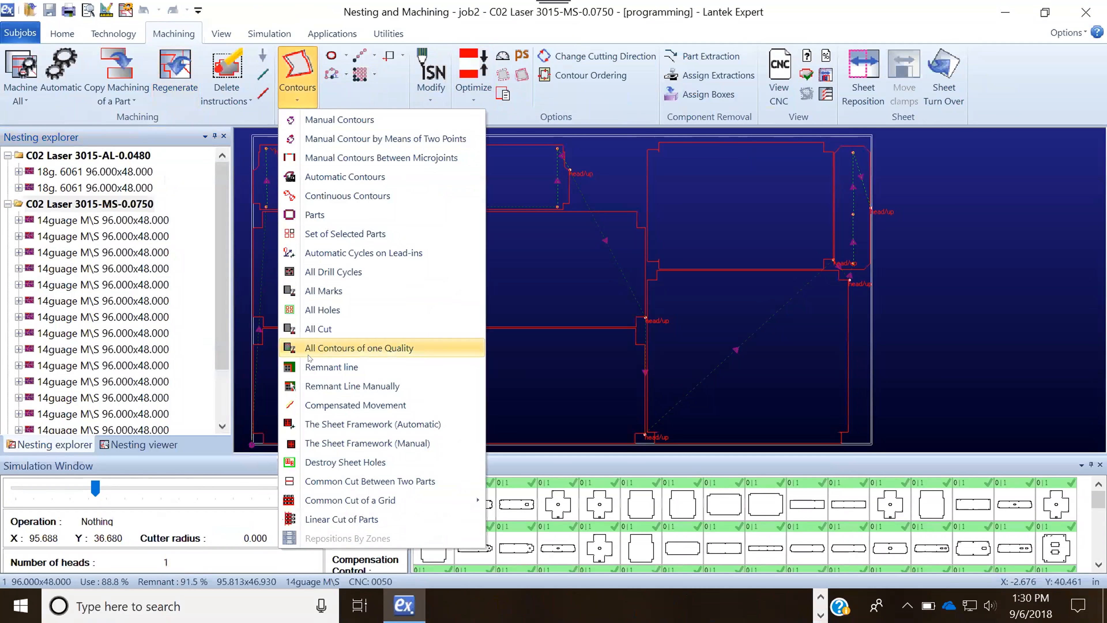
click(314, 442)
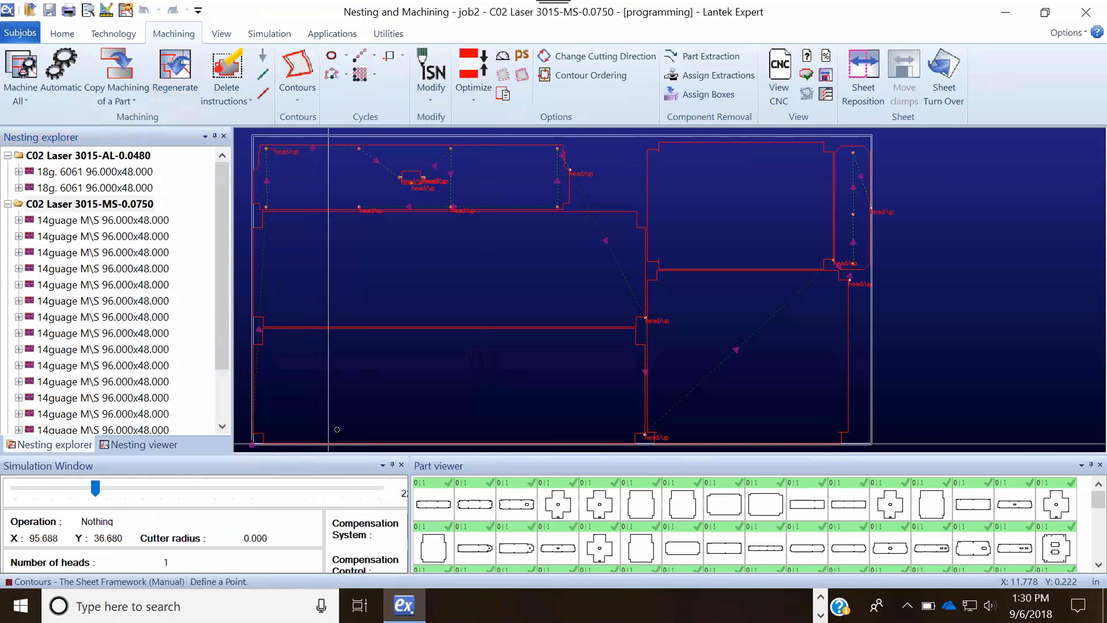
click(371, 135)
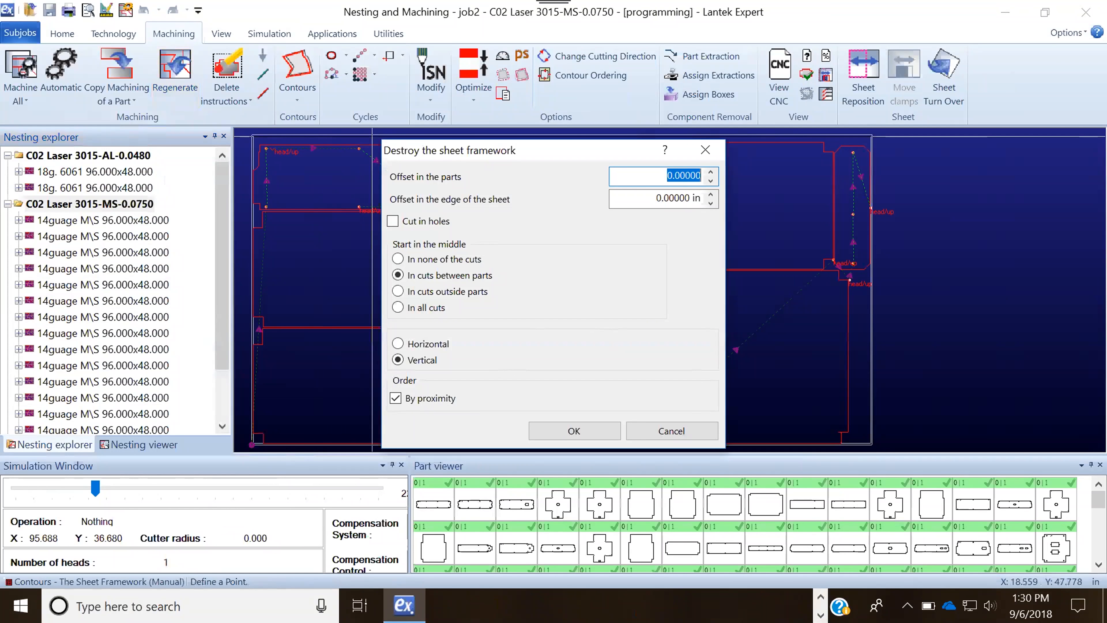
text(.025)
key(Tab)
text(.025)
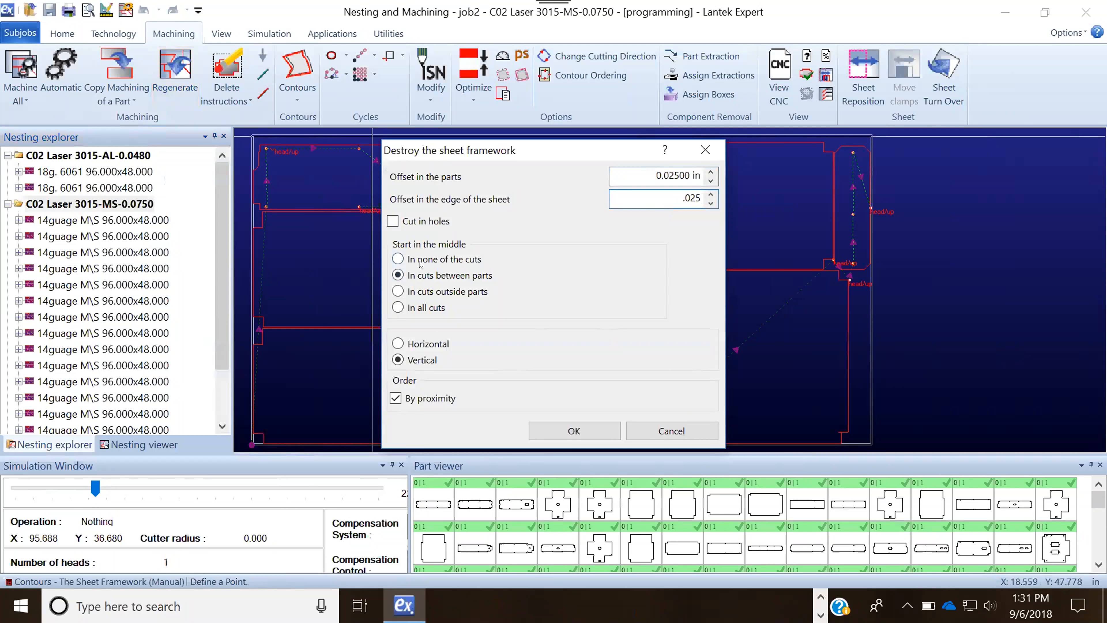
click(398, 307)
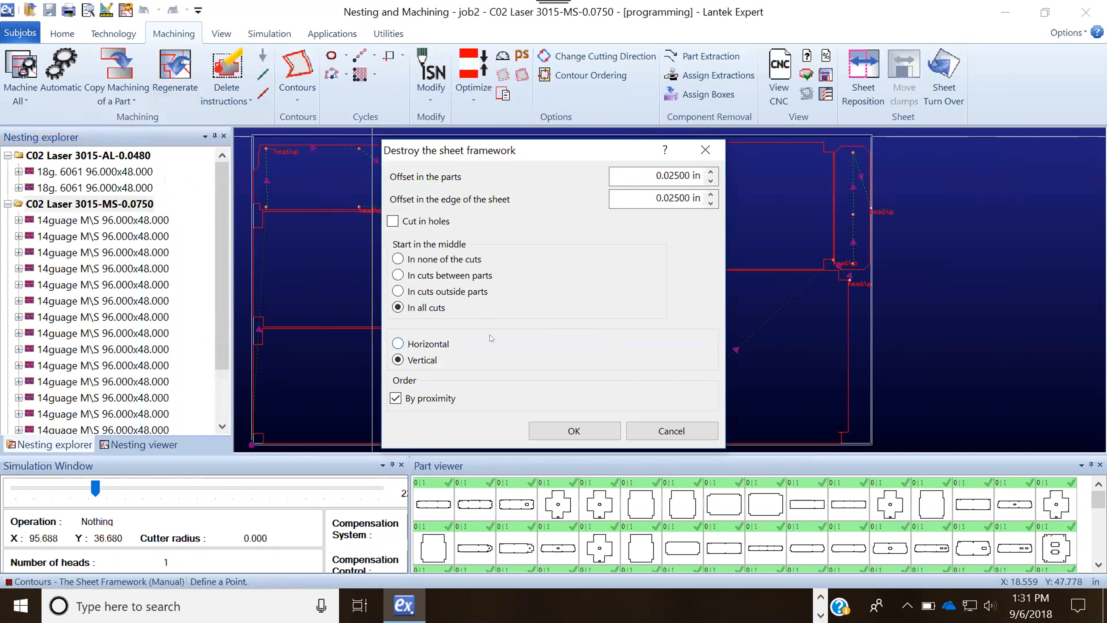
click(575, 429)
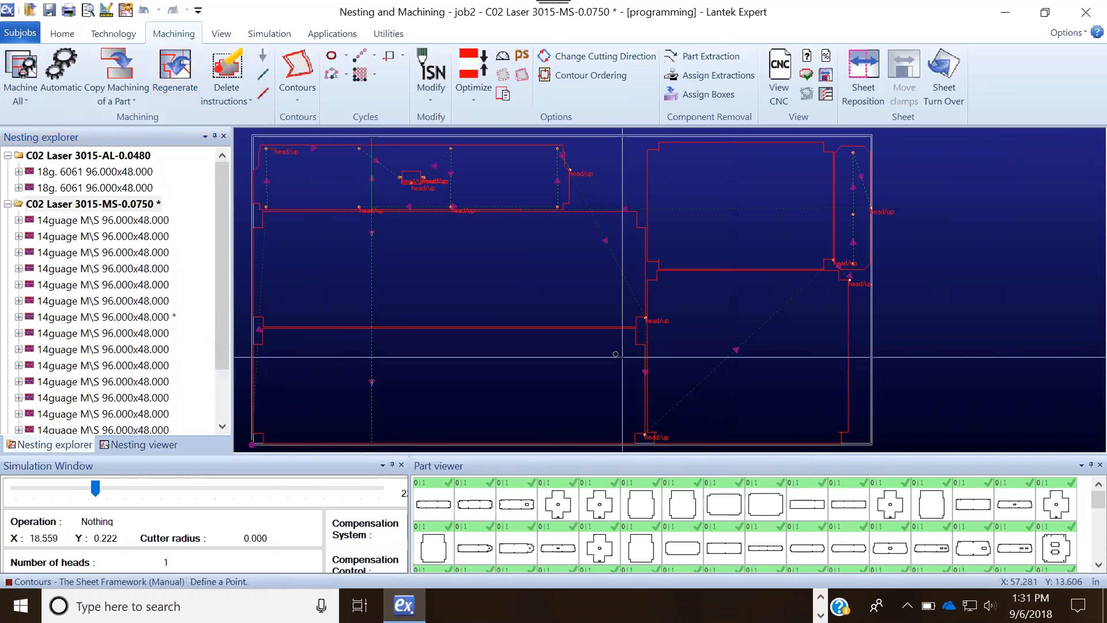
Examine the vertical framework cut where it meets the sheet edge and the gaps between parts
scroll(574, 162, up, 5)
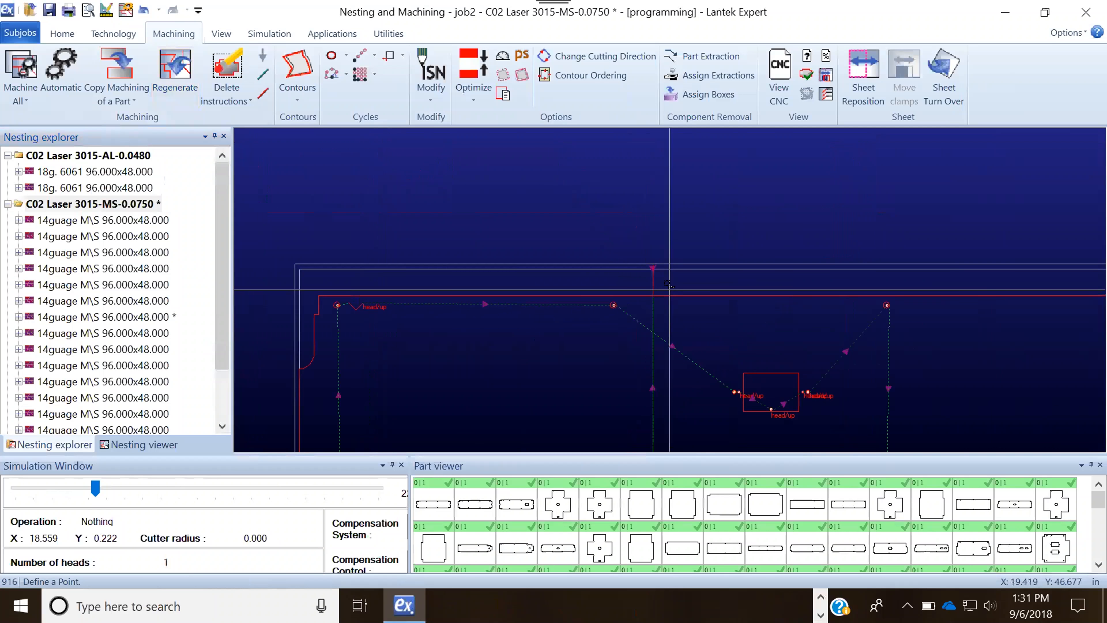
scroll(668, 291, down, 5)
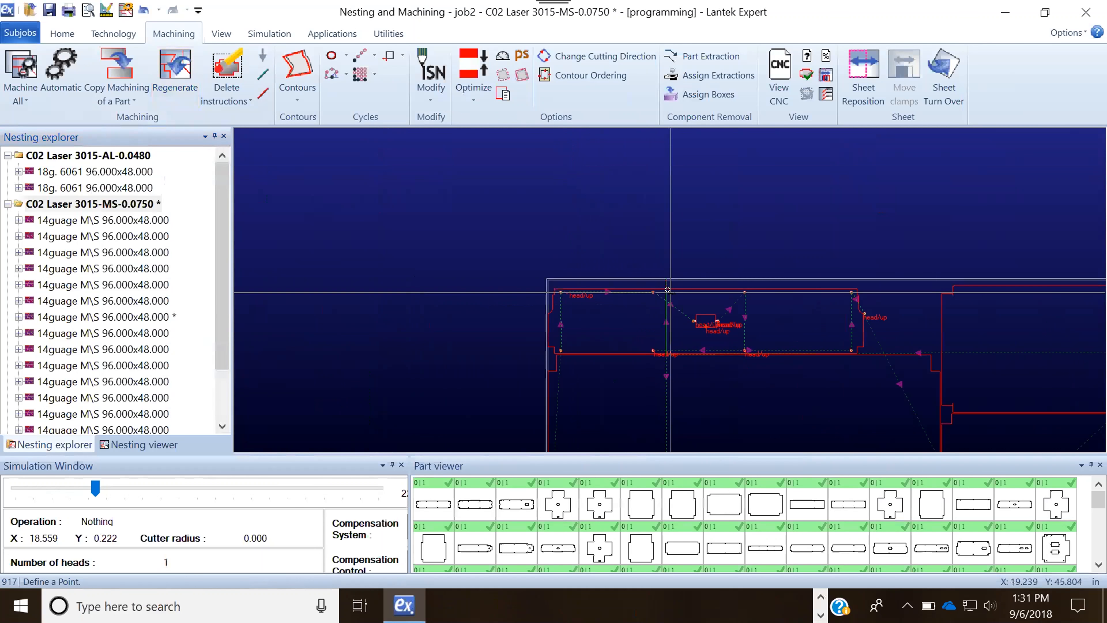
scroll(680, 365, up, 3)
scroll(667, 286, down, 5)
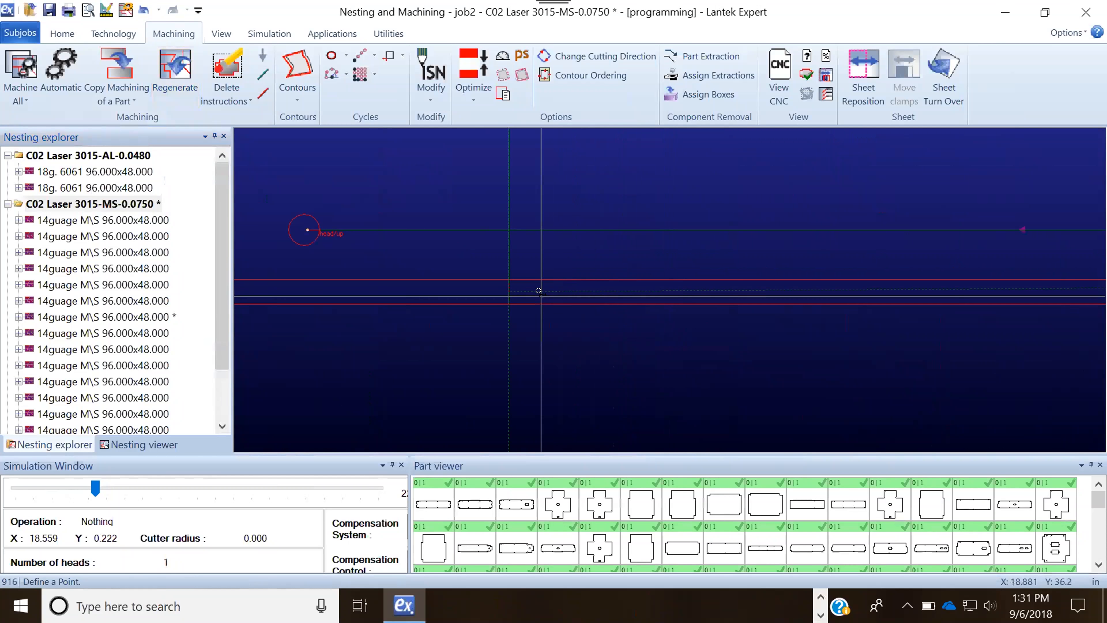
scroll(668, 286, up, 4)
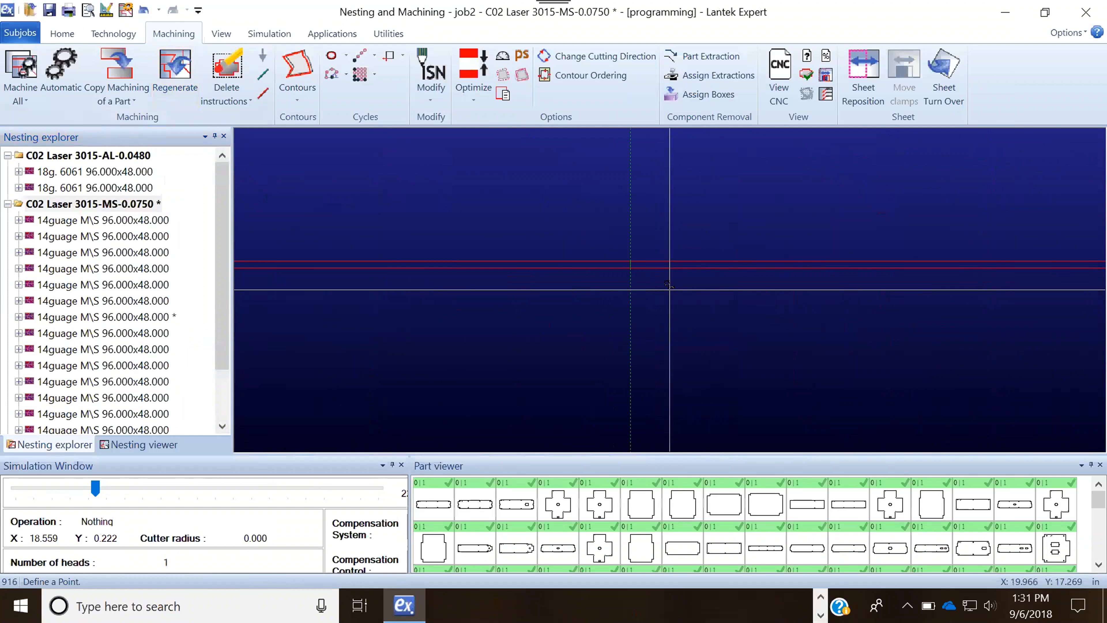
scroll(668, 285, down, 2)
scroll(668, 284, down, 3)
scroll(625, 245, up, 5)
scroll(658, 283, down, 3)
middle_click(658, 283)
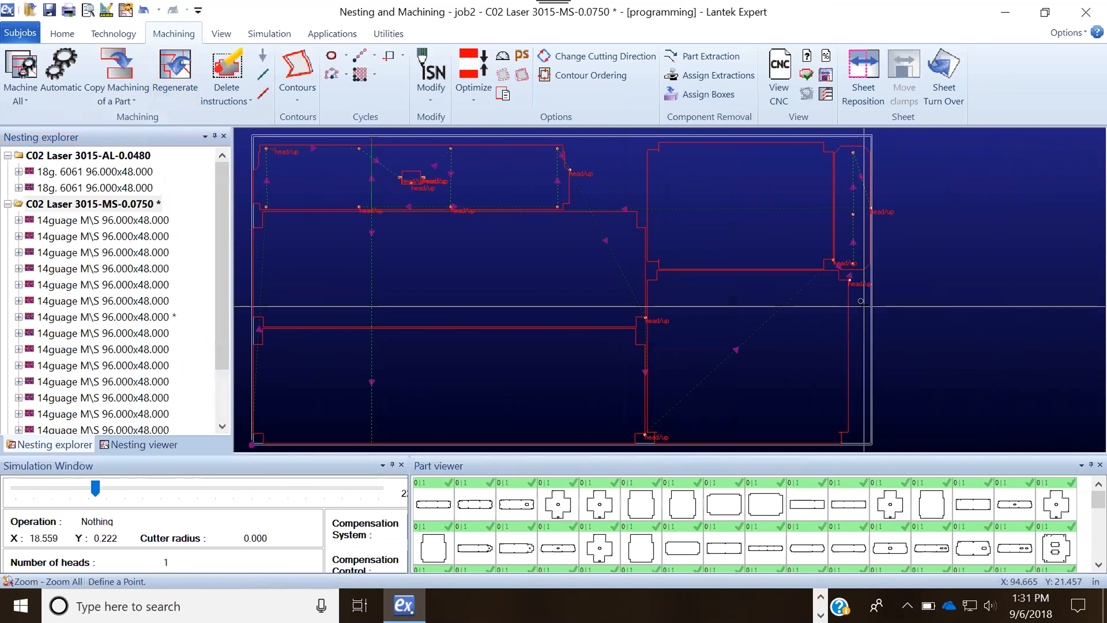
Cut the sheet framework automatically with 39.37008 in maximum X and Y lengths, starting in the middle in all cuts, ordered by proximity
click(297, 92)
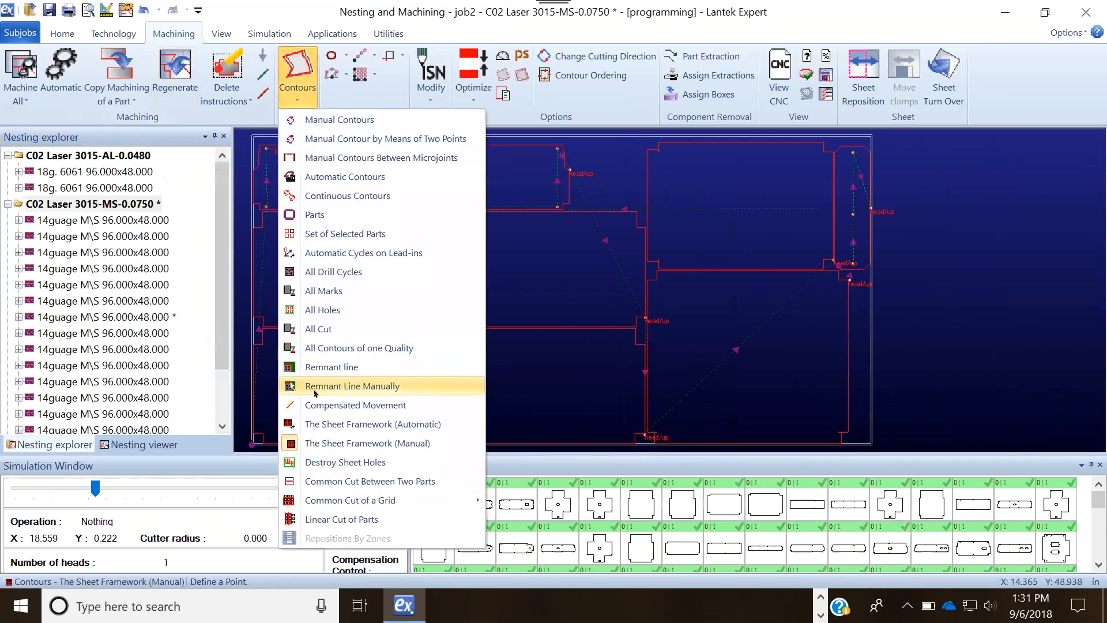
click(326, 423)
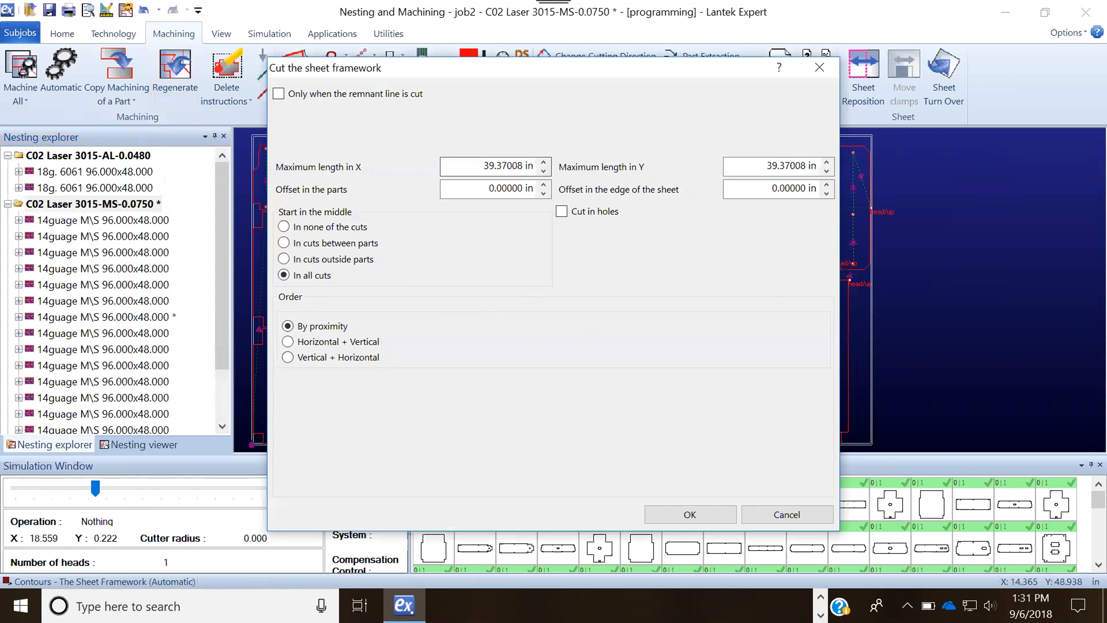
click(680, 513)
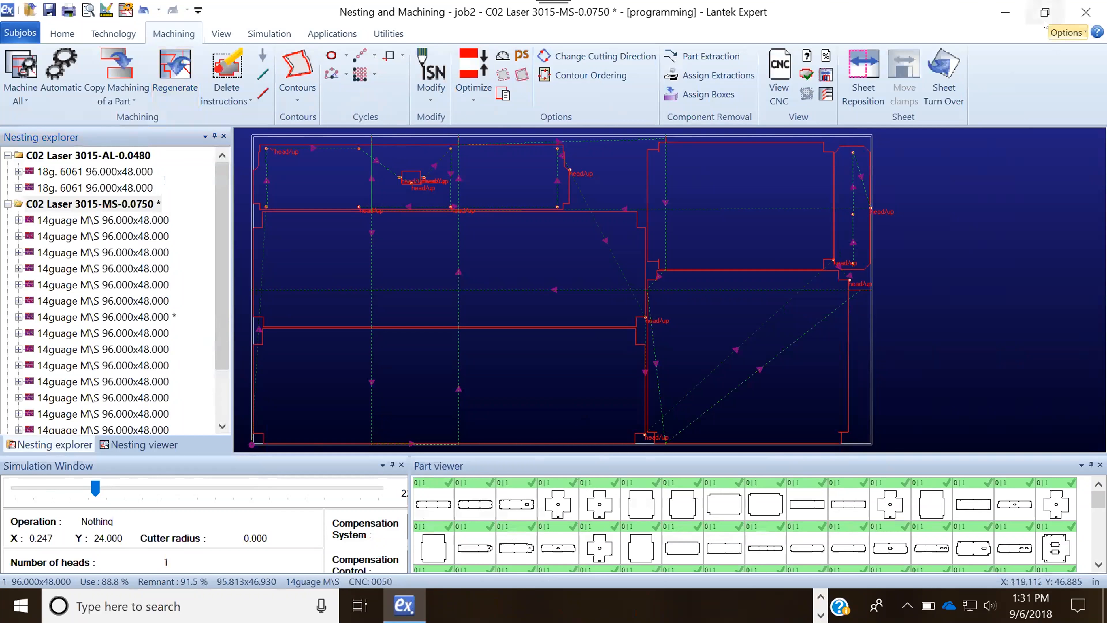
click(1085, 12)
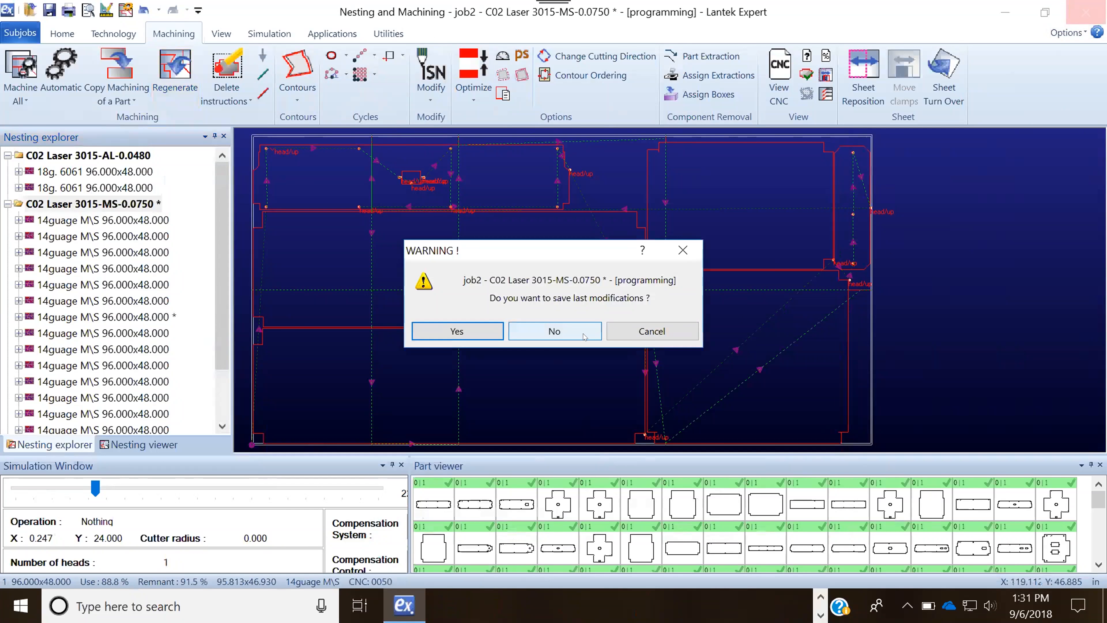
click(644, 331)
Look at the Destroy Sheet Holes options and close them without applying any cuts
click(297, 77)
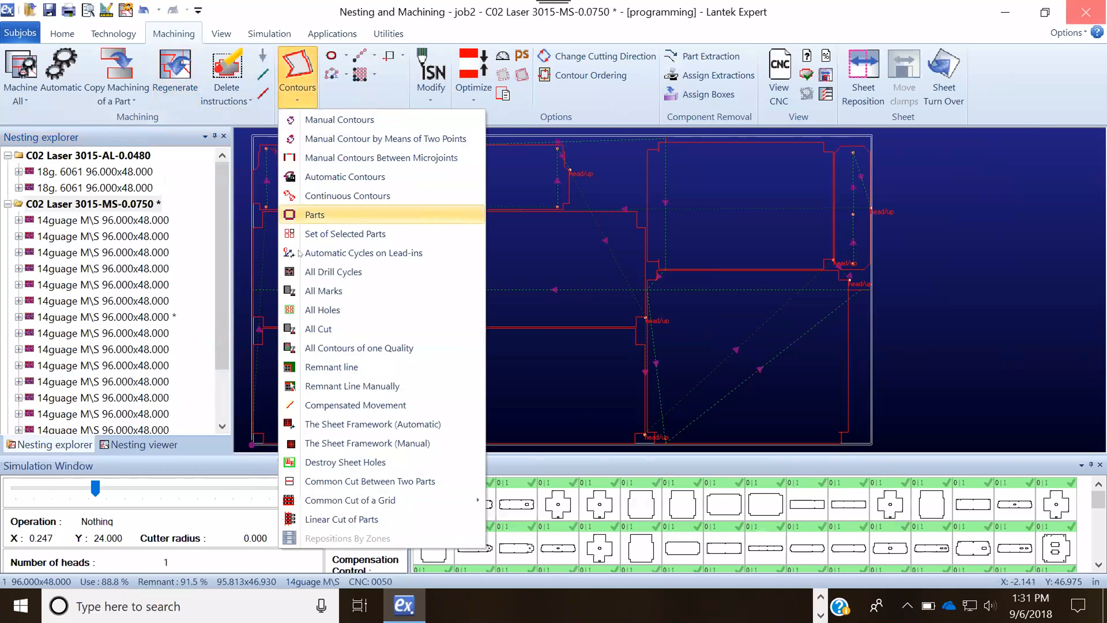
click(345, 461)
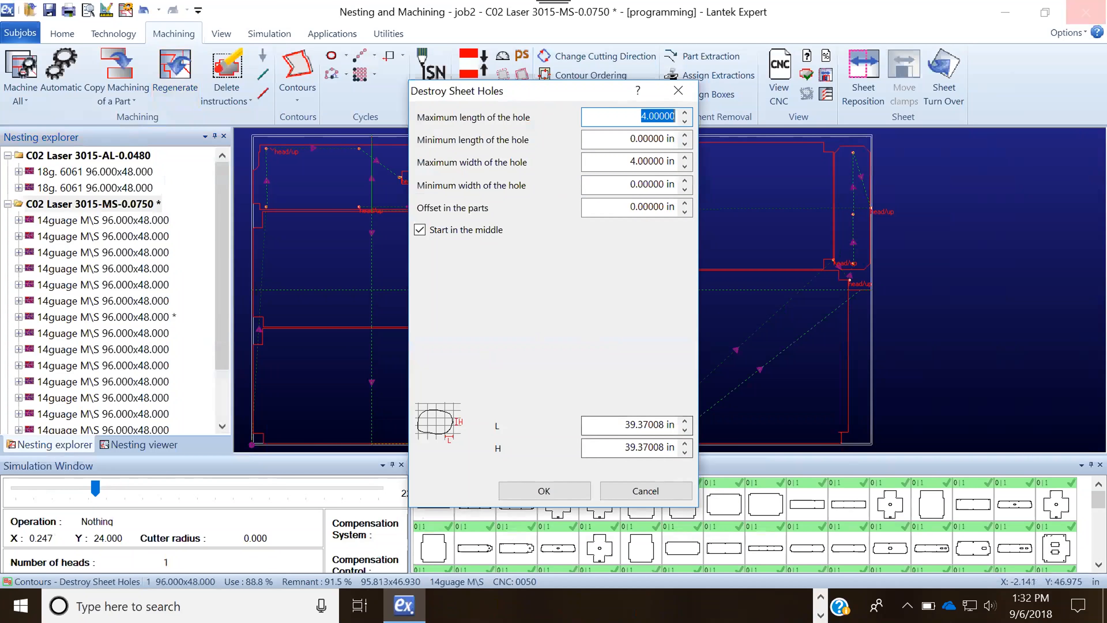
click(676, 91)
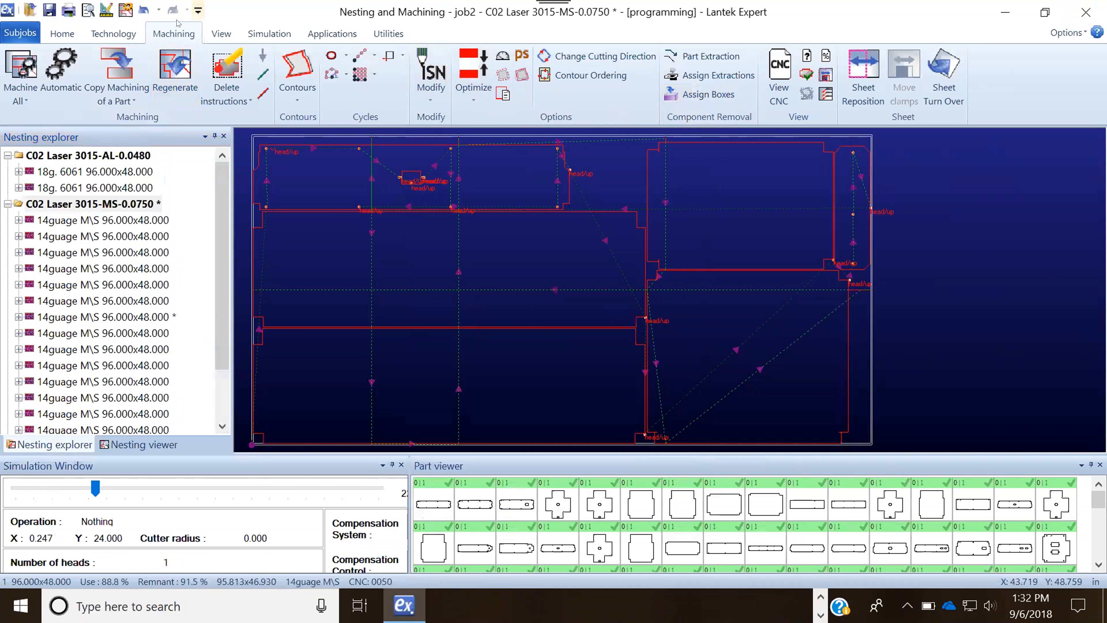
Configure the laser's common cutting parameters with both common cut and nesting for common cut set to Between several parts
click(126, 10)
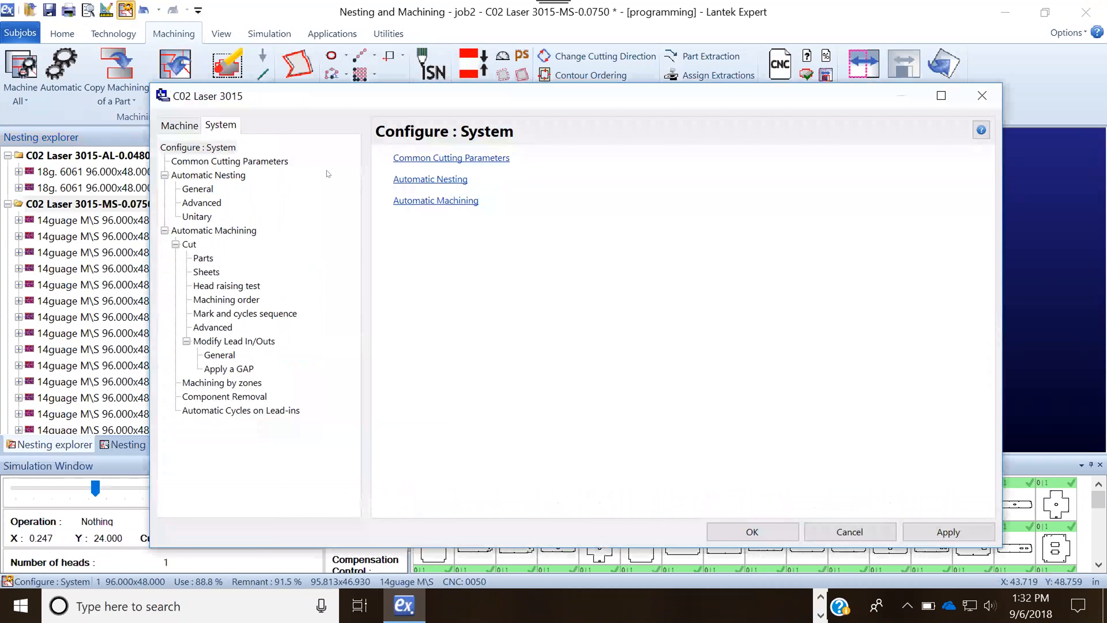
click(218, 162)
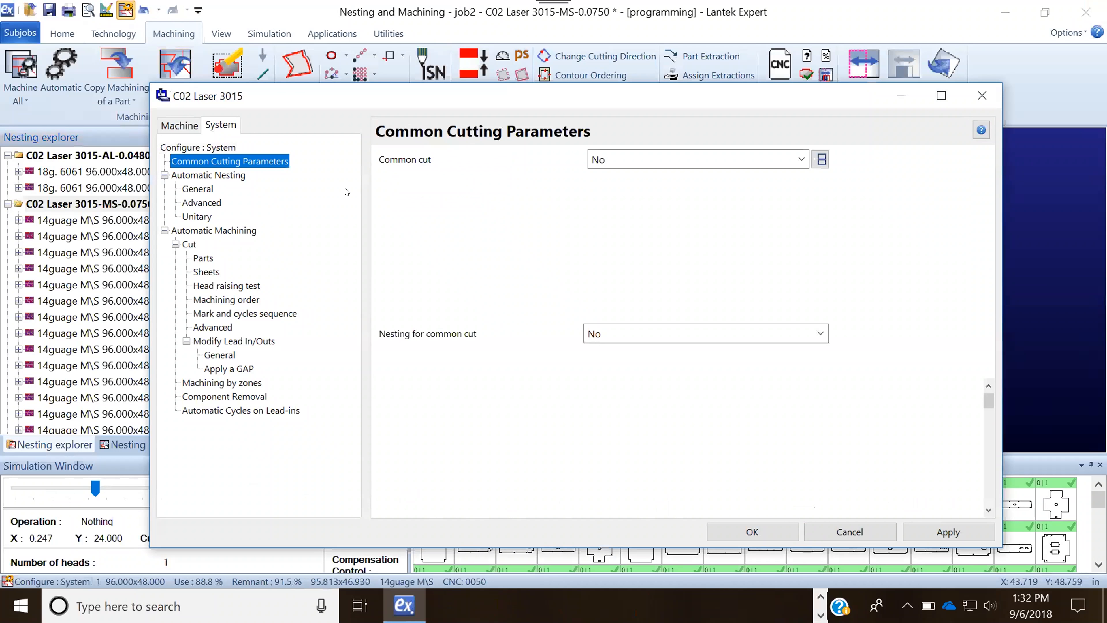
click(801, 159)
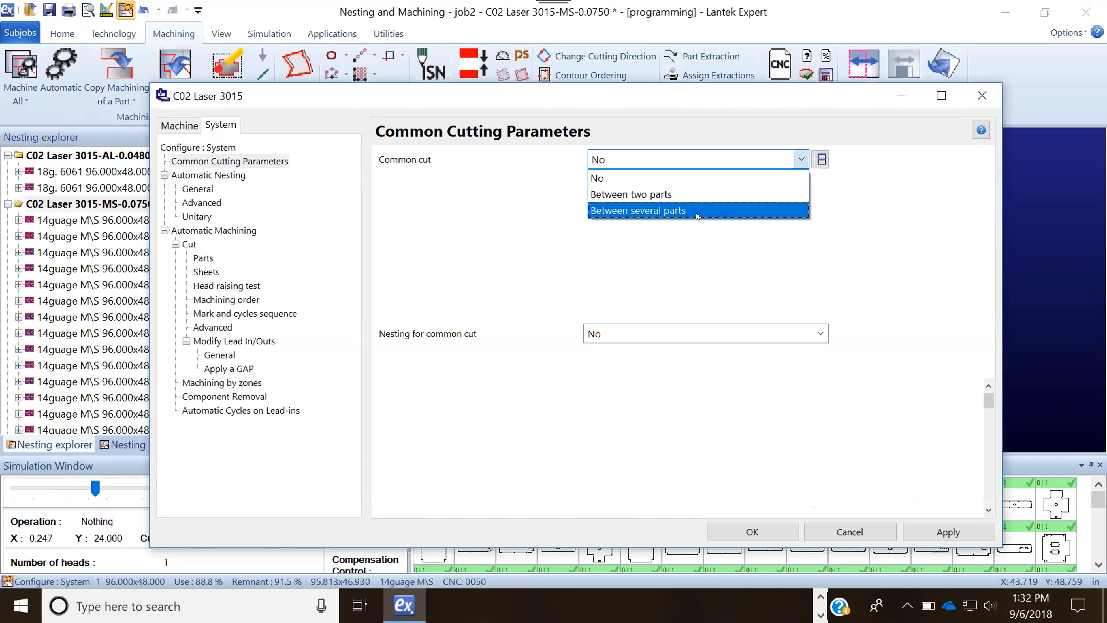
click(793, 211)
click(820, 333)
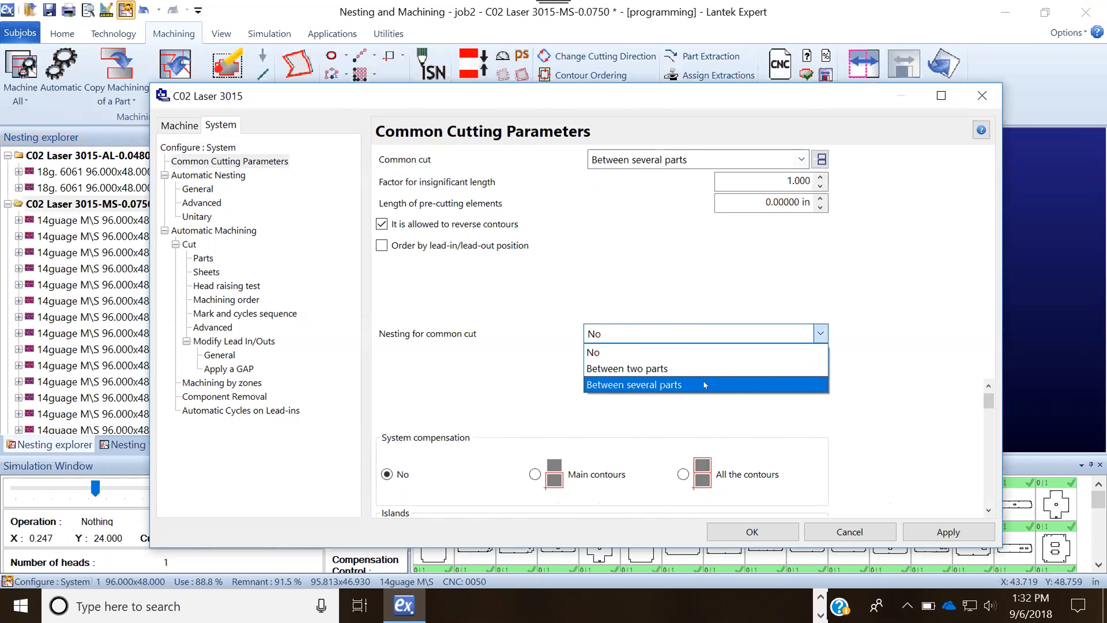
click(702, 382)
click(948, 532)
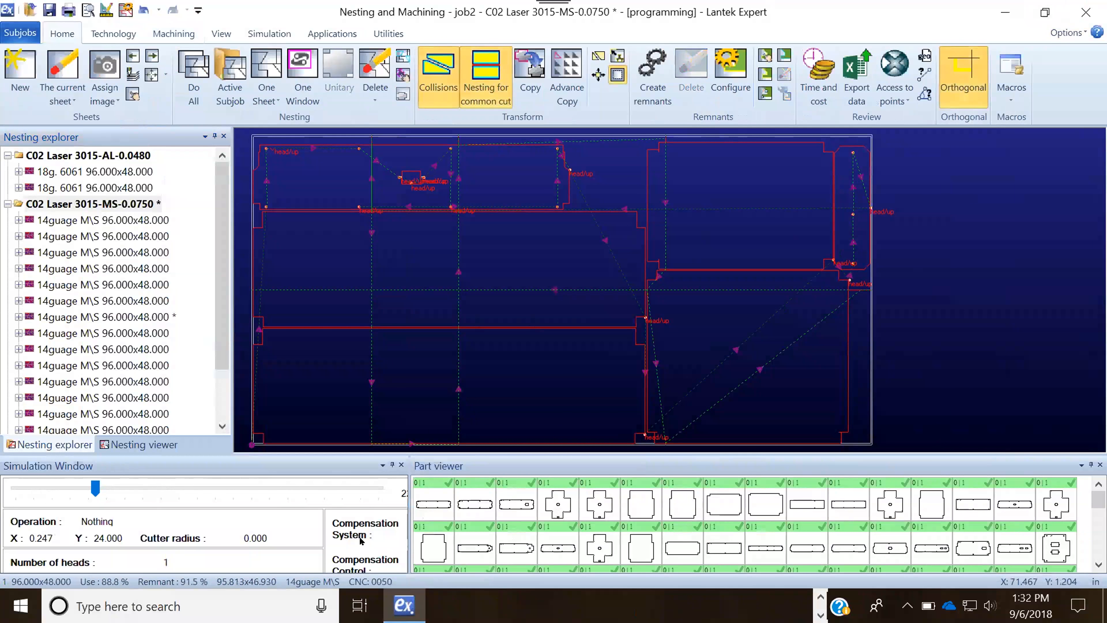
Set the quantity of part Beecham_sample-100 to 50
right_click(425, 507)
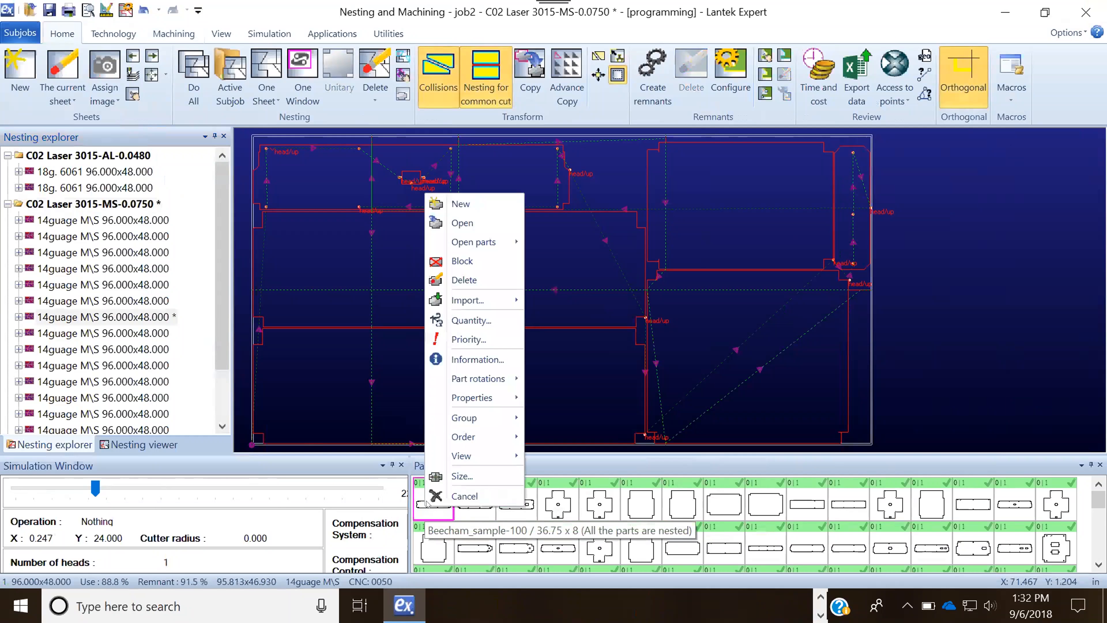
click(462, 319)
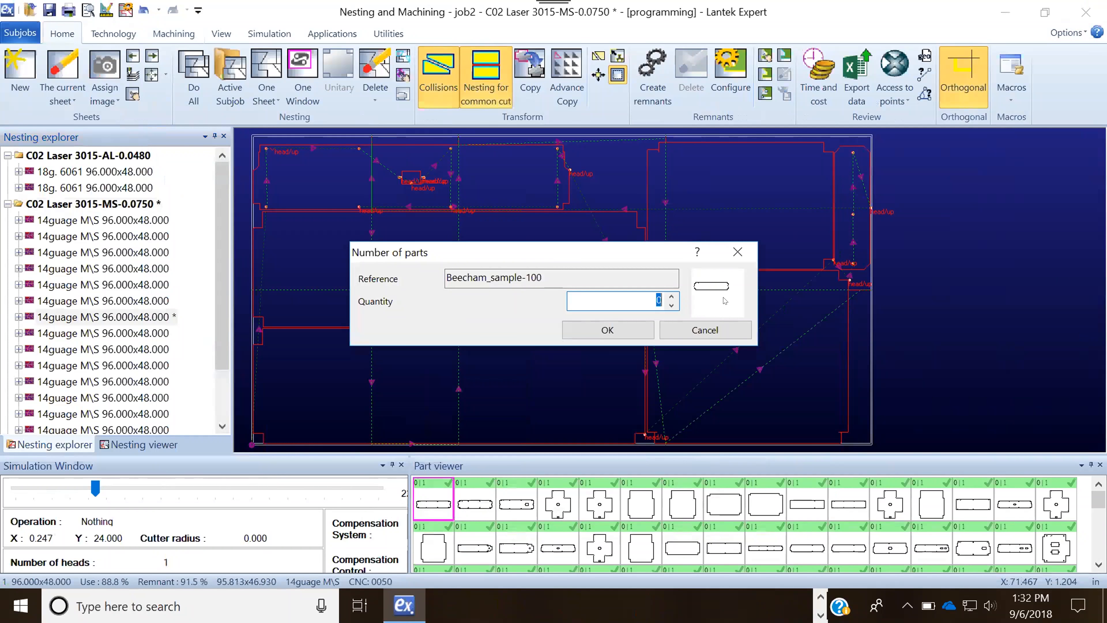
key(Return)
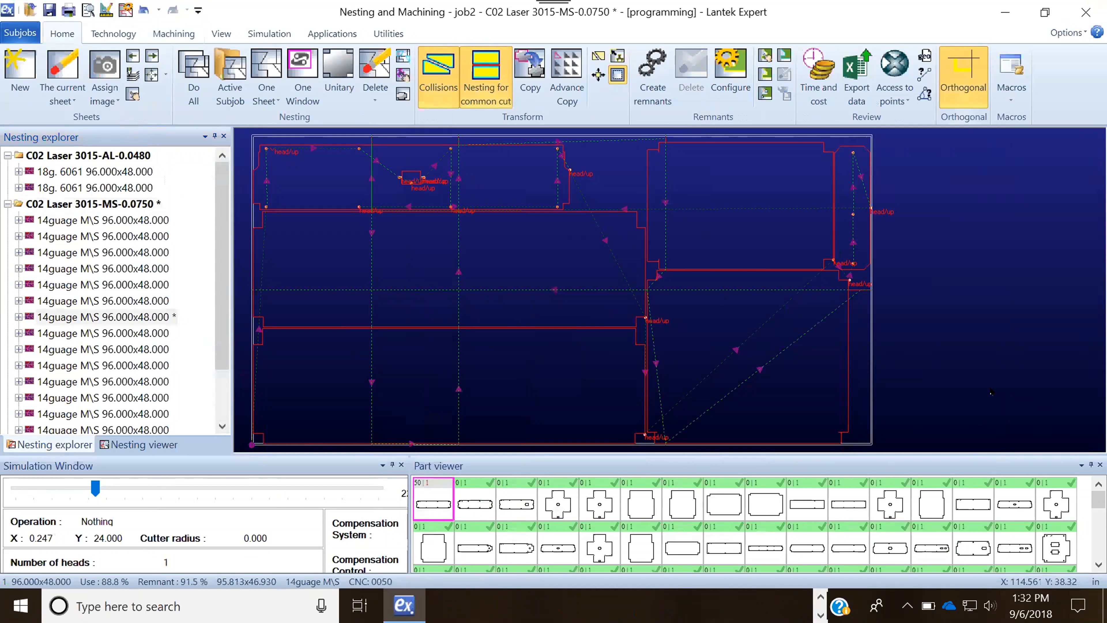
Add a new 96 x 48 in 14guage M\S sheet to the C02 Laser 3015-MS-0.0750 subjob
click(19, 74)
click(697, 455)
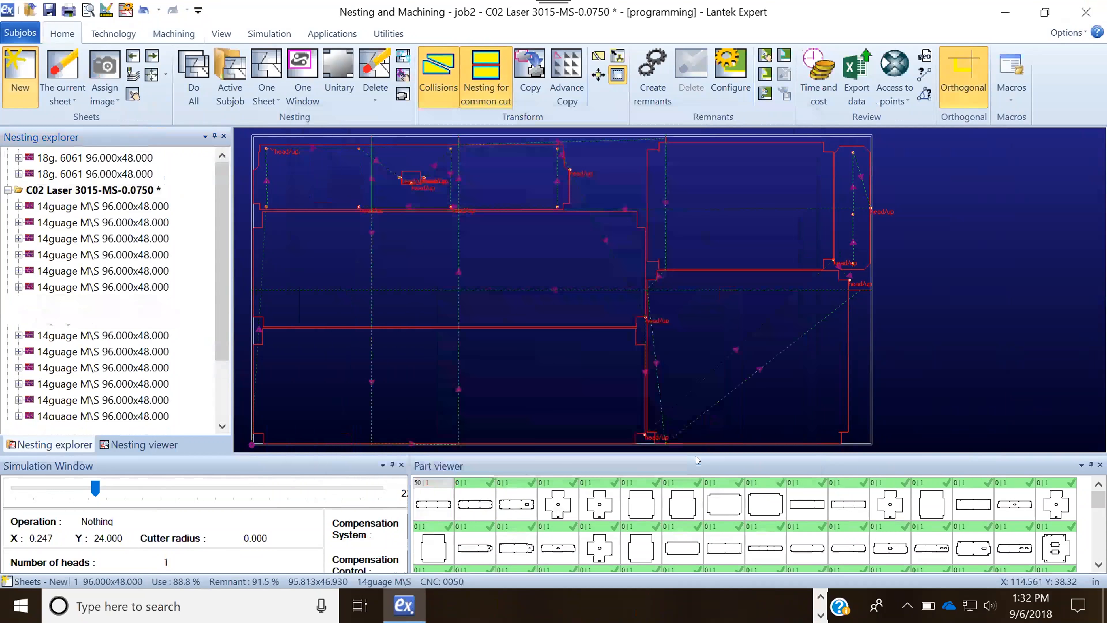
click(447, 504)
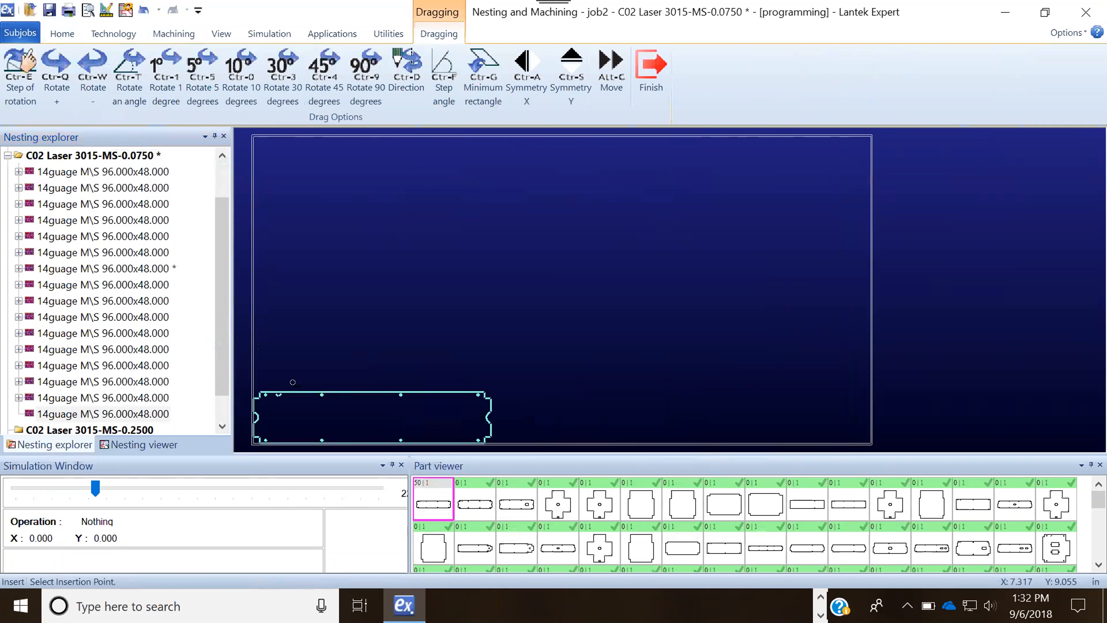
key(Escape)
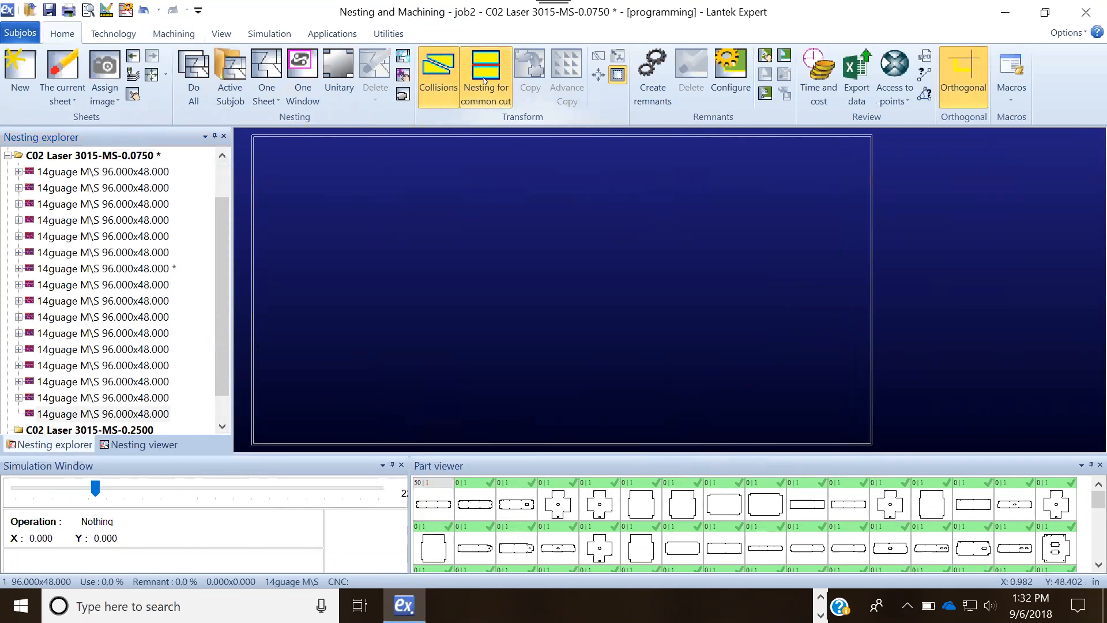
Place six copies of Beecham_sample-100 stacked upward from the sheet's lower left corner, sharing common edges
click(436, 494)
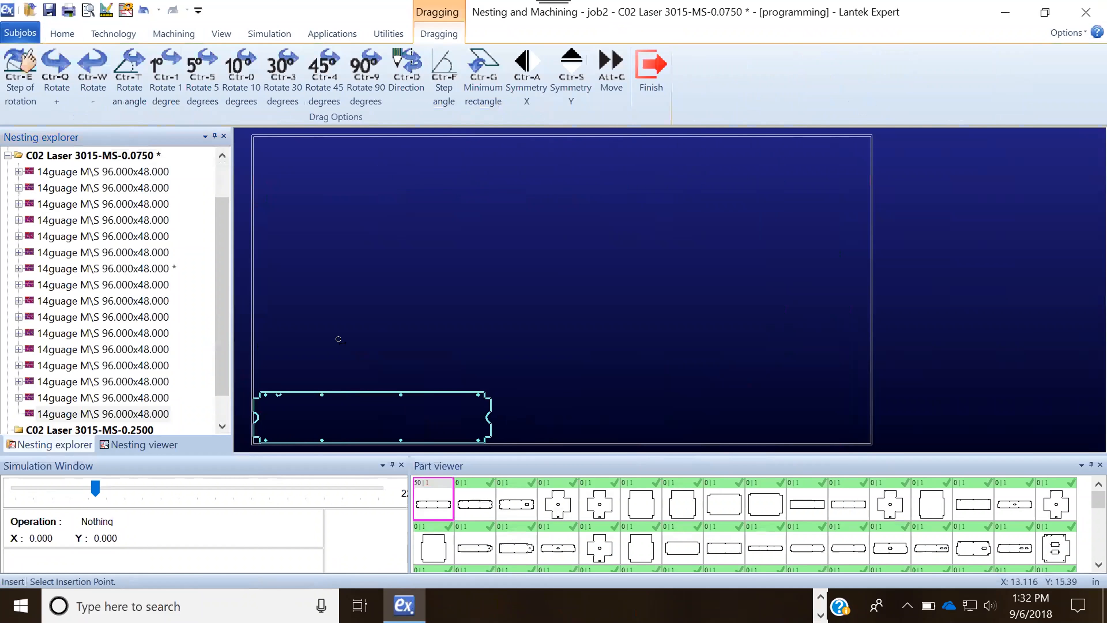
click(331, 362)
click(301, 364)
click(323, 337)
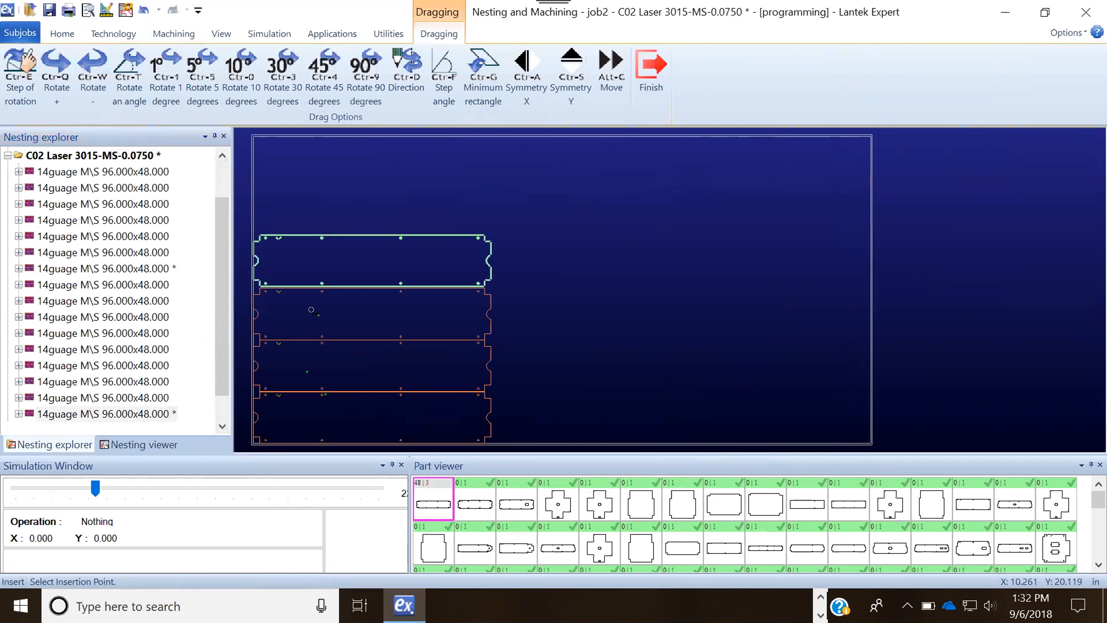
click(302, 293)
click(301, 263)
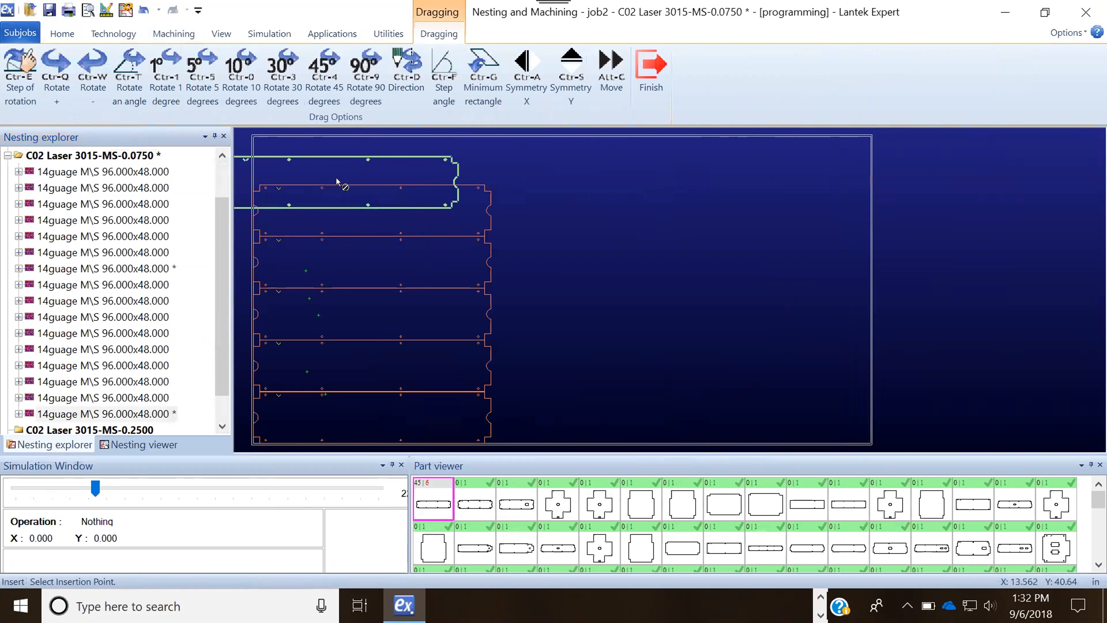
key(Escape)
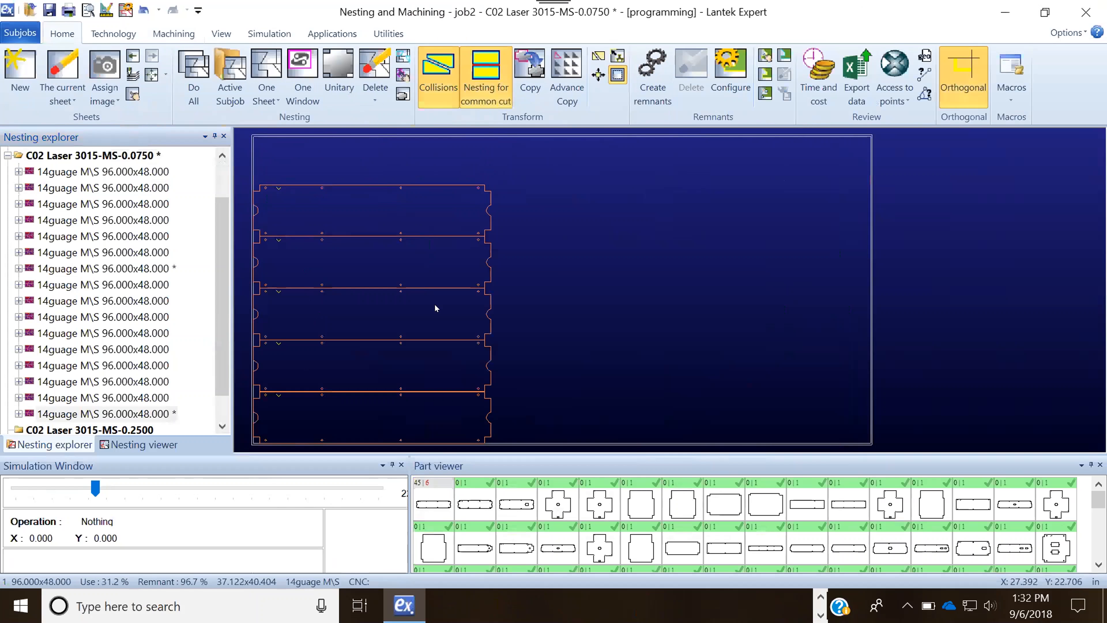
Machine the new sheet automatically and examine the common cut between two neighbouring parts up close
click(175, 33)
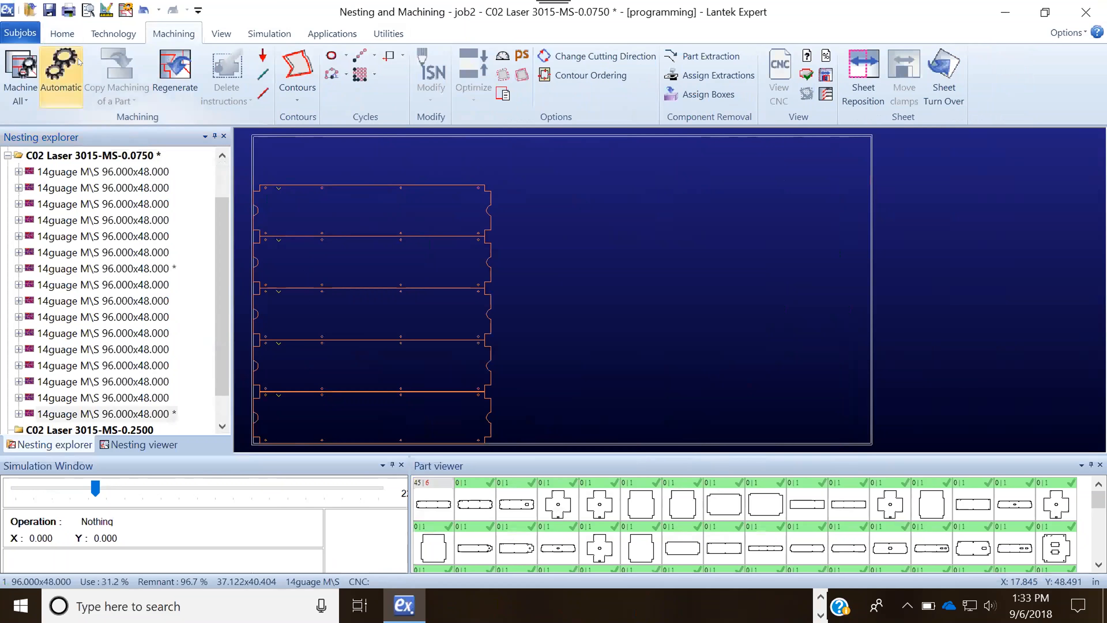
click(61, 68)
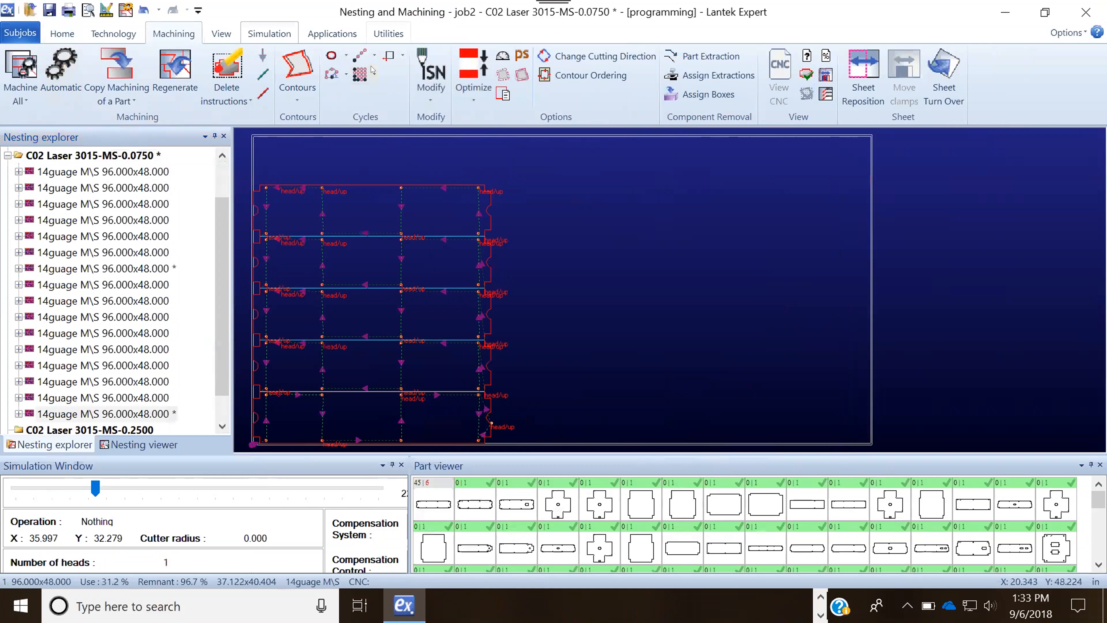
click(221, 33)
click(551, 60)
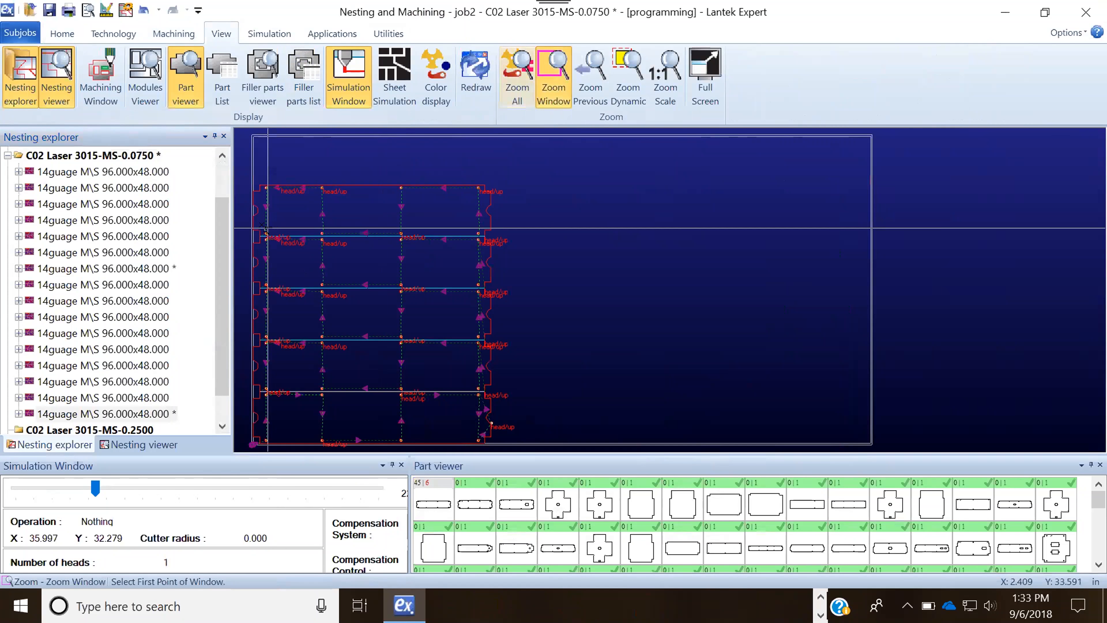
click(278, 215)
click(440, 269)
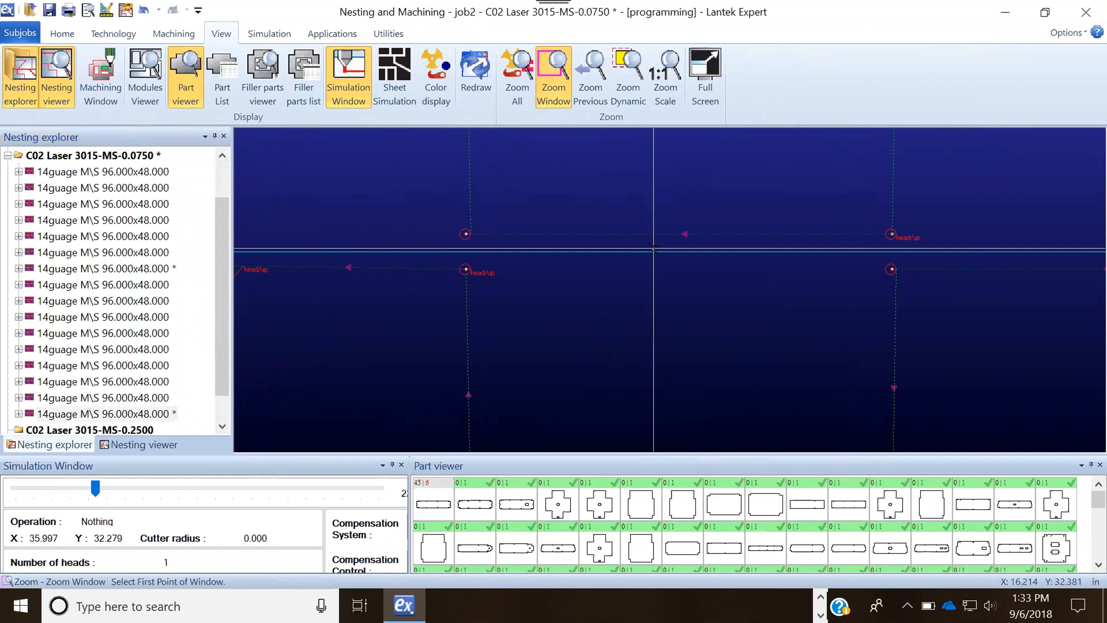
scroll(653, 248, down, 5)
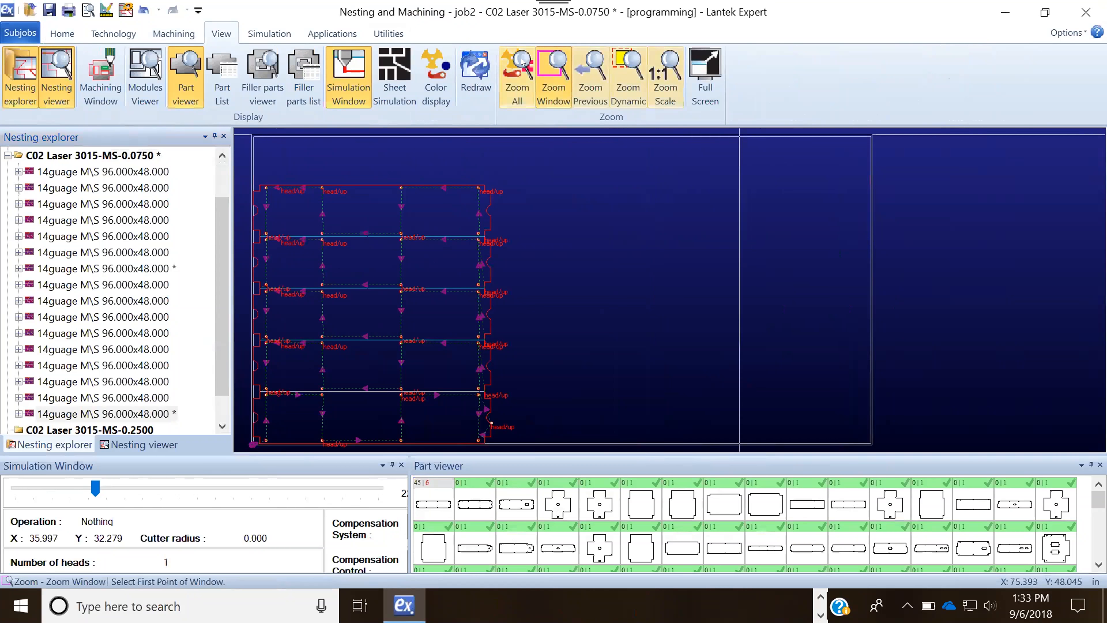
Create a remnant from the unused area of the sheet and save the nesting
click(61, 33)
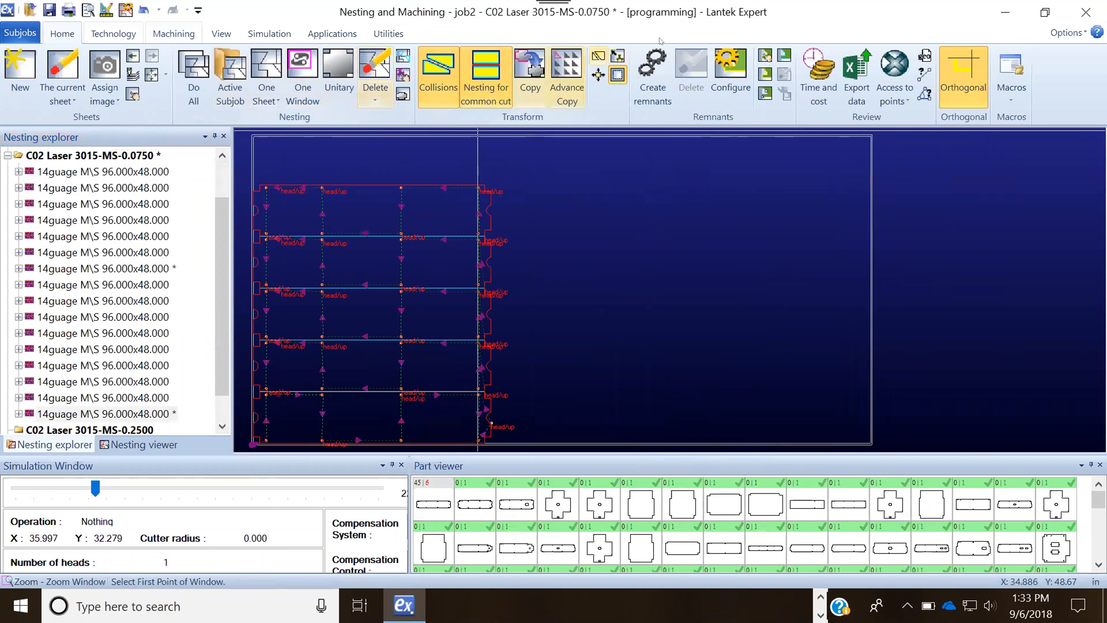
click(738, 267)
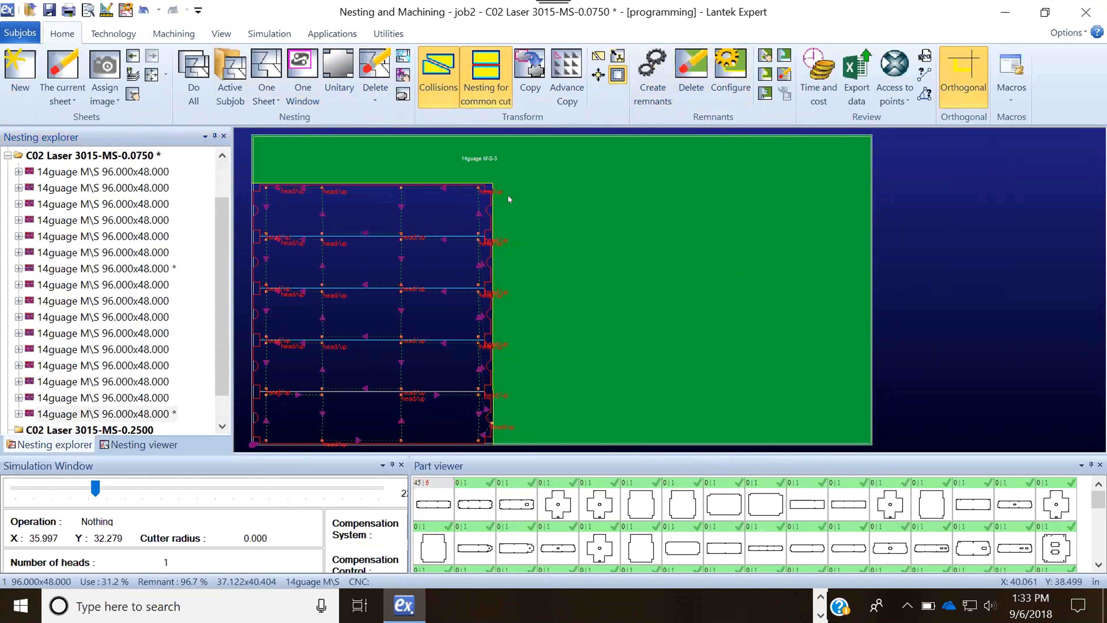
click(48, 9)
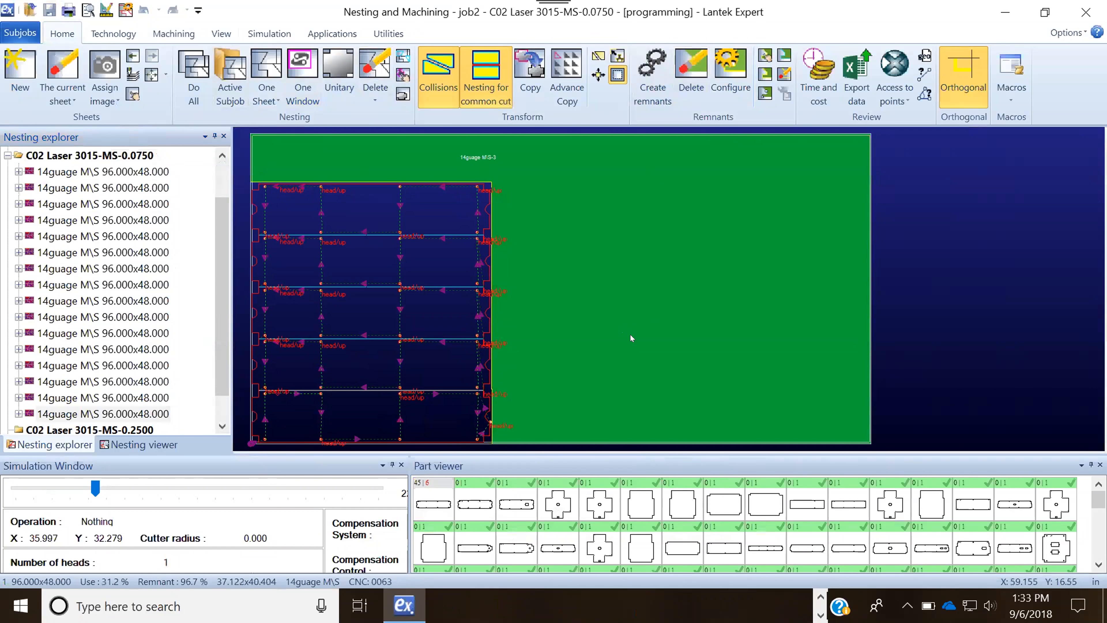
Draw a square with 5 in sides from a corner at the origin in a new part drawing, and close it without saving
click(1006, 13)
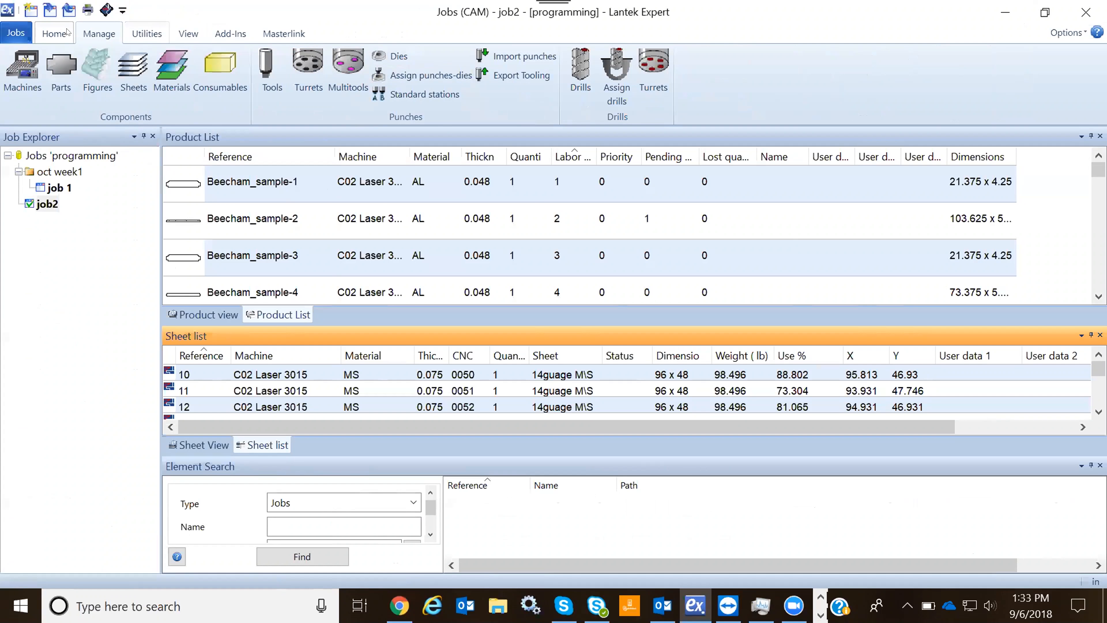
click(54, 34)
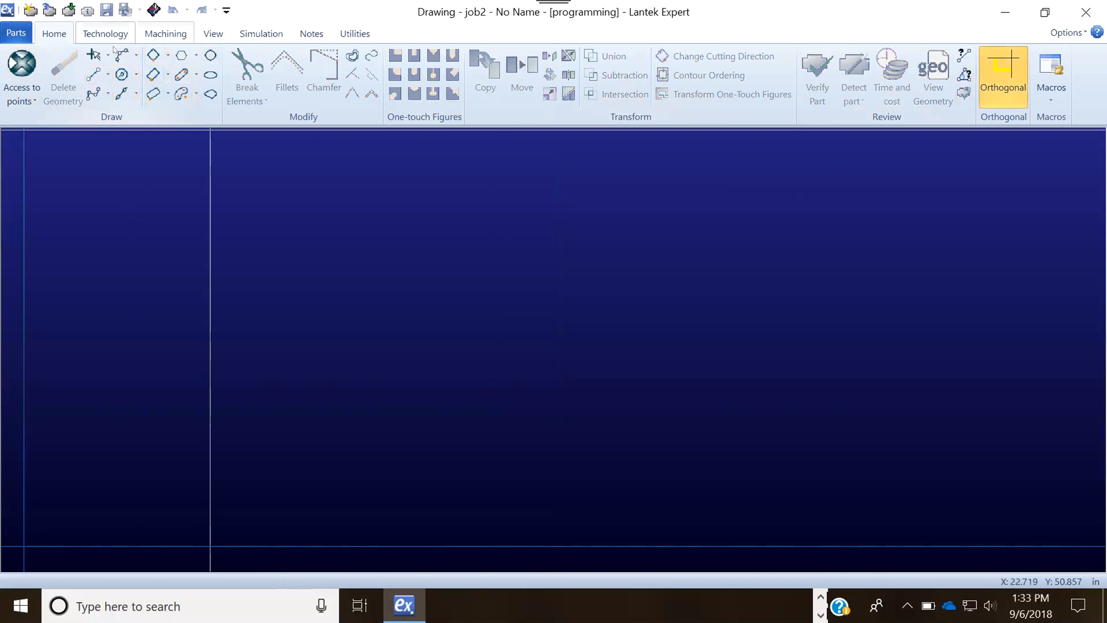
click(168, 56)
click(186, 89)
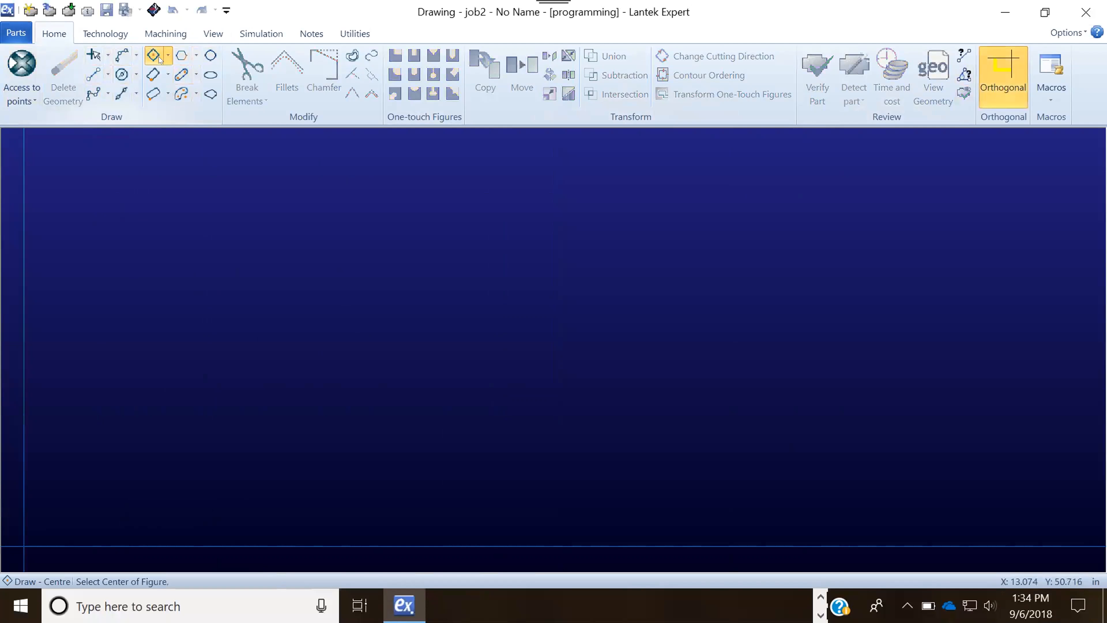
click(168, 56)
click(179, 76)
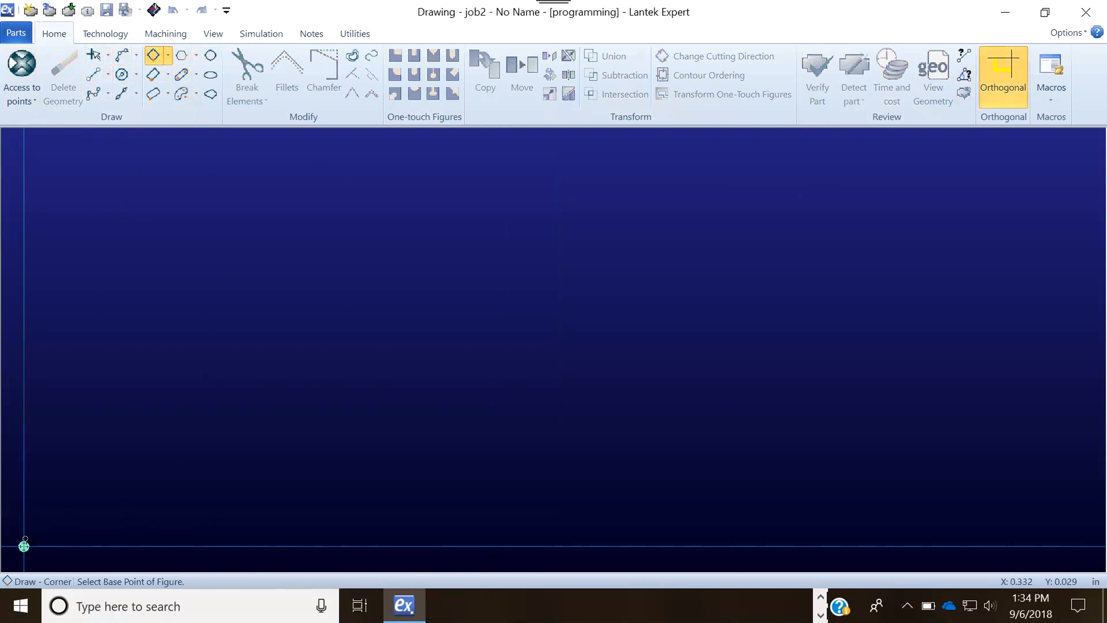
click(23, 545)
key(Return)
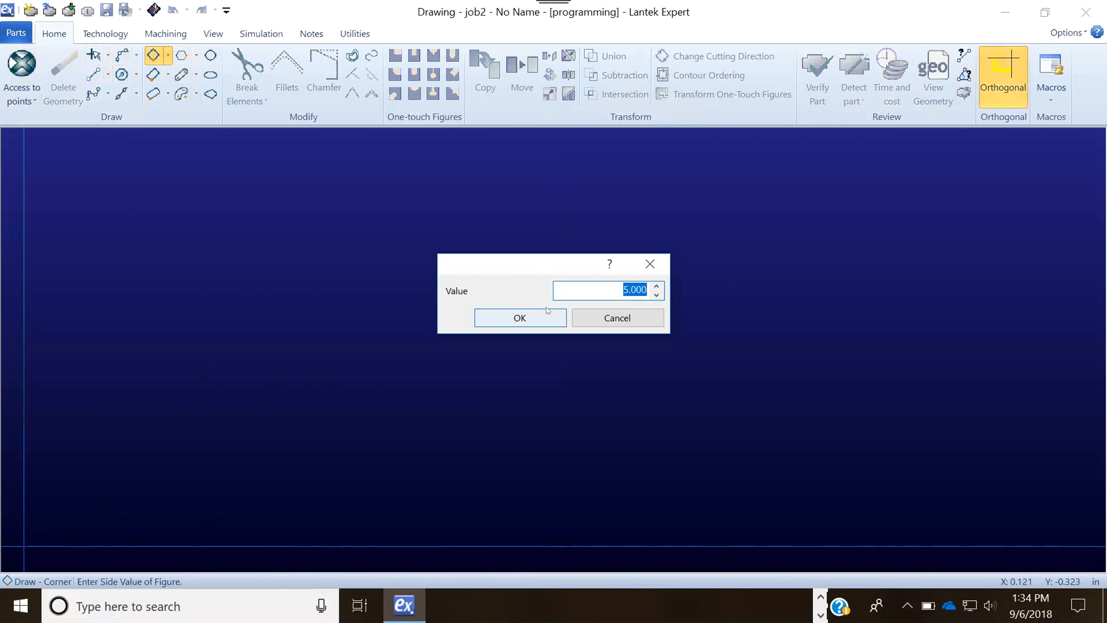
click(521, 318)
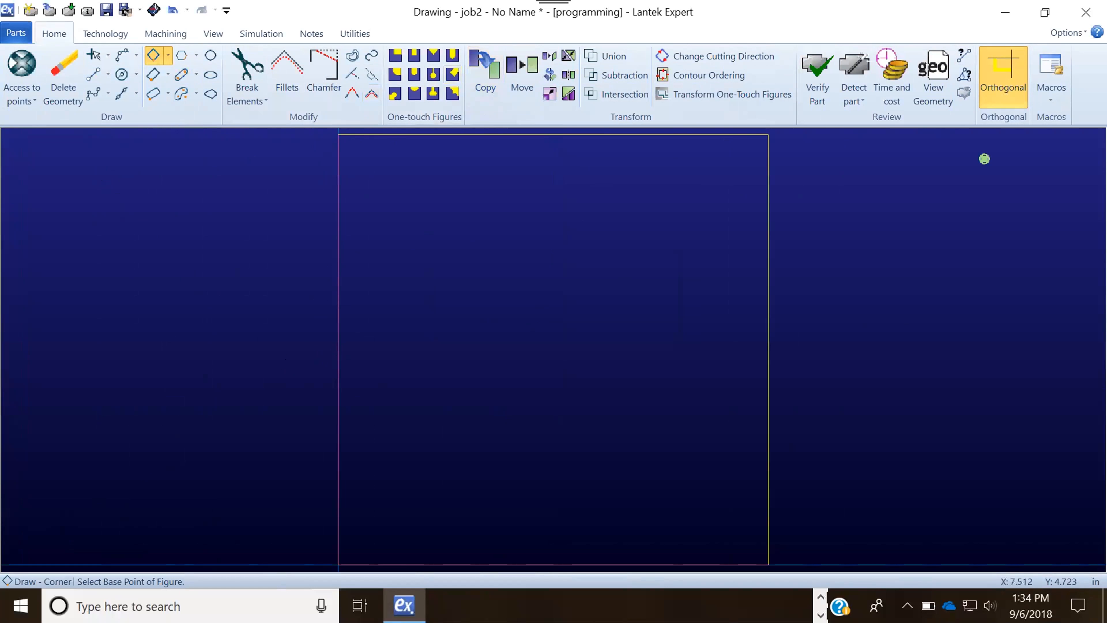
click(1083, 13)
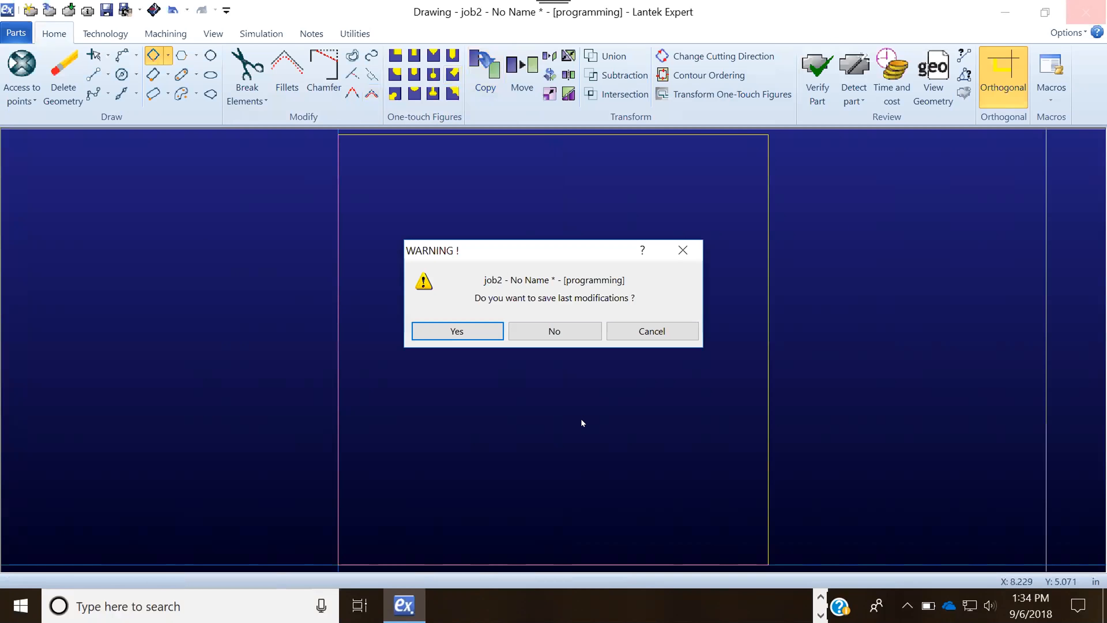
click(556, 328)
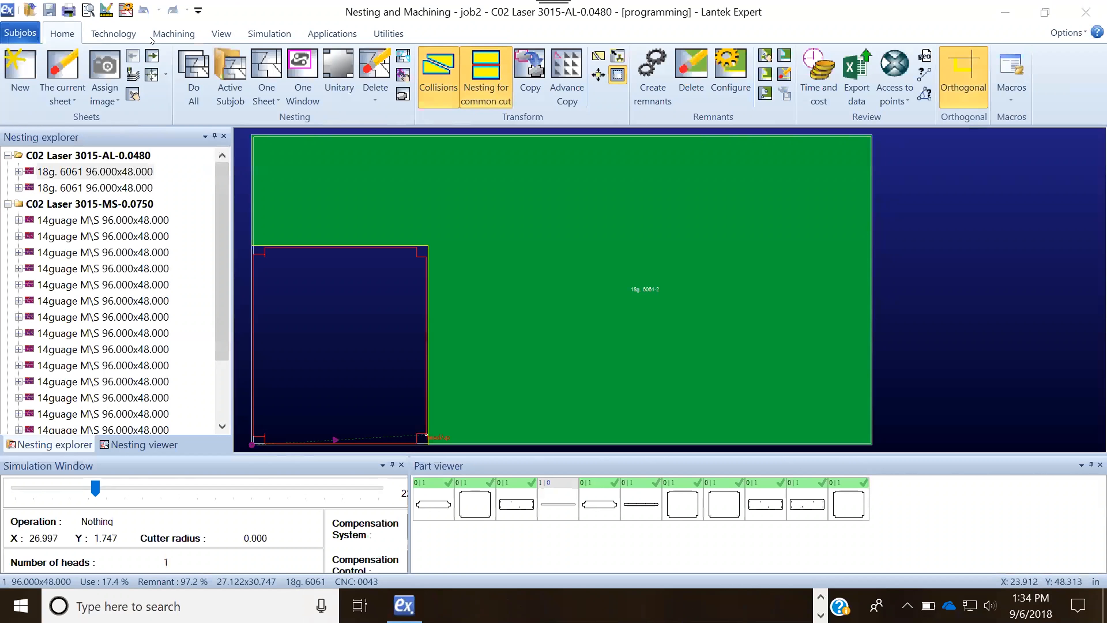
click(170, 34)
click(64, 34)
drag(541, 506, 667, 216)
key(Escape)
Add a new full 96 x 48 in sheet of 18g. 6061 to the aluminium subjob
click(27, 76)
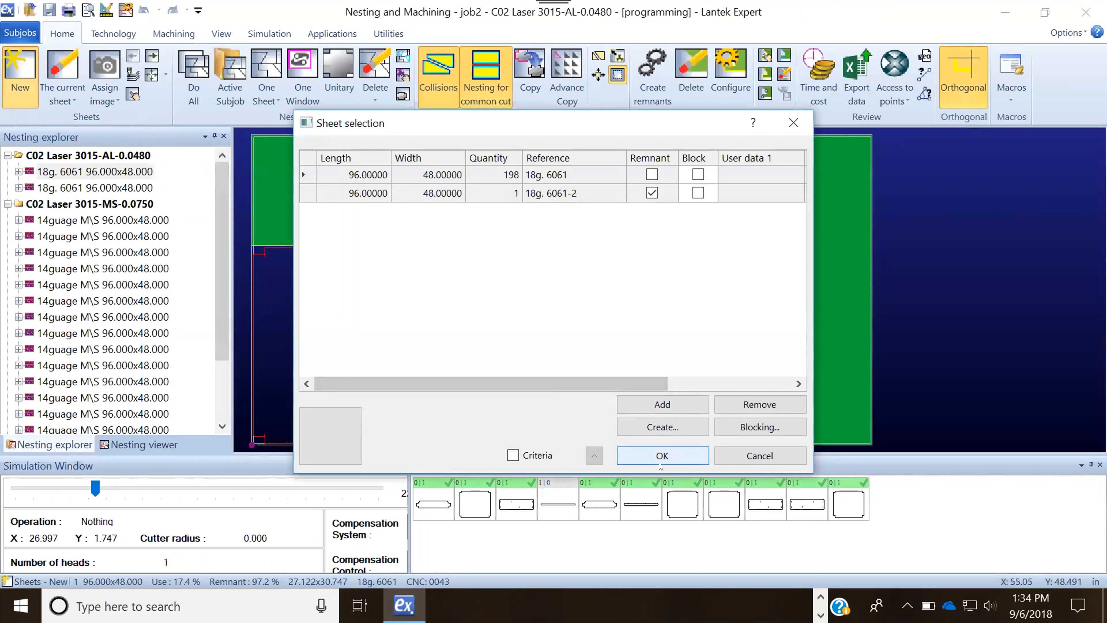
click(662, 455)
Try to place the long Beecham_sample-2 part on the new 96 x 48 in sheet
drag(558, 504, 594, 170)
key(Escape)
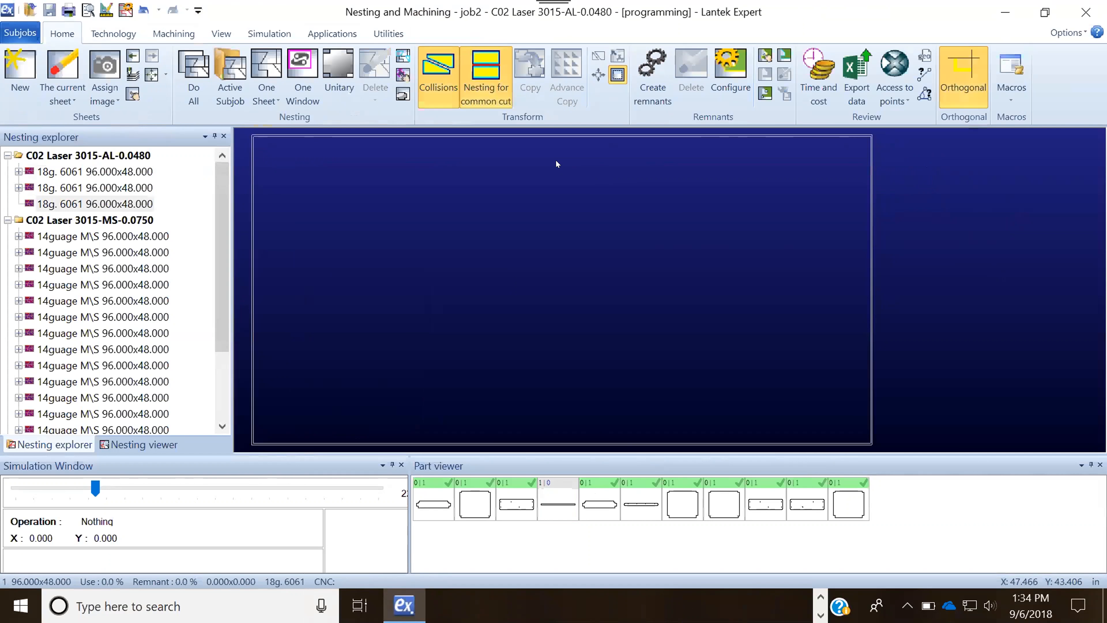
drag(558, 504, 591, 171)
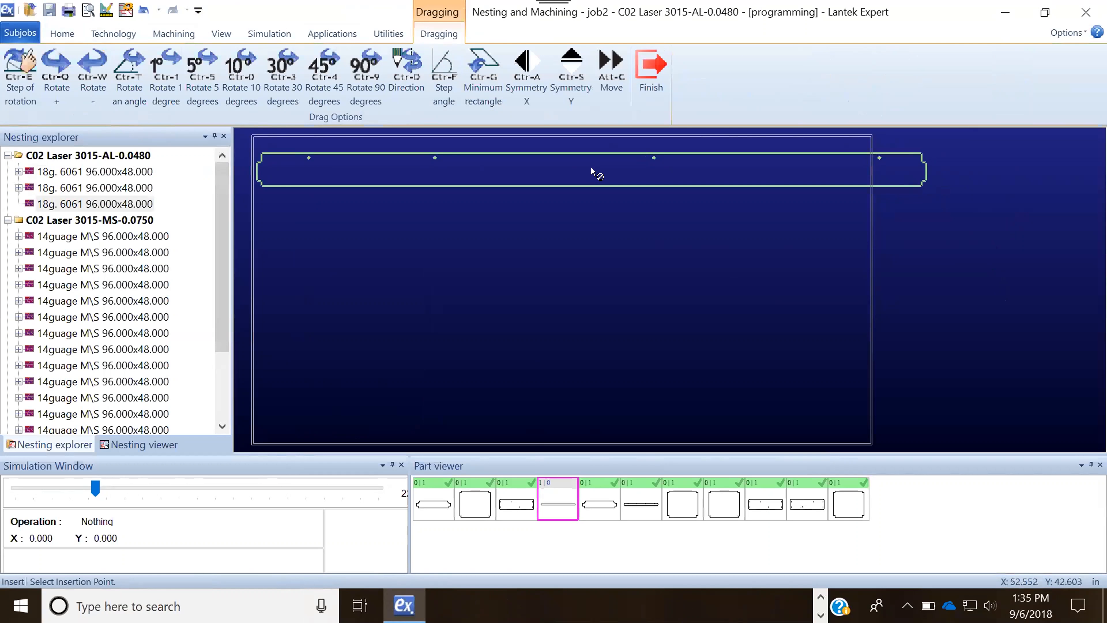
key(Escape)
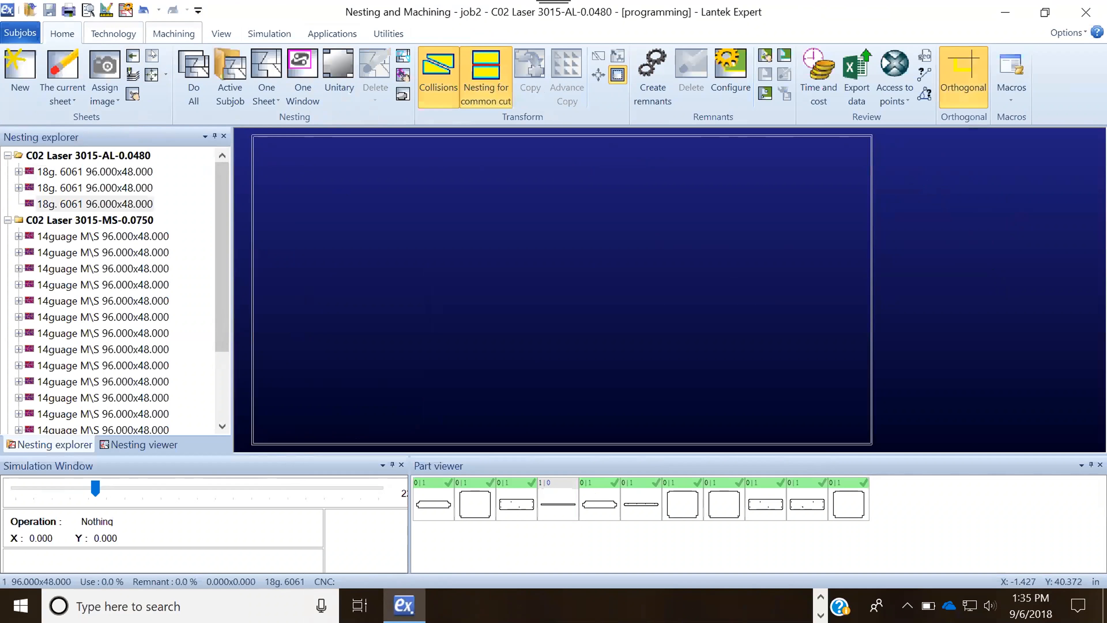
Set the new sheet's length to 120 in and place Beecham_sample-2 along its upper edge
click(152, 75)
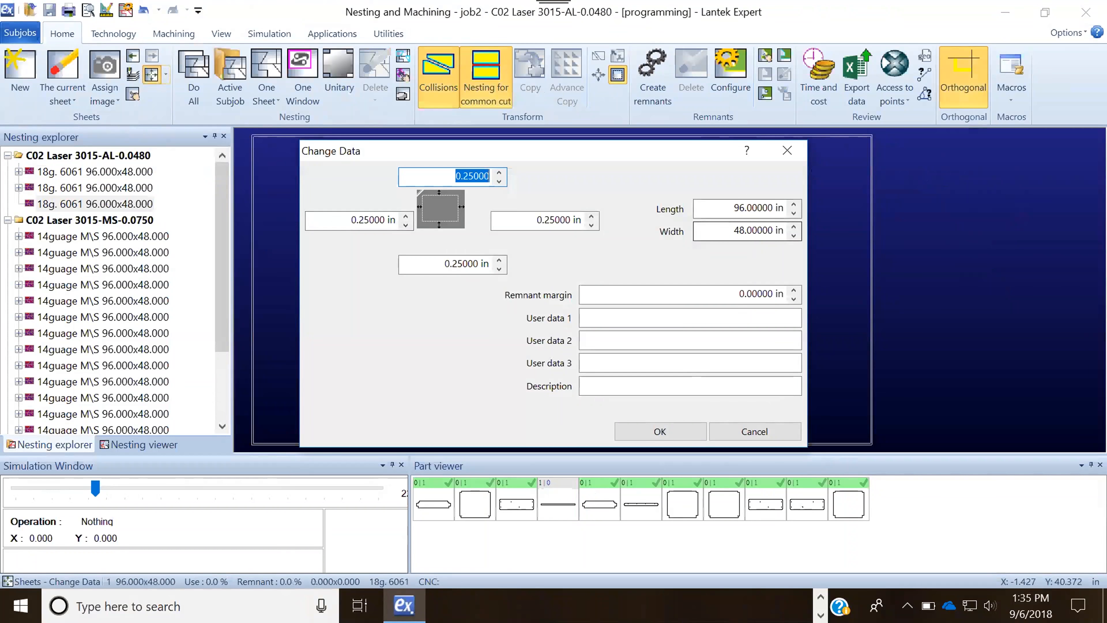
key(Tab)
text(120.0)
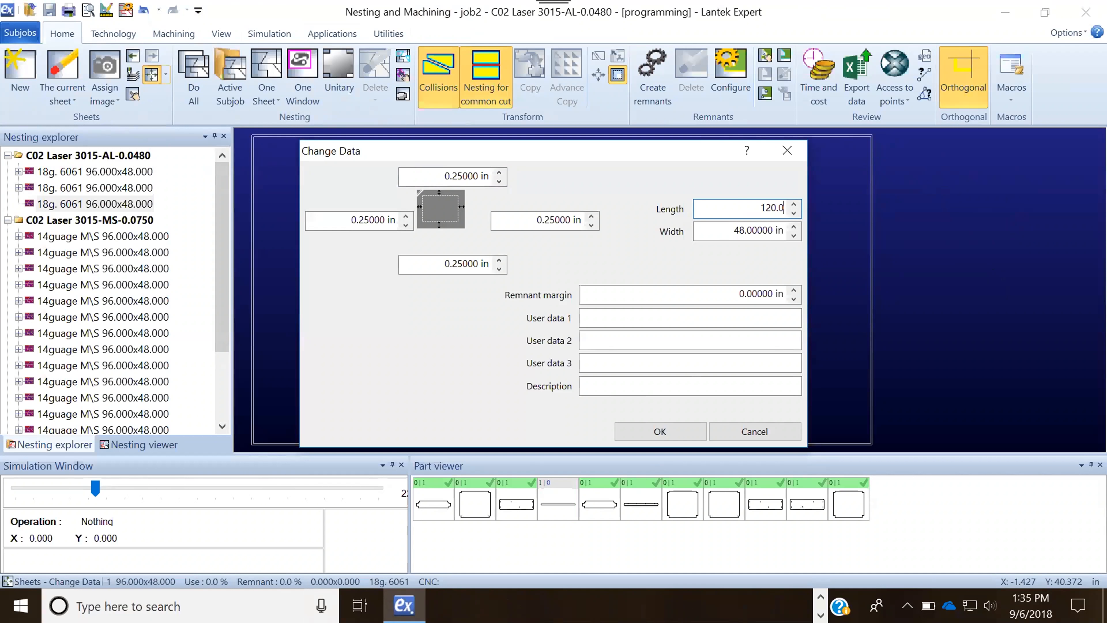
click(675, 435)
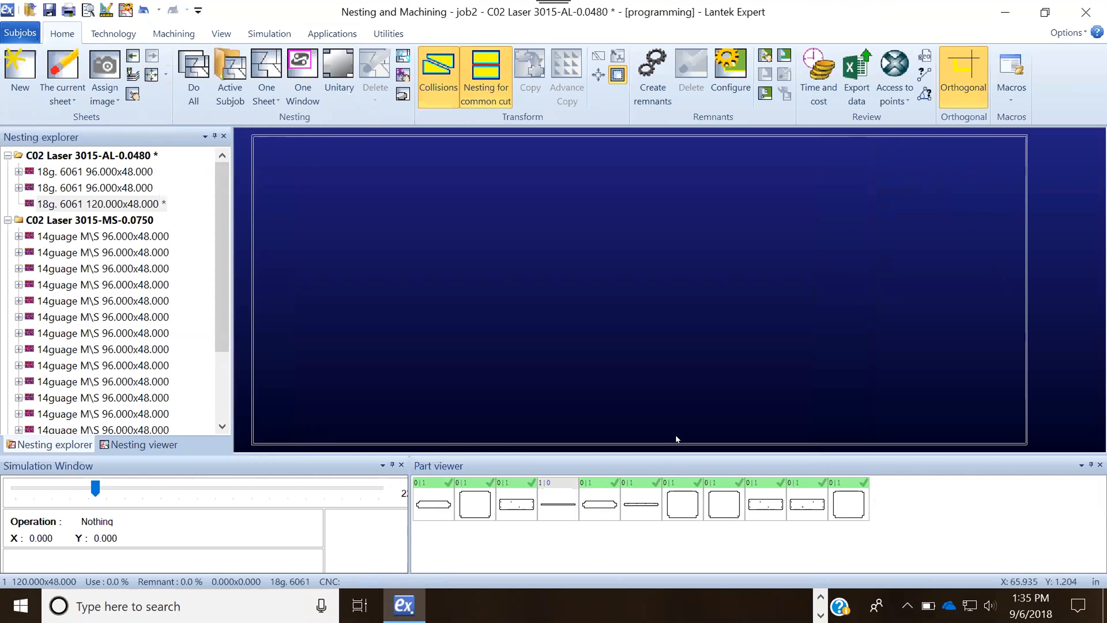
drag(565, 513, 568, 201)
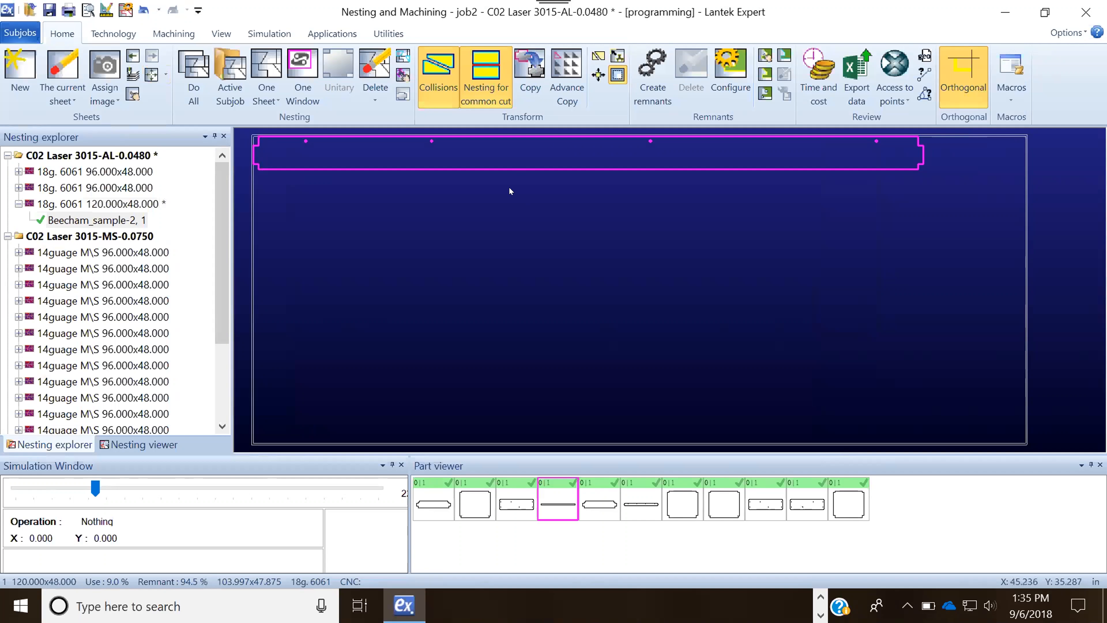
click(177, 34)
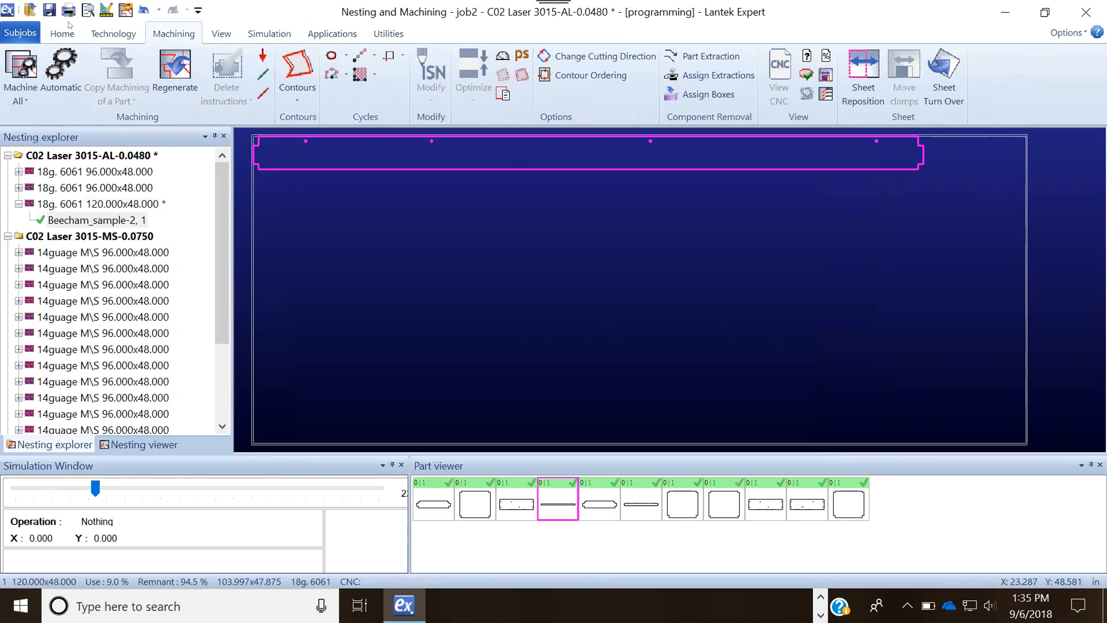
click(64, 34)
click(444, 153)
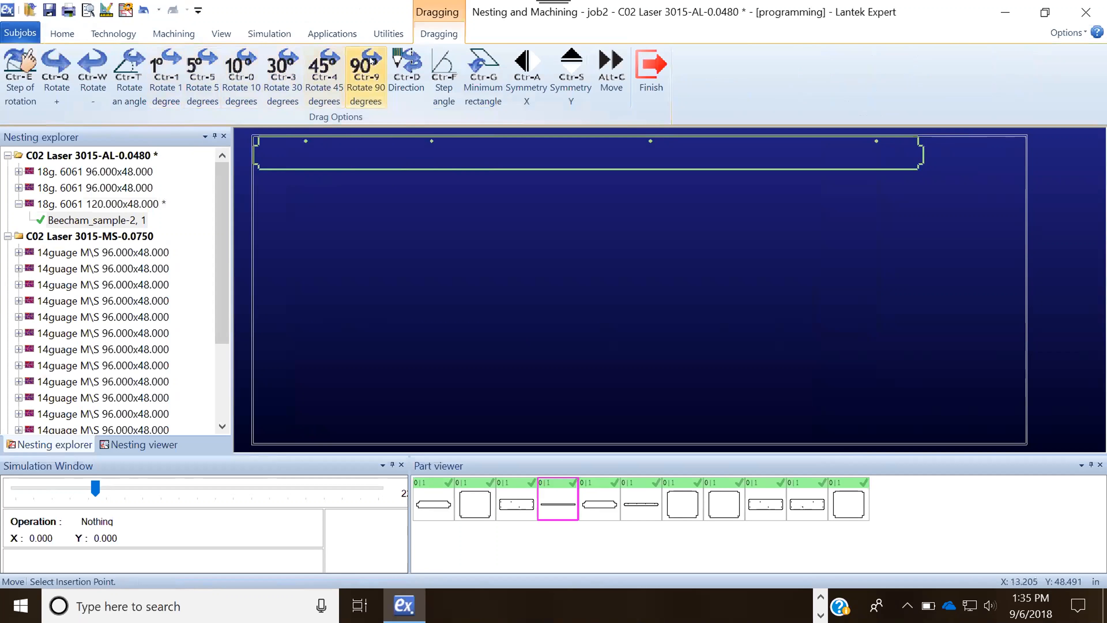
click(62, 34)
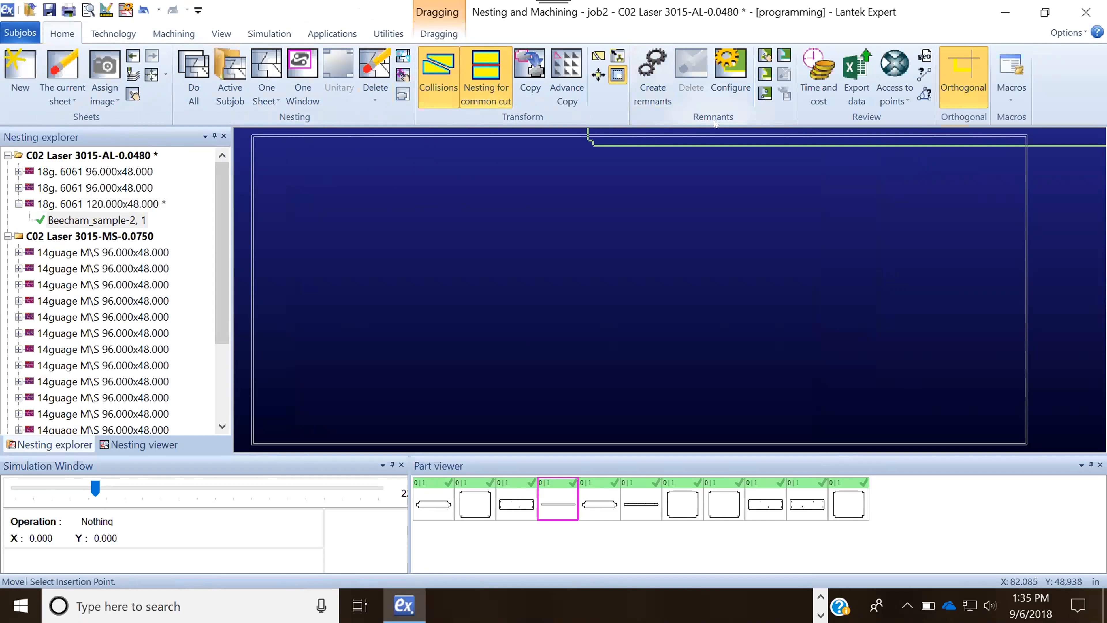
click(478, 223)
Try to copy Beecham_sample-2 directly below the placed part, without raising its quantity in the job
click(565, 75)
click(556, 171)
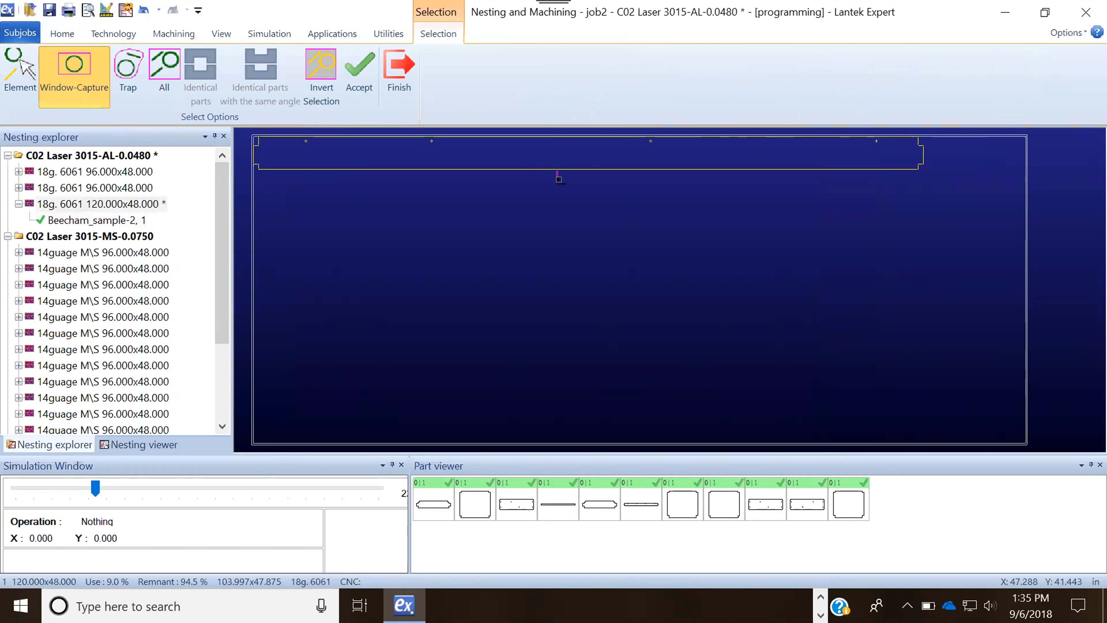
click(584, 244)
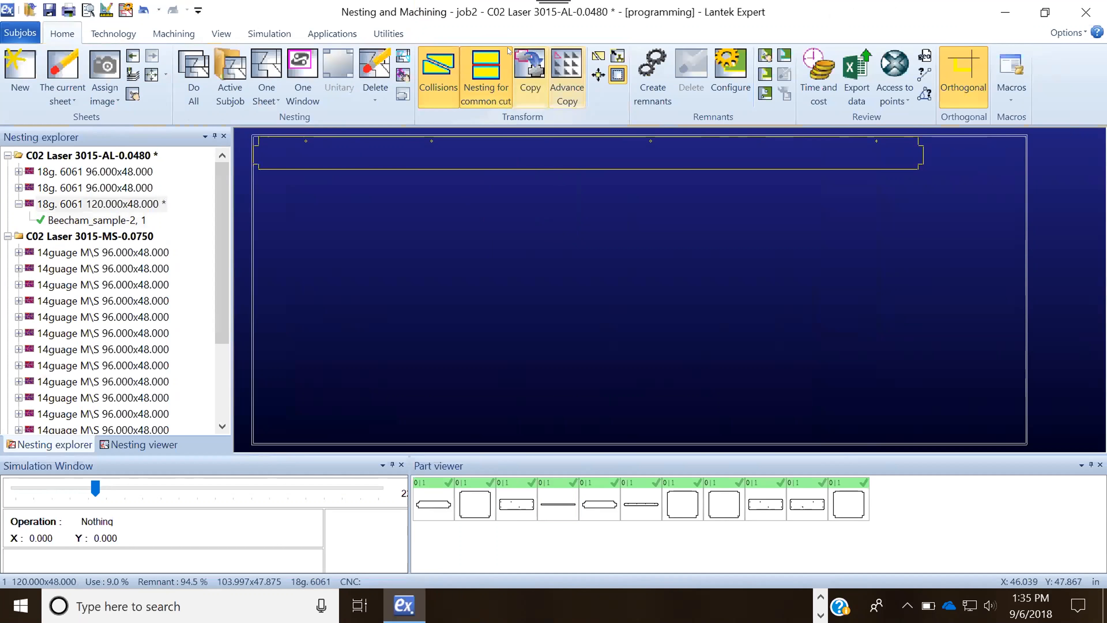
click(527, 57)
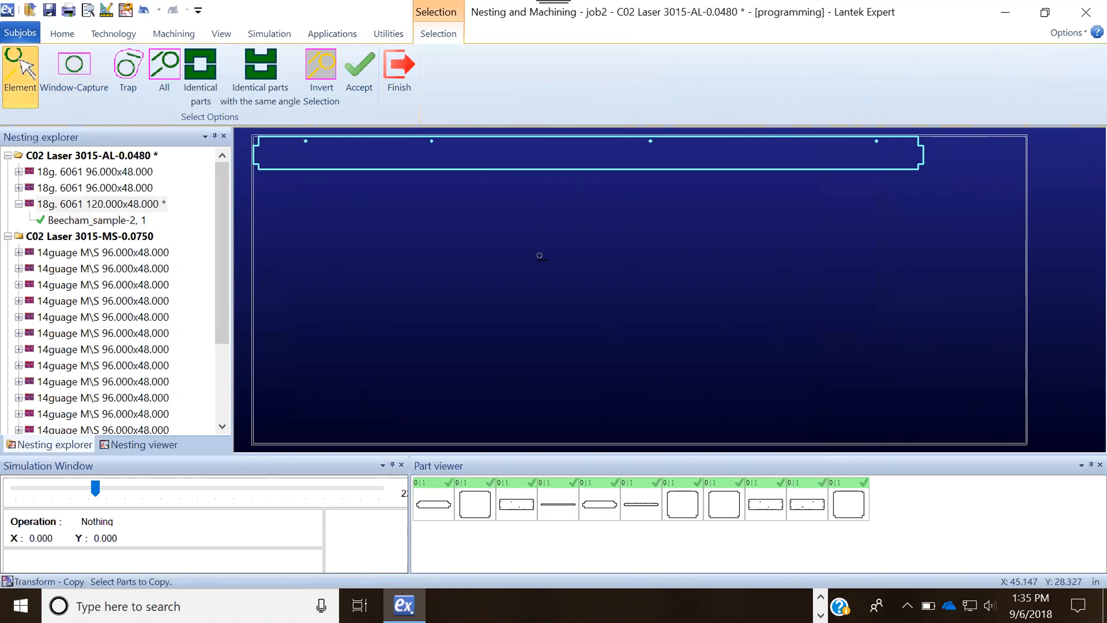
click(357, 63)
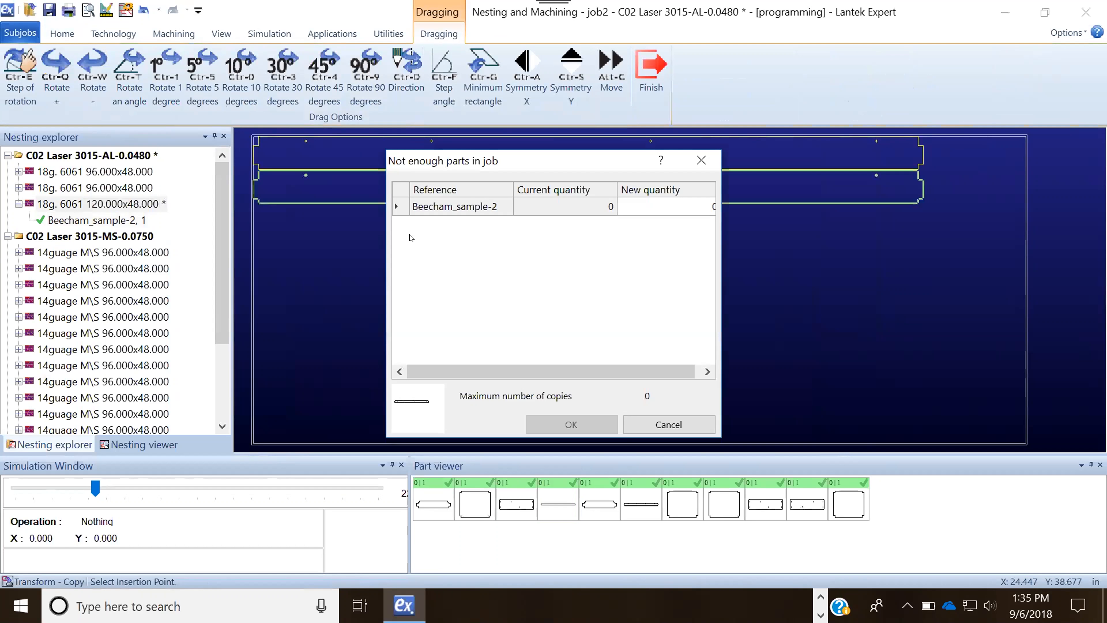
click(682, 421)
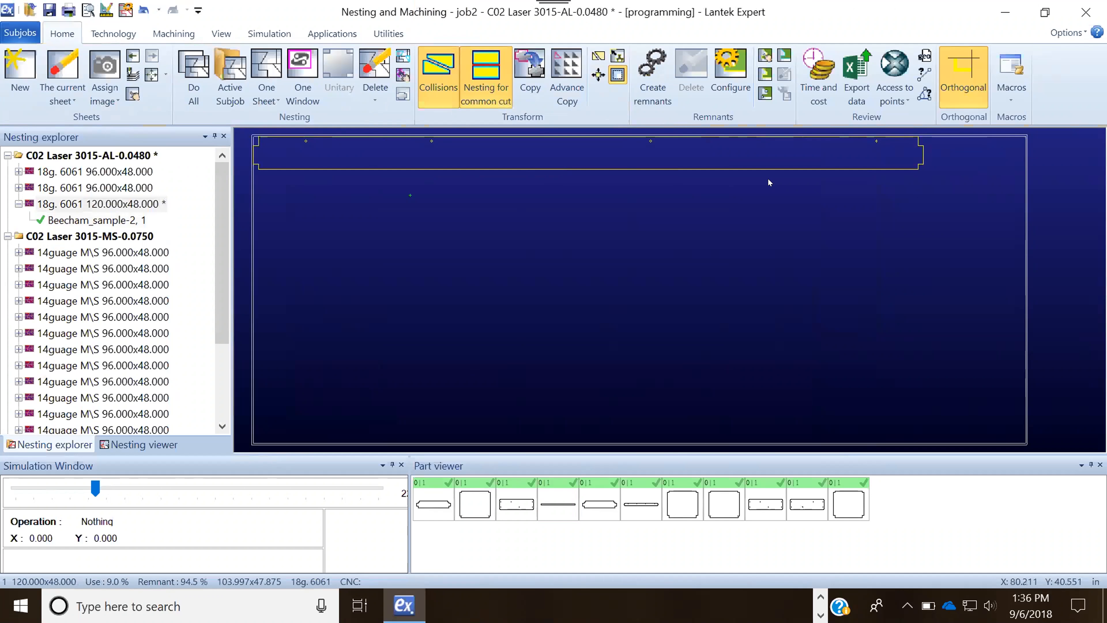
Leave the nesting window for the Jobs manager and select job 1 under oct week1
click(820, 597)
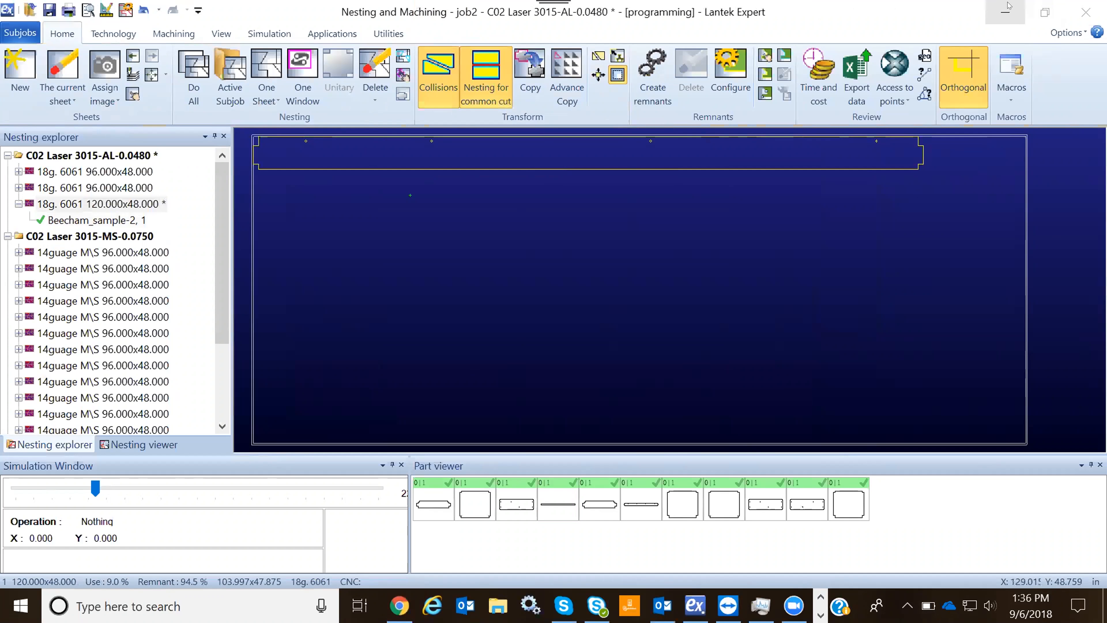
click(1005, 12)
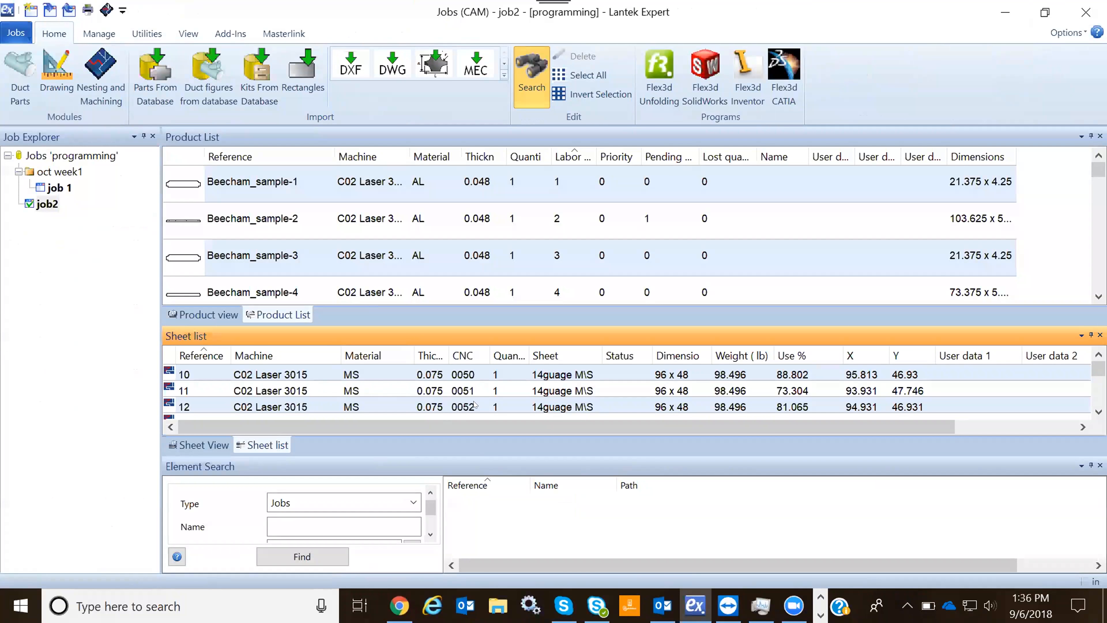
click(60, 187)
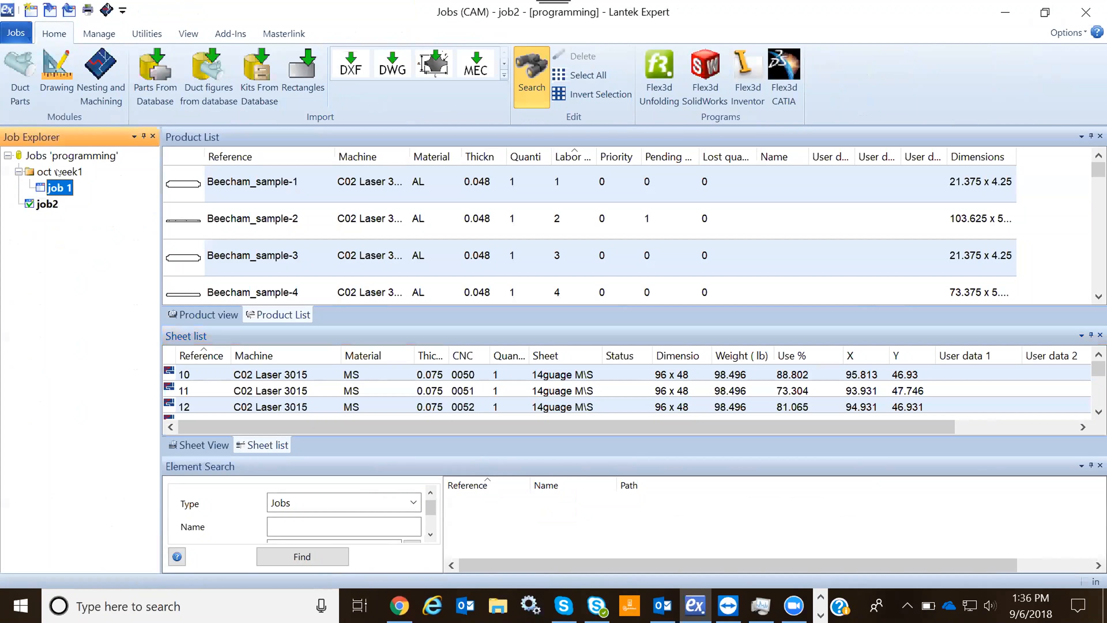